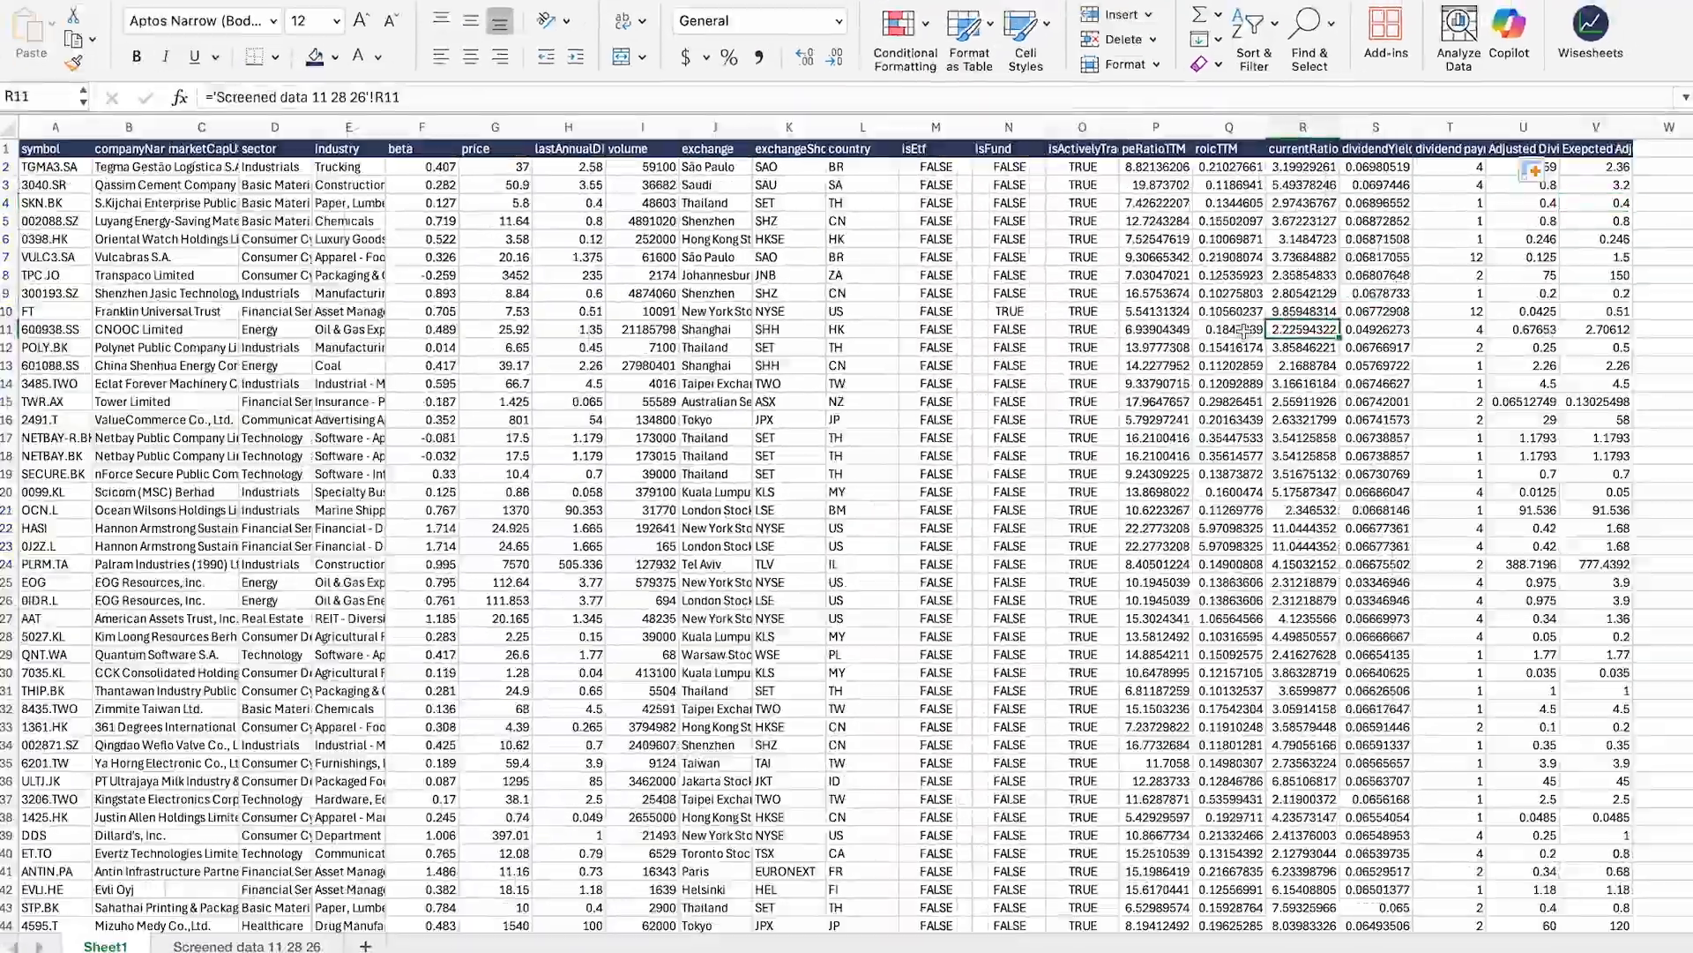
Step: Select the entire screened dividend data table starting from cell A1
click(88, 150)
key(ctrl+shift+Right)
key(ctrl+shift+Down)
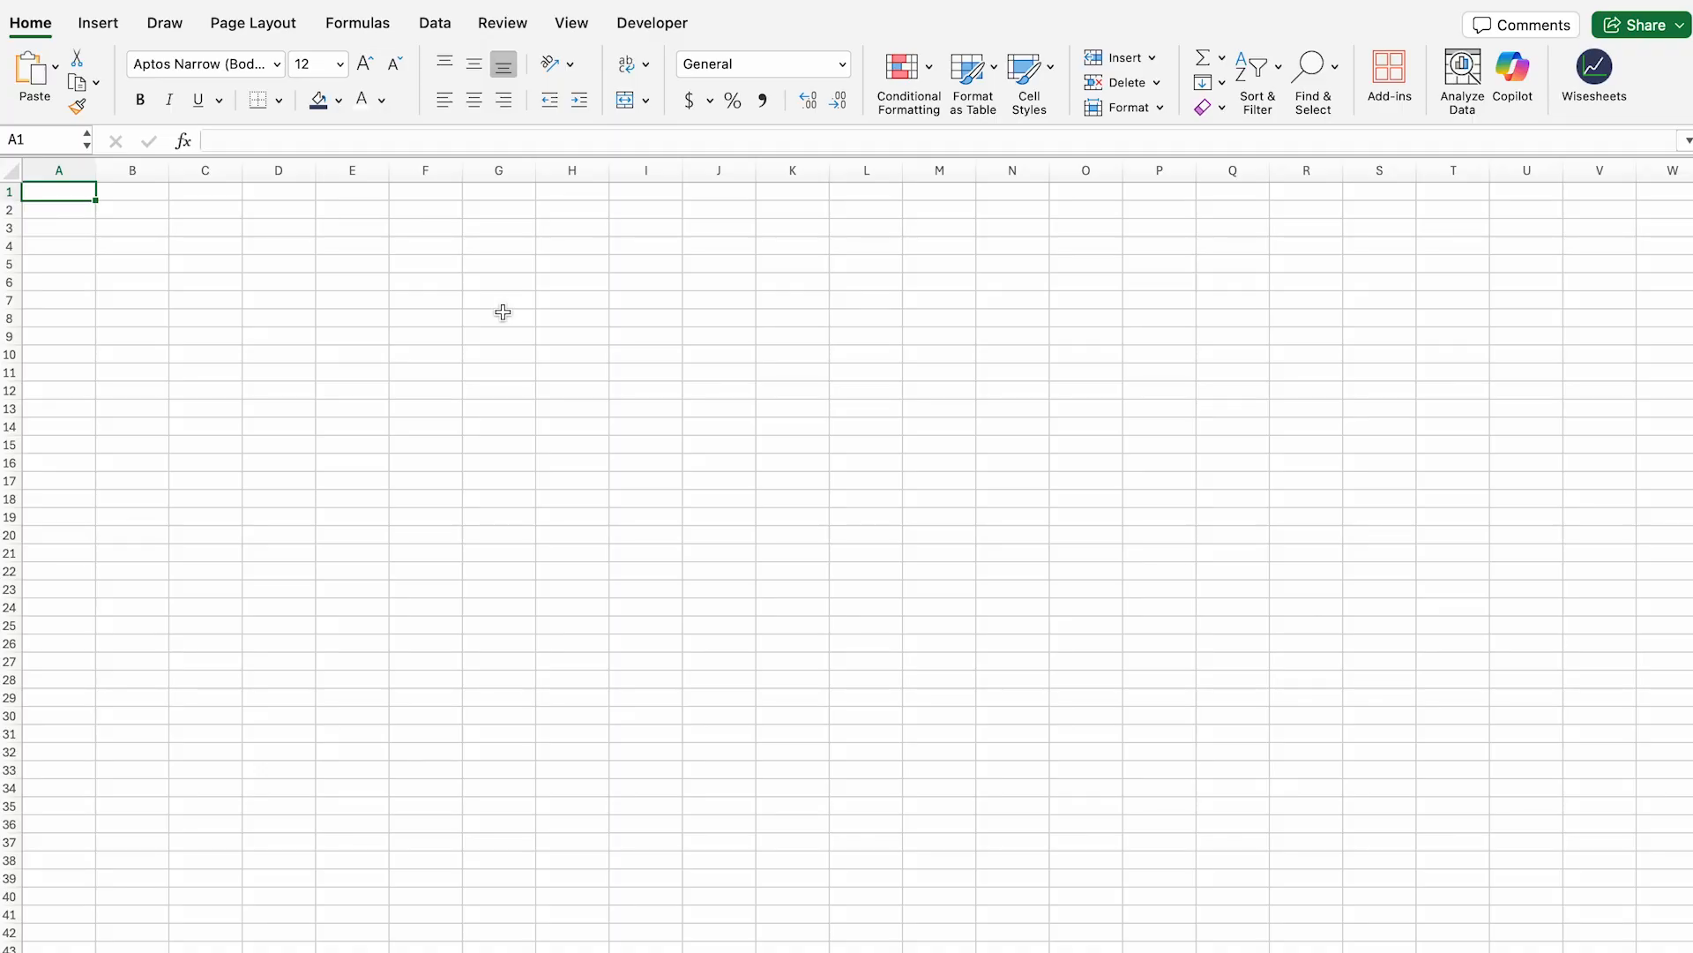
drag(62, 211, 52, 816)
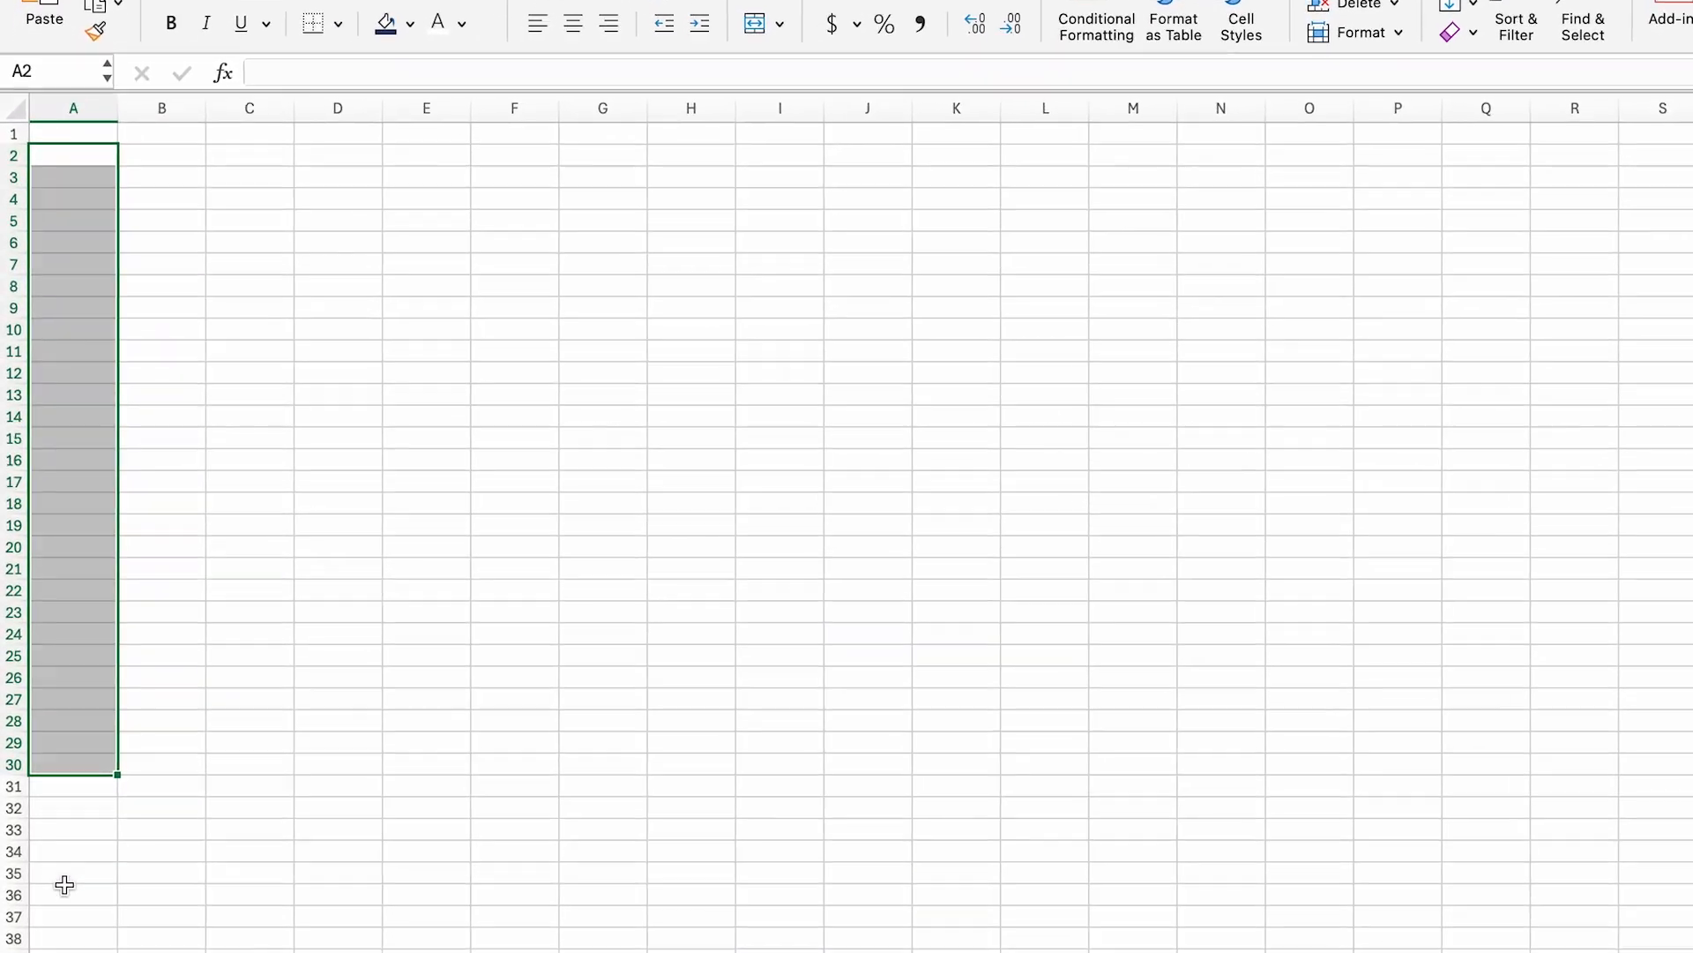
click(65, 934)
click(206, 134)
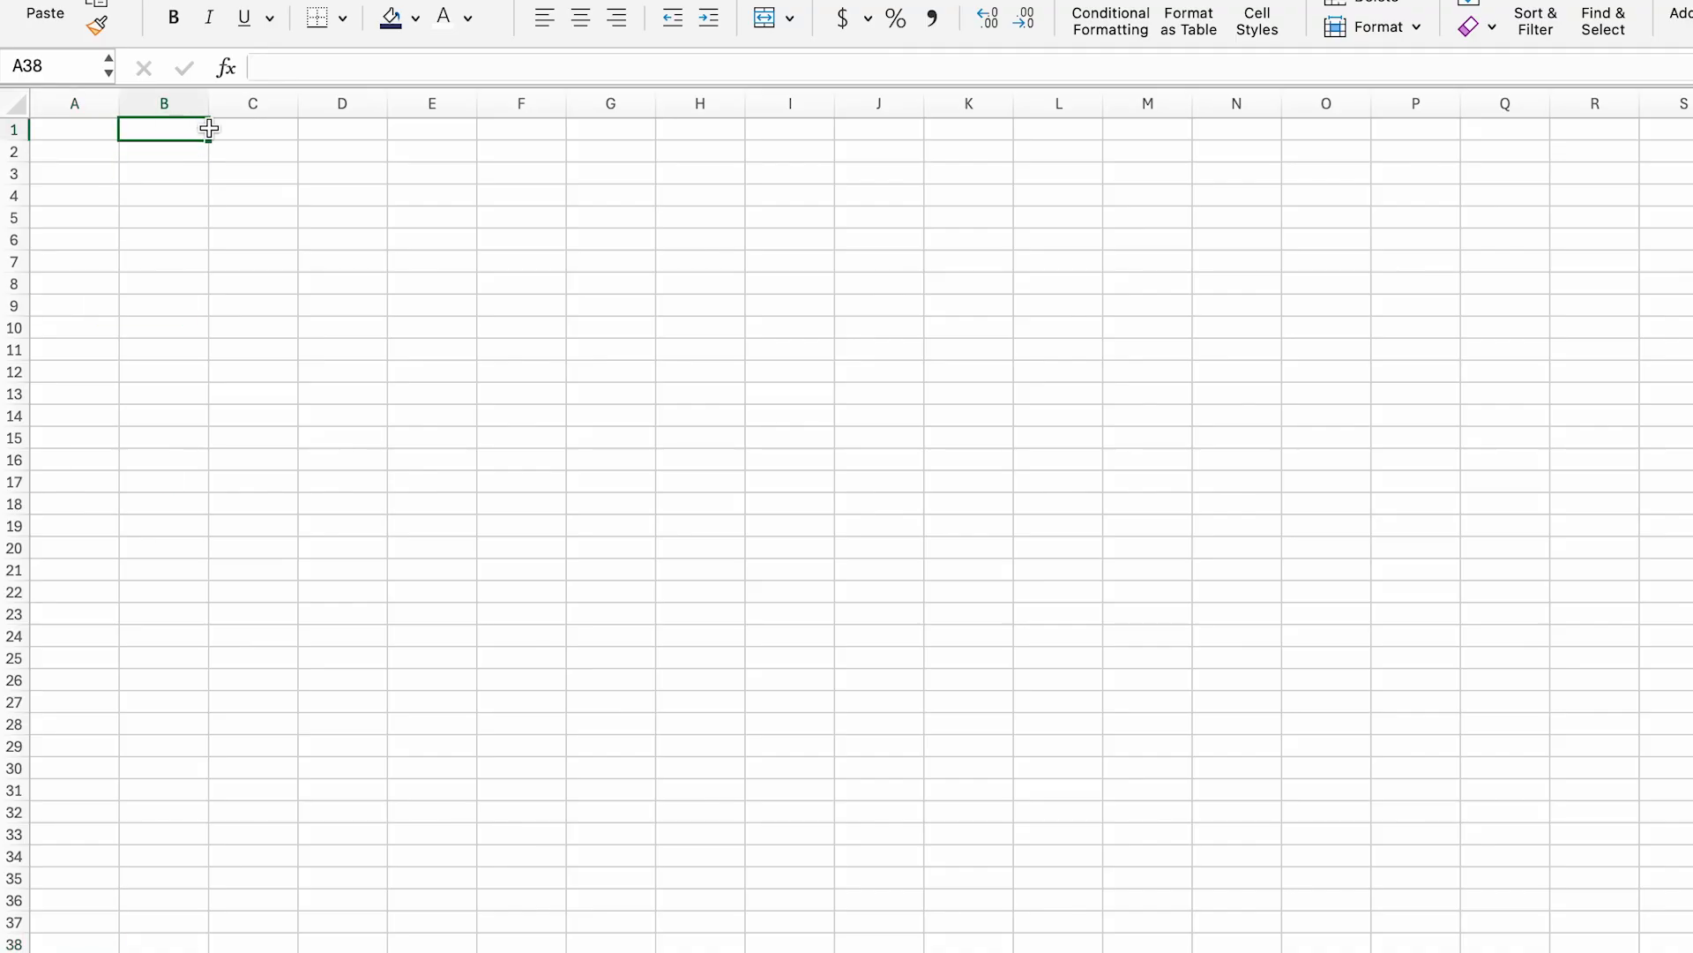
drag(209, 128, 1382, 130)
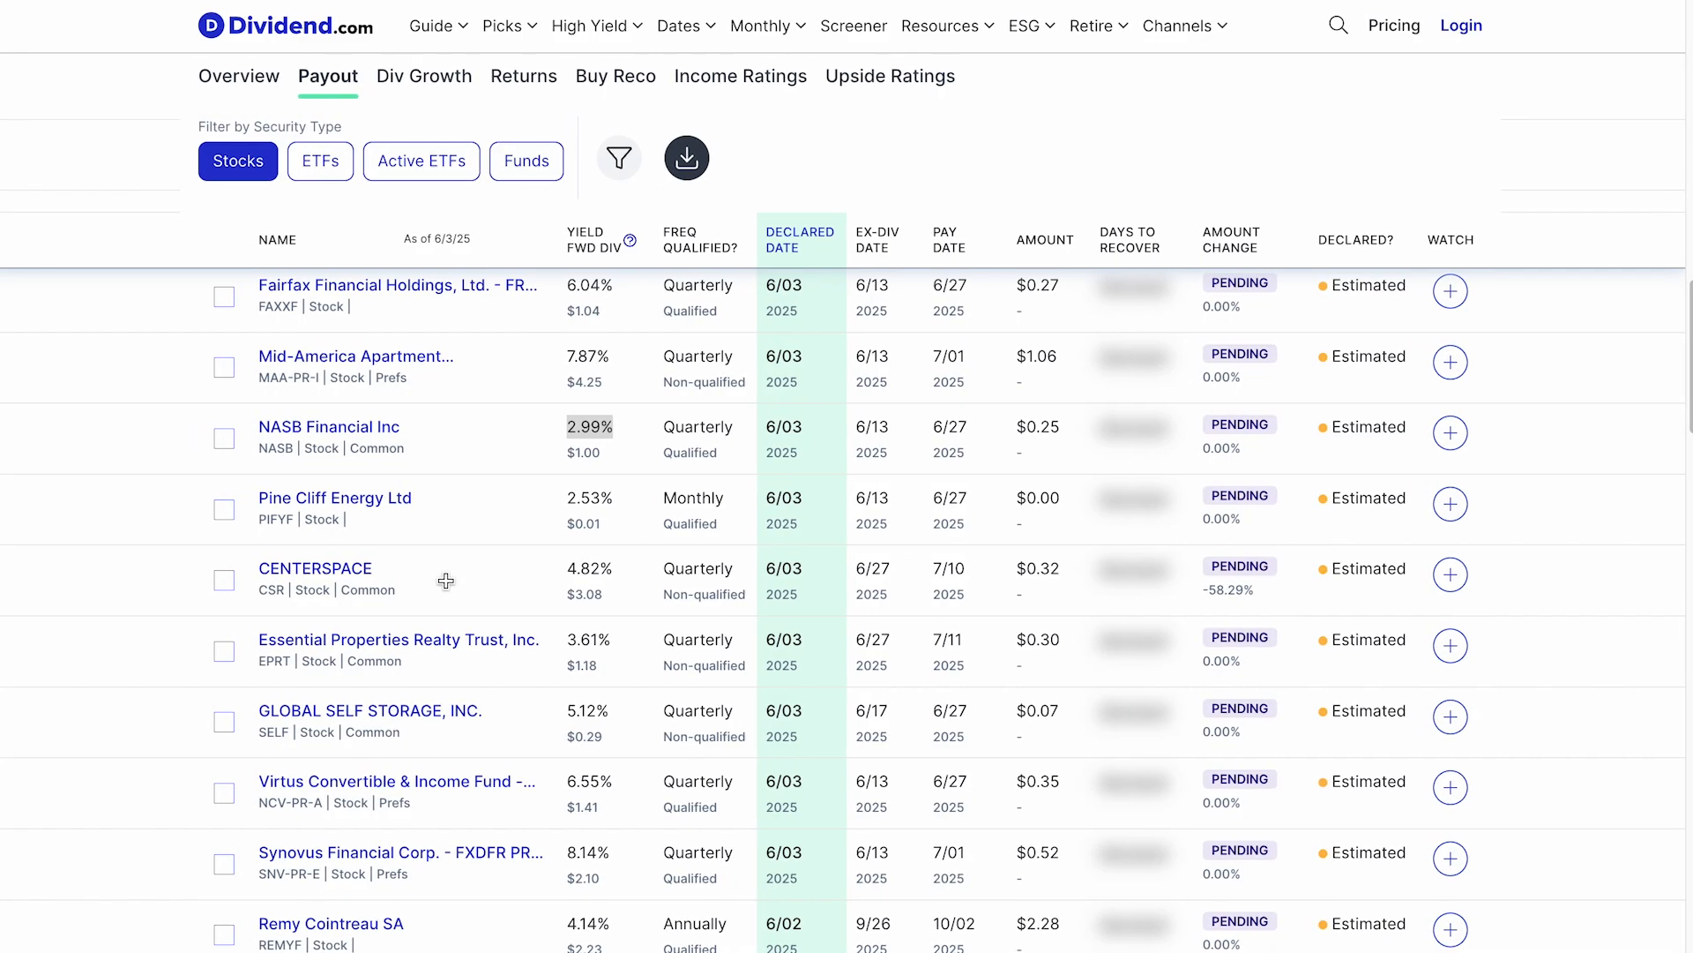
Step: Paste the Fairfax ticker FRFFF into cell A2, matching the sheet's formatting
scroll(454, 586, up, 2)
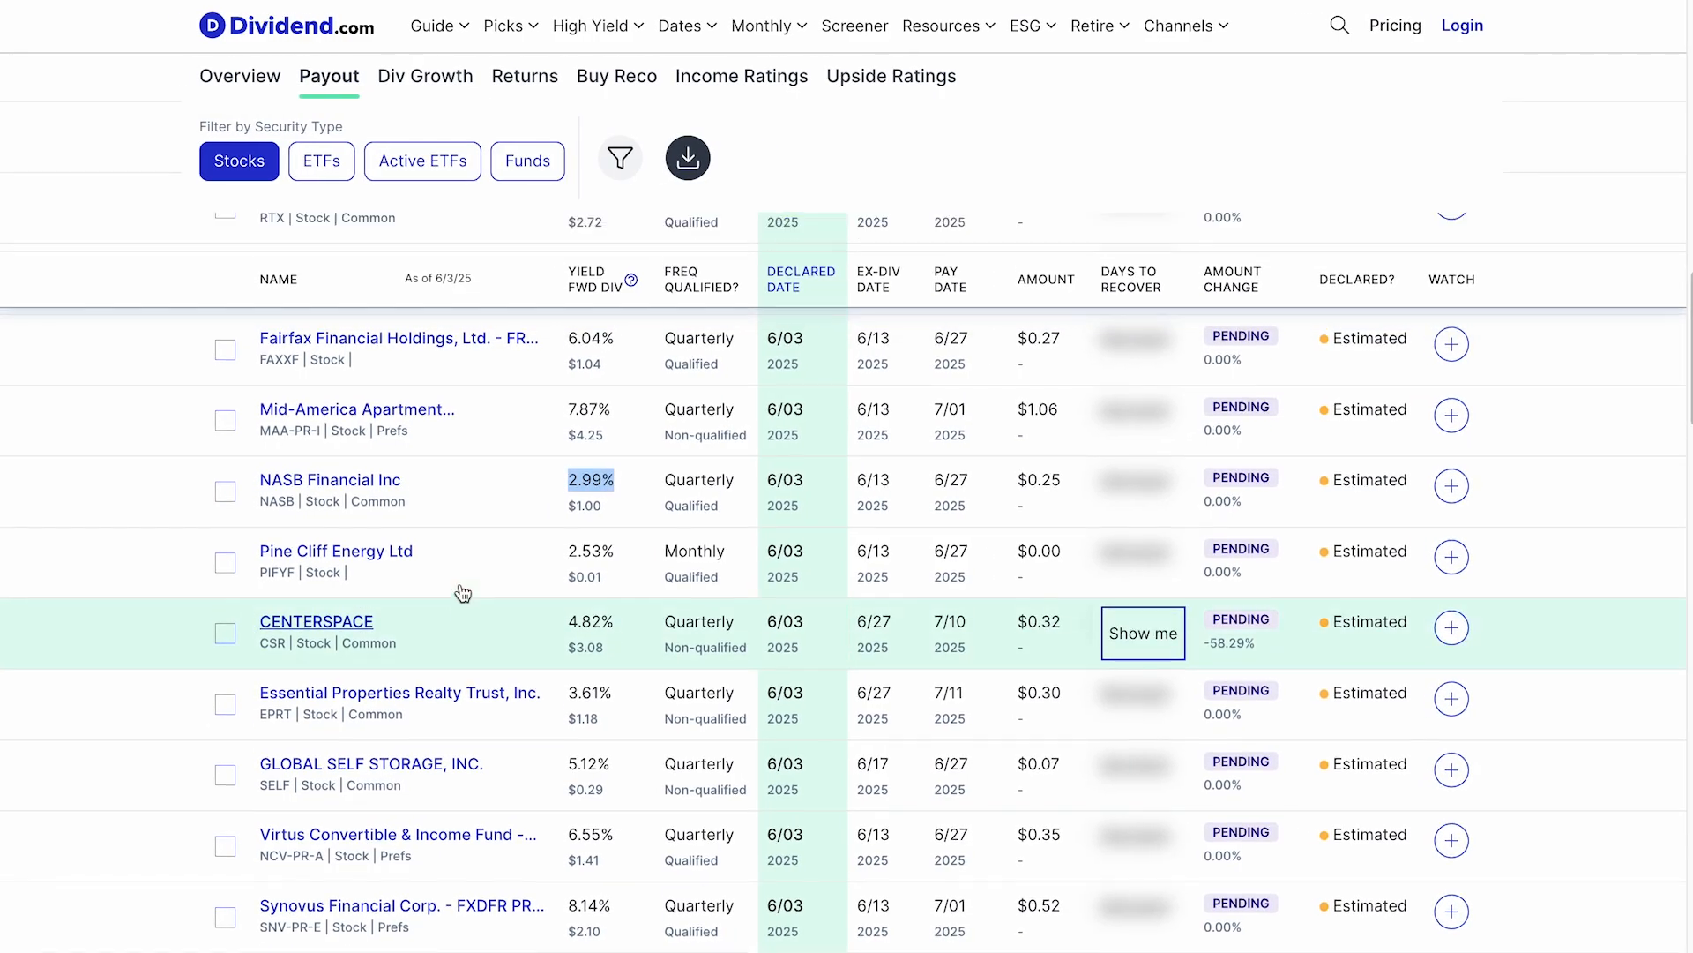
scroll(500, 565, up, 3)
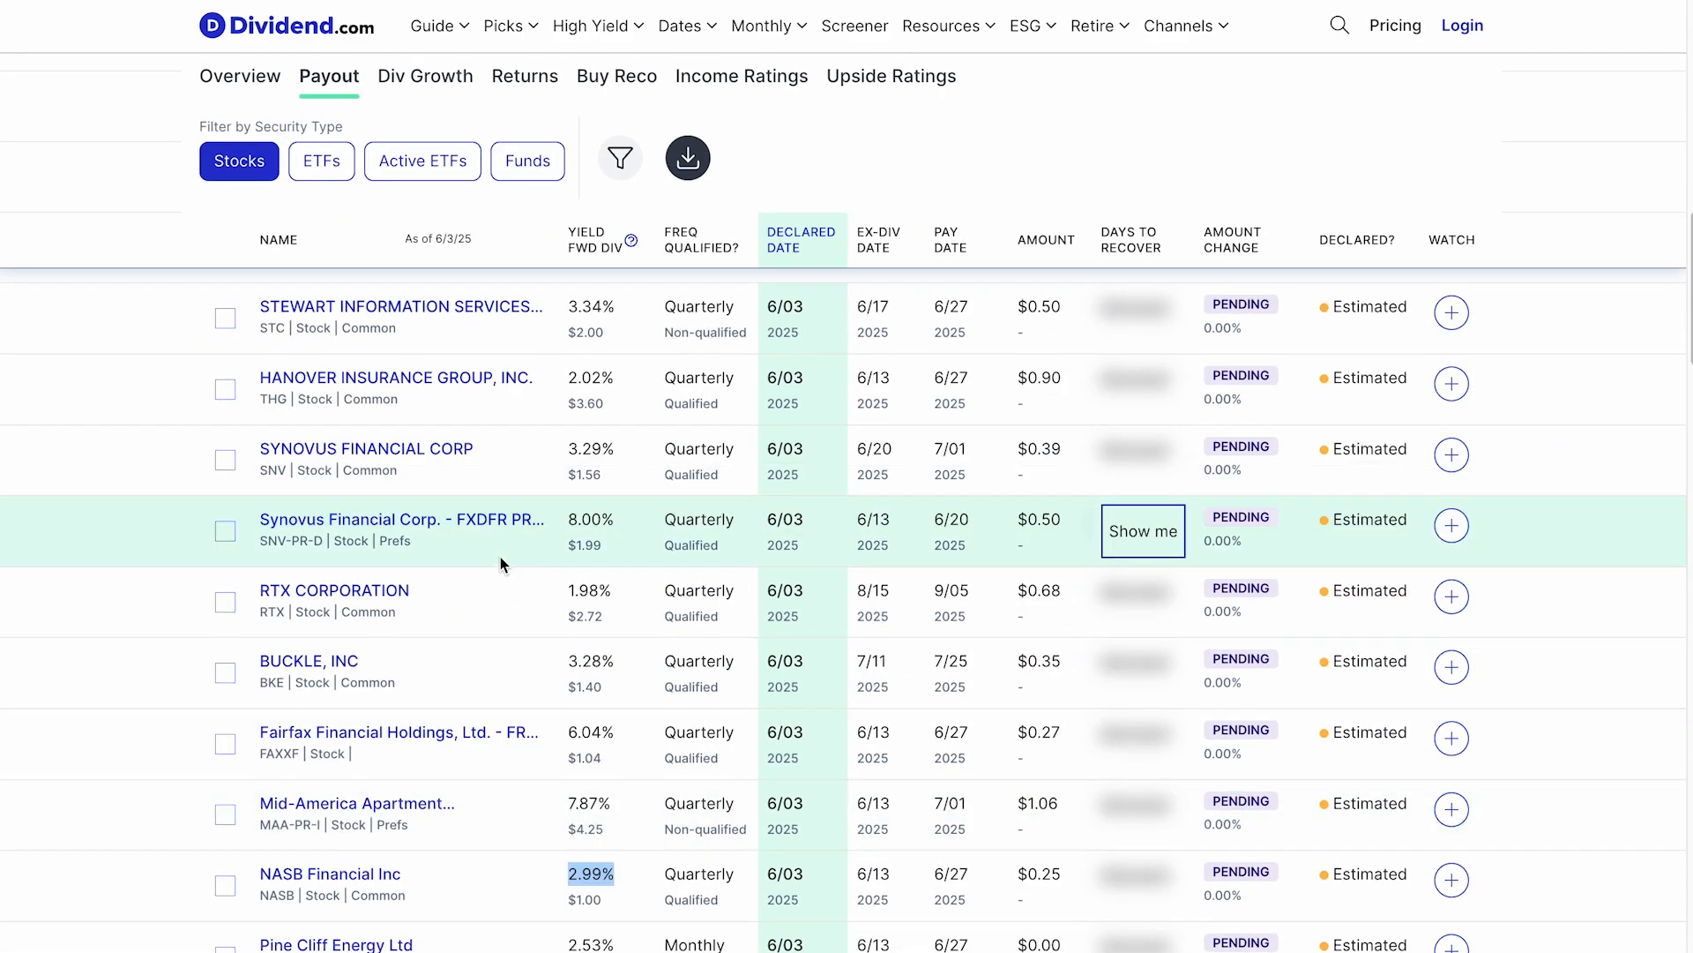
scroll(500, 557, up, 5)
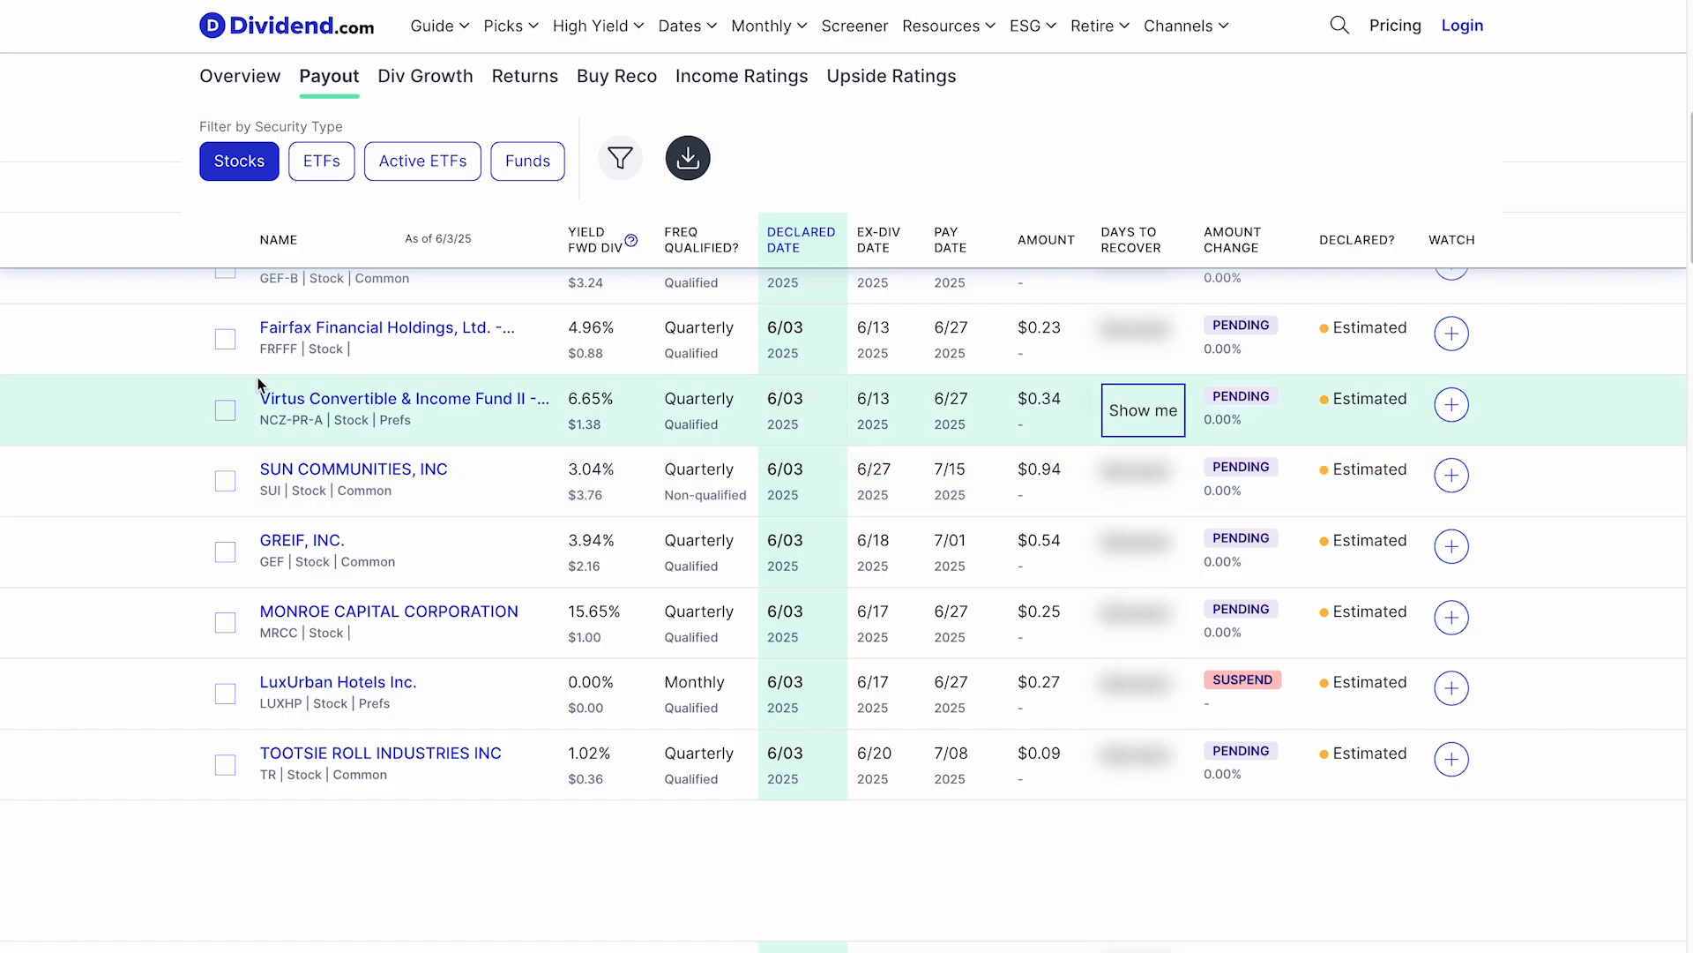
double_click(277, 350)
key(super+c)
scroll(277, 320, down, 1)
key(super+Tab)
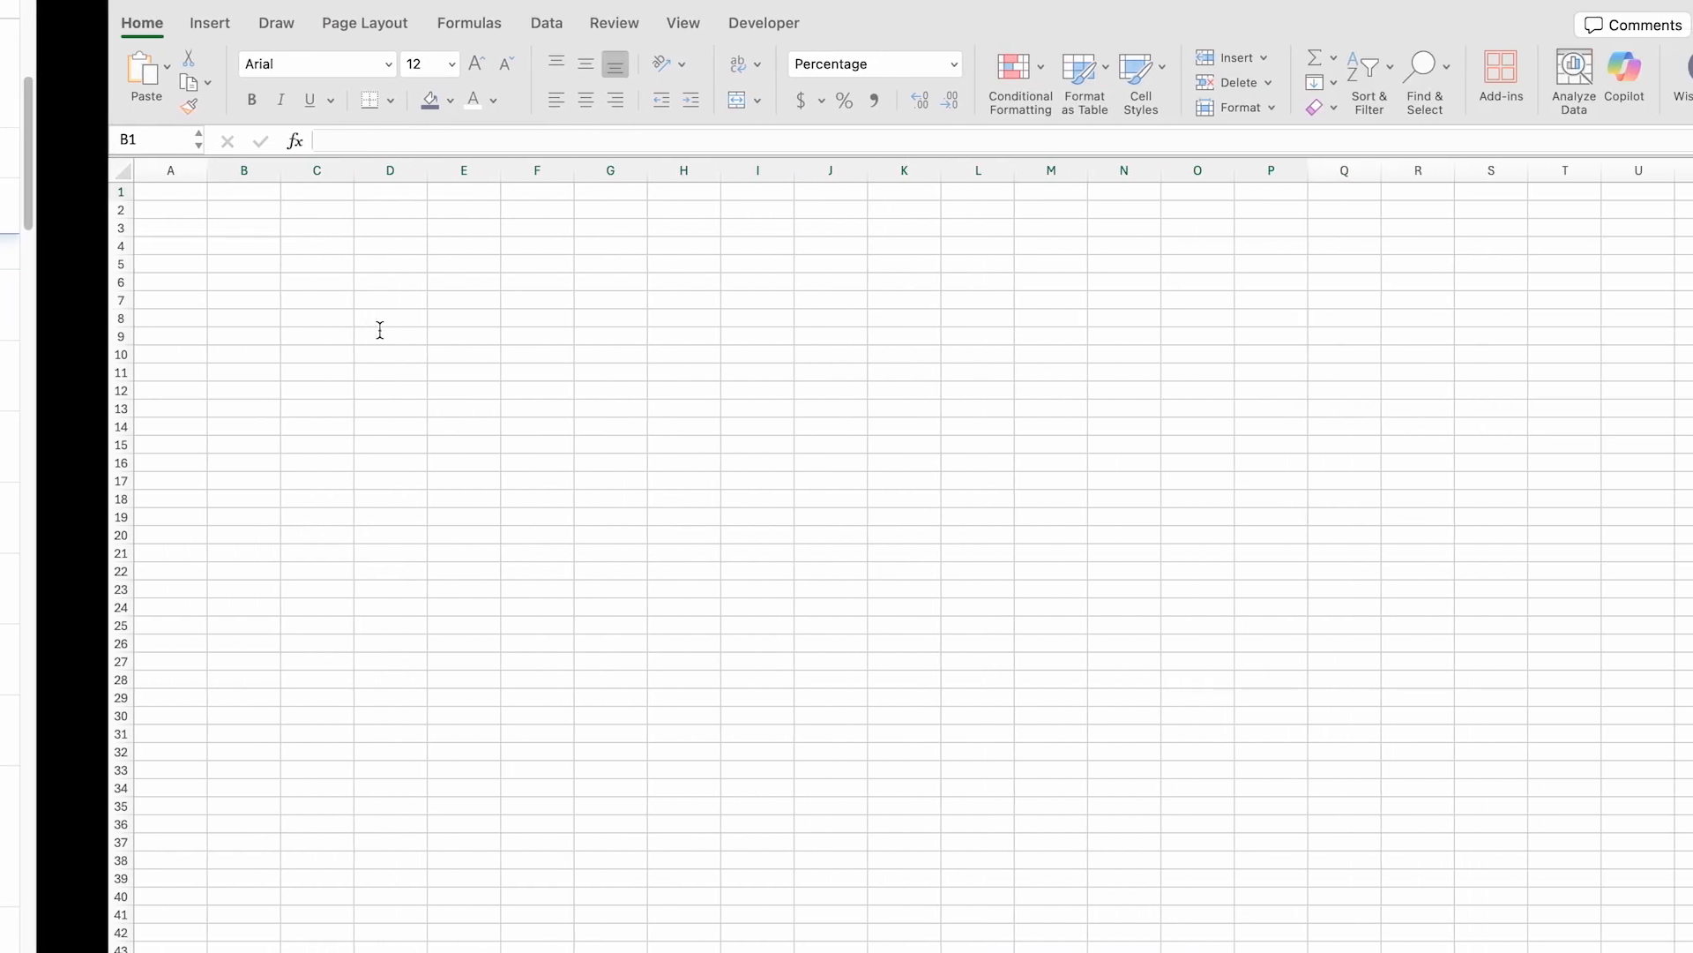
click(68, 209)
key(super+v)
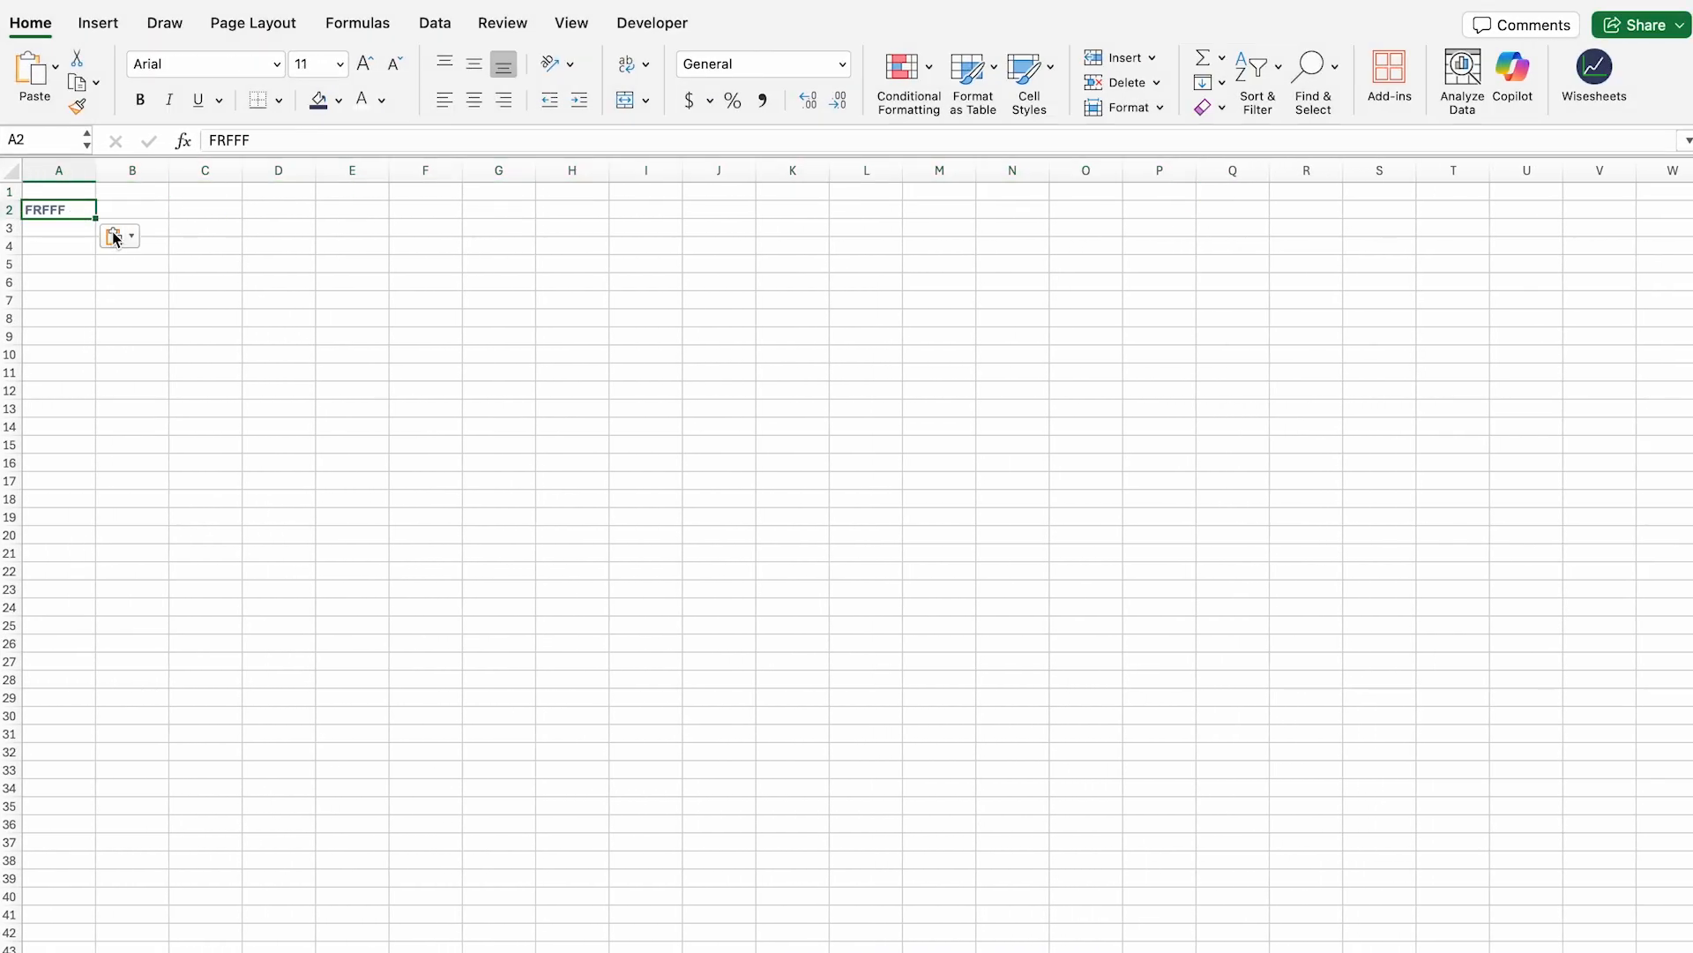
click(113, 235)
click(184, 300)
Step: Paste Fairfax's 4.96% forward yield into cell B2, matching the sheet's formatting
key(super+Tab)
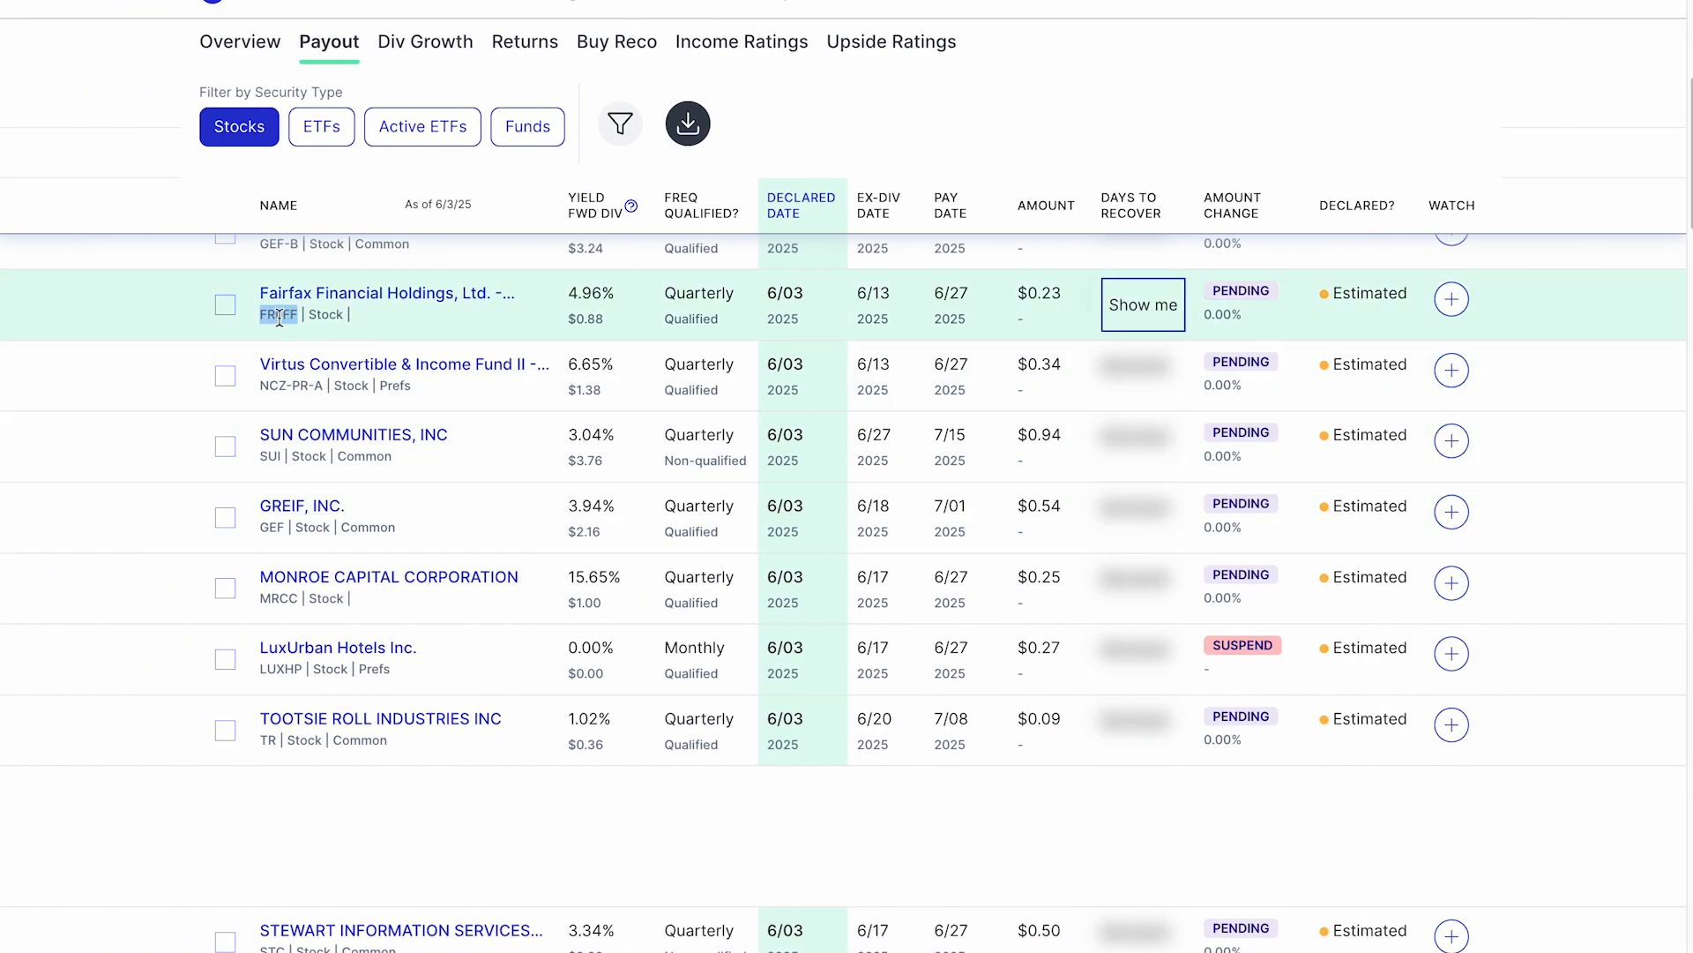
double_click(590, 291)
key(super+Tab)
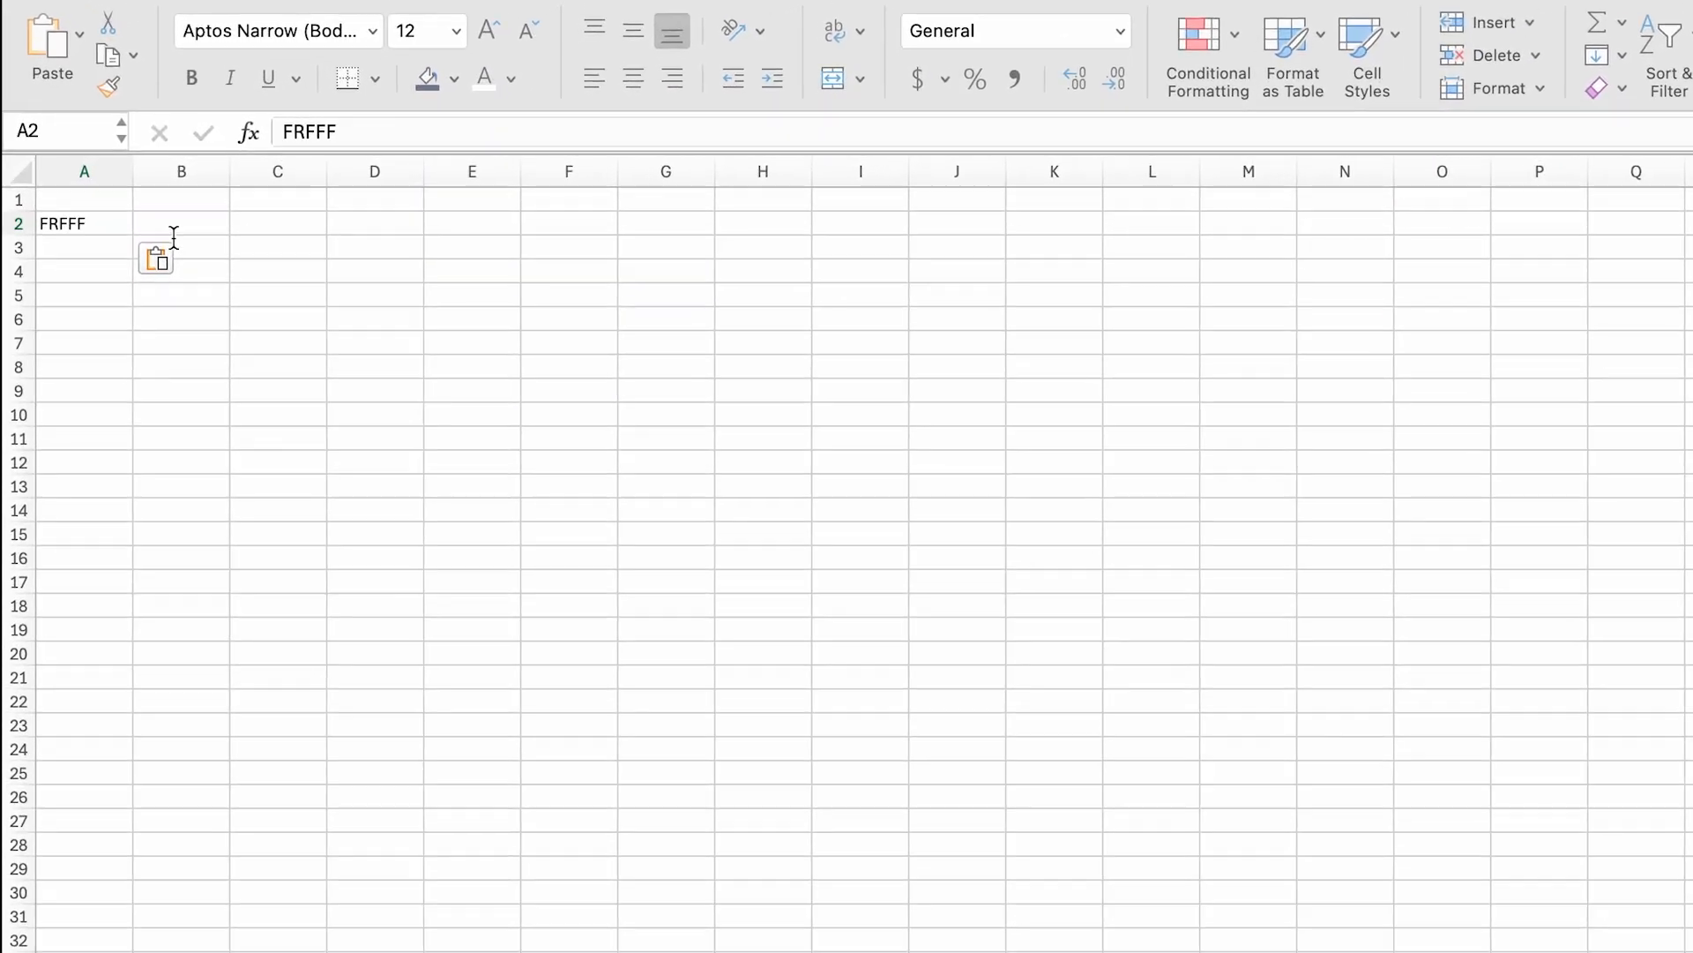
click(187, 224)
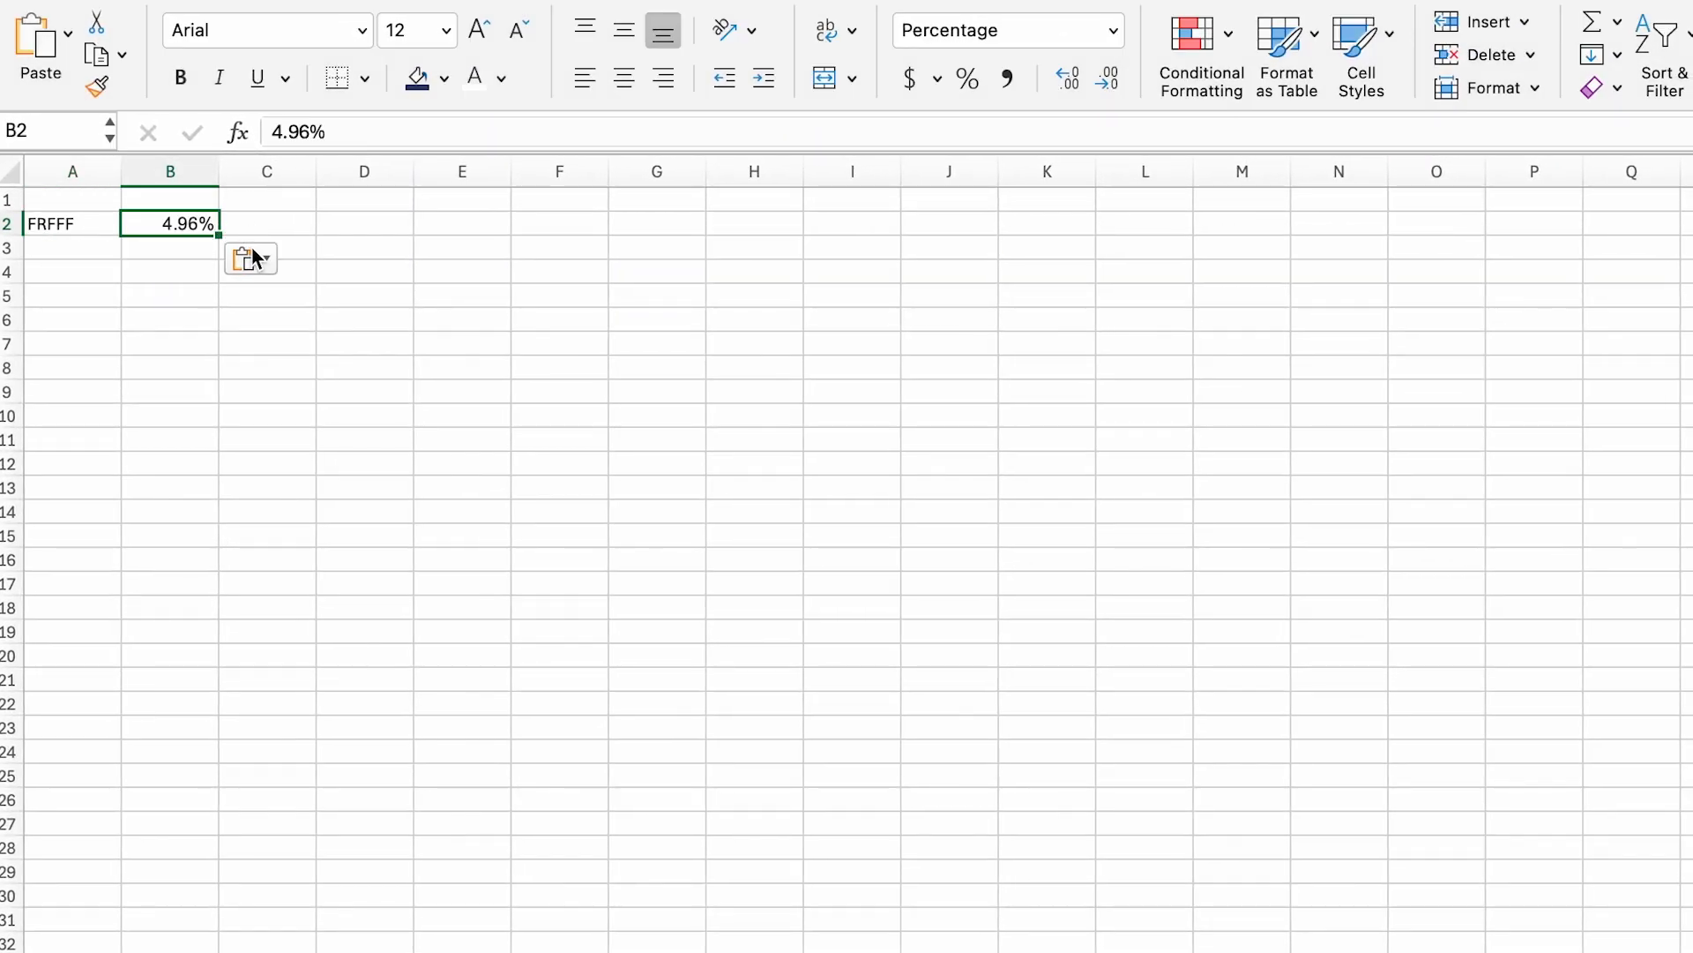
click(254, 259)
click(340, 342)
click(333, 317)
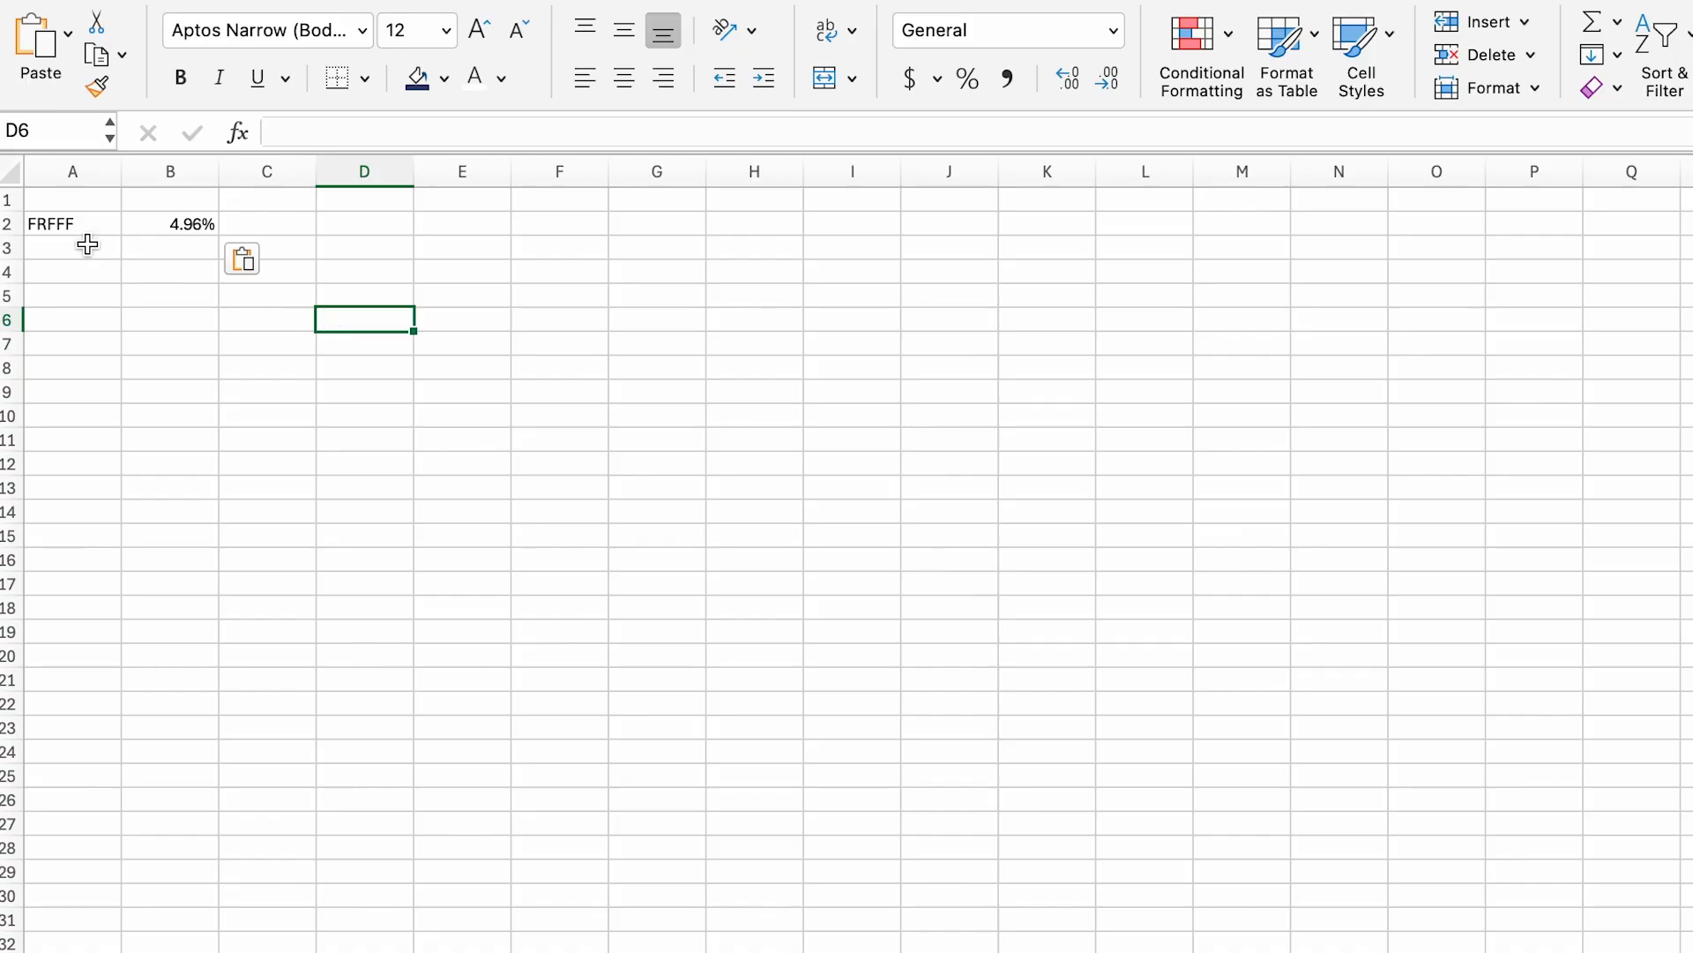
drag(82, 247, 143, 691)
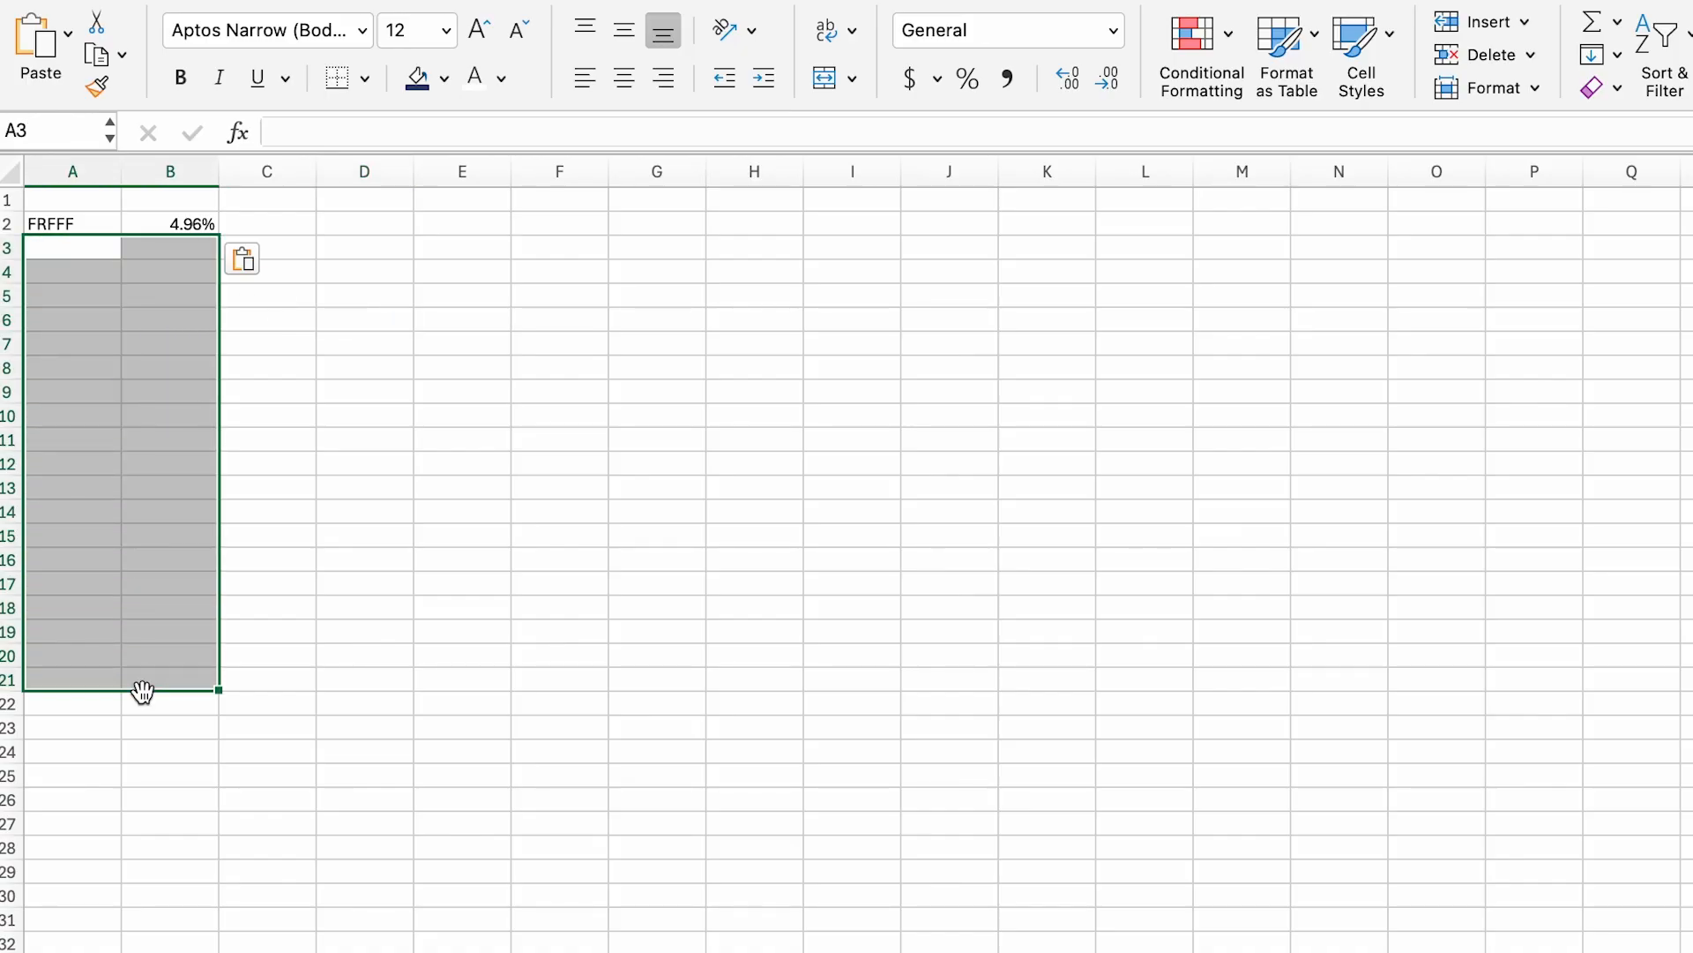
click(89, 891)
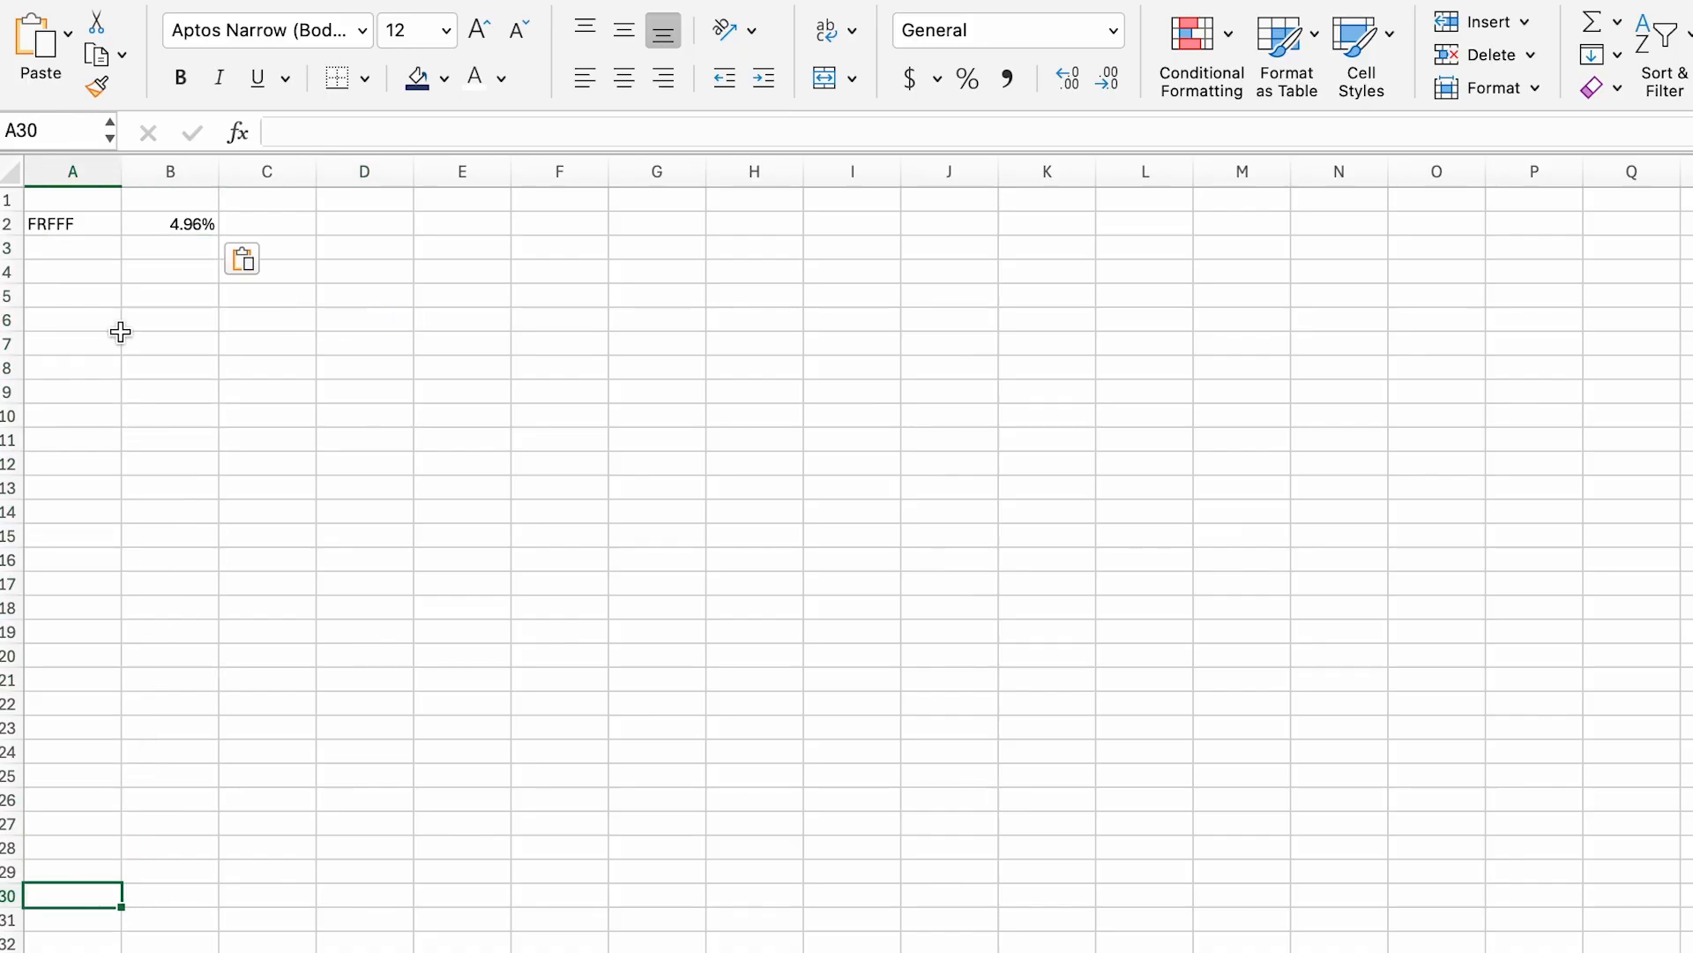
click(196, 252)
click(189, 437)
click(201, 606)
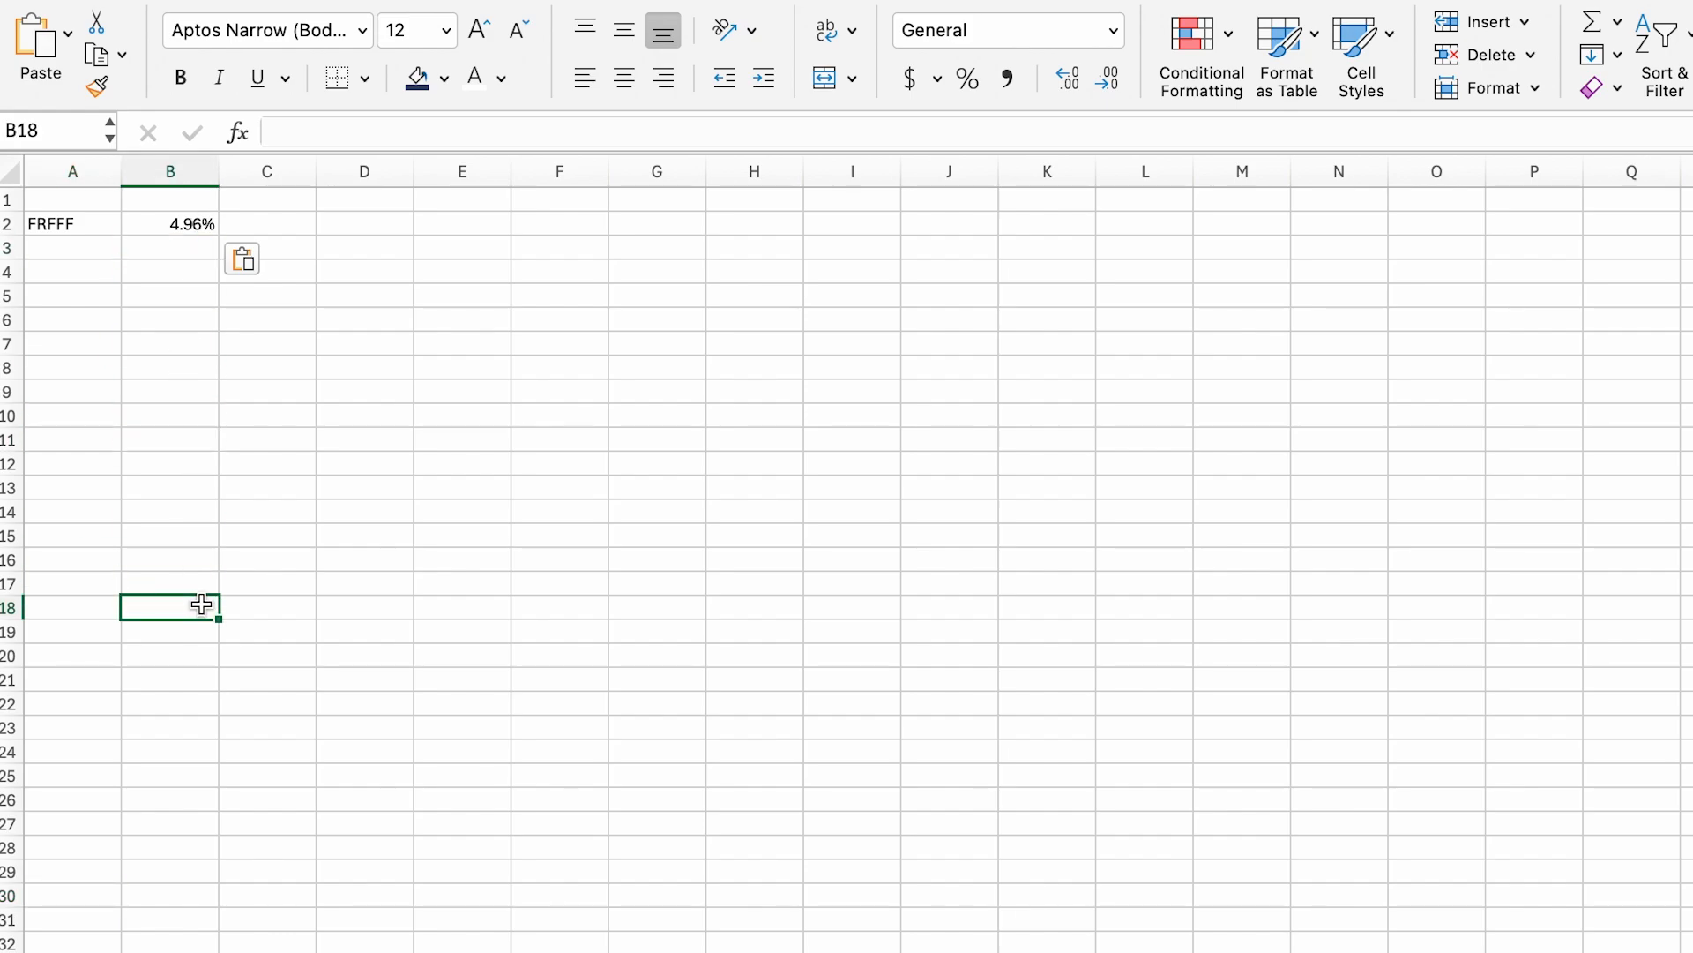
click(183, 434)
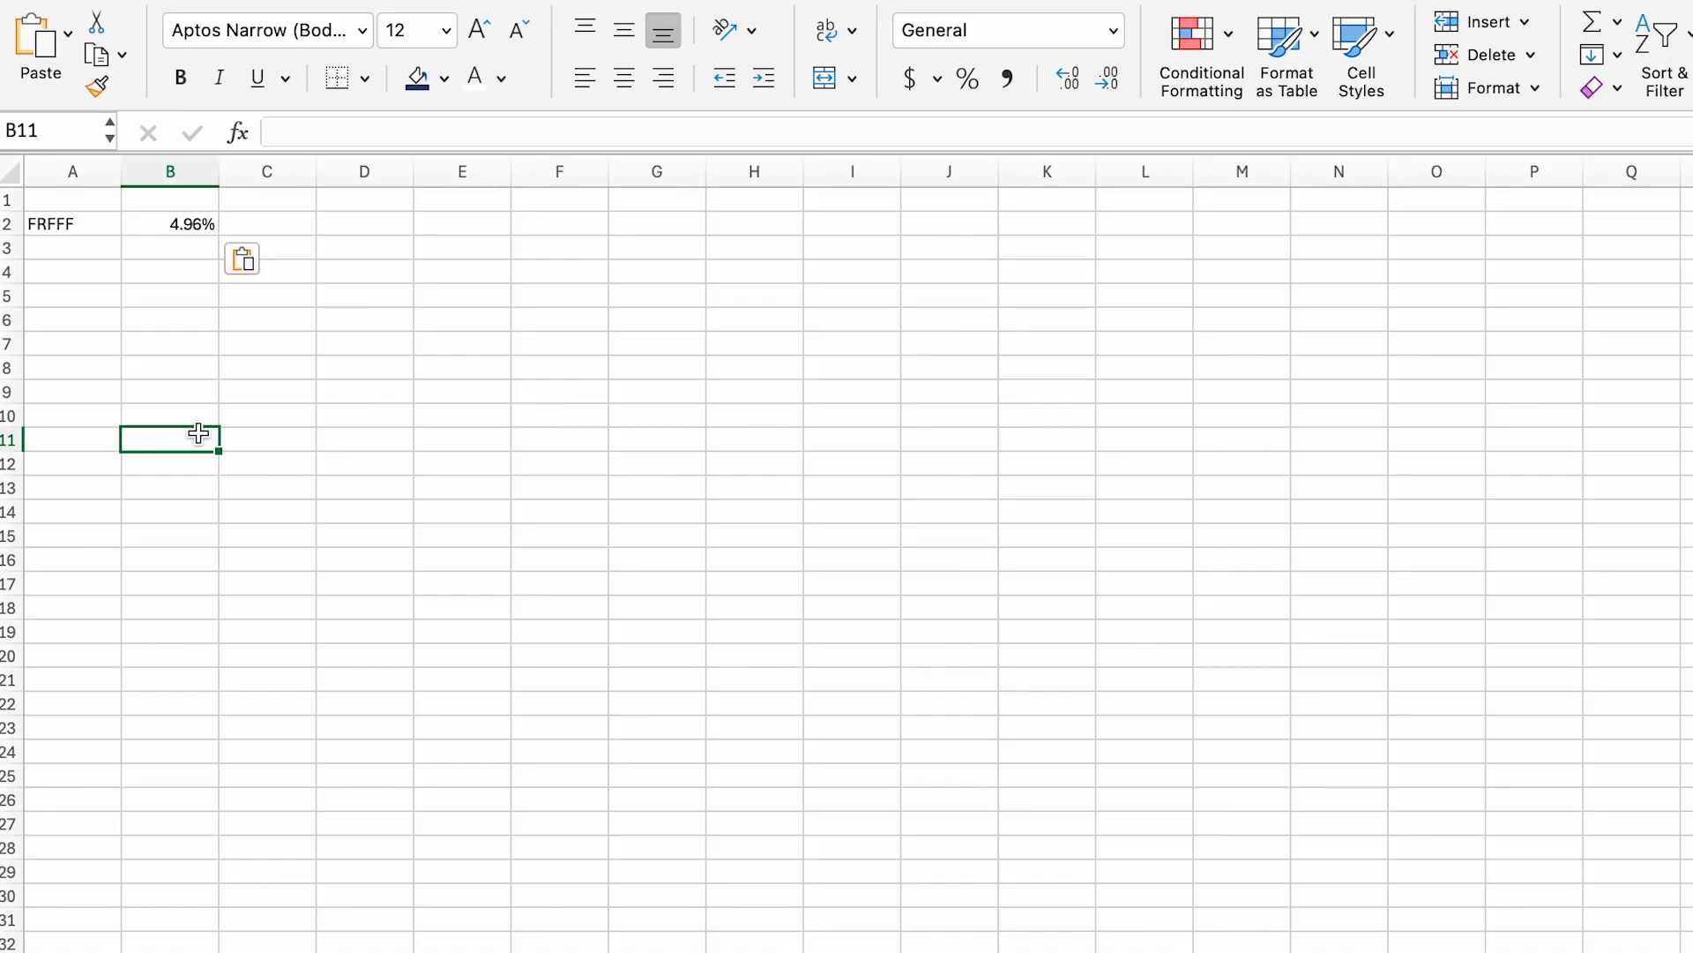
drag(75, 224, 142, 232)
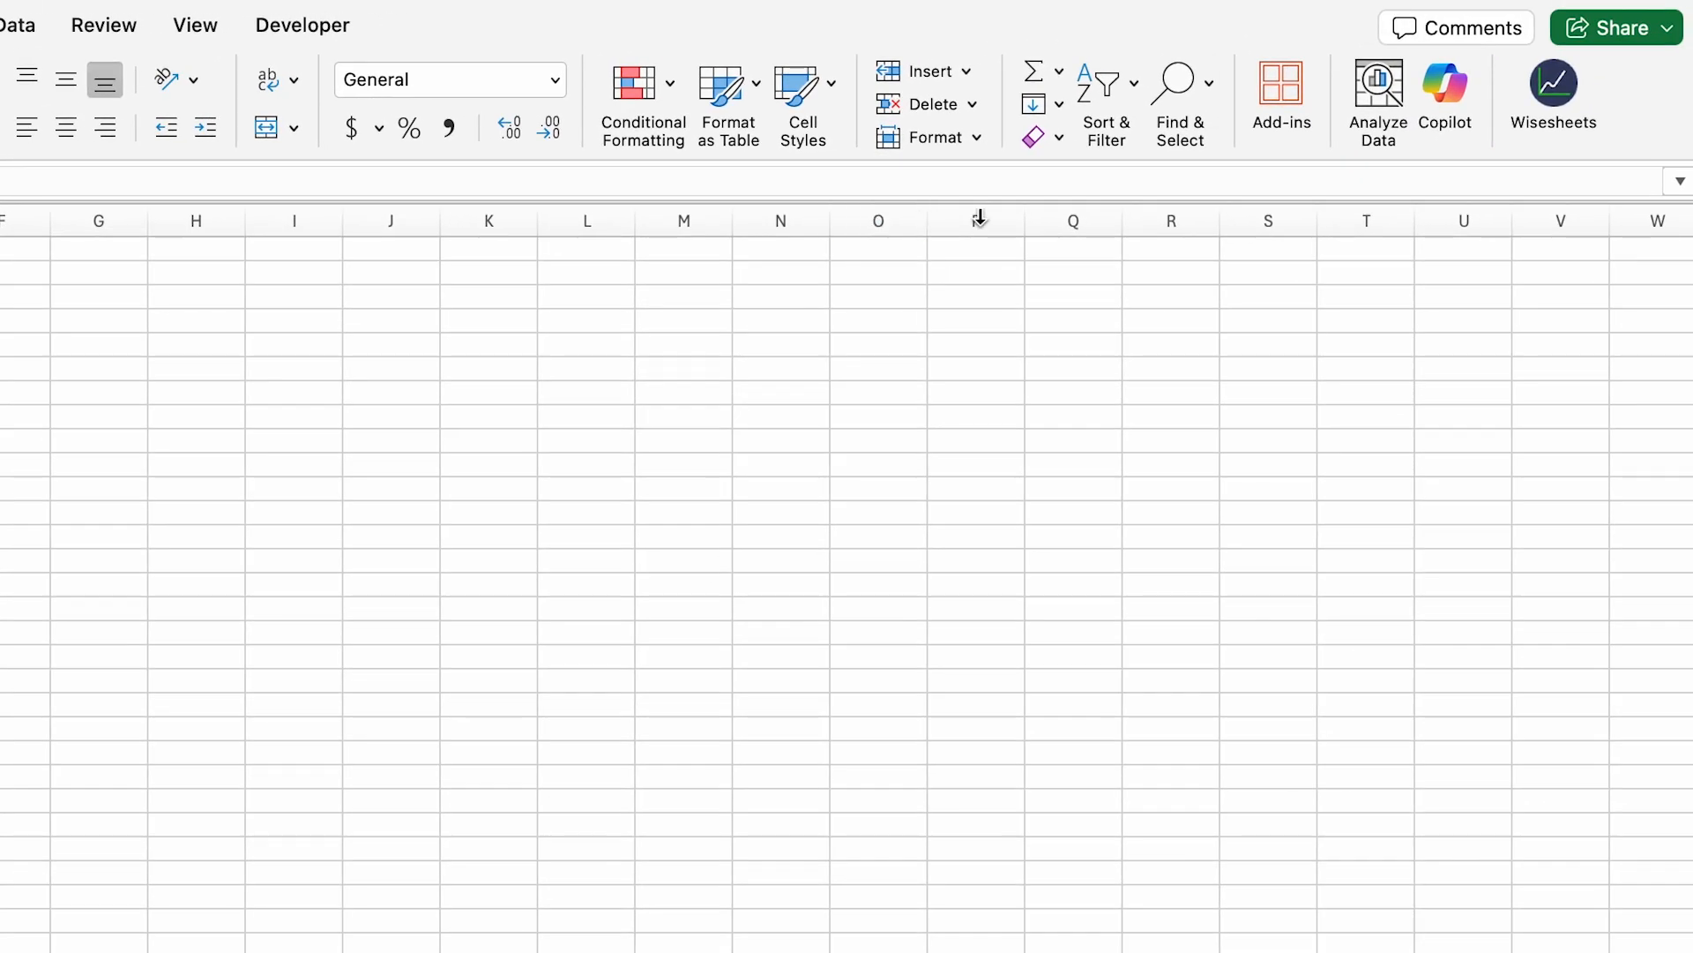
Step: Open the Wisesheets add-in panel on its Screener page
click(1544, 123)
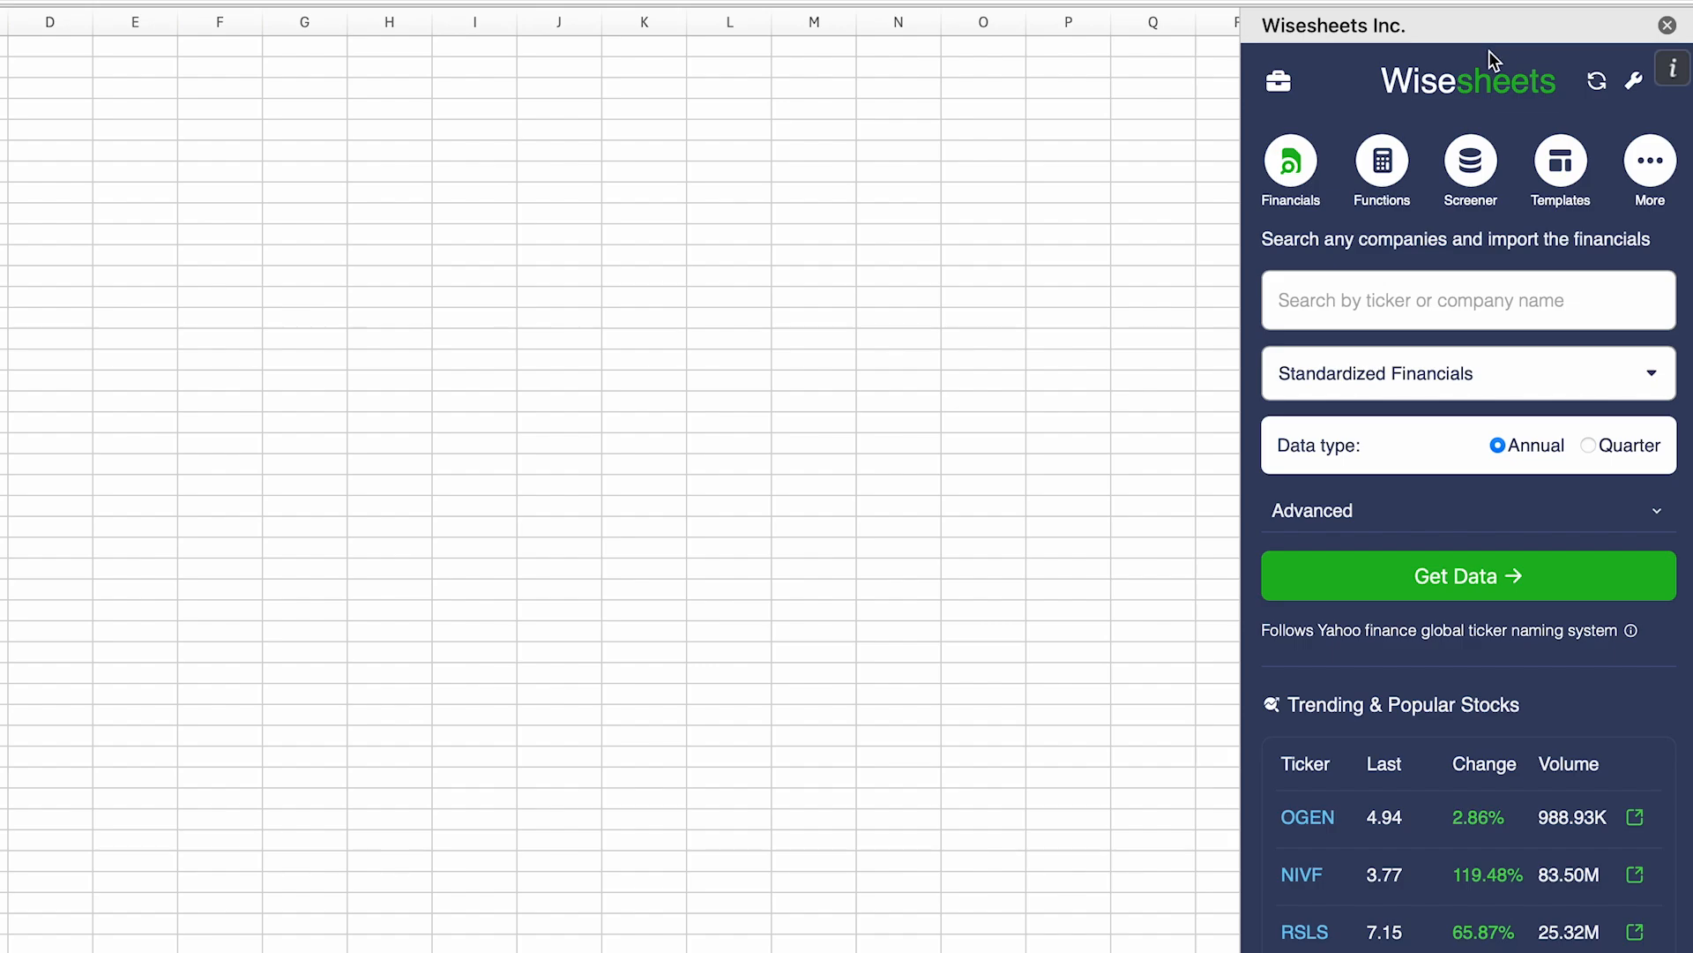
click(1484, 164)
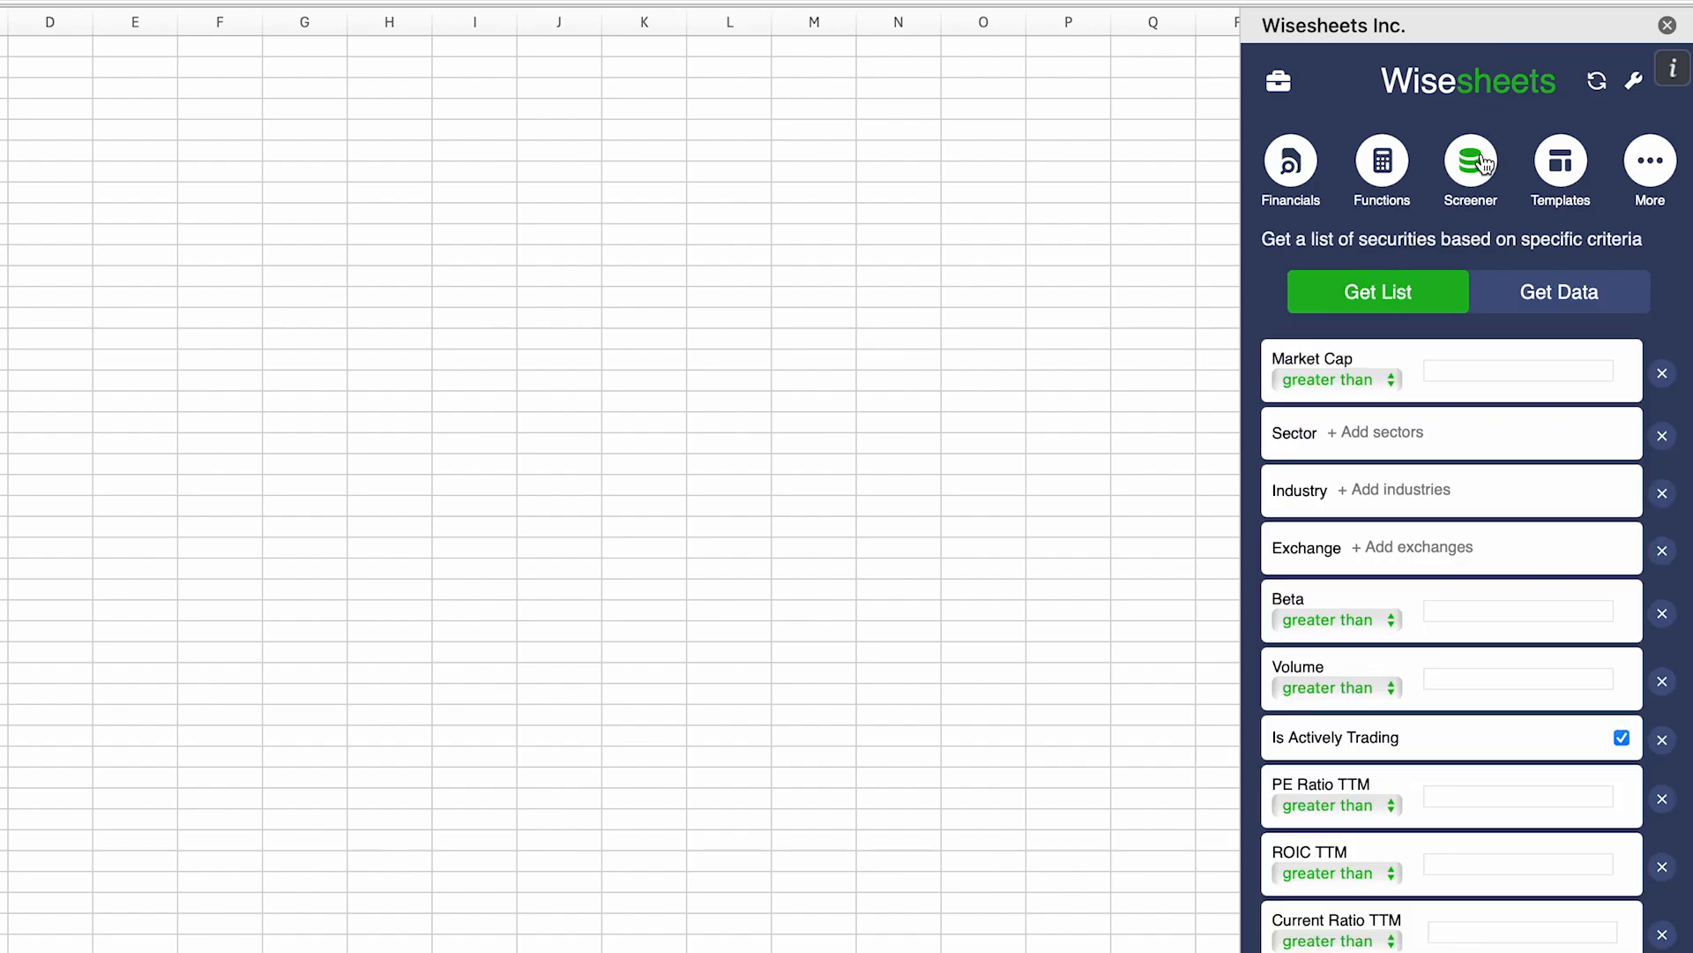
scroll(1442, 388, down, 3)
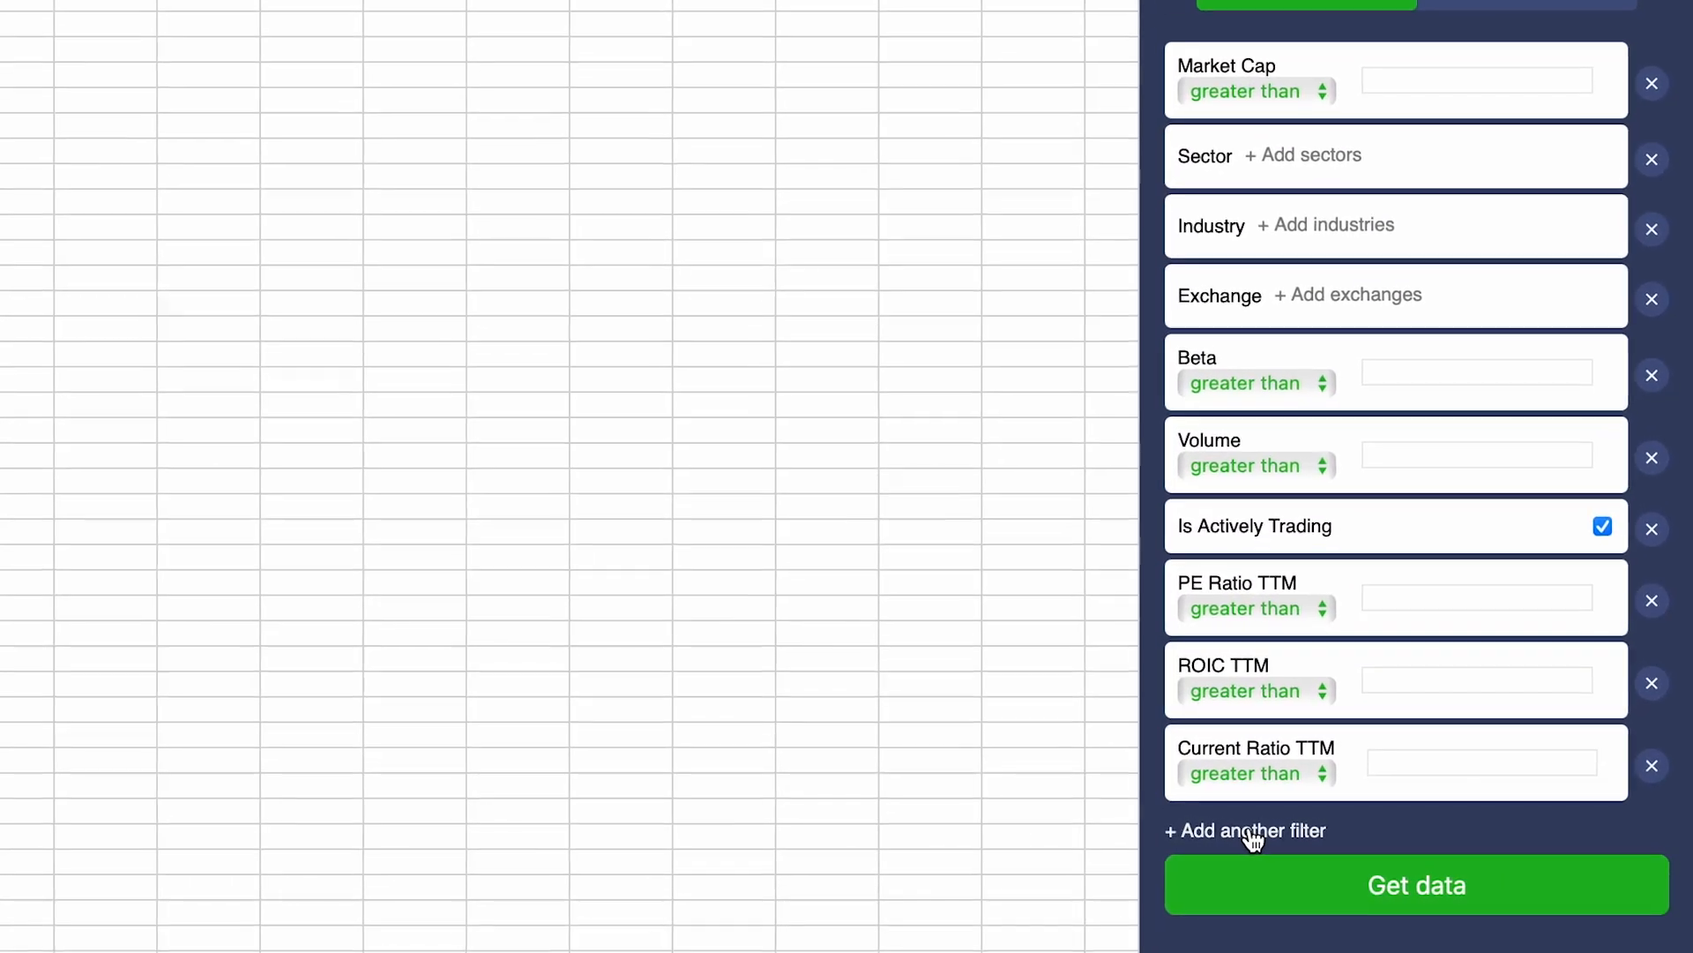
click(1335, 835)
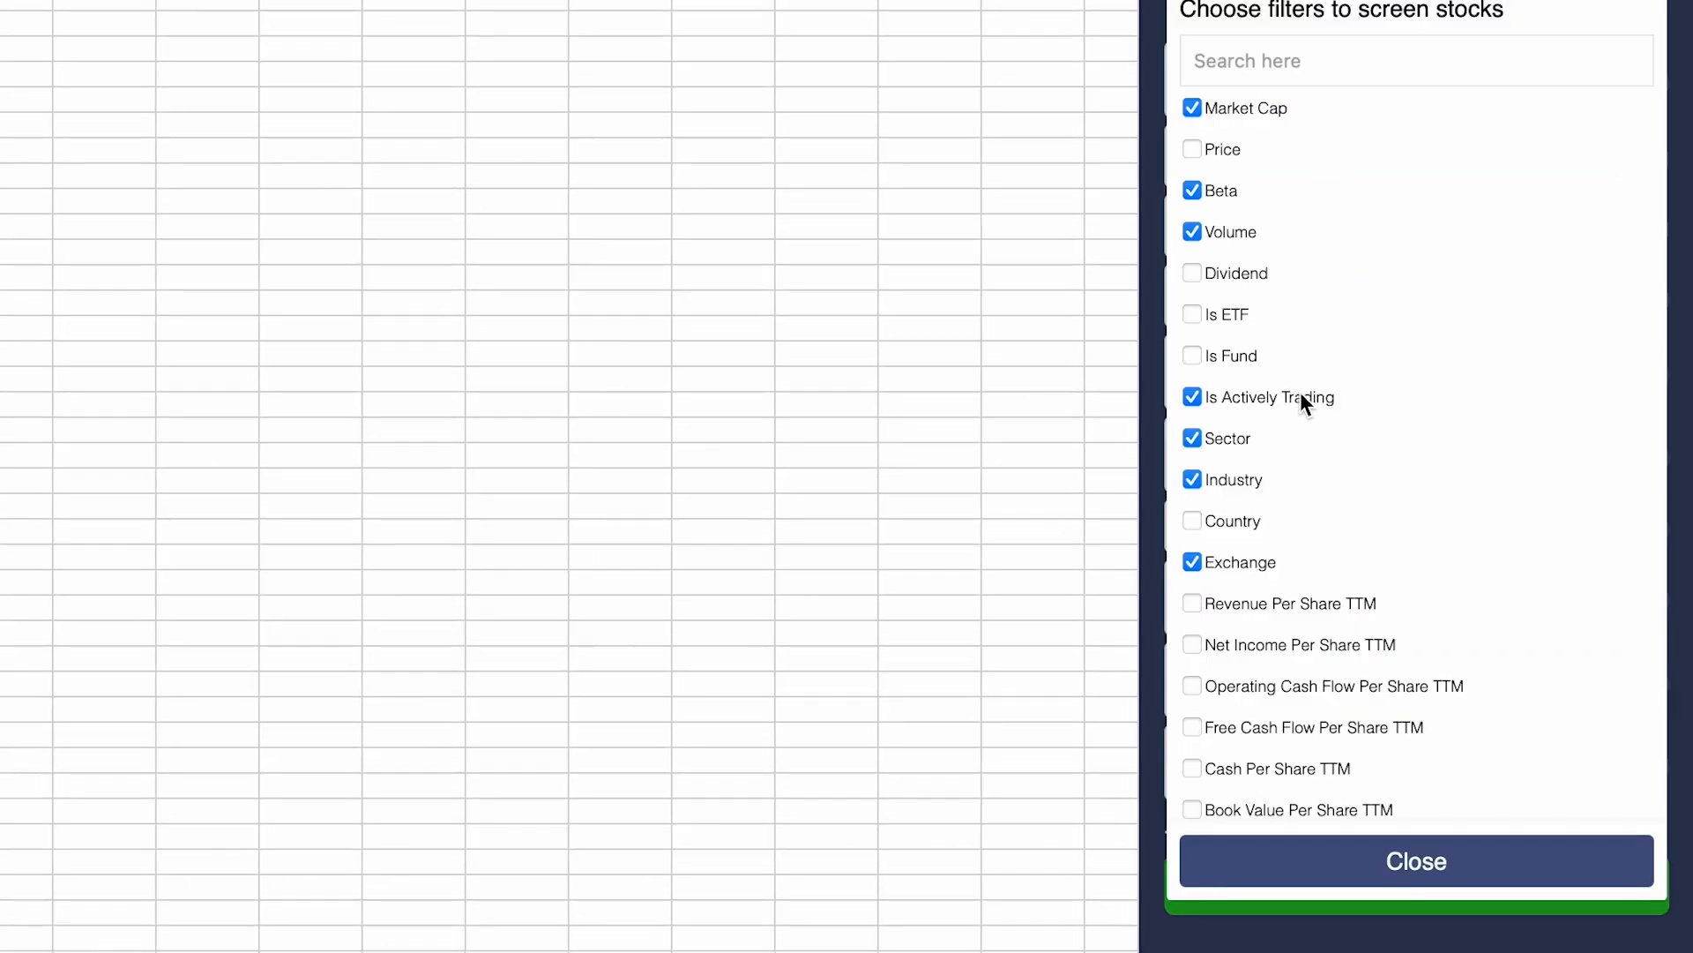
scroll(1377, 476, down, 3)
scroll(1304, 389, down, 20)
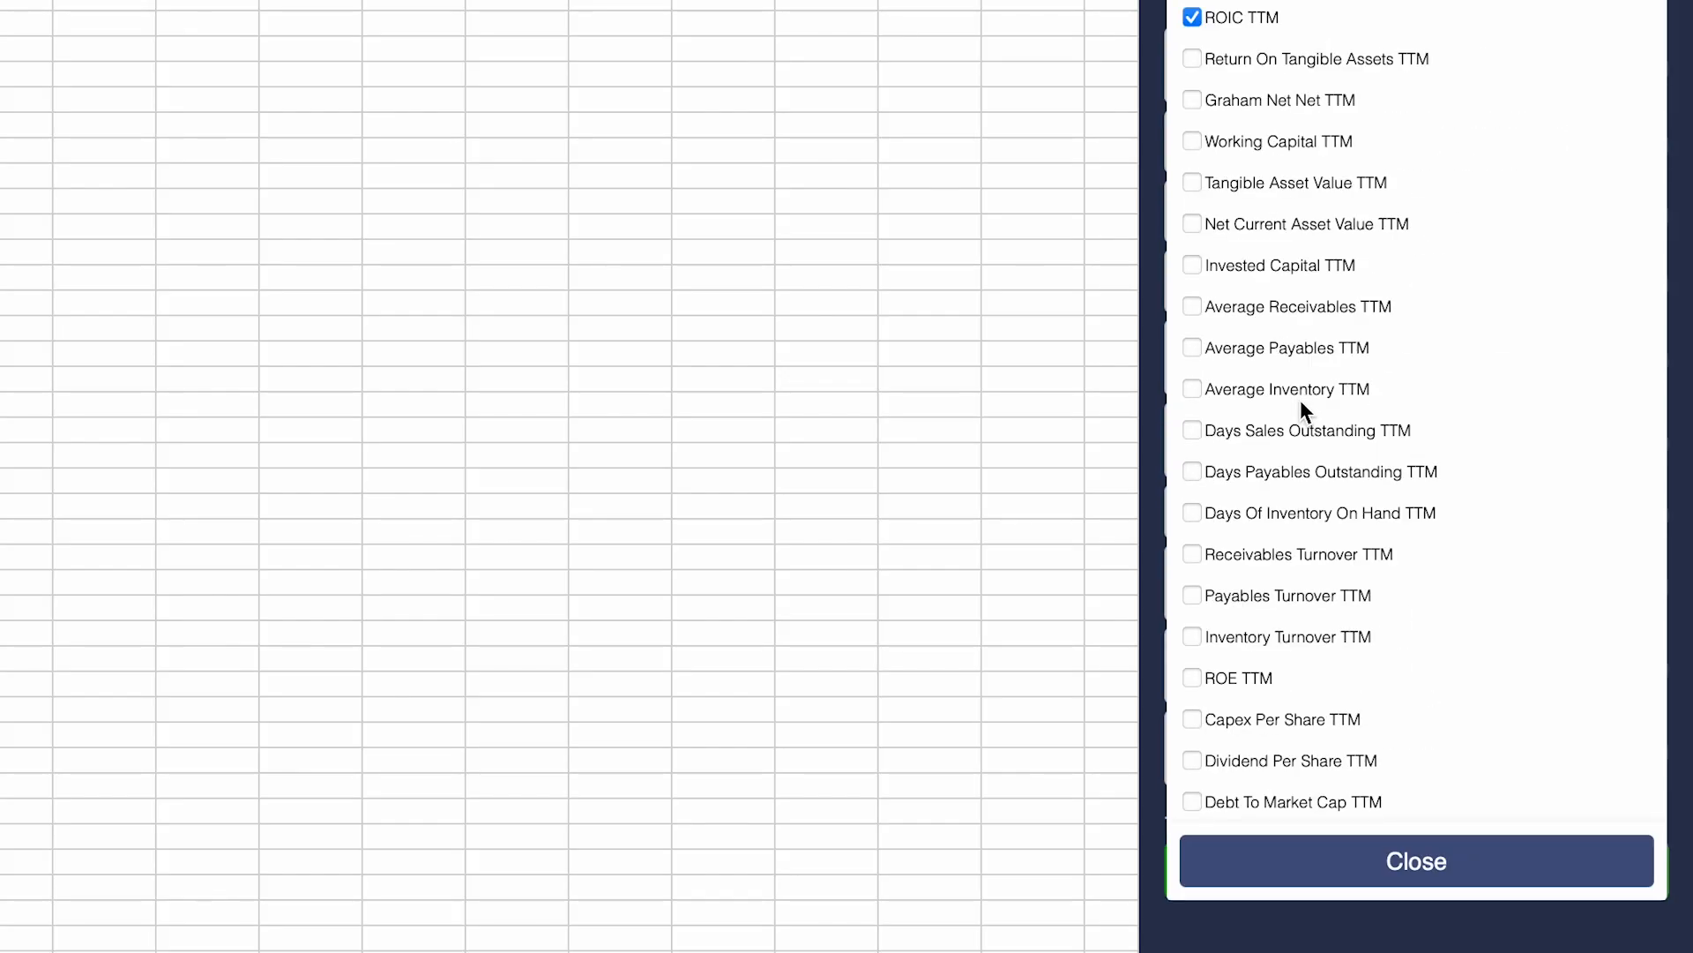
click(1436, 849)
scroll(1377, 341, up, 1)
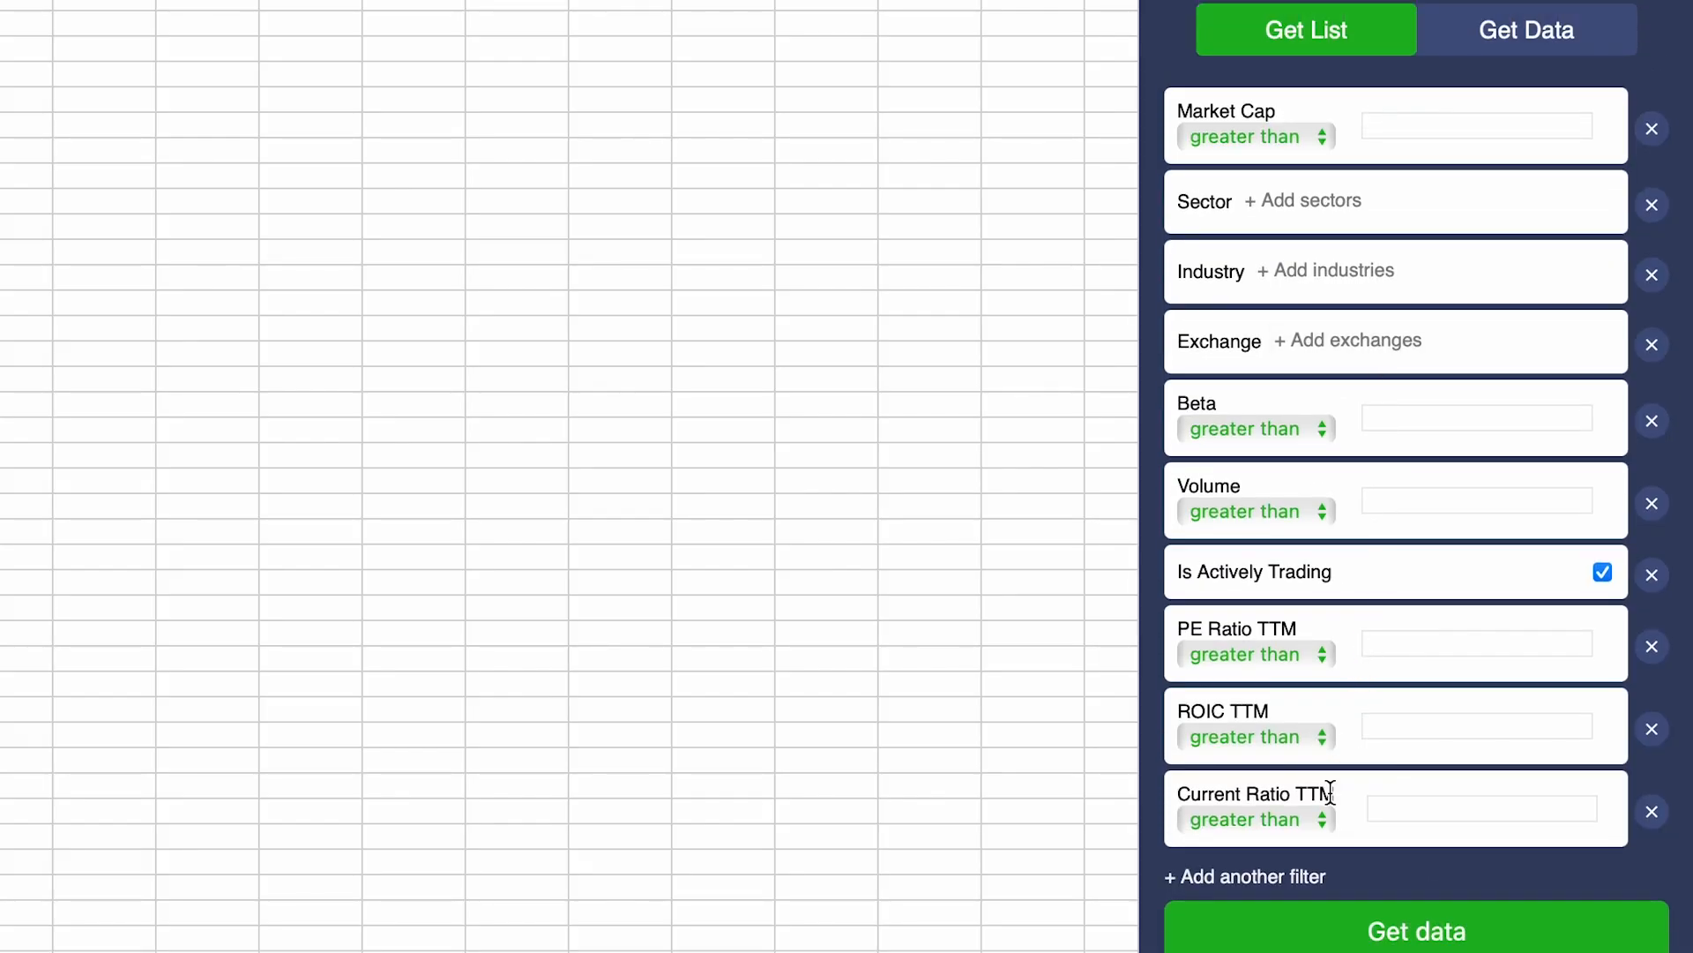
Step: Search the filter list for 'divi' and add the Dividend Yield TTM filter
click(1299, 875)
click(1297, 53)
text(divi)
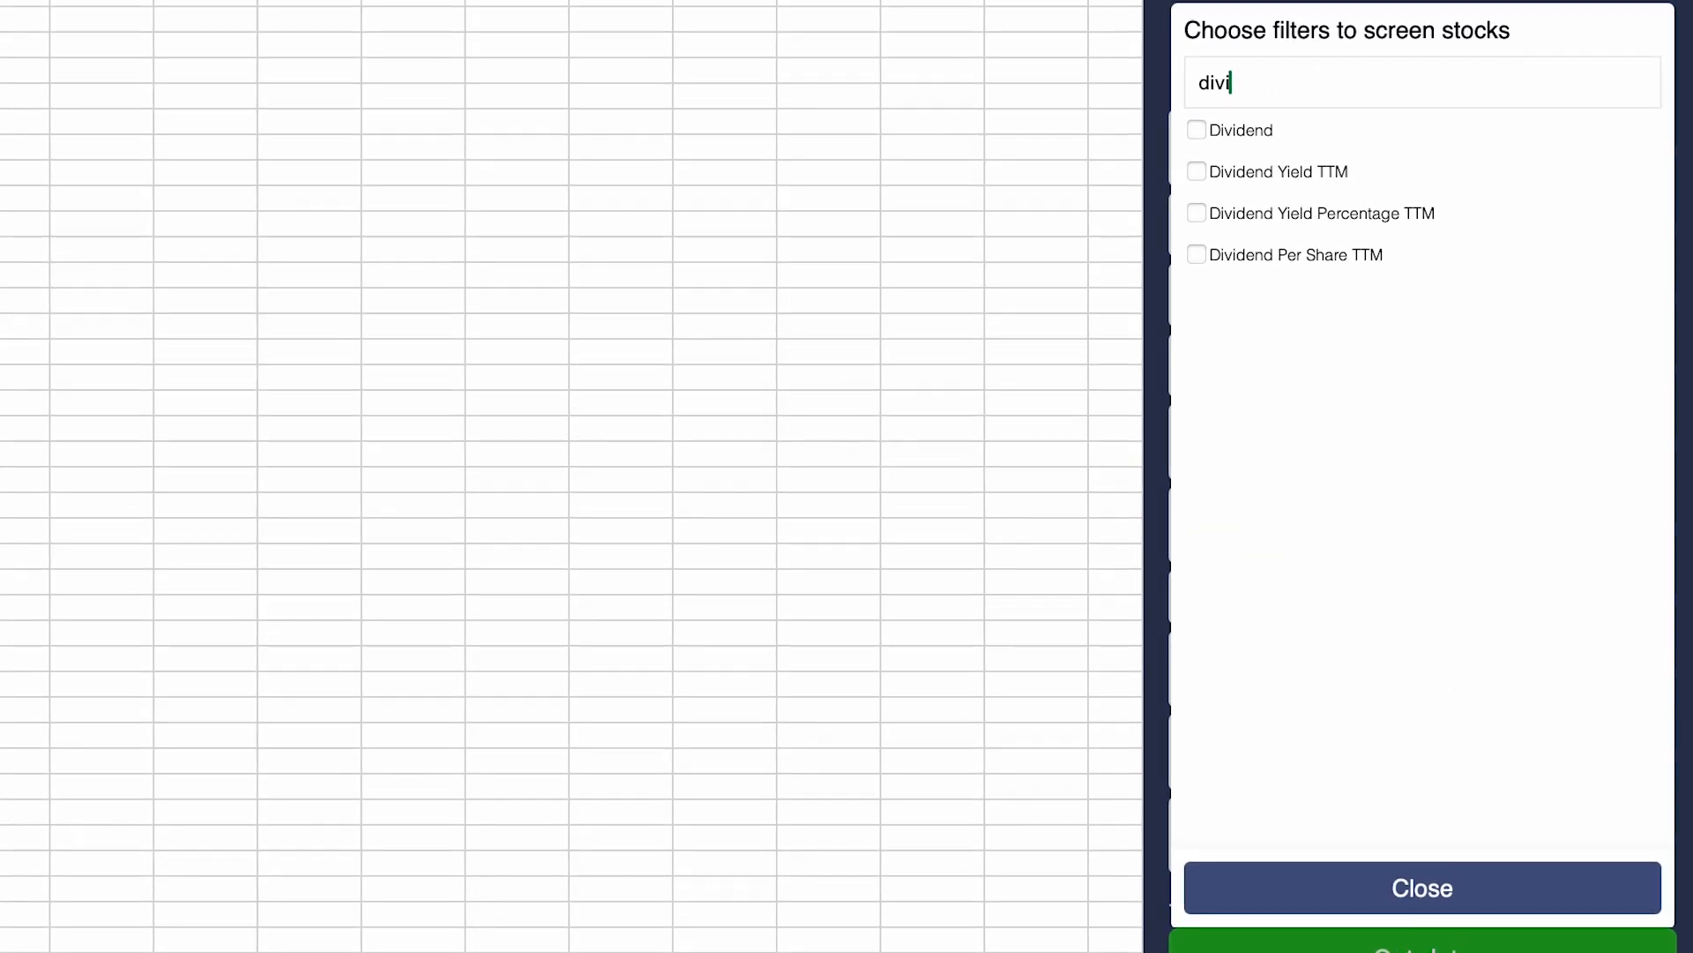
click(1251, 150)
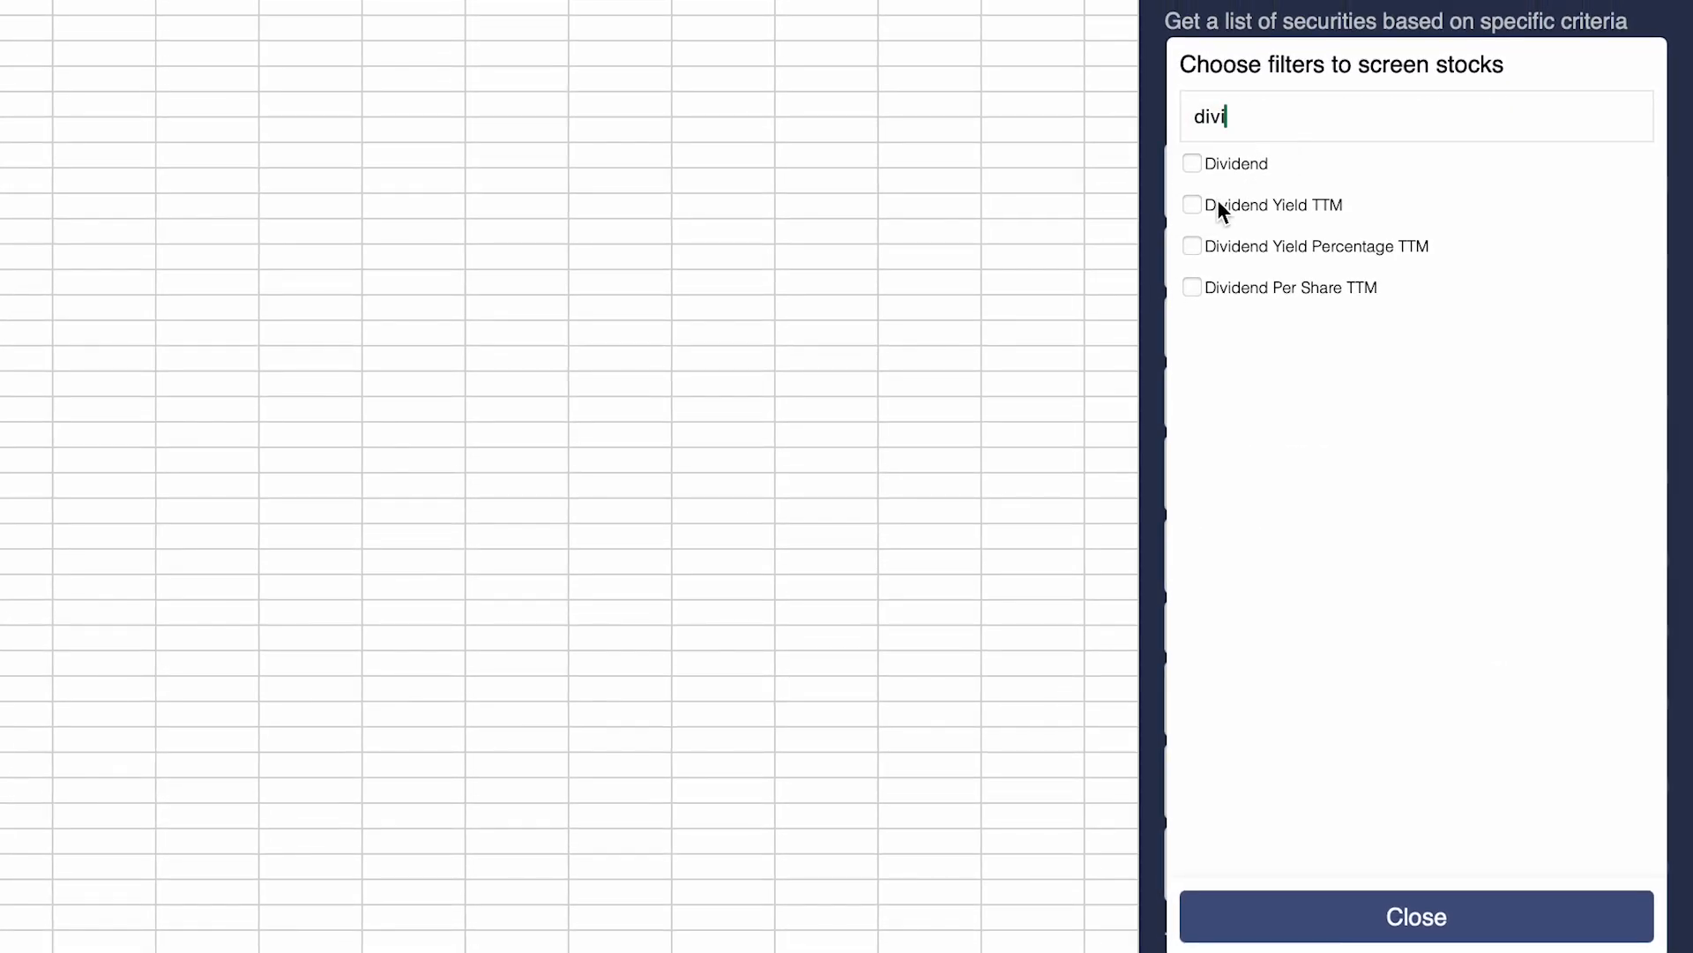
click(1192, 204)
double_click(1258, 119)
text(divid)
click(1267, 150)
key(BackSpace)
key(BackSpace)
key(BackSpace)
key(BackSpace)
key(BackSpace)
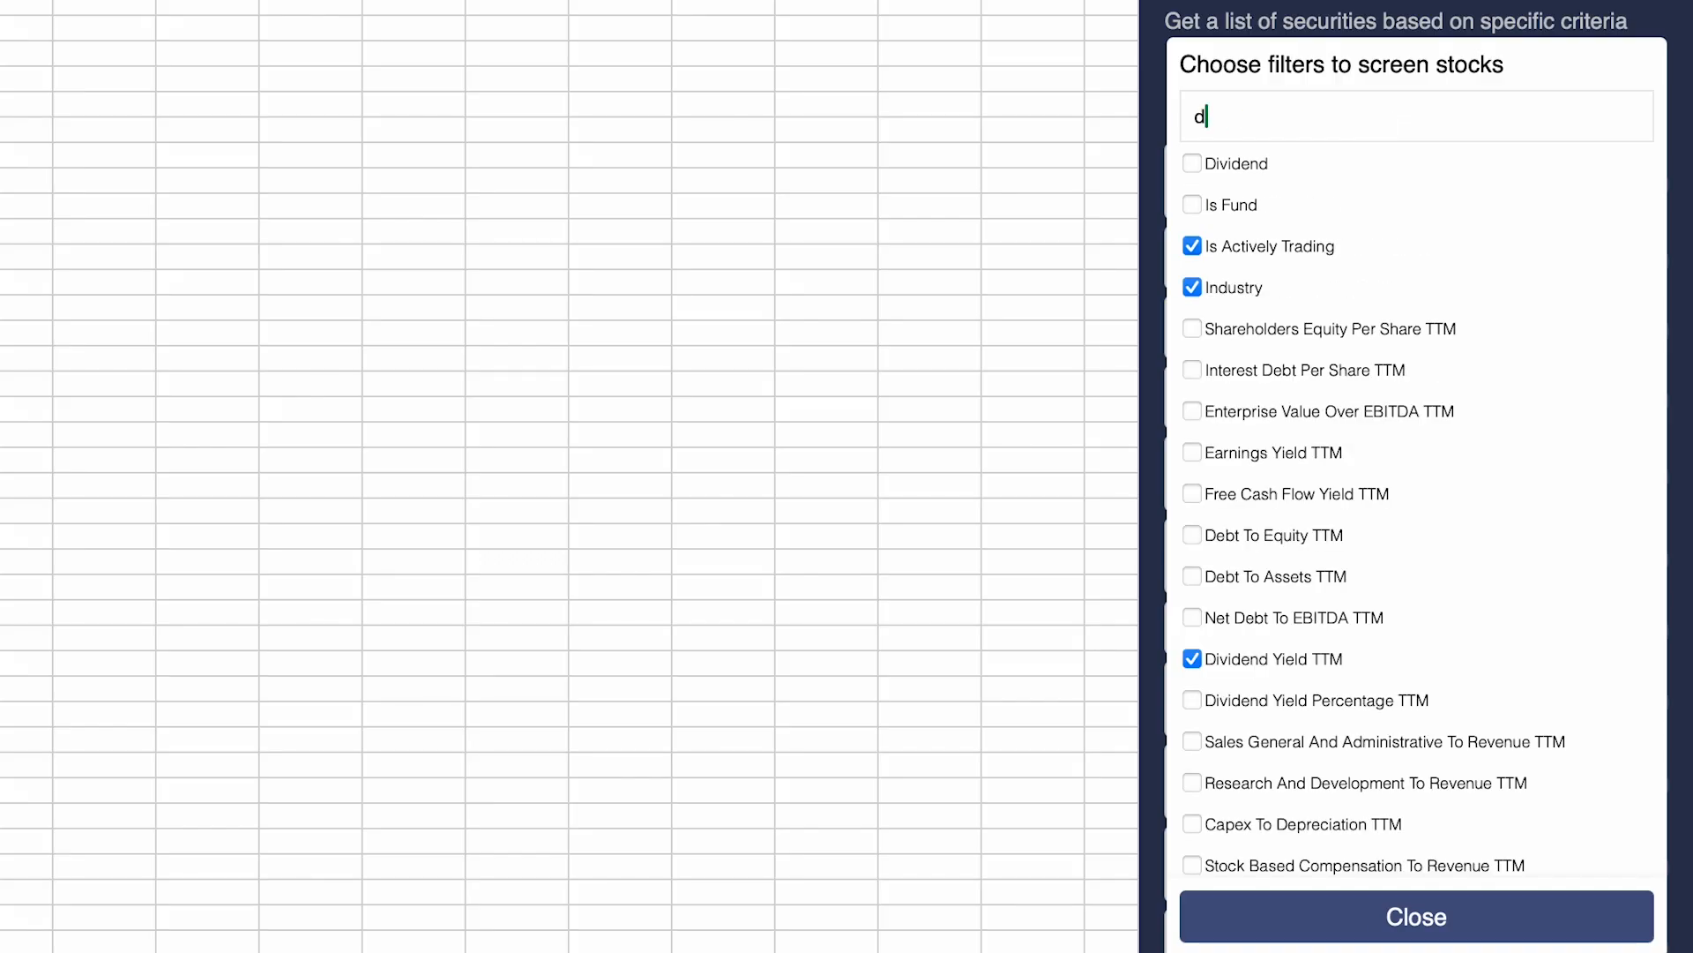
Step: Add the ROE TTM filter to the screener criteria and close the list
scroll(1374, 286, down, 5)
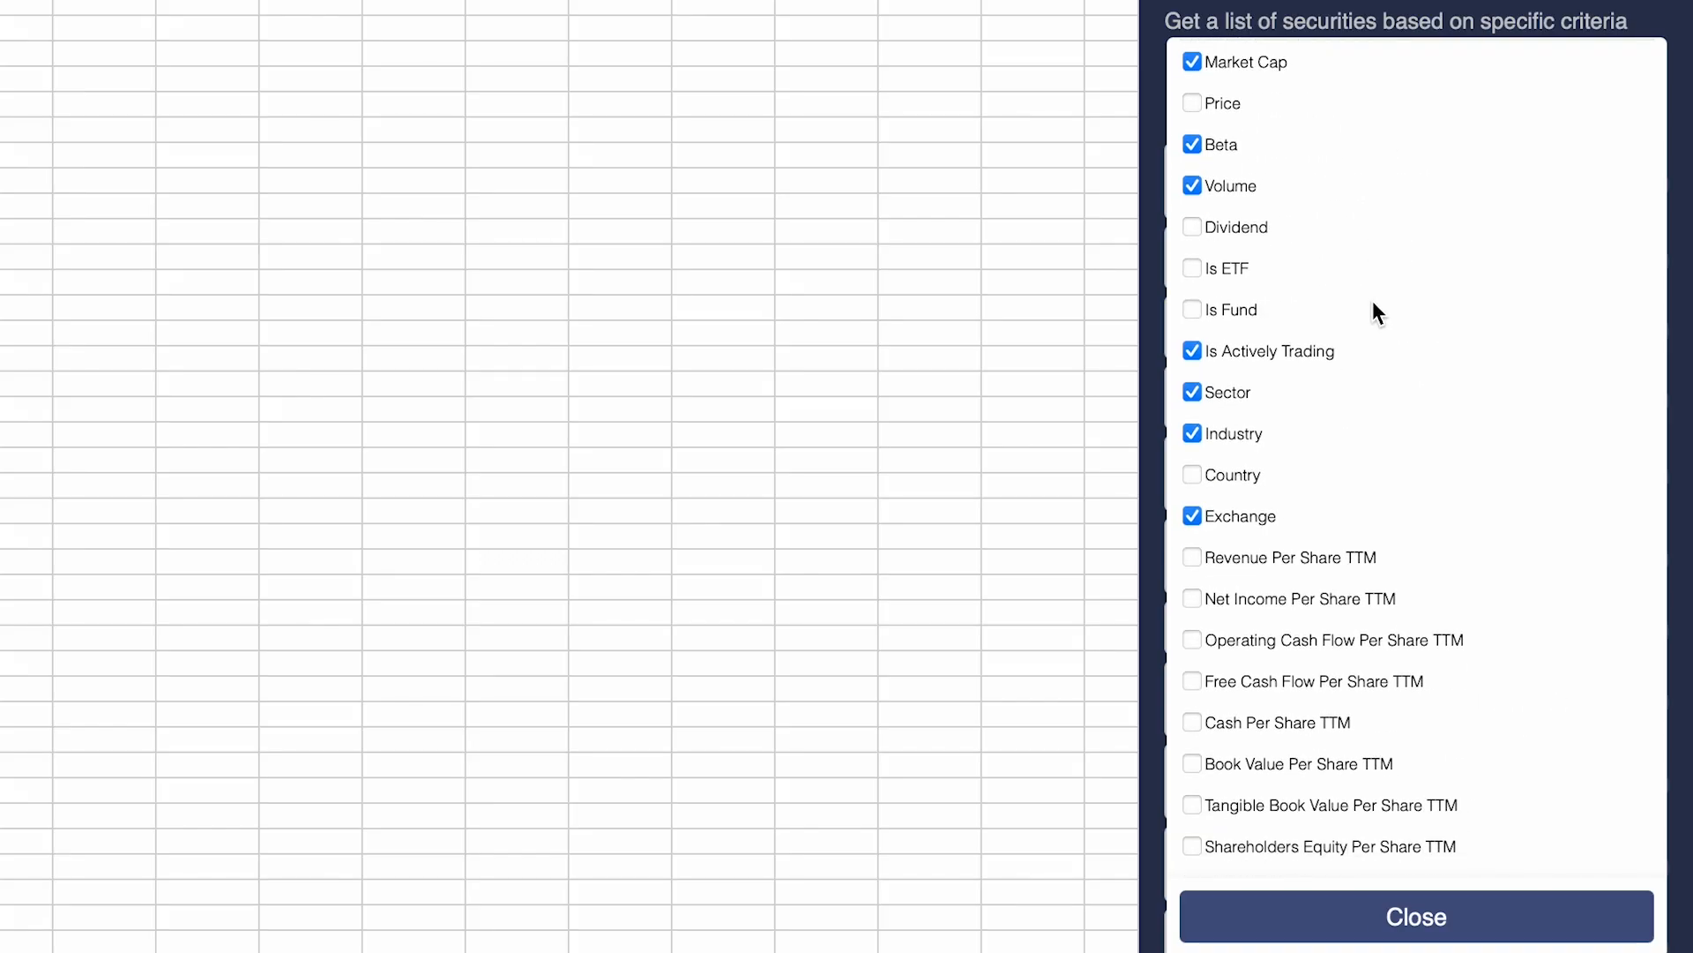
scroll(1372, 307, down, 3)
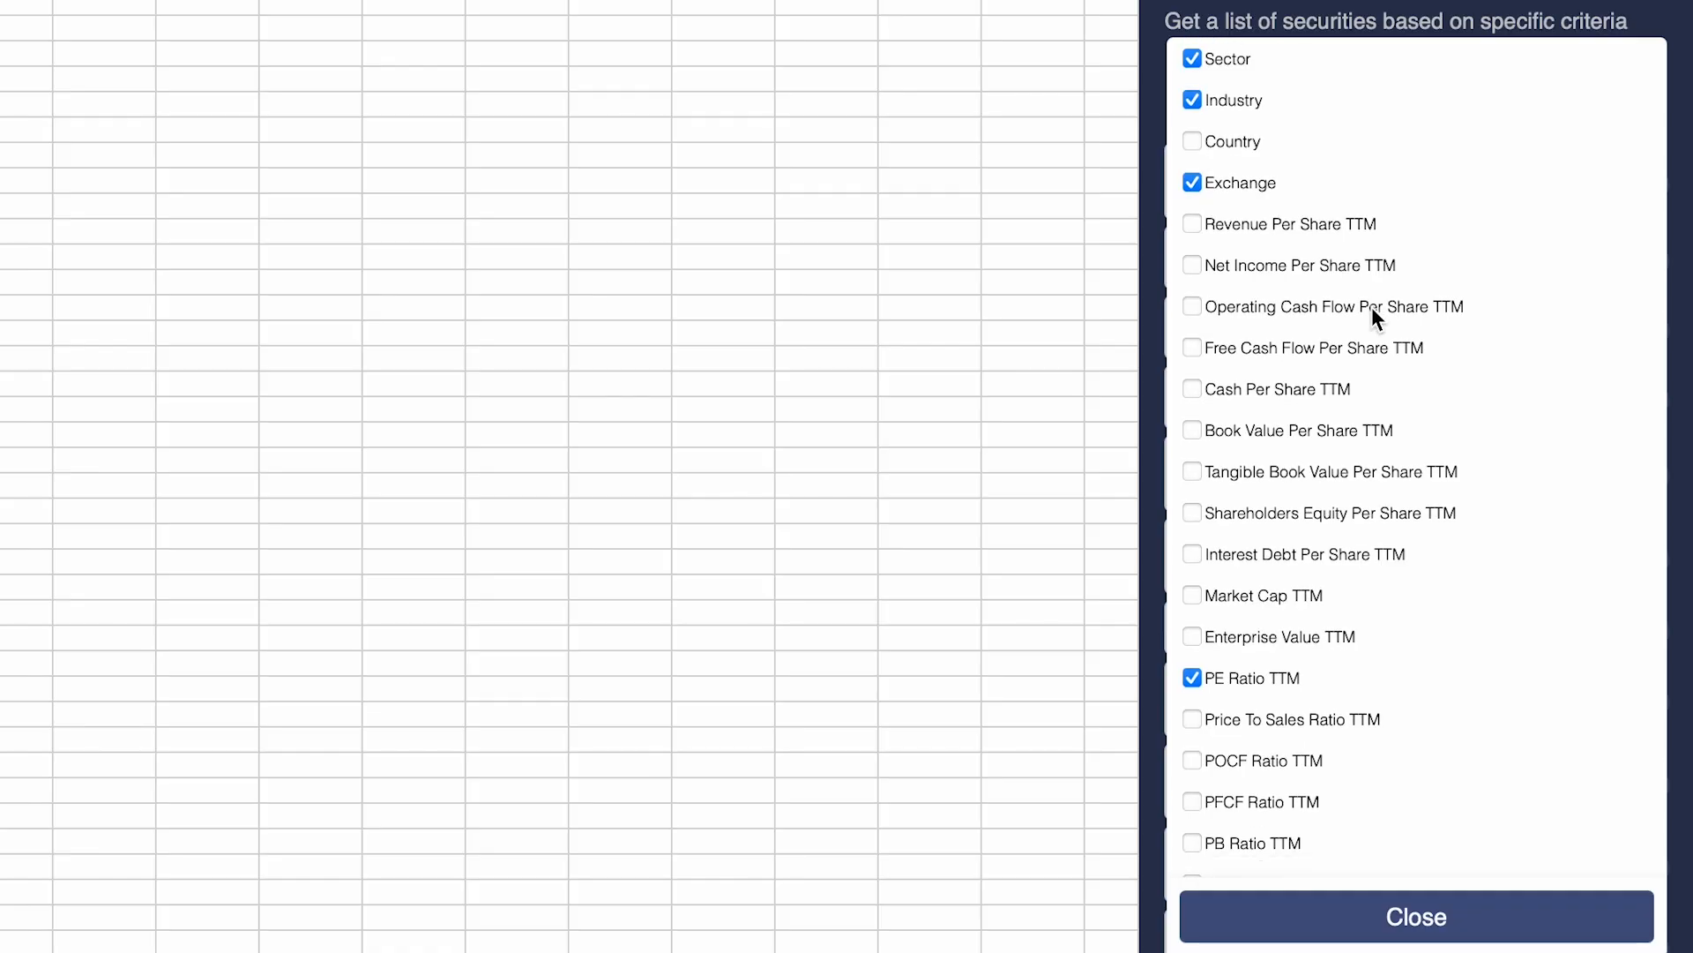
scroll(1239, 436, down, 3)
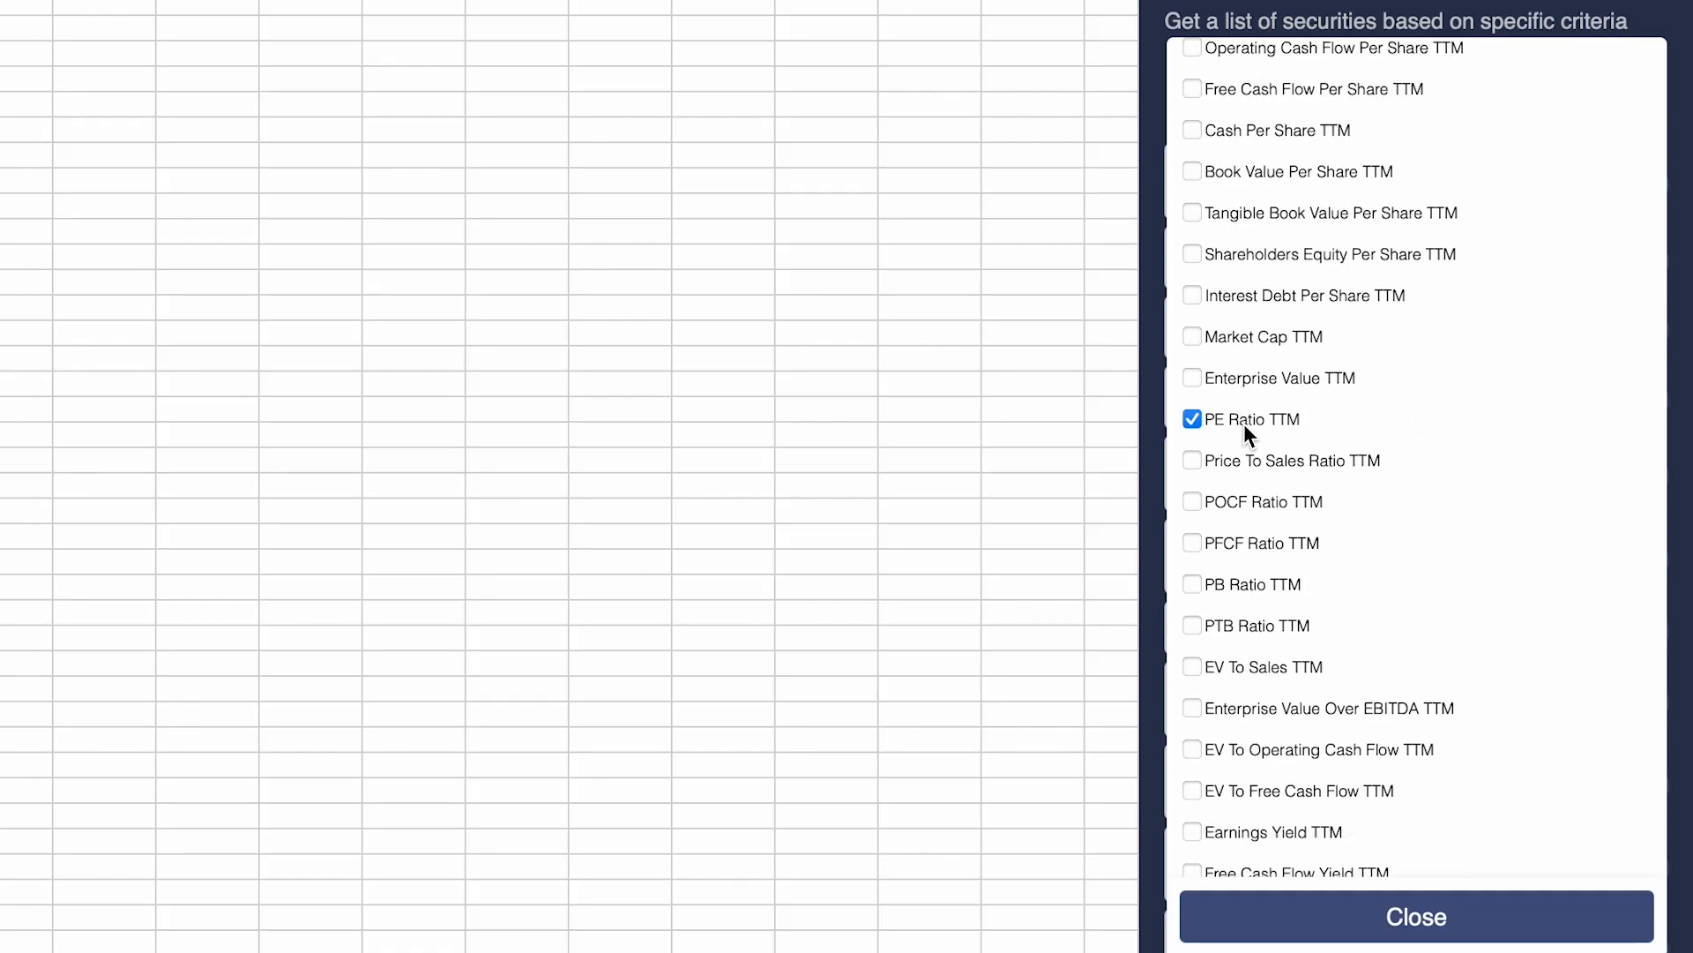
scroll(1244, 423, down, 9)
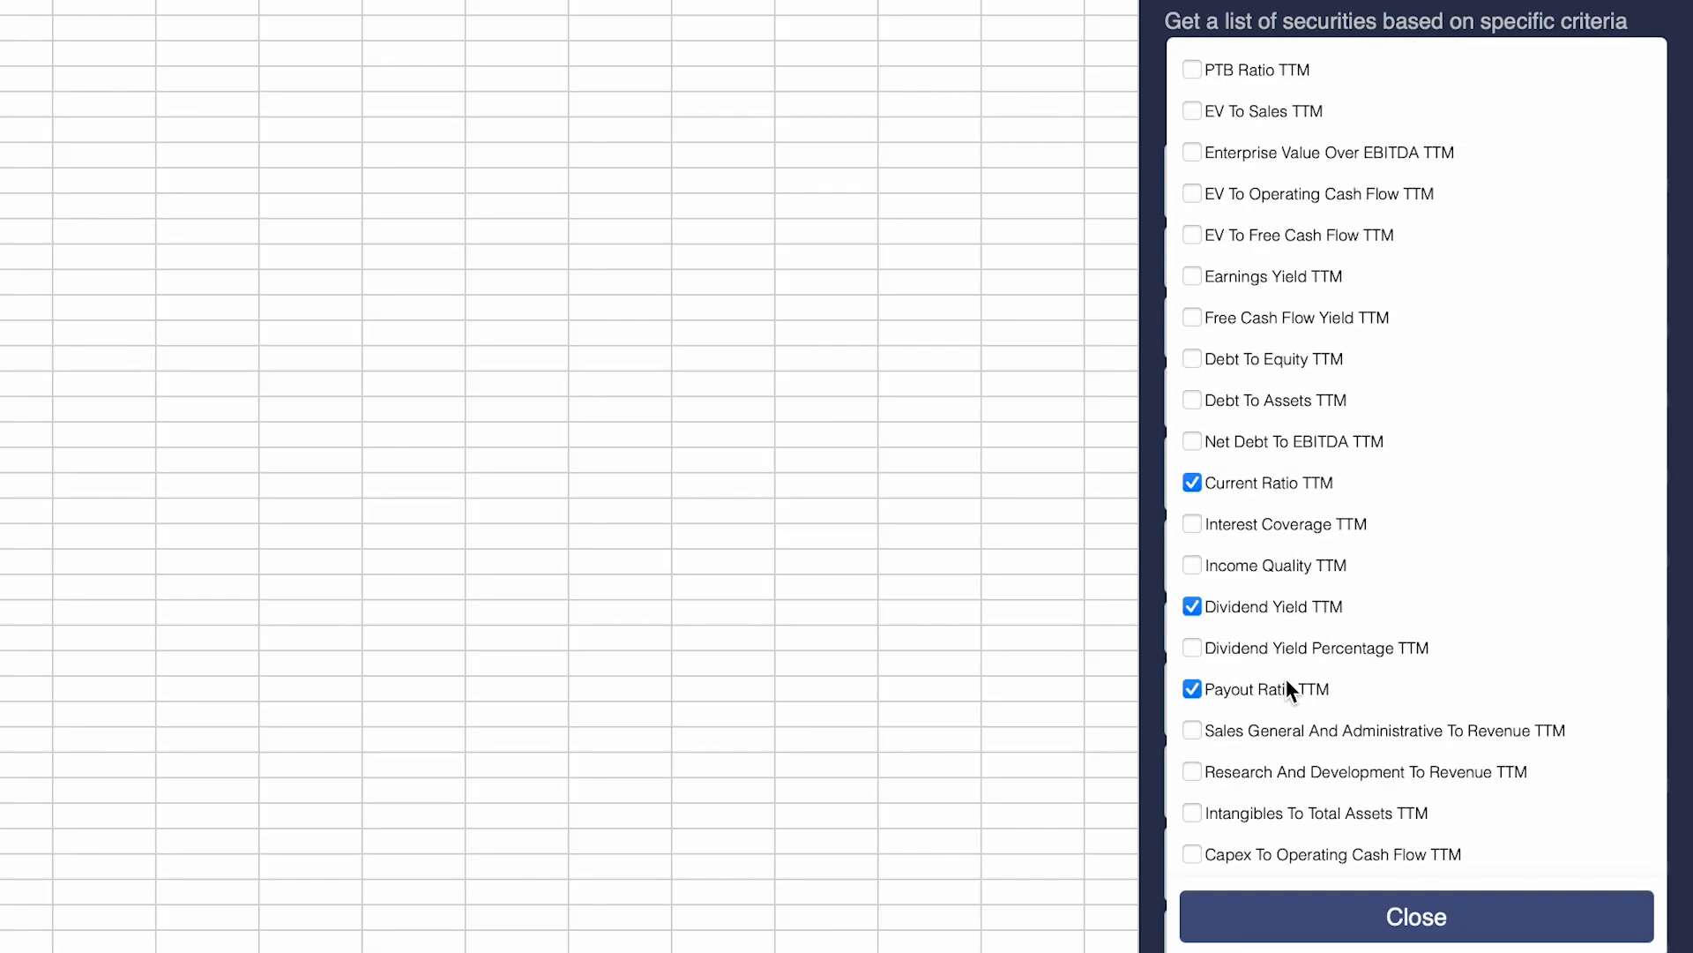
scroll(1411, 654, down, 12)
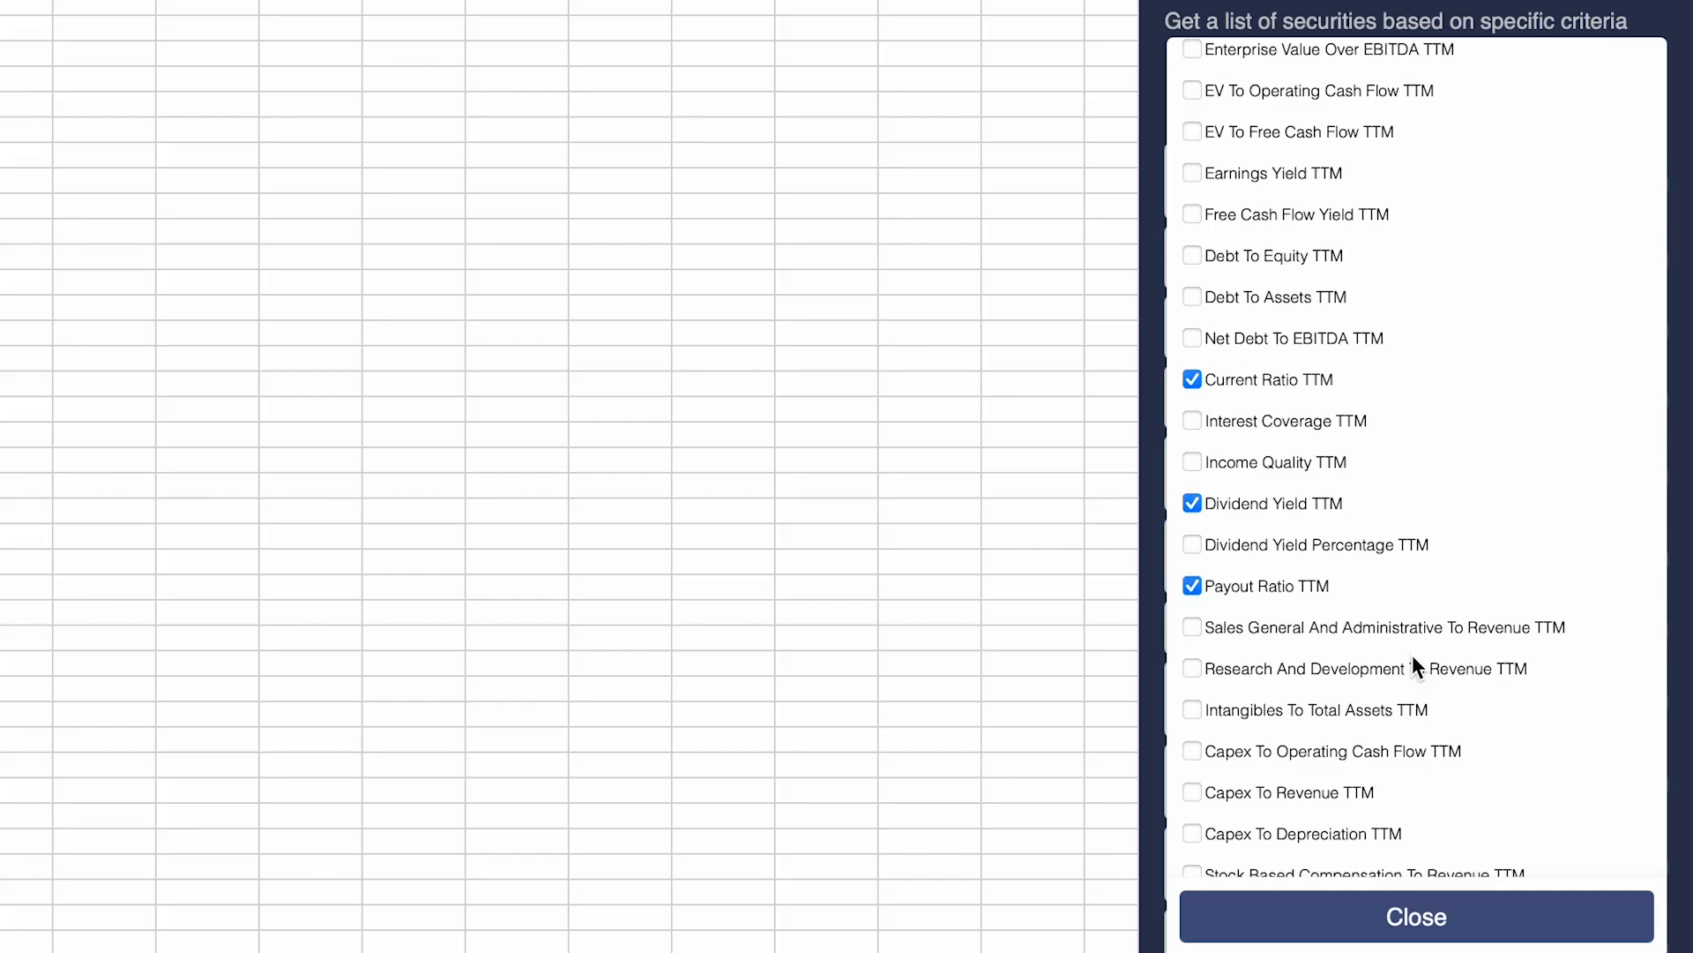
click(1199, 731)
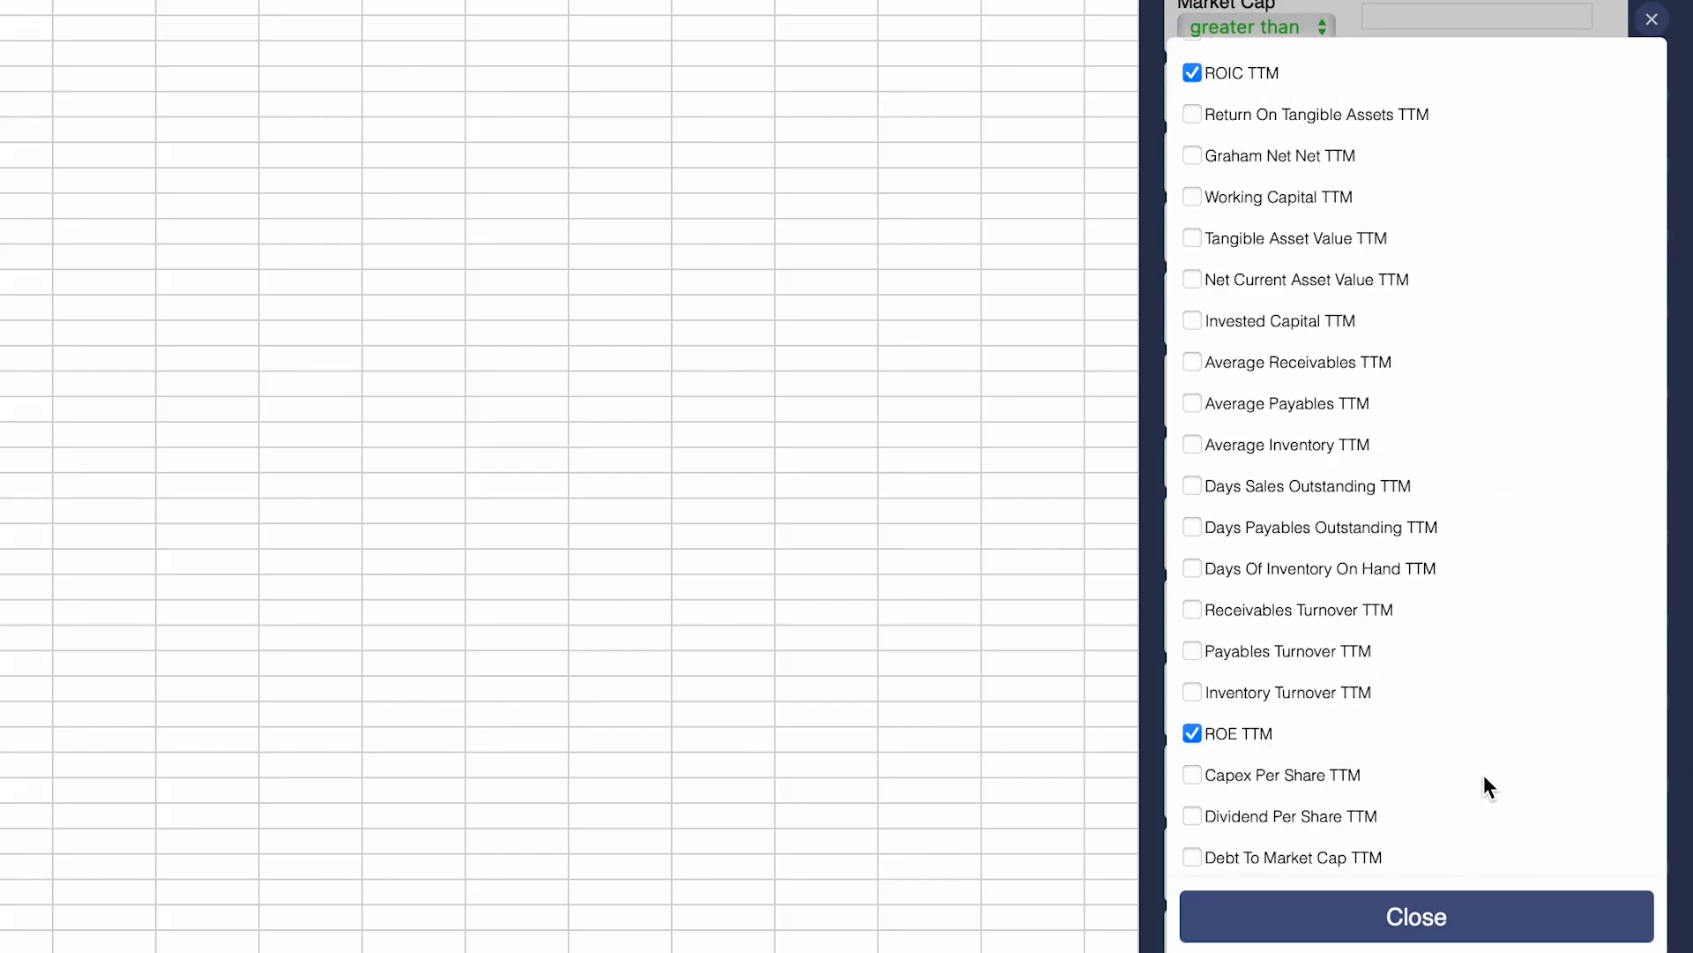
click(1467, 917)
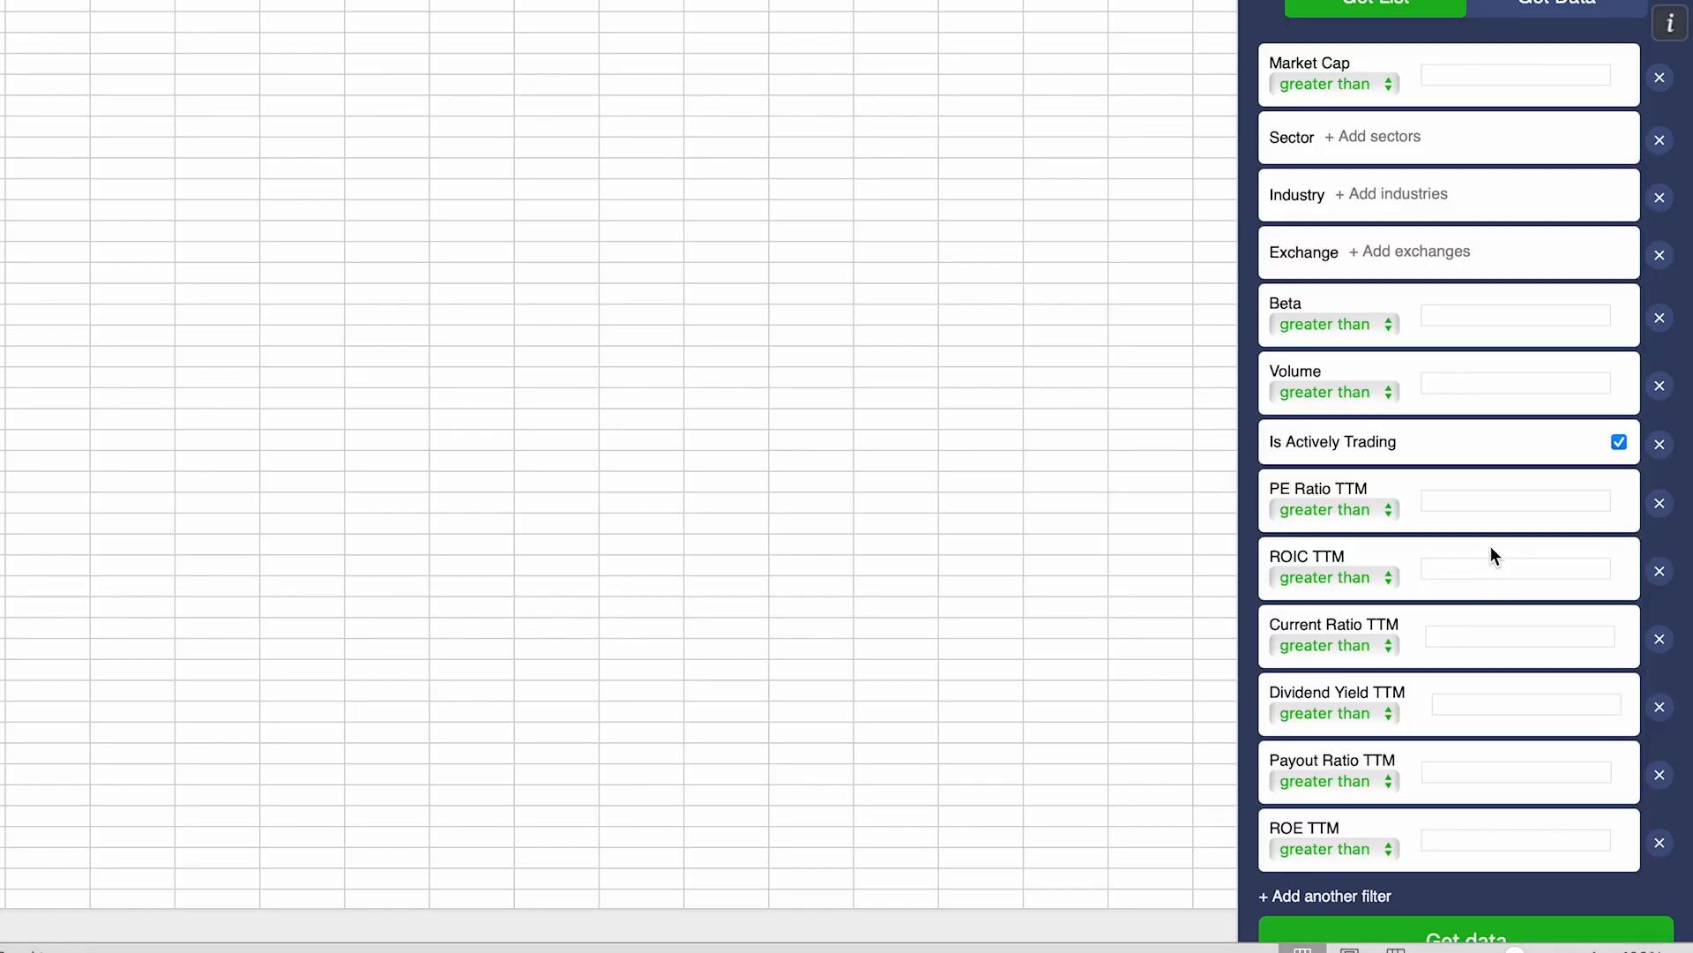
Step: Remove the Market Cap, Sector, Industry, Exchange, Beta and Volume filters
scroll(1489, 520, up, 1)
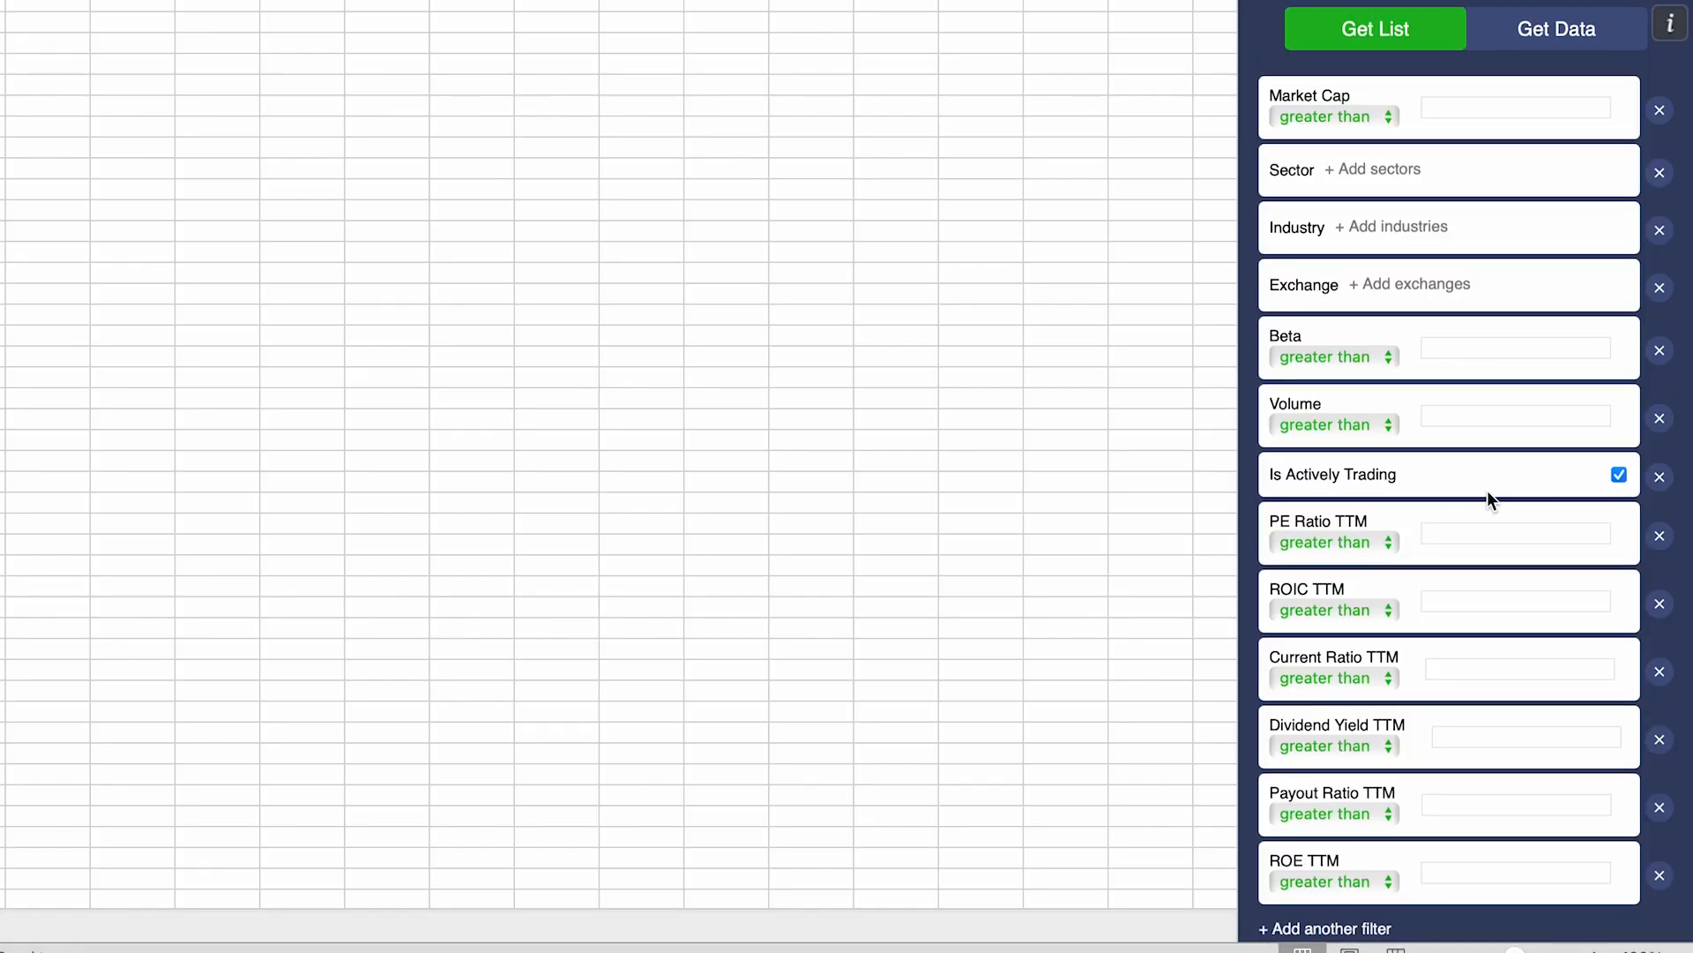
click(1660, 113)
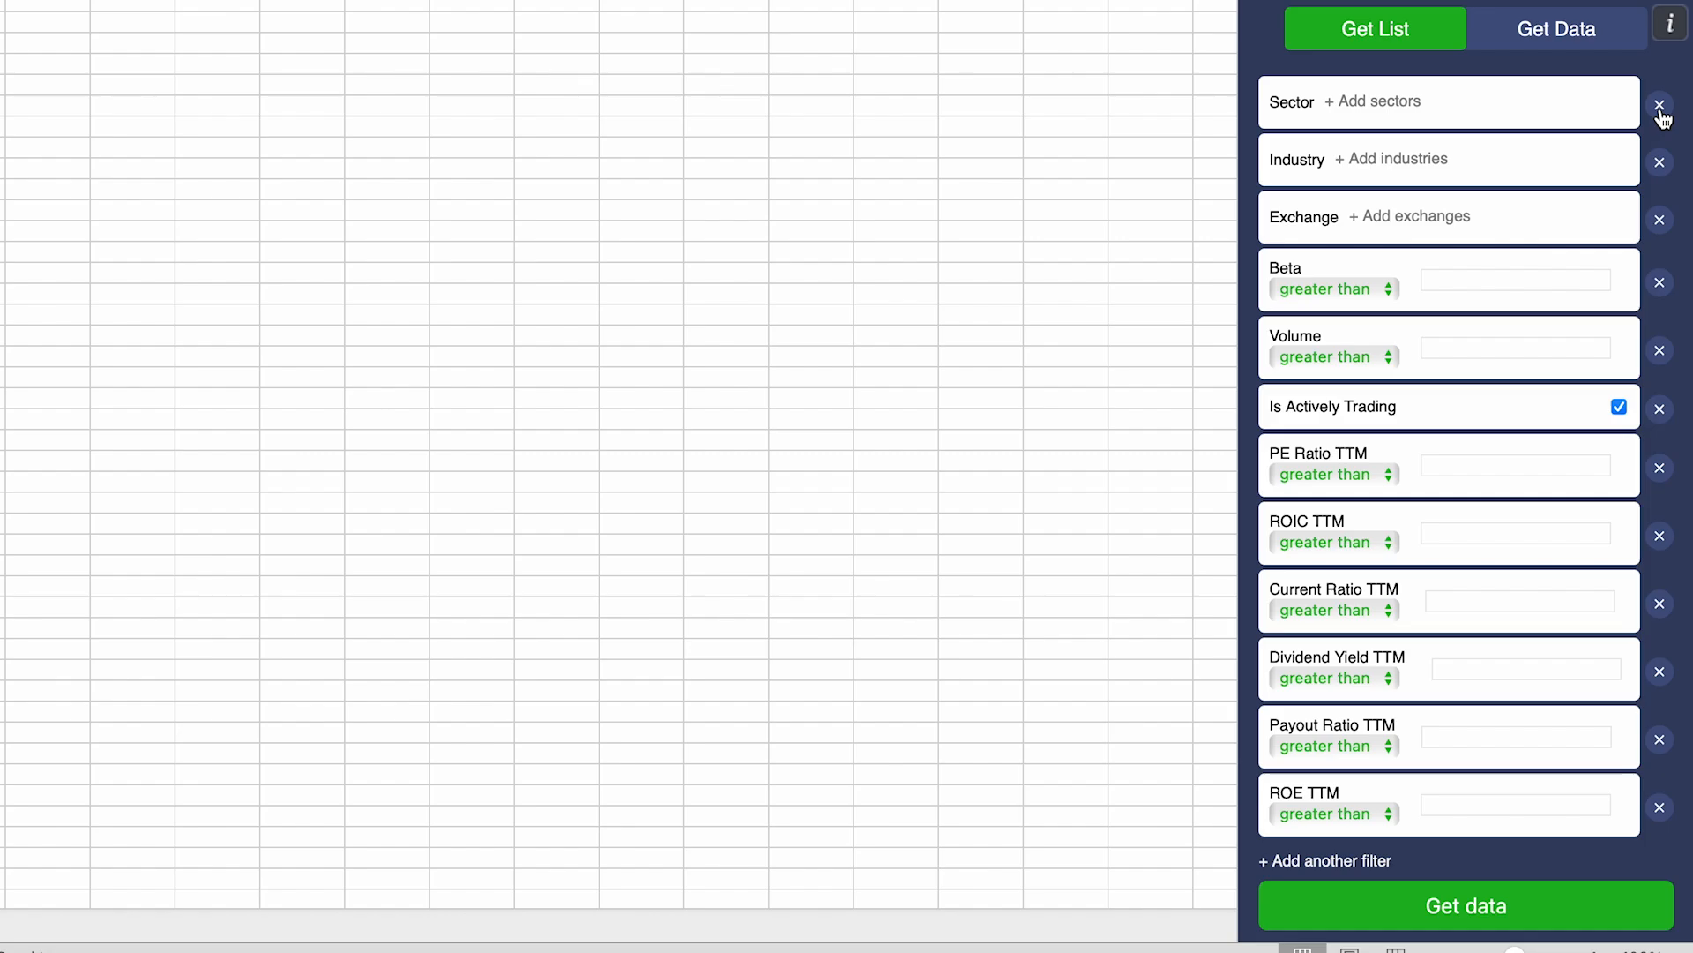
click(1661, 110)
click(1660, 112)
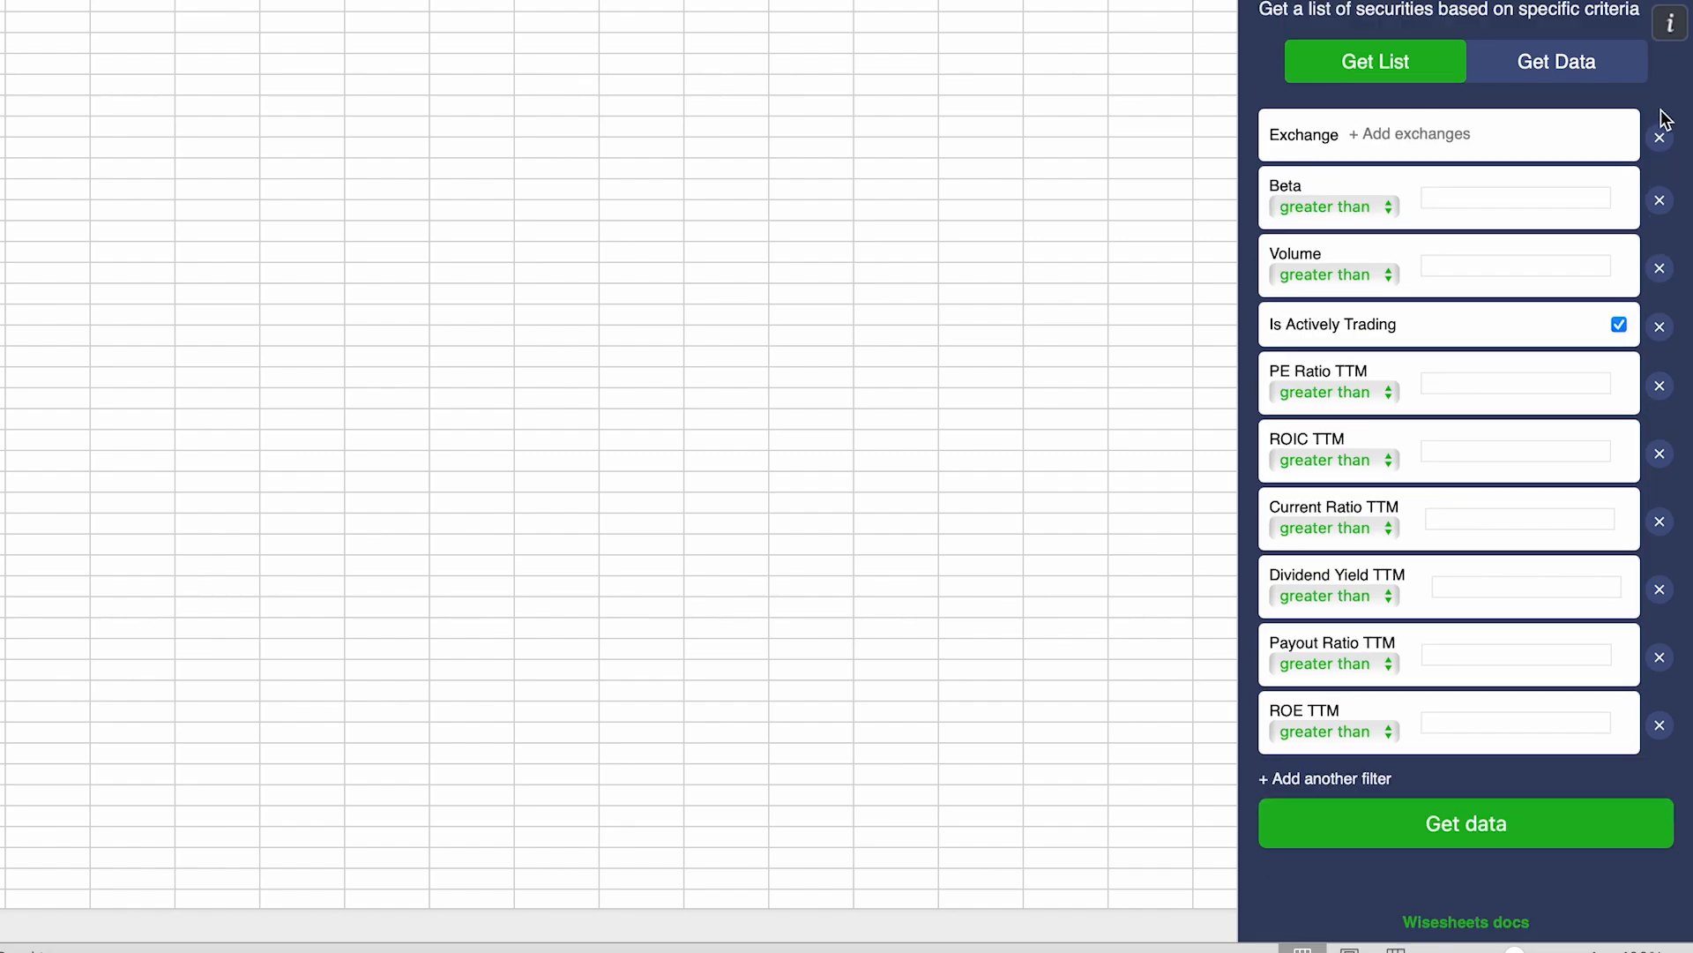
click(1661, 138)
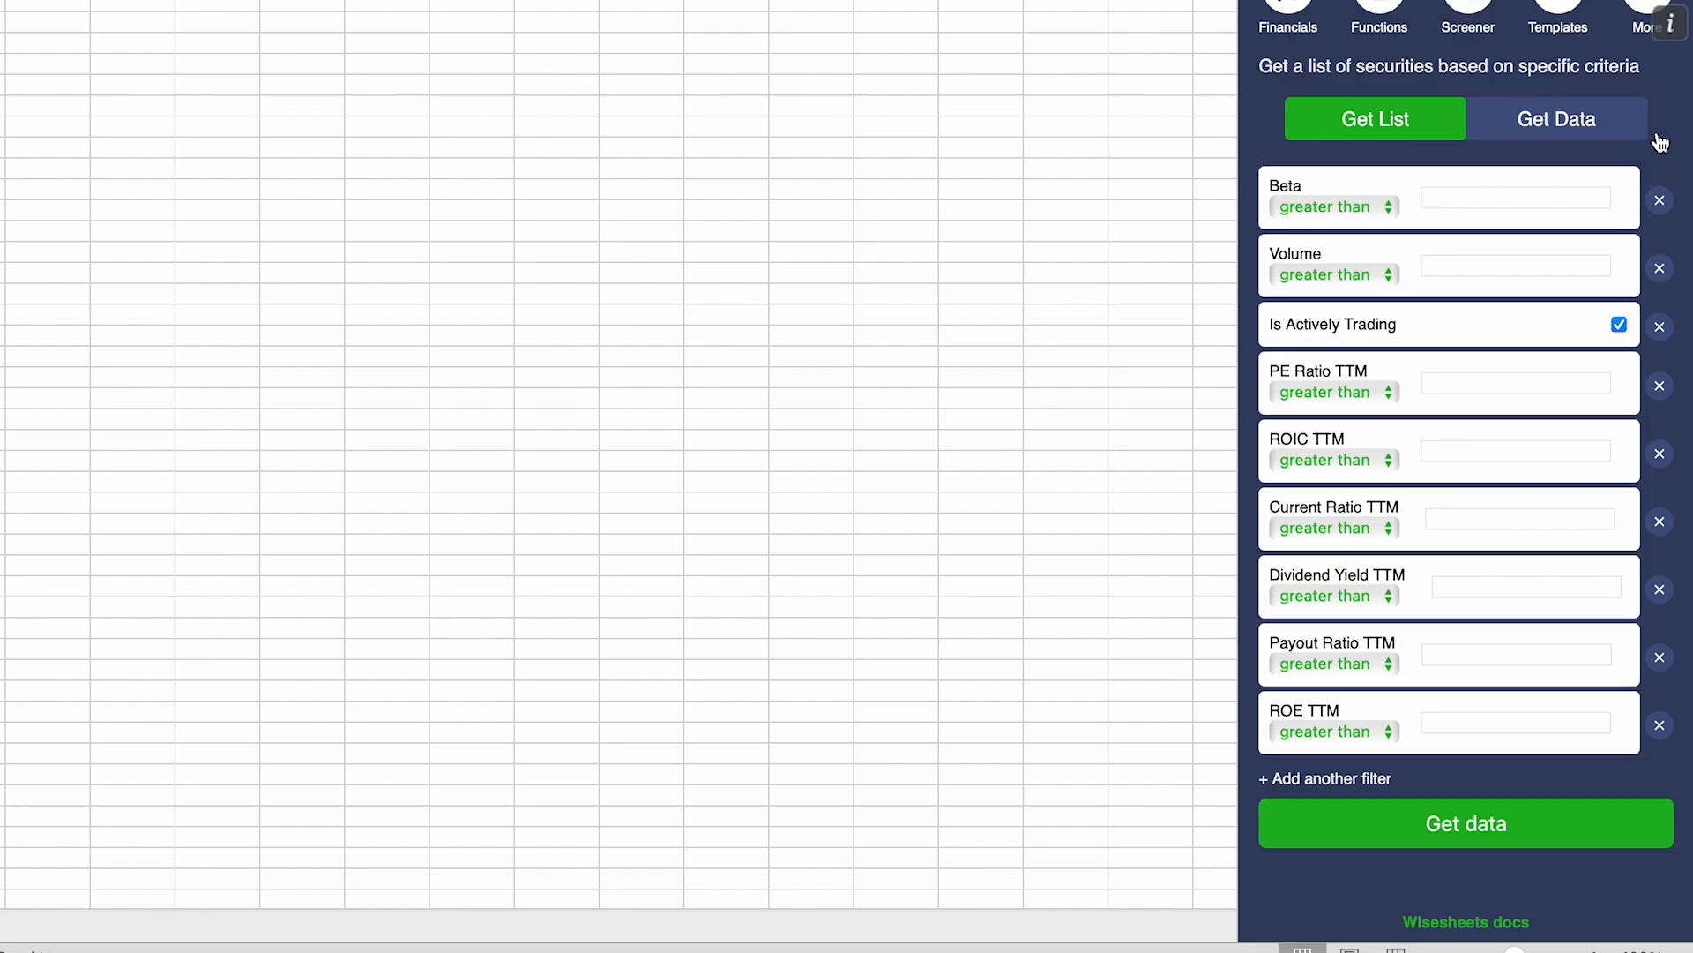
click(1659, 197)
click(1659, 270)
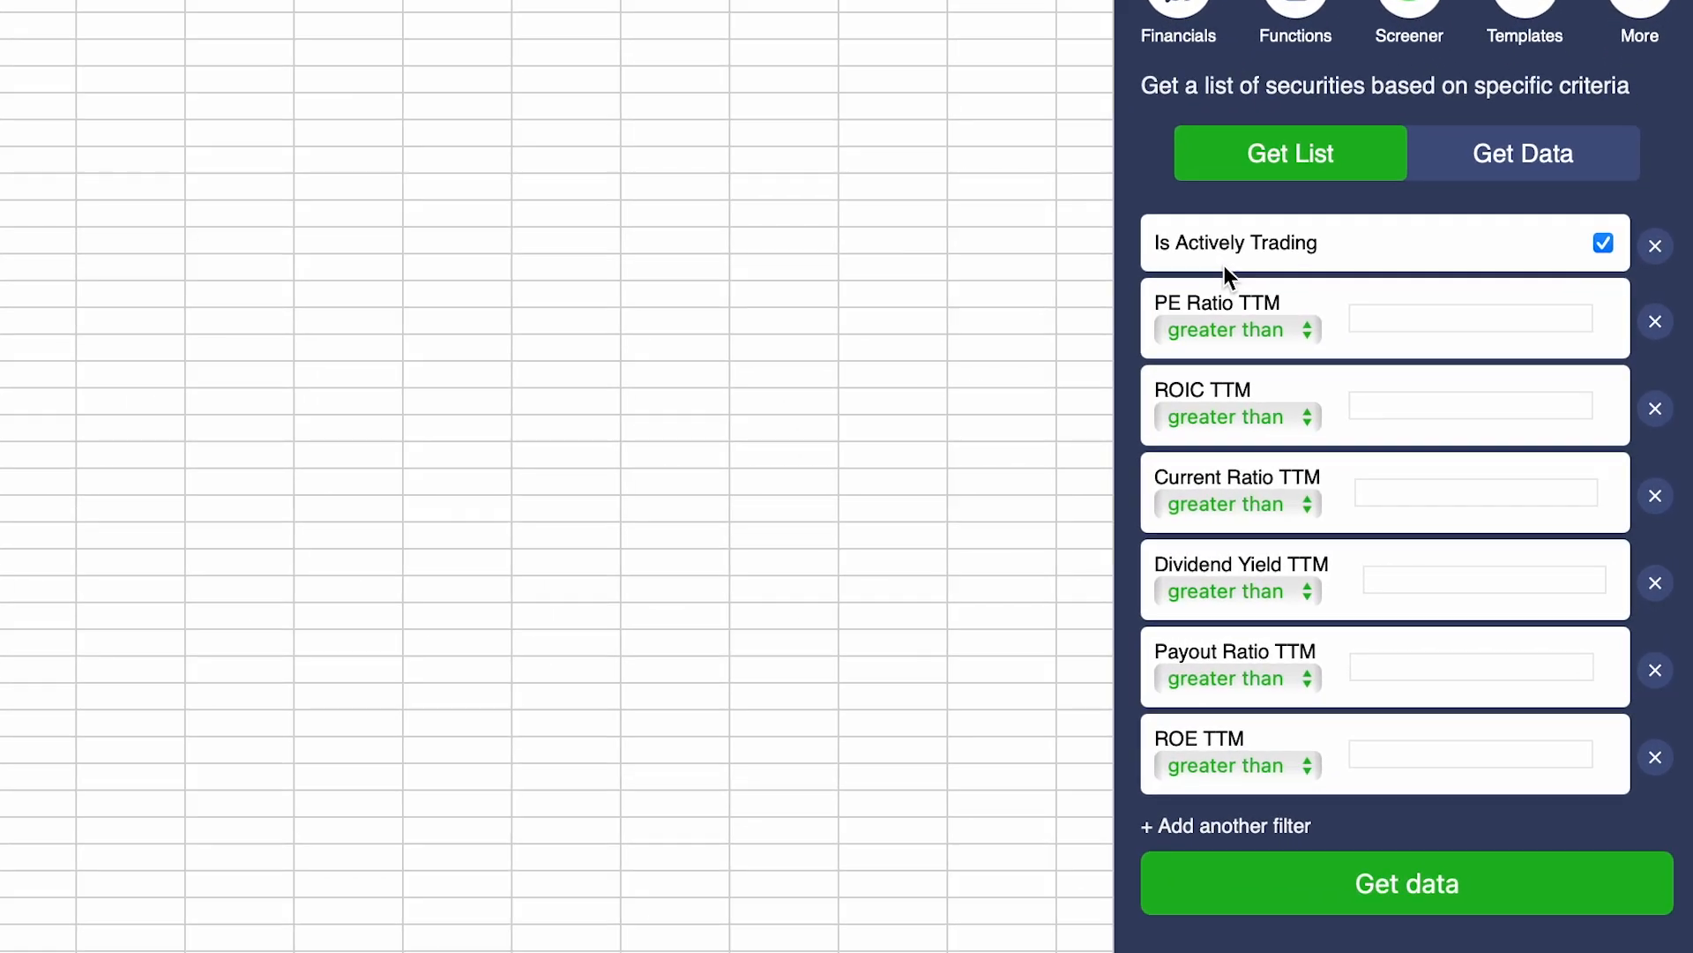
Step: Set PE Ratio TTM between 5 and 30, ROIC TTM 0.10 and Current Ratio TTM 2
click(1225, 328)
click(1226, 366)
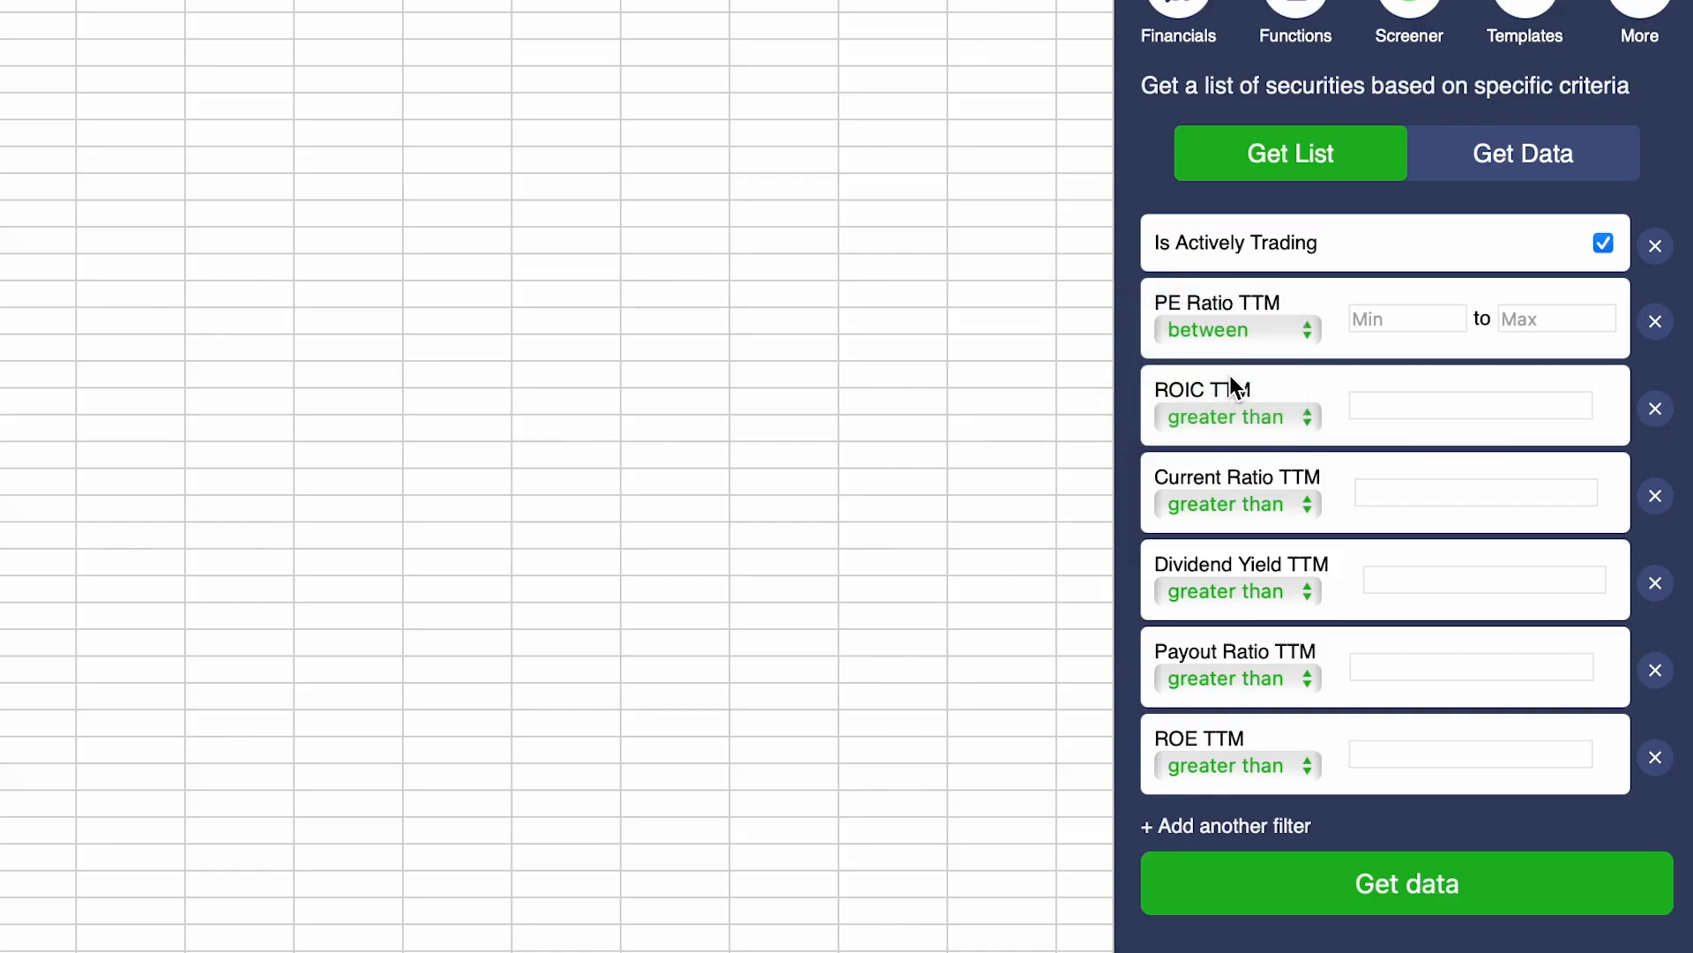
click(1393, 318)
text(5)
click(1548, 326)
text(30)
click(1465, 406)
text(0.10)
click(1411, 481)
text(2)
Step: Set Dividend Yield TTM between 0.01 and 0.07, and remove the Payout Ratio and ROE filters
click(1279, 591)
click(1258, 633)
click(1418, 581)
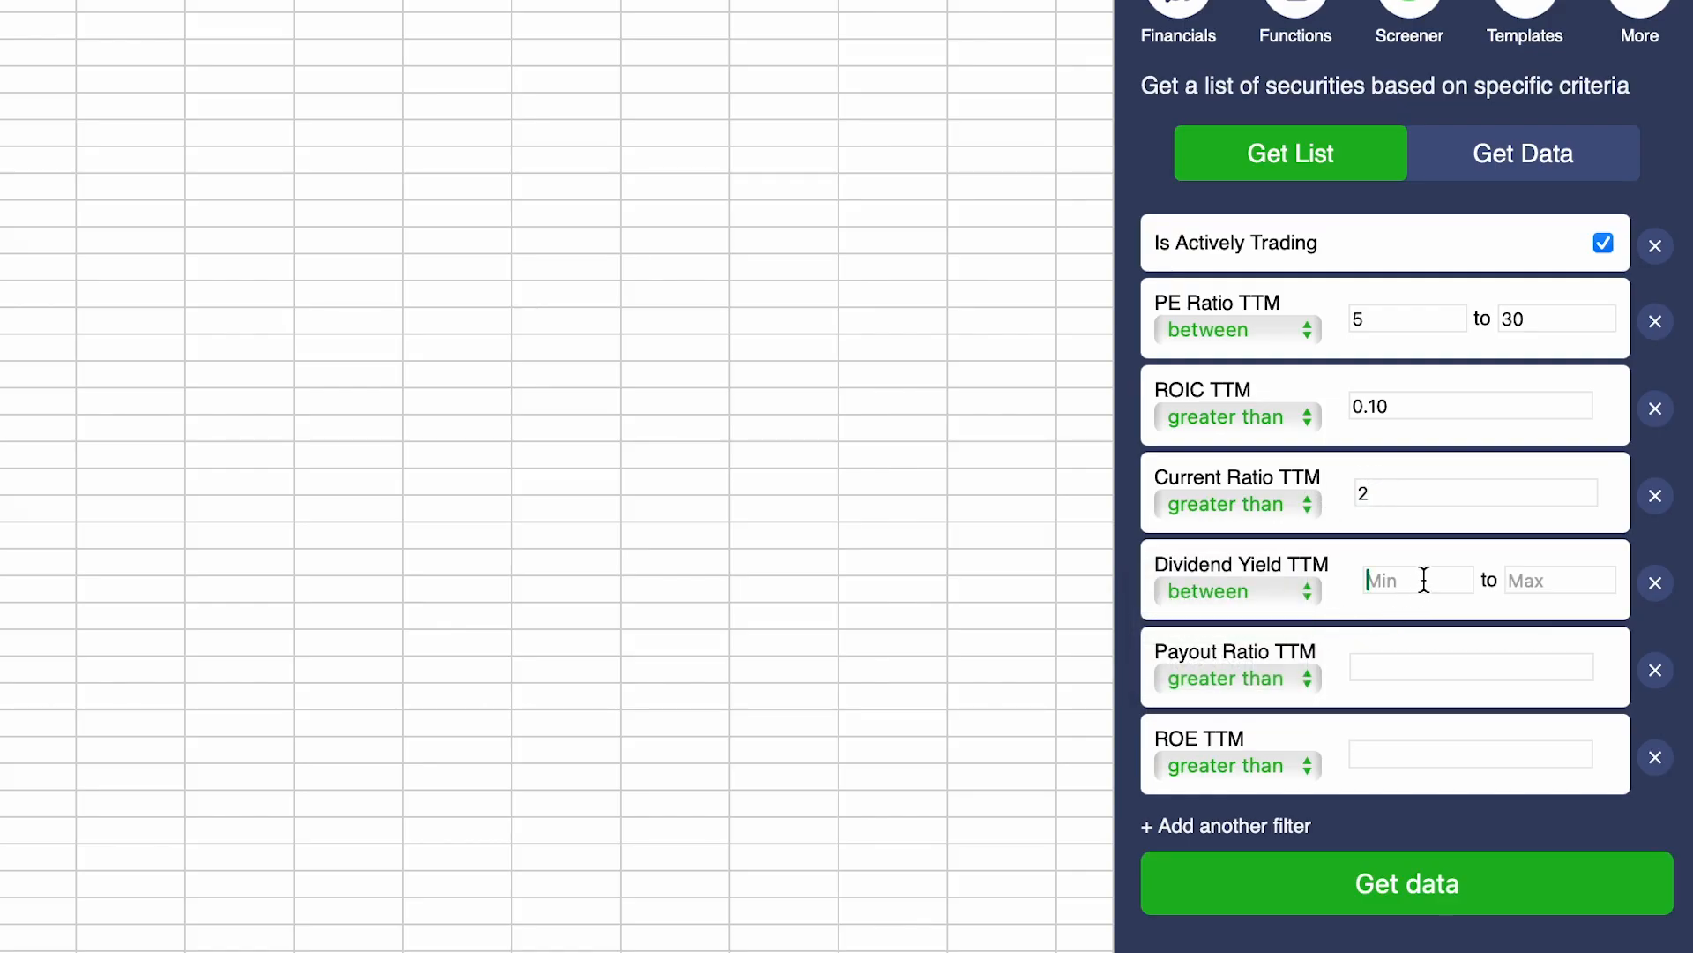
text(0.05)
key(BackSpace)
text(1)
click(1565, 590)
text(0.07)
click(1654, 672)
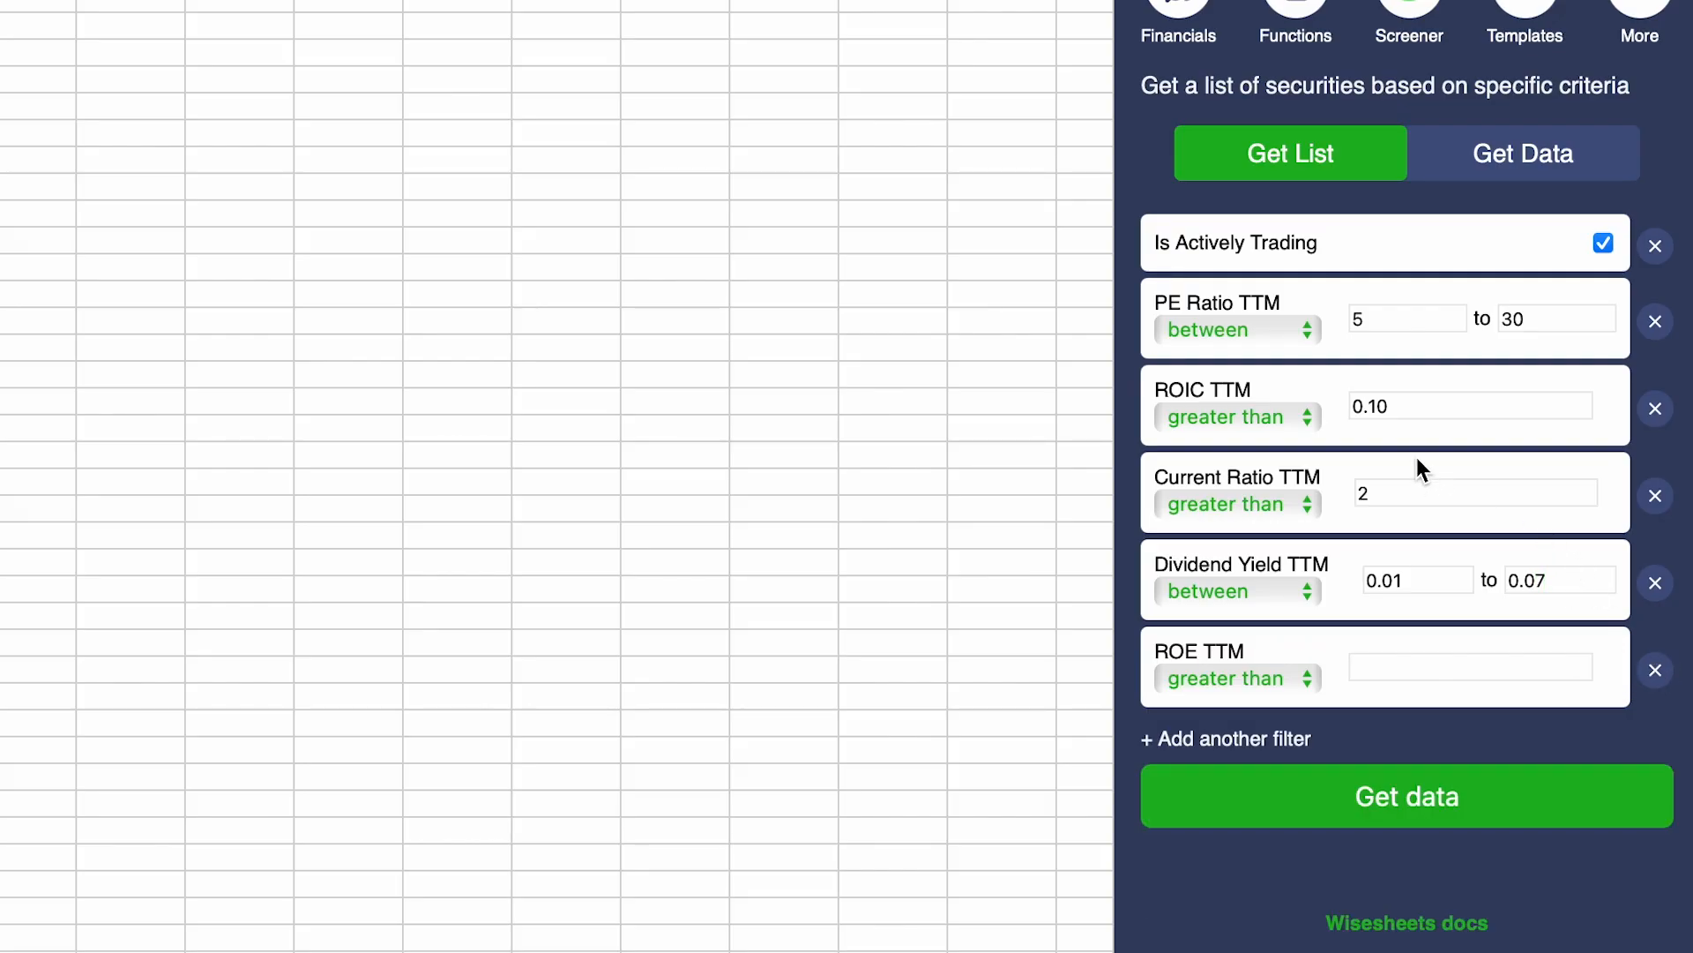
click(1655, 672)
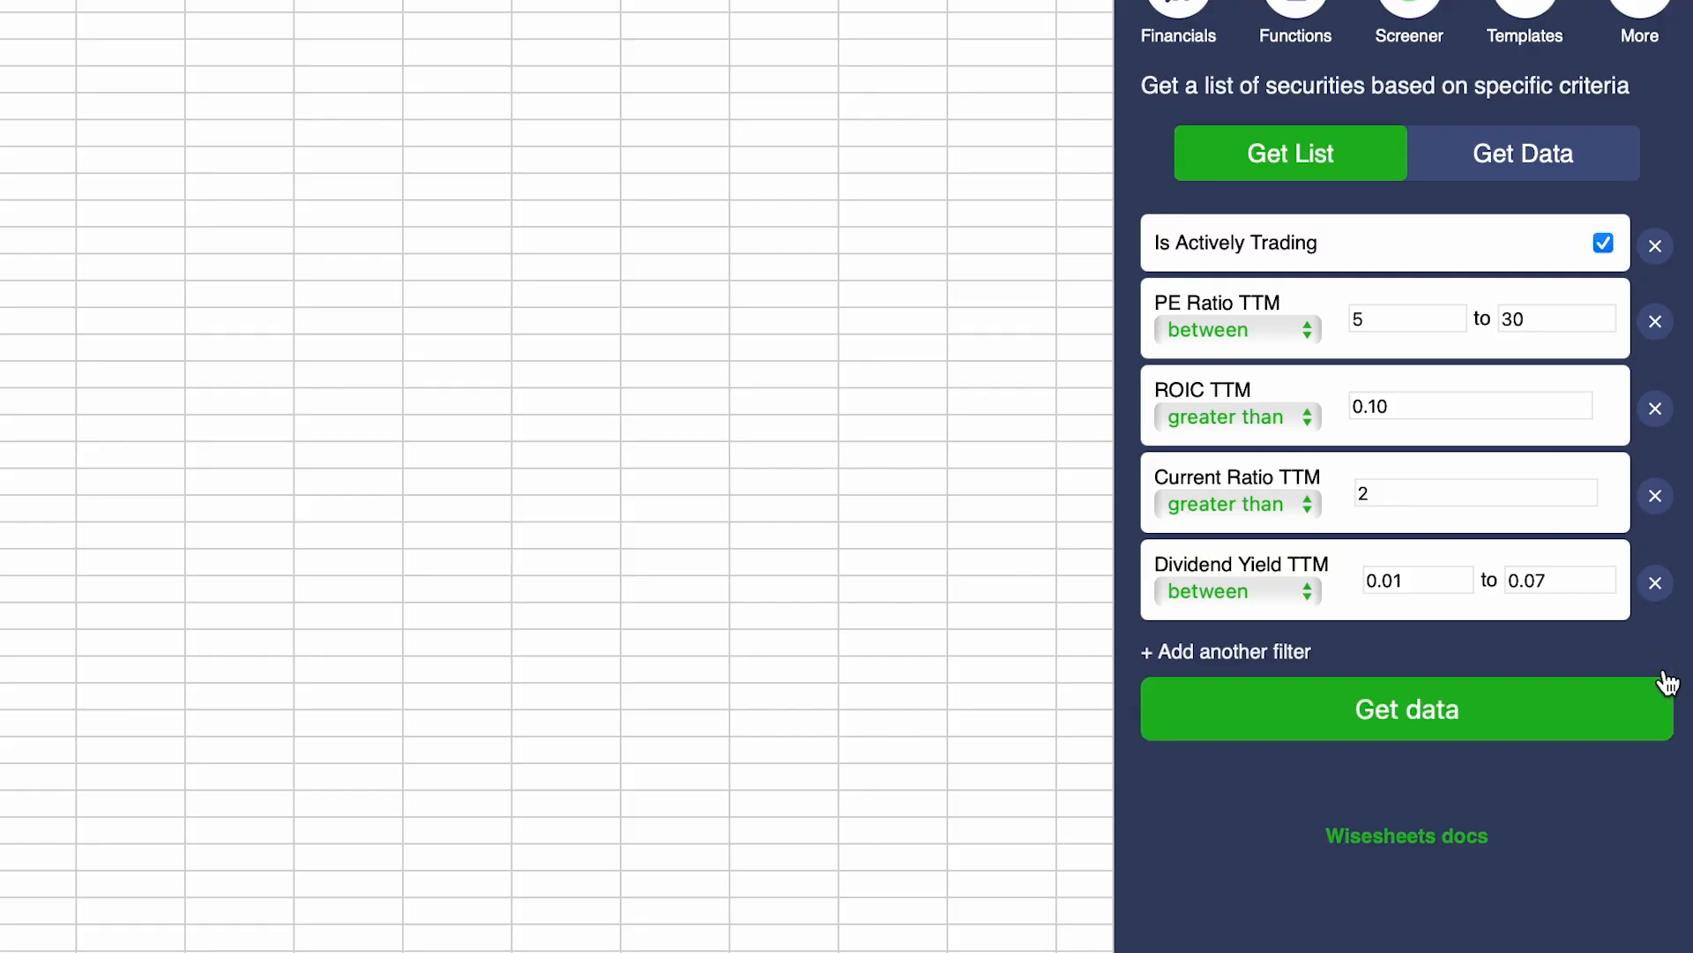
Step: Run the screen into the new 'Screened data 11 28 26' sheet and close the Wisesheets pane
click(1470, 712)
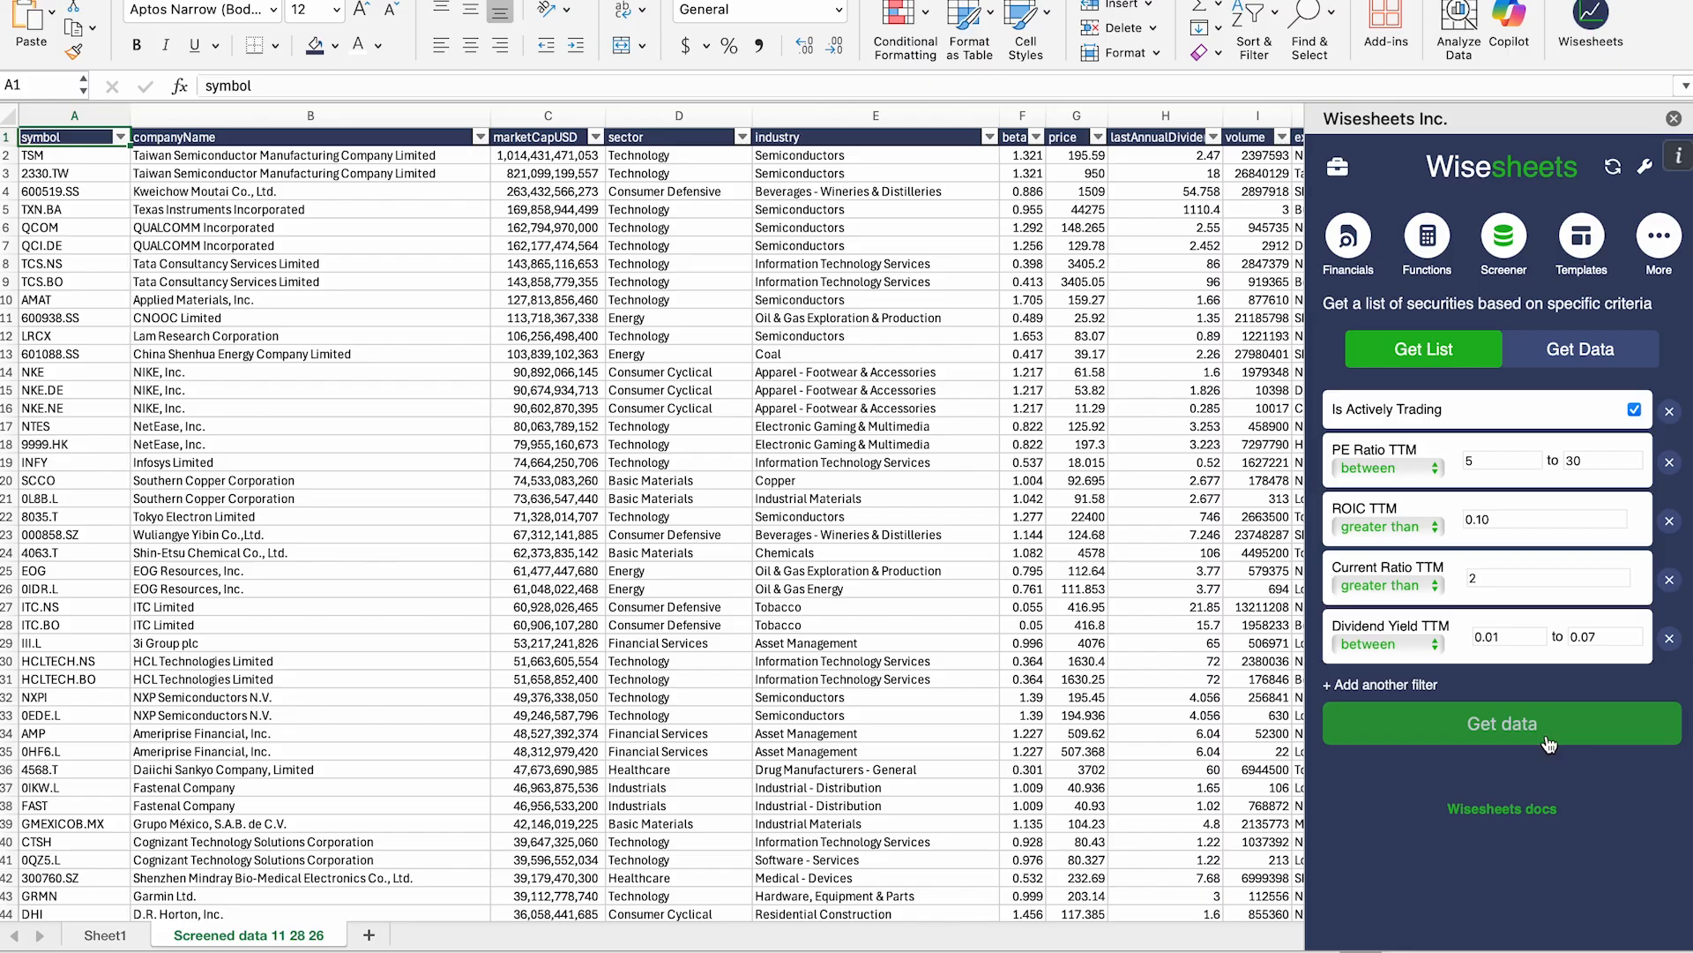
click(1673, 120)
click(225, 282)
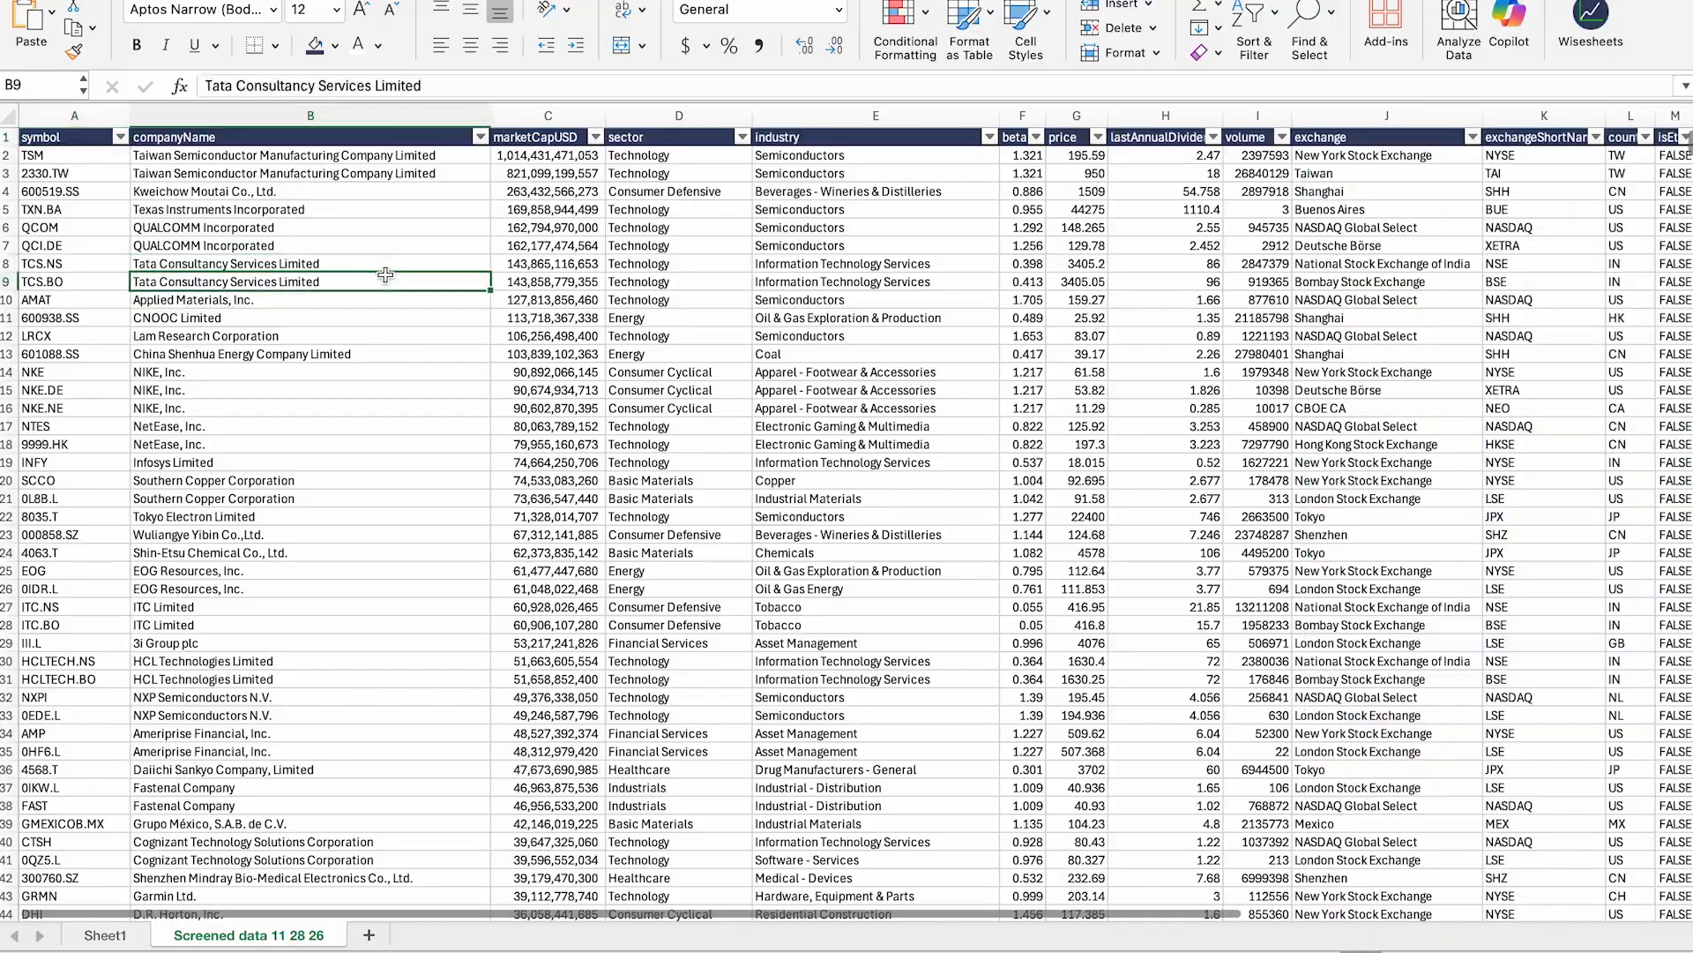
scroll(70, 362, down, 7)
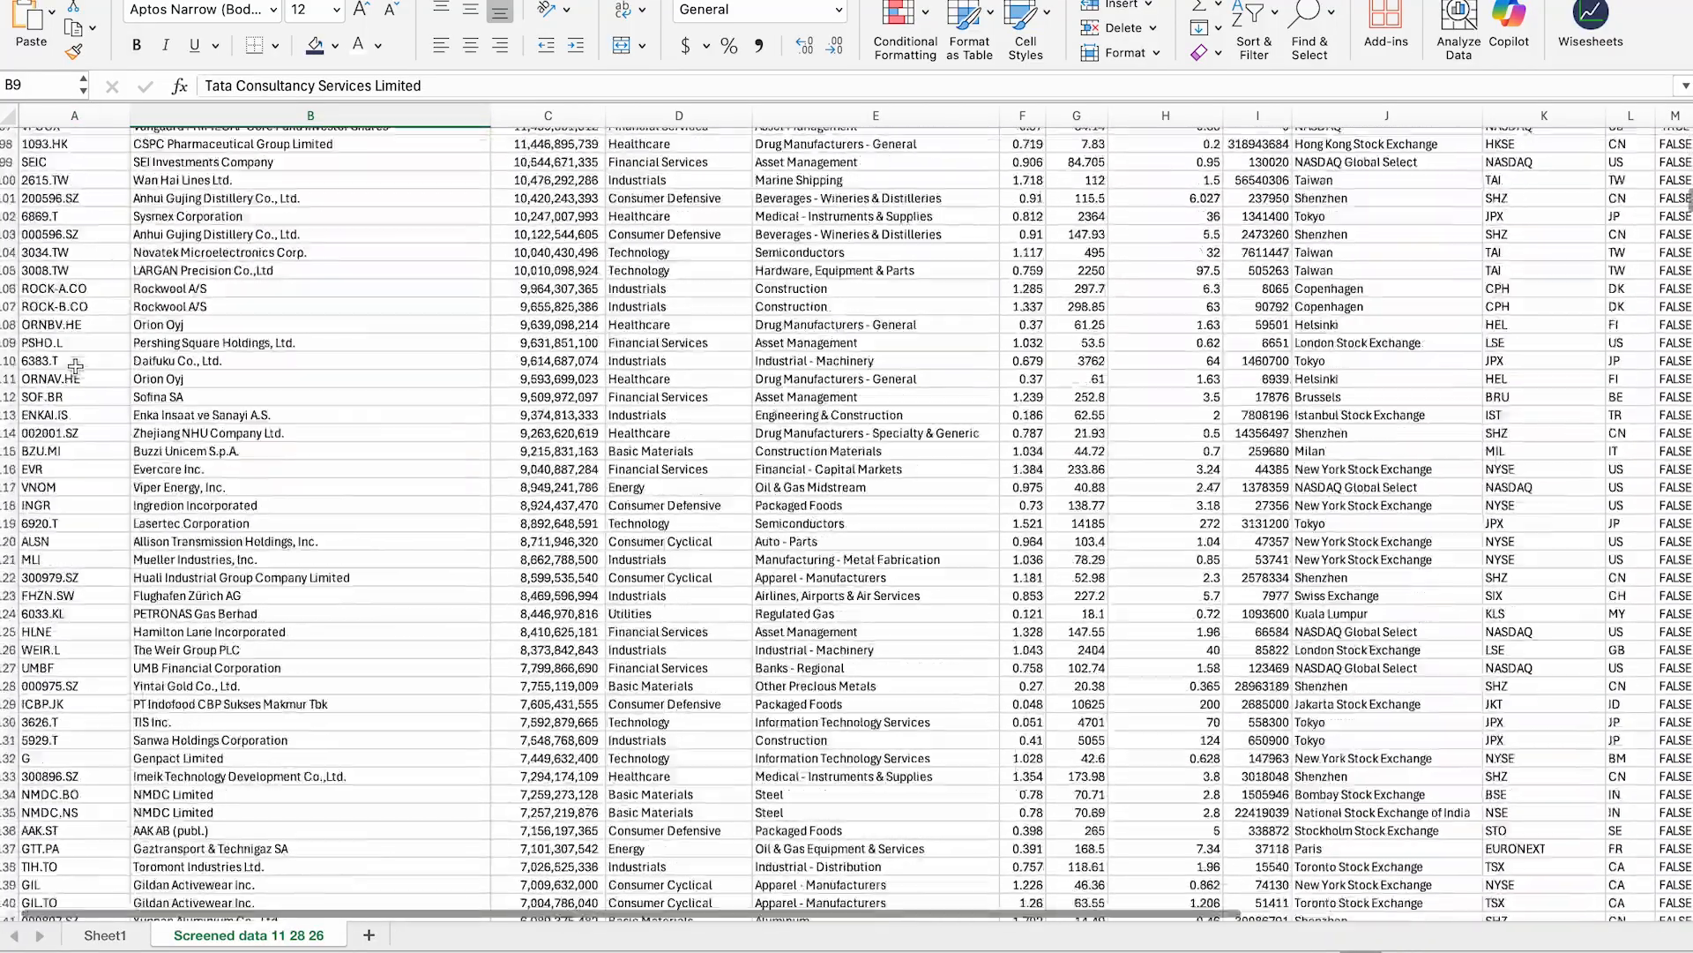
scroll(76, 365, down, 20)
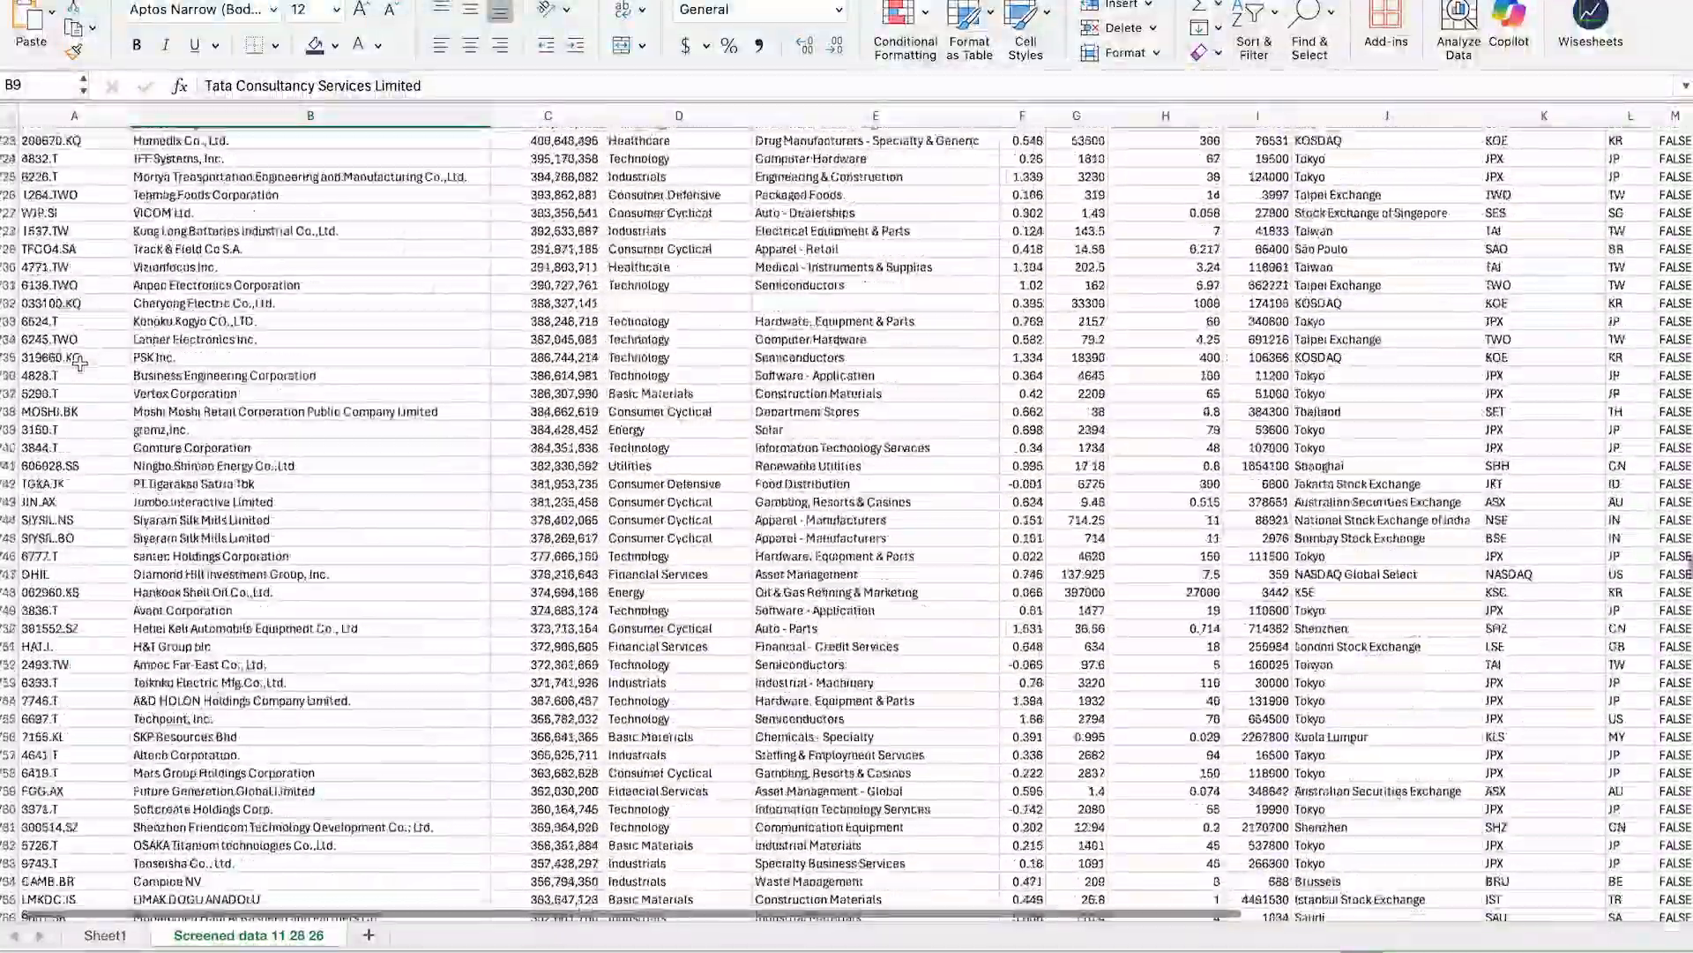
scroll(80, 363, down, 20)
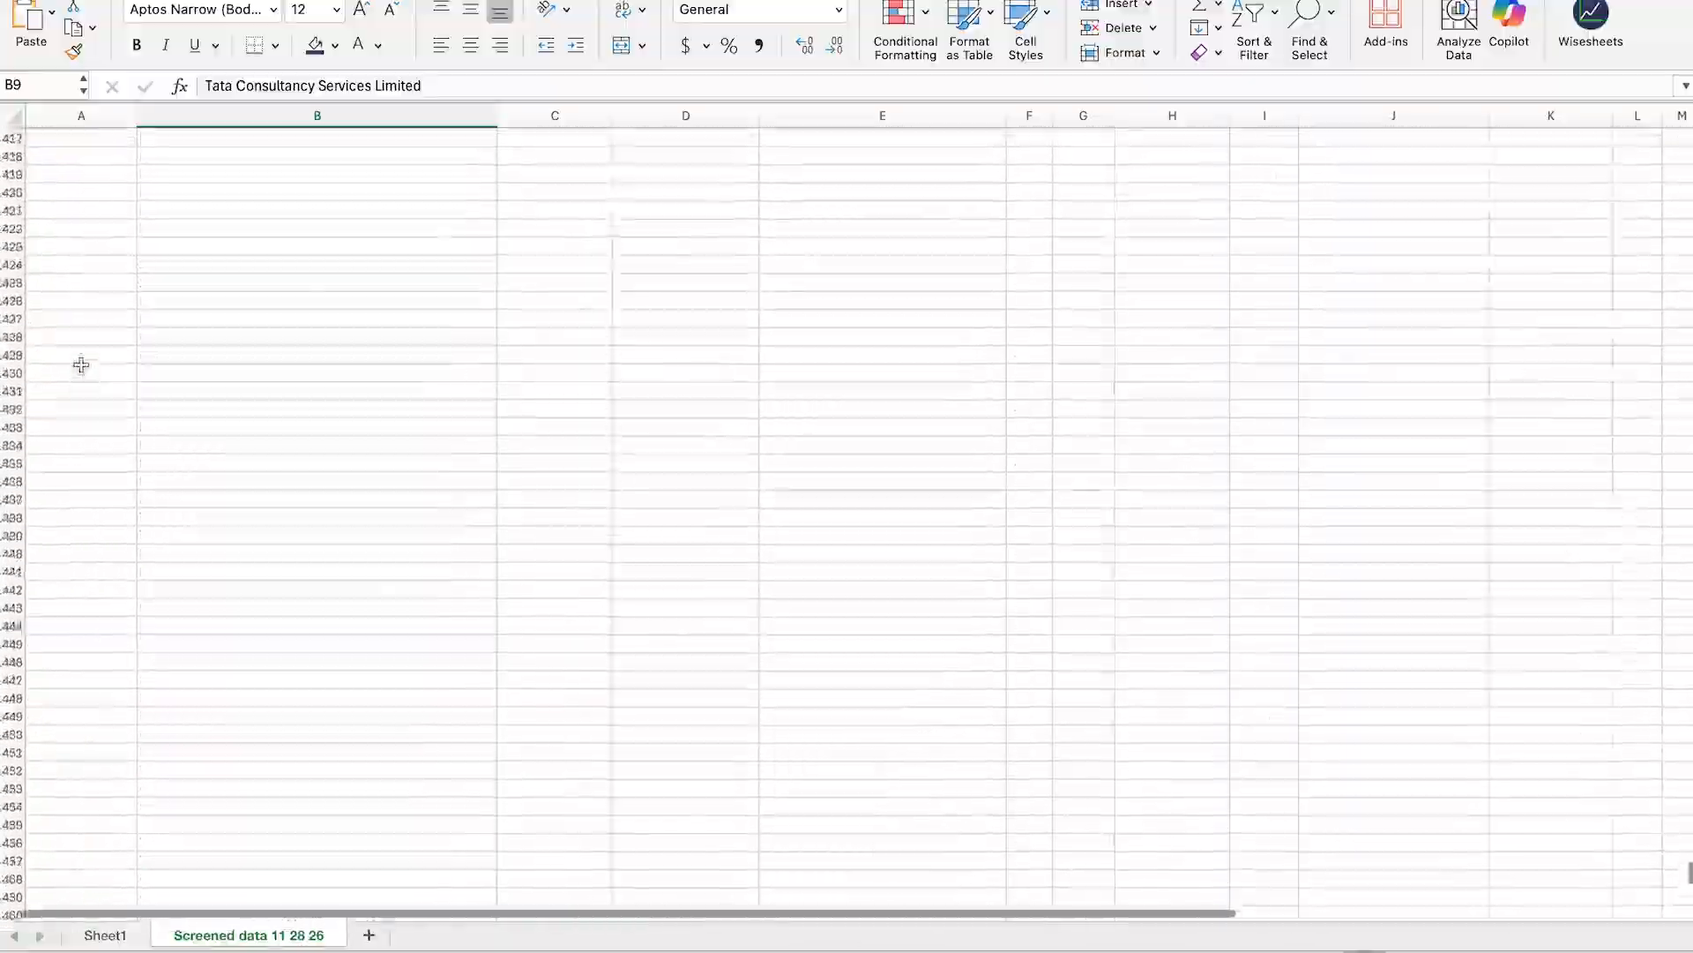
scroll(81, 366, up, 20)
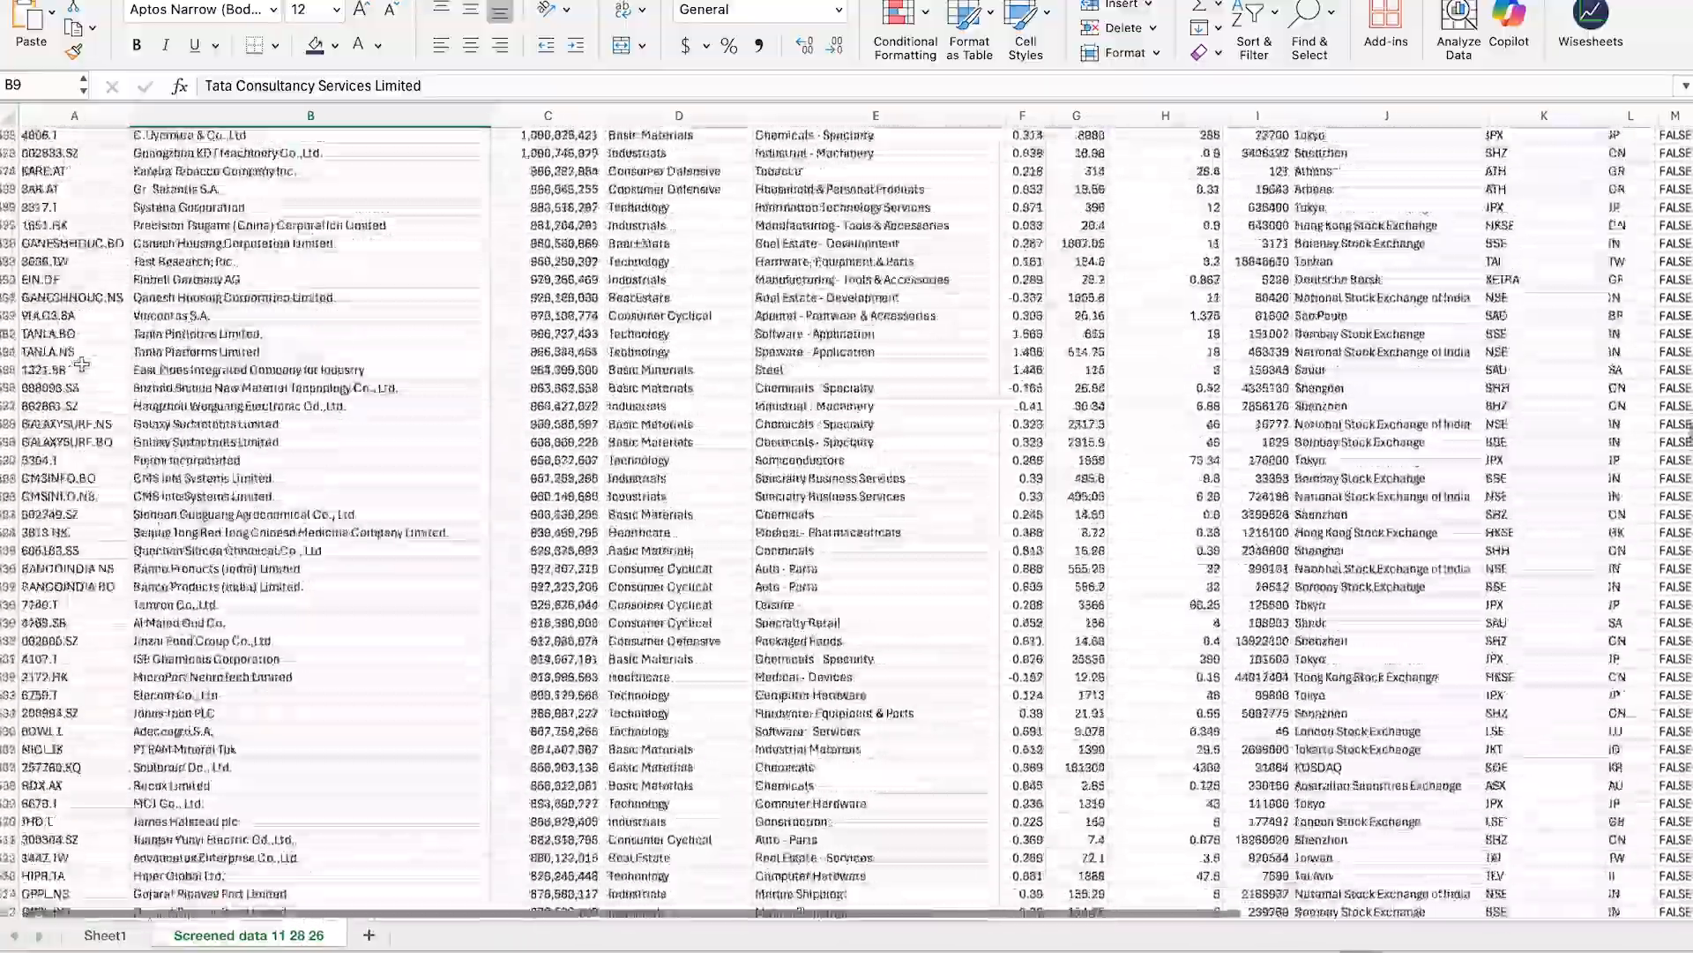
scroll(81, 365, up, 20)
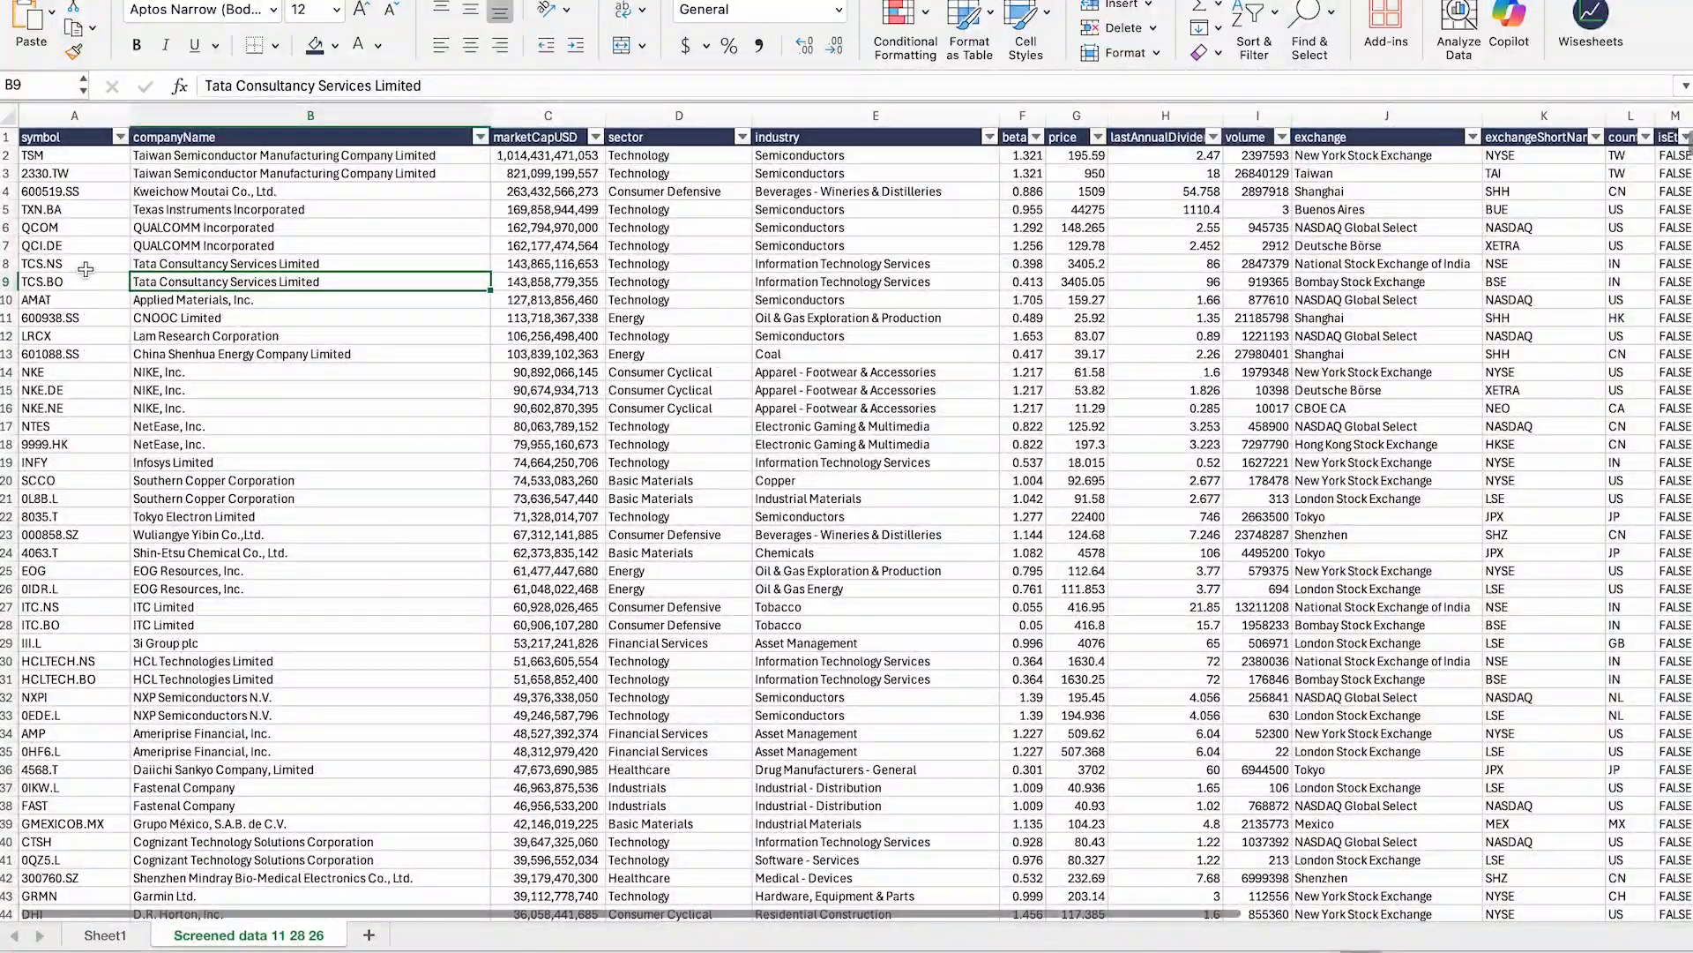
Step: Select the tickers from TSM down to row 310 to confirm about 309 results
click(72, 155)
key(ctrl+shift+Down)
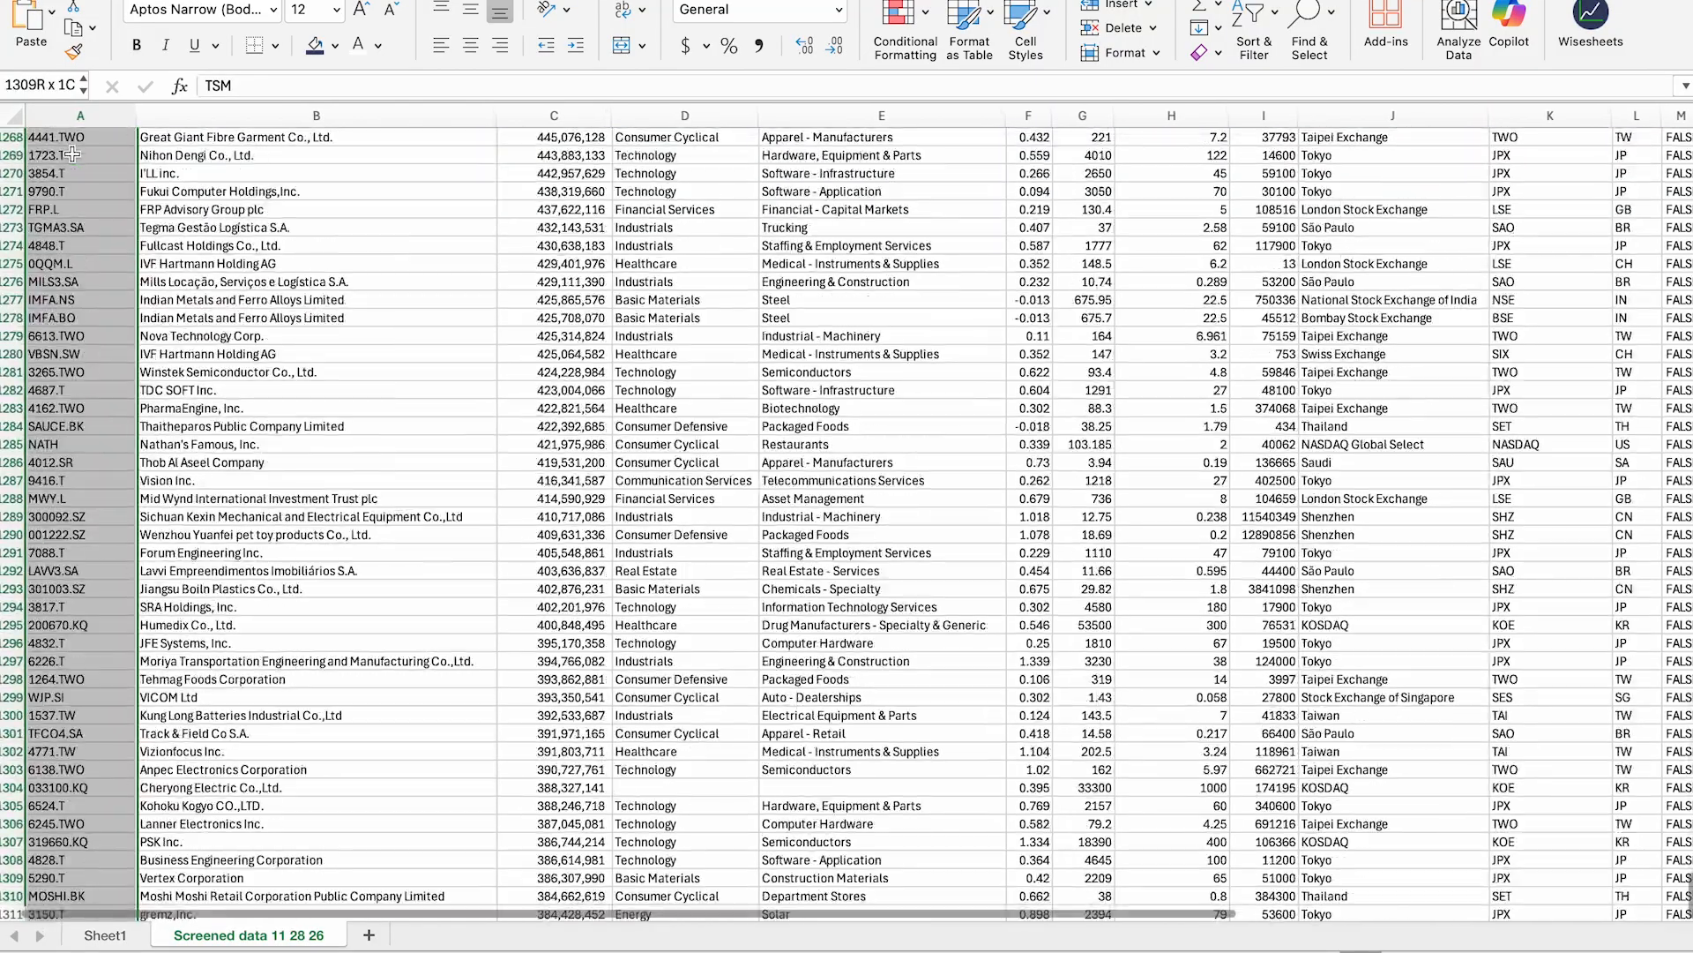
scroll(175, 313, down, 2)
scroll(175, 313, down, 1)
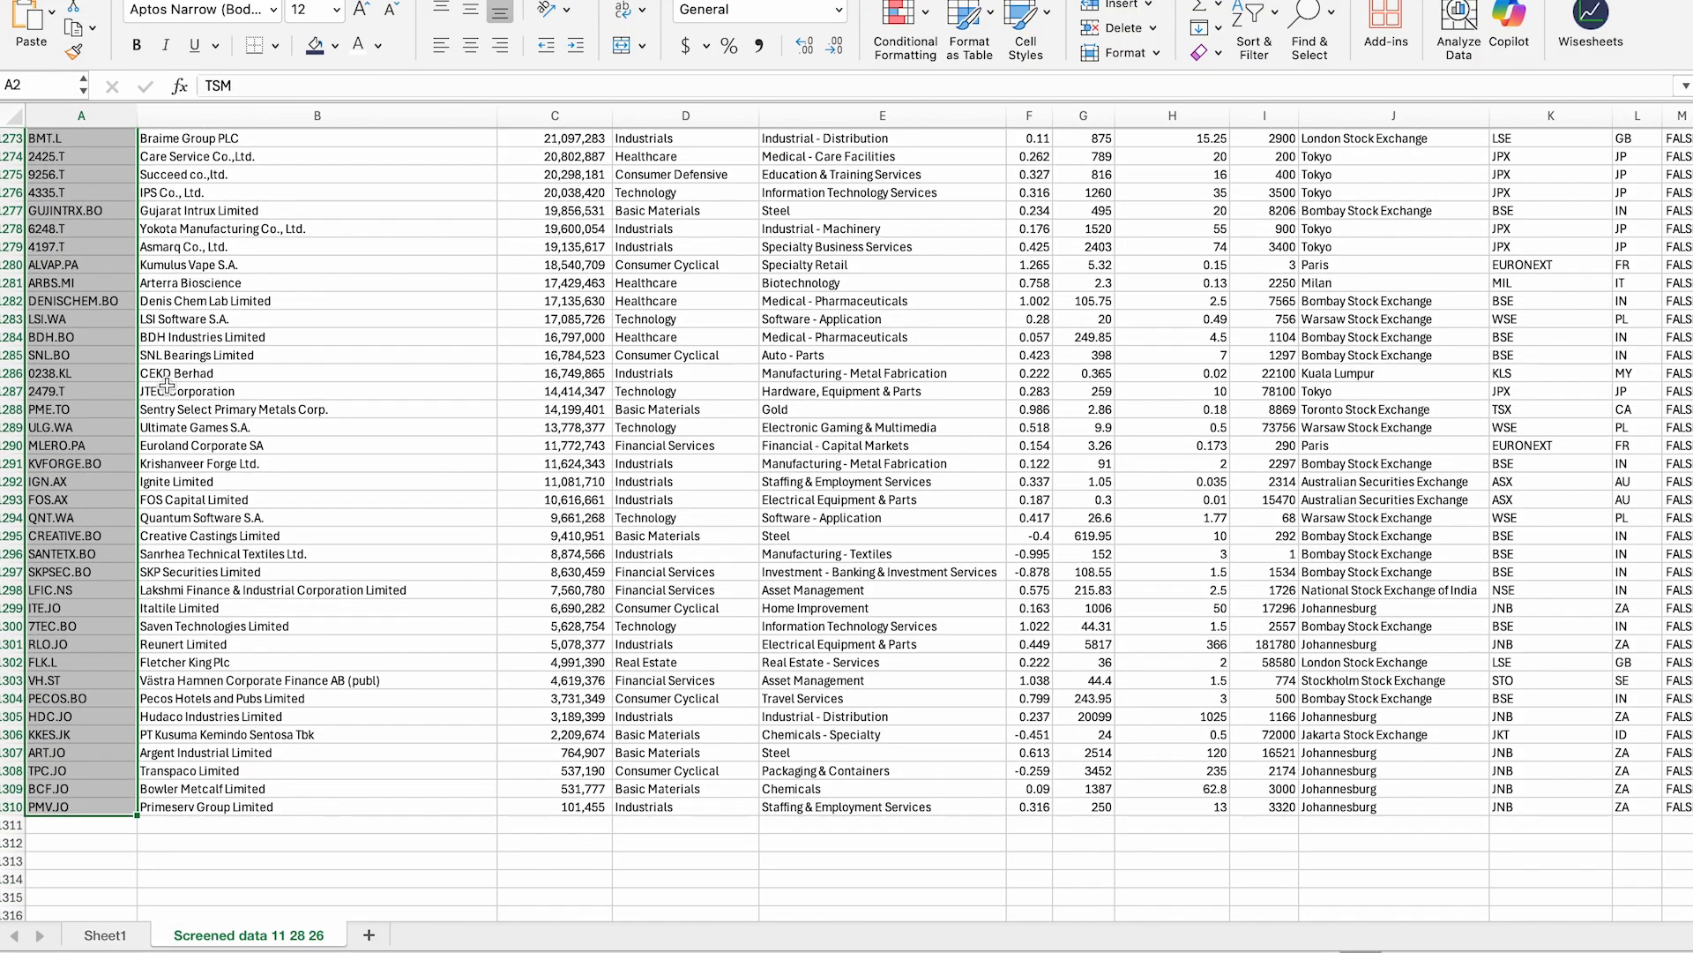
Step: Uncheck Energy in the sector column's filter, then scroll through the filtered results
key(ctrl+Home)
click(349, 330)
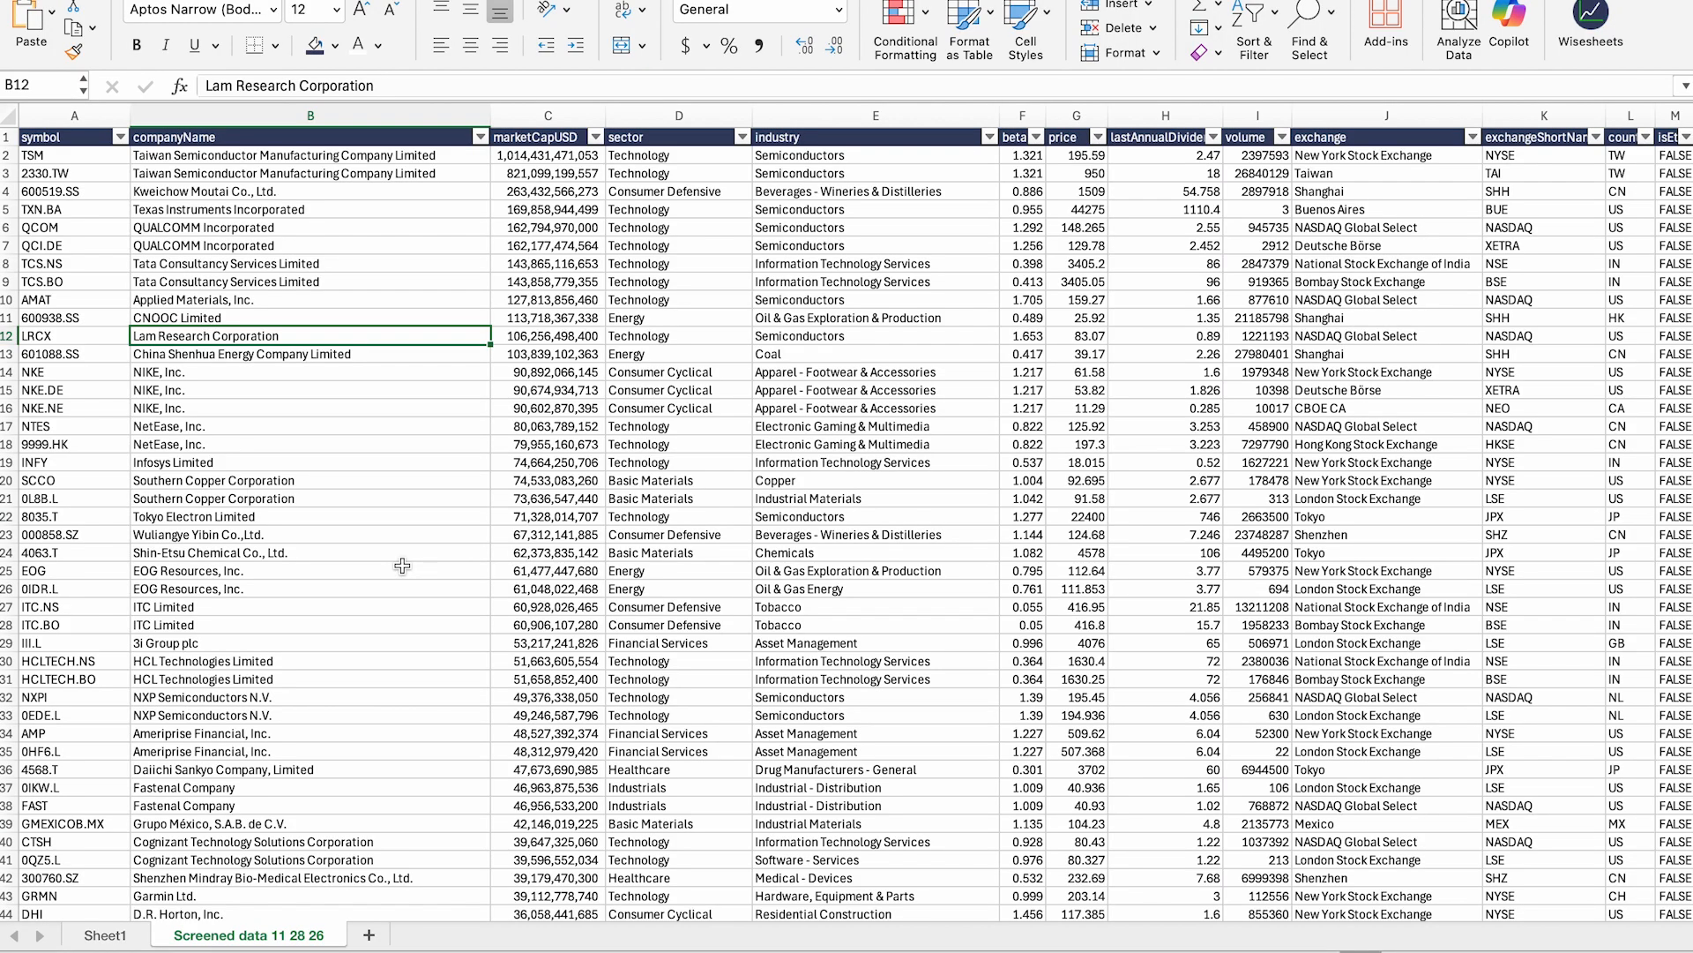
click(920, 439)
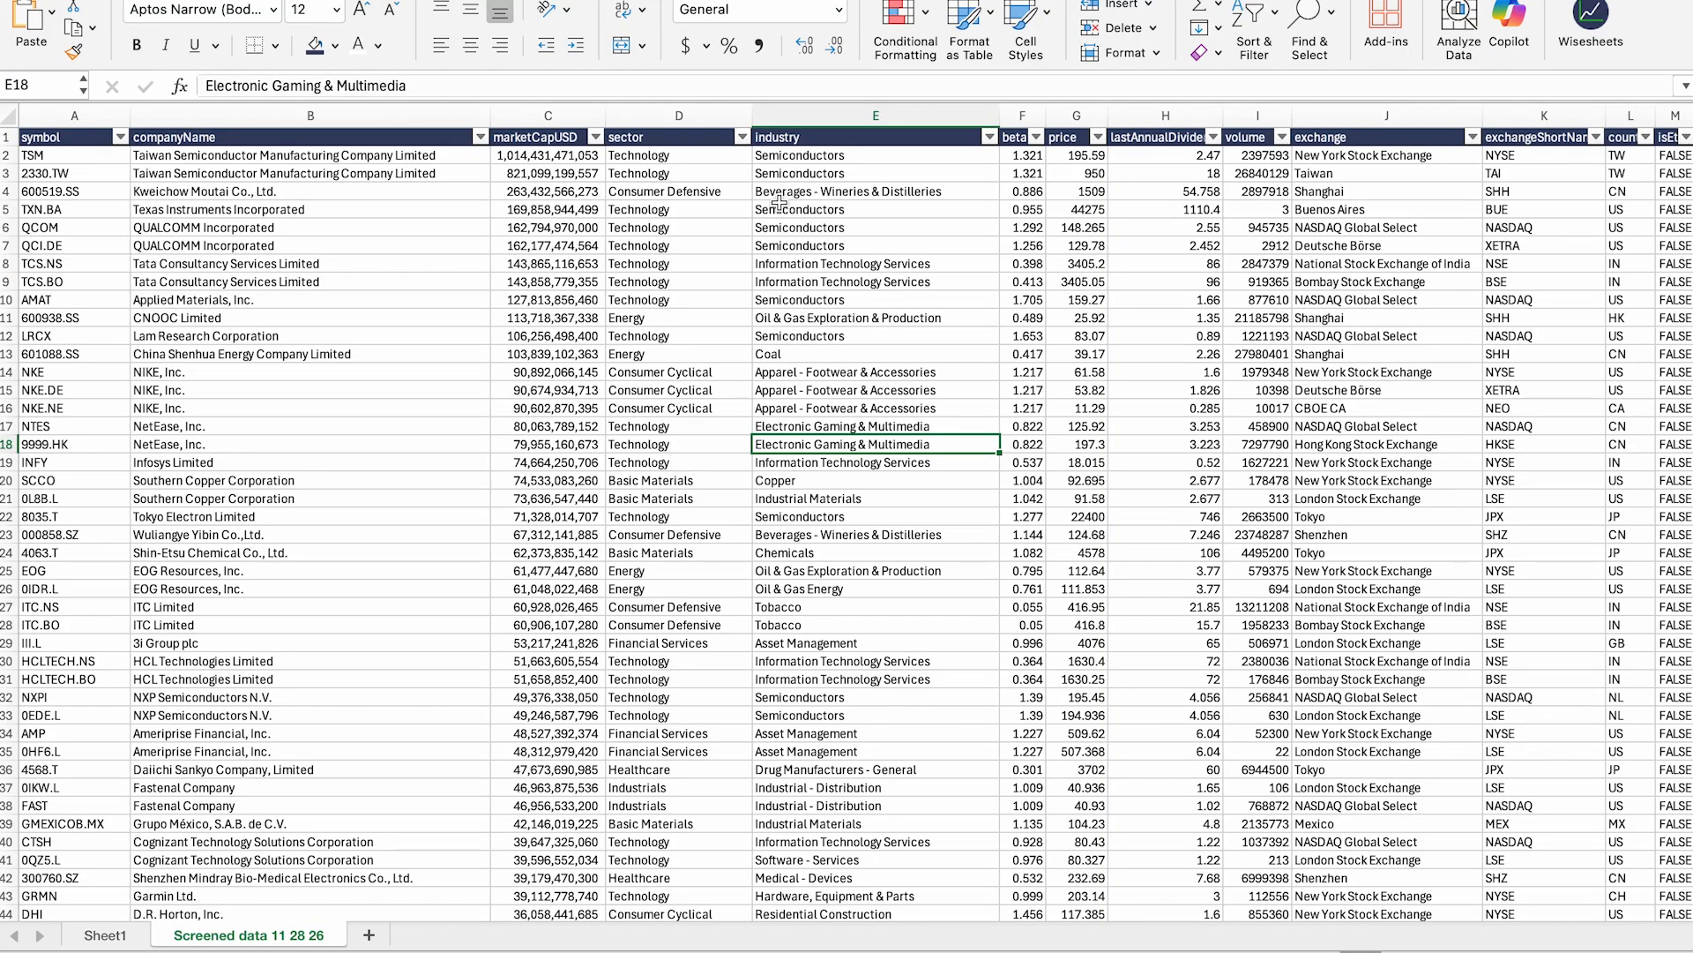
click(744, 138)
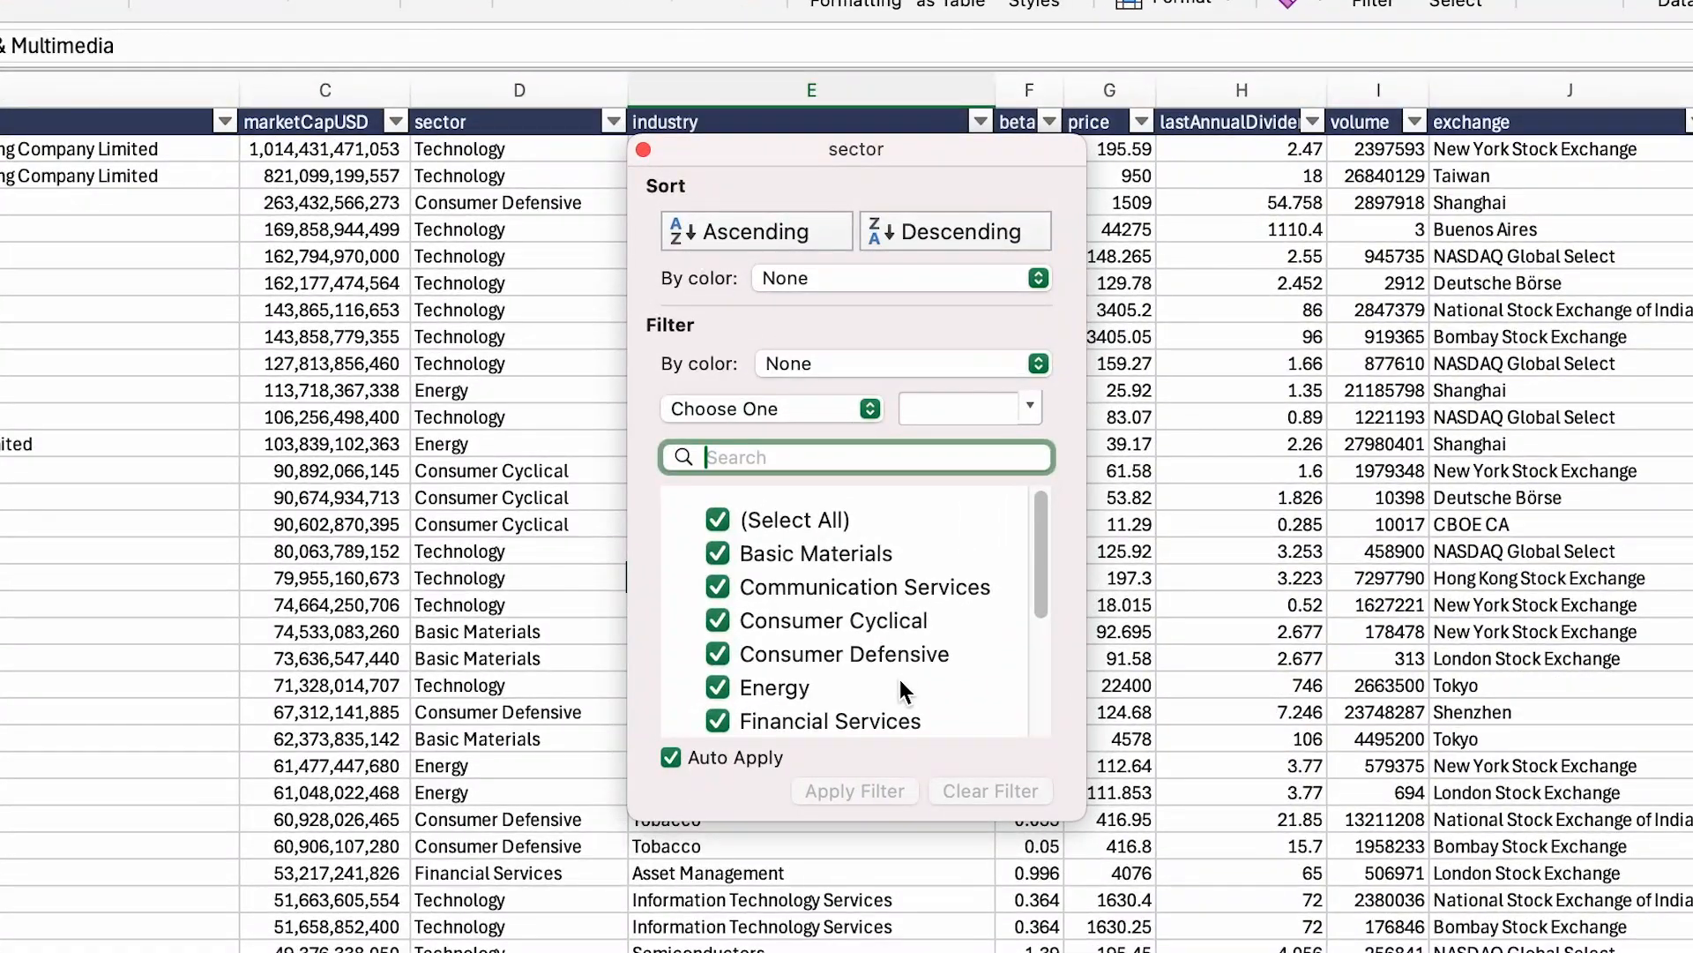
scroll(909, 488, down, 3)
scroll(906, 478, up, 3)
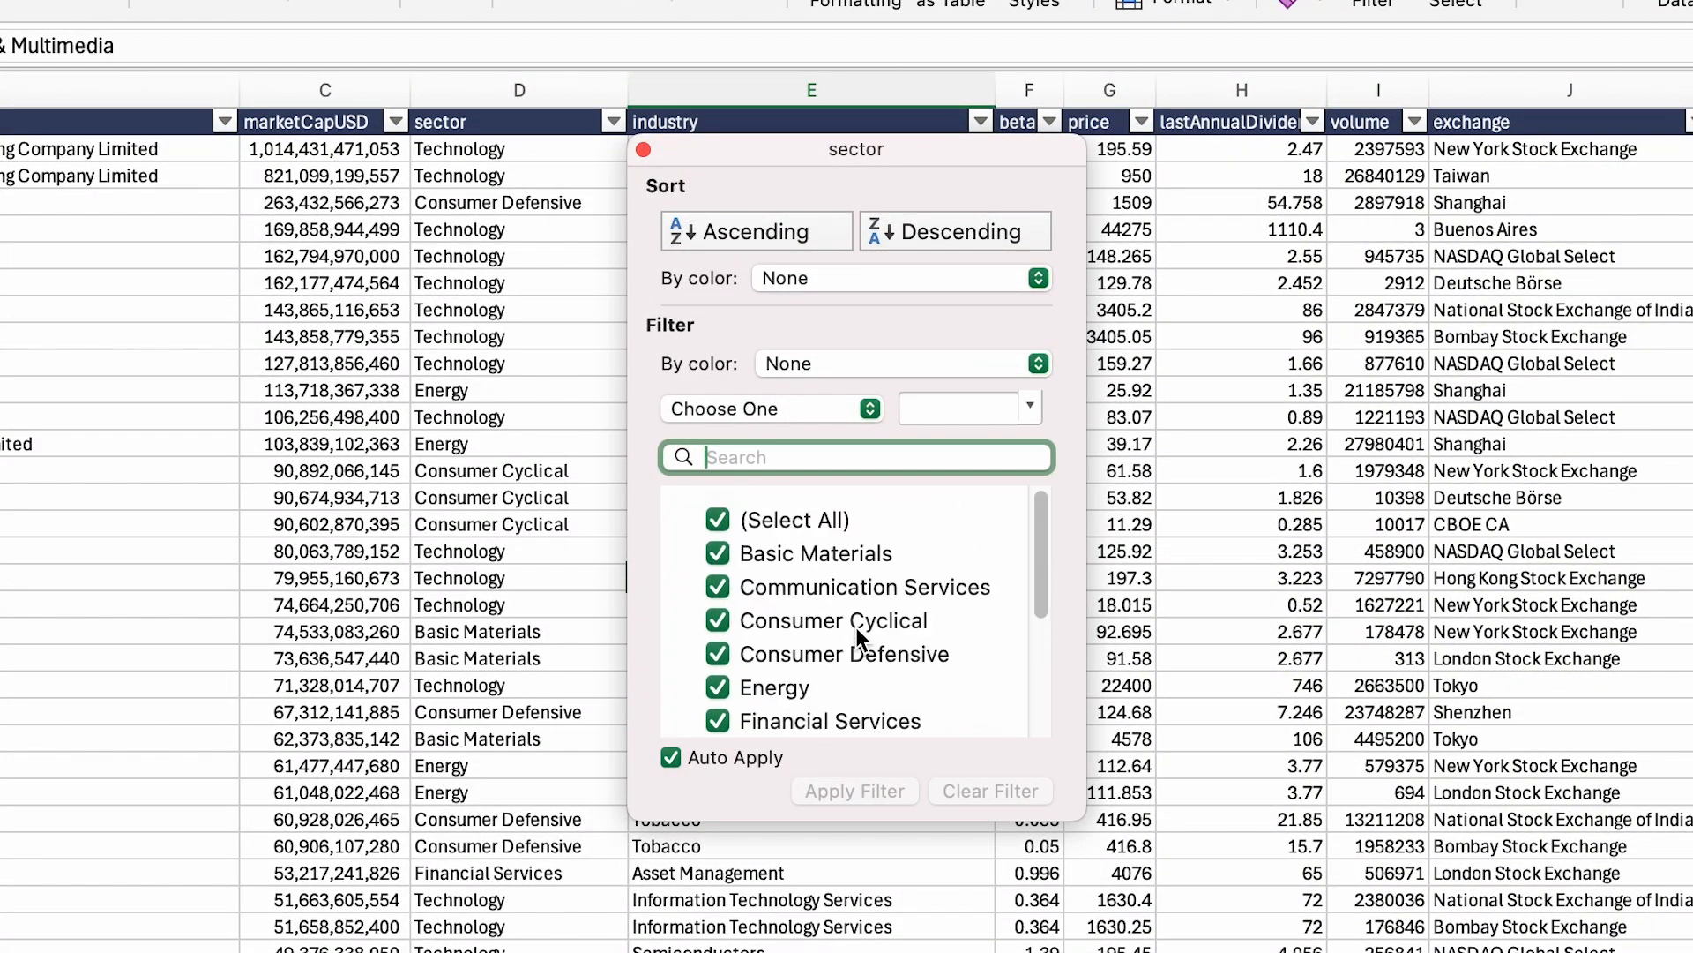
click(717, 519)
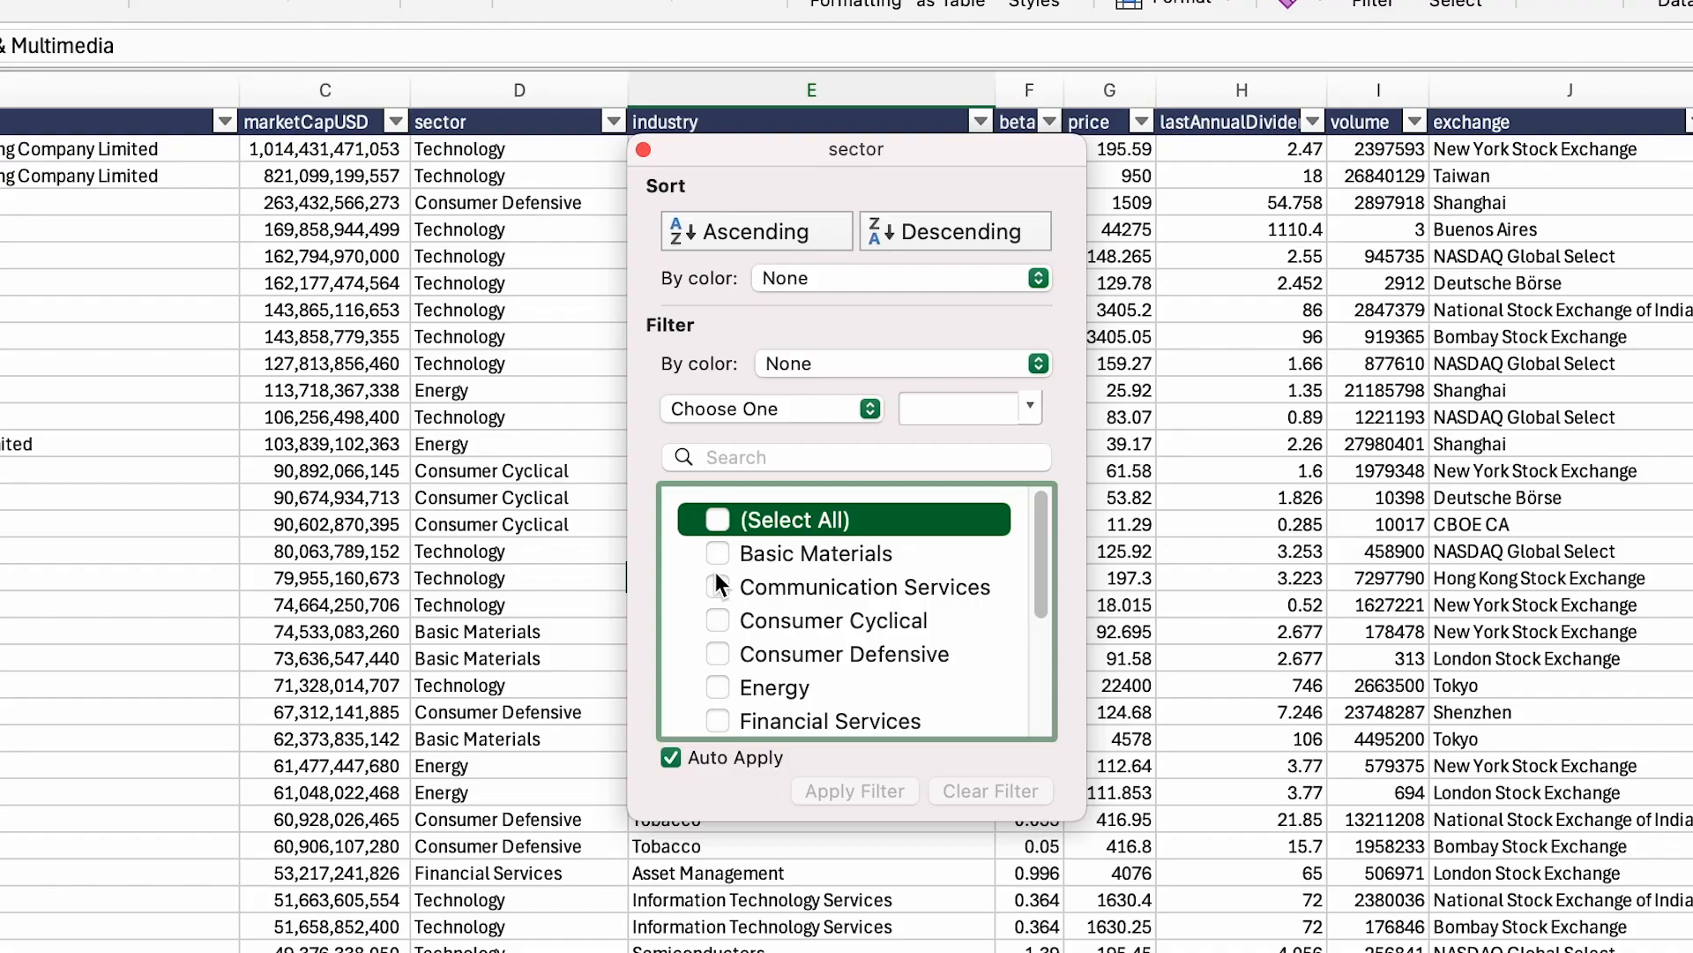
click(718, 518)
scroll(765, 627, down, 1)
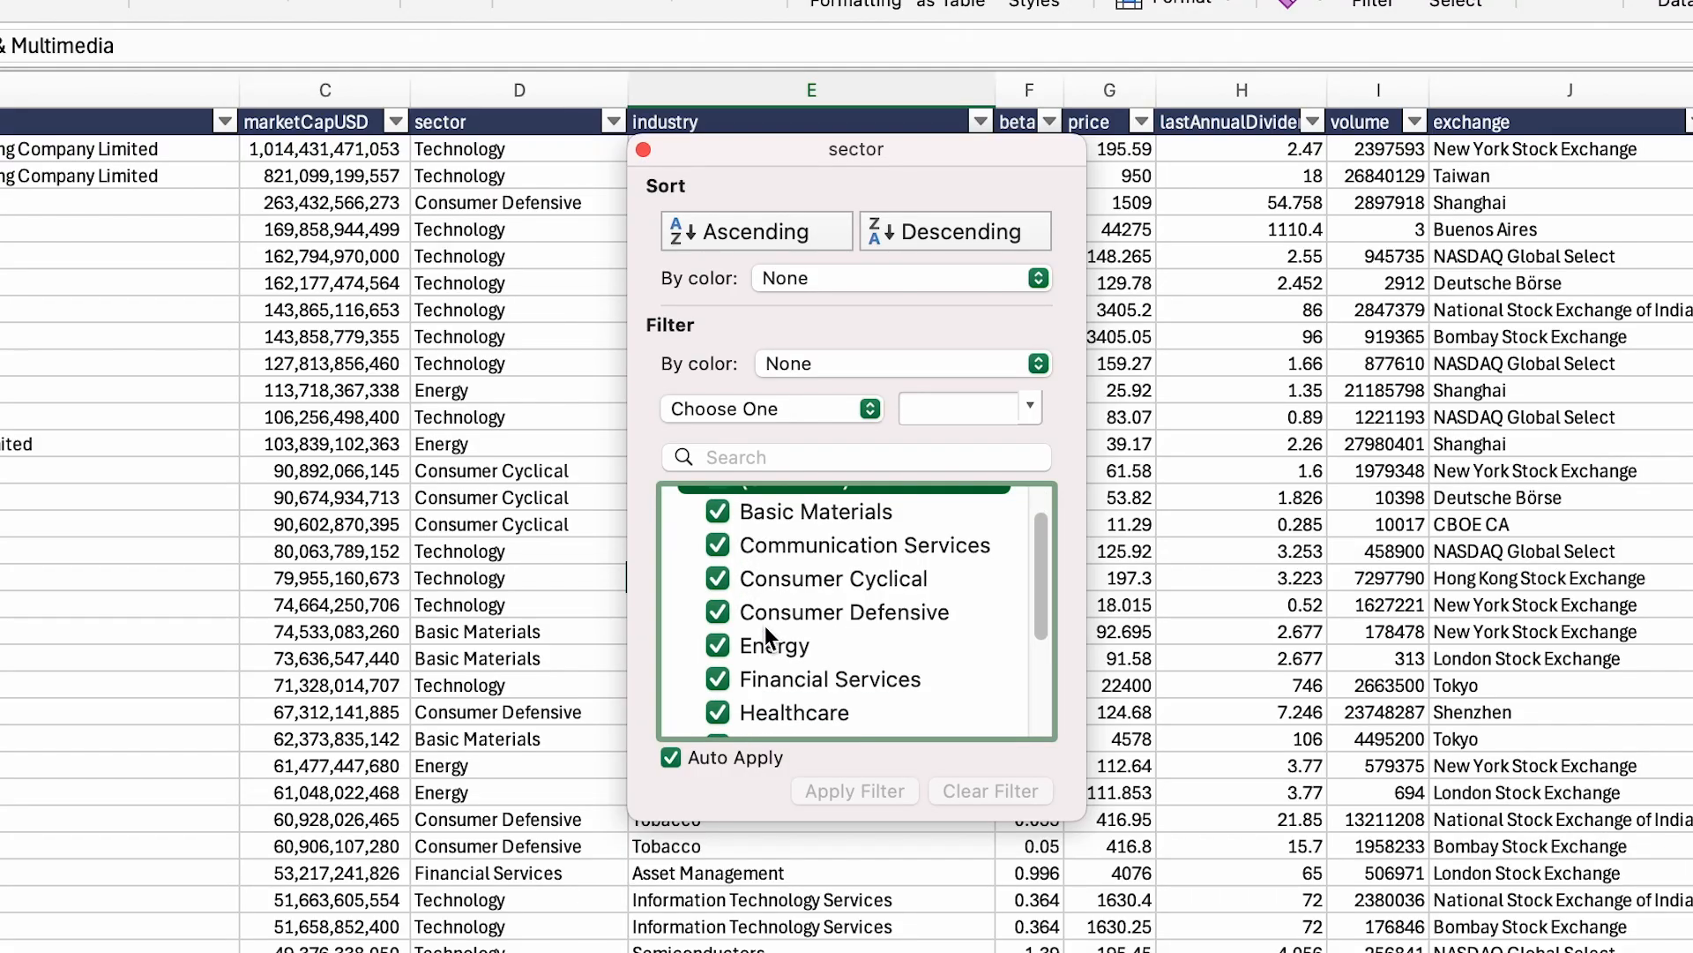
click(720, 644)
click(644, 149)
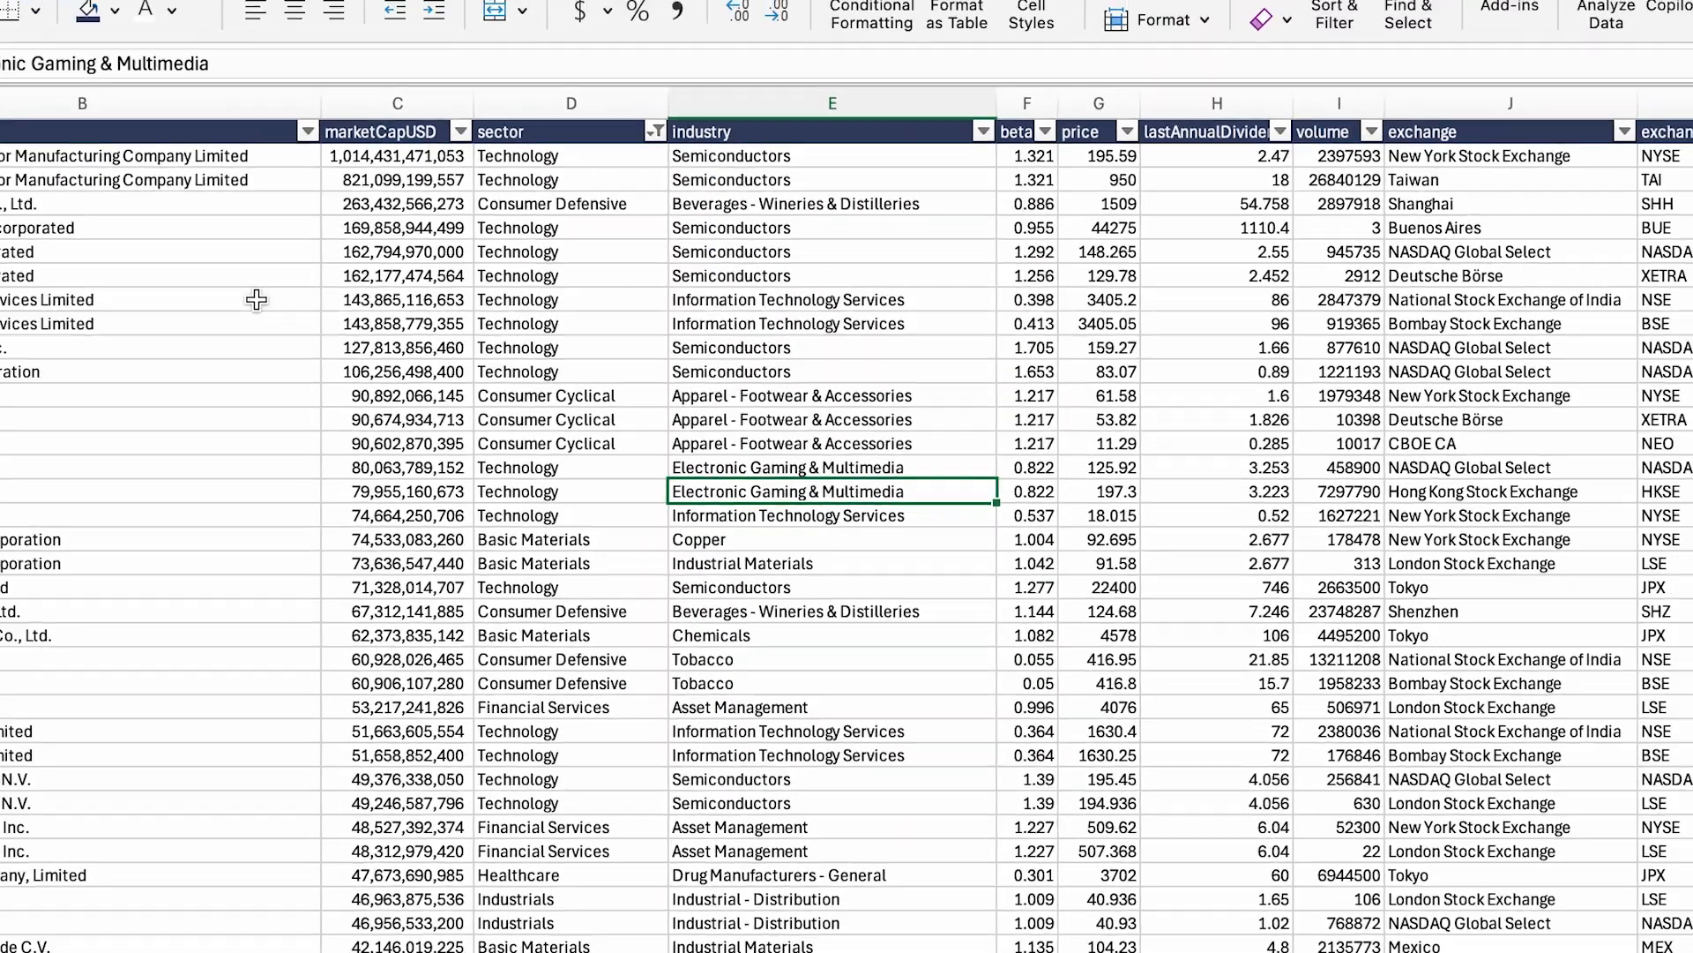
scroll(24, 329, down, 10)
scroll(343, 293, down, 20)
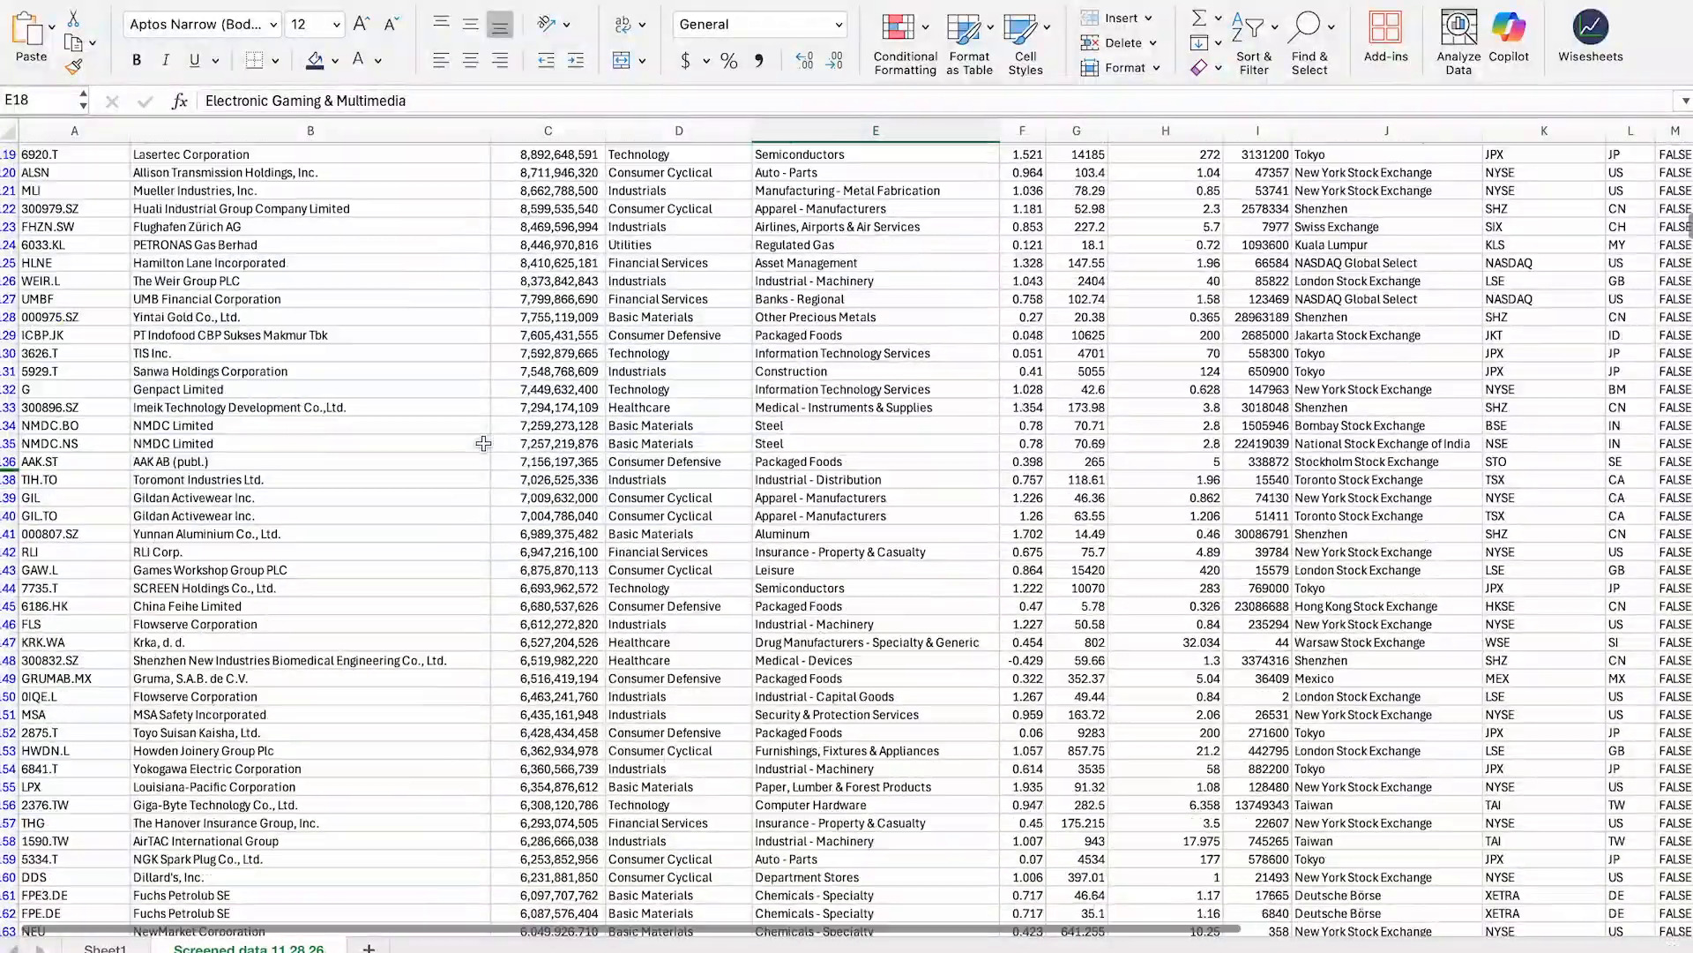
scroll(484, 443, up, 20)
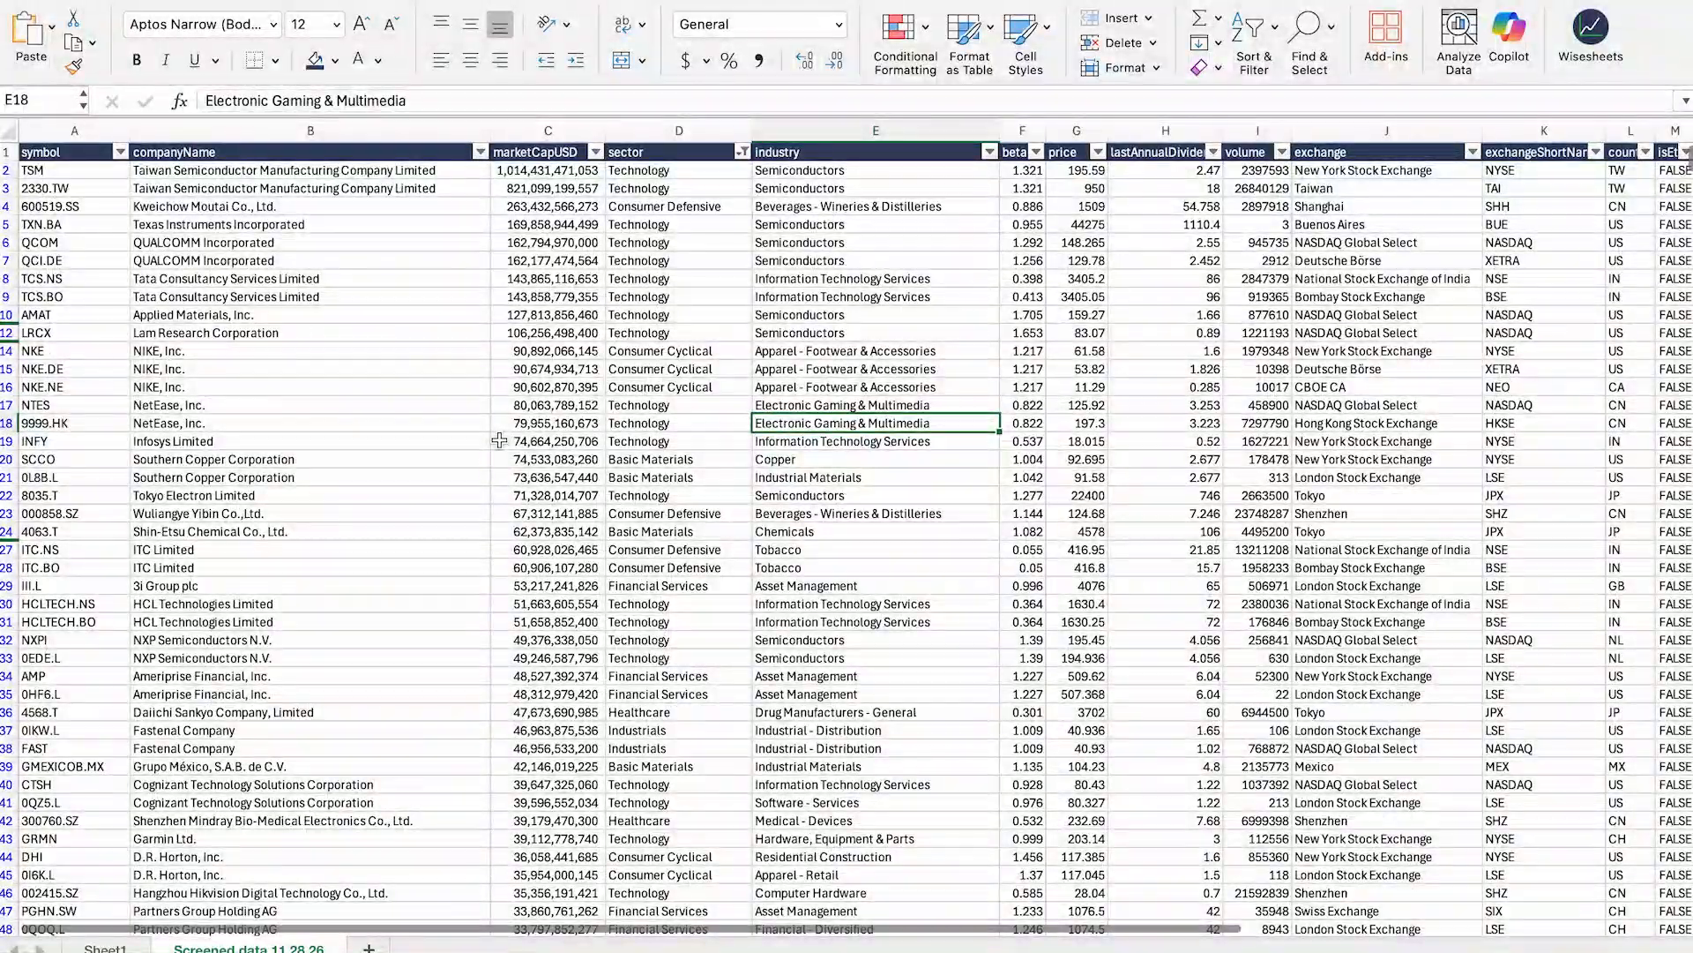
scroll(998, 330, right, 10)
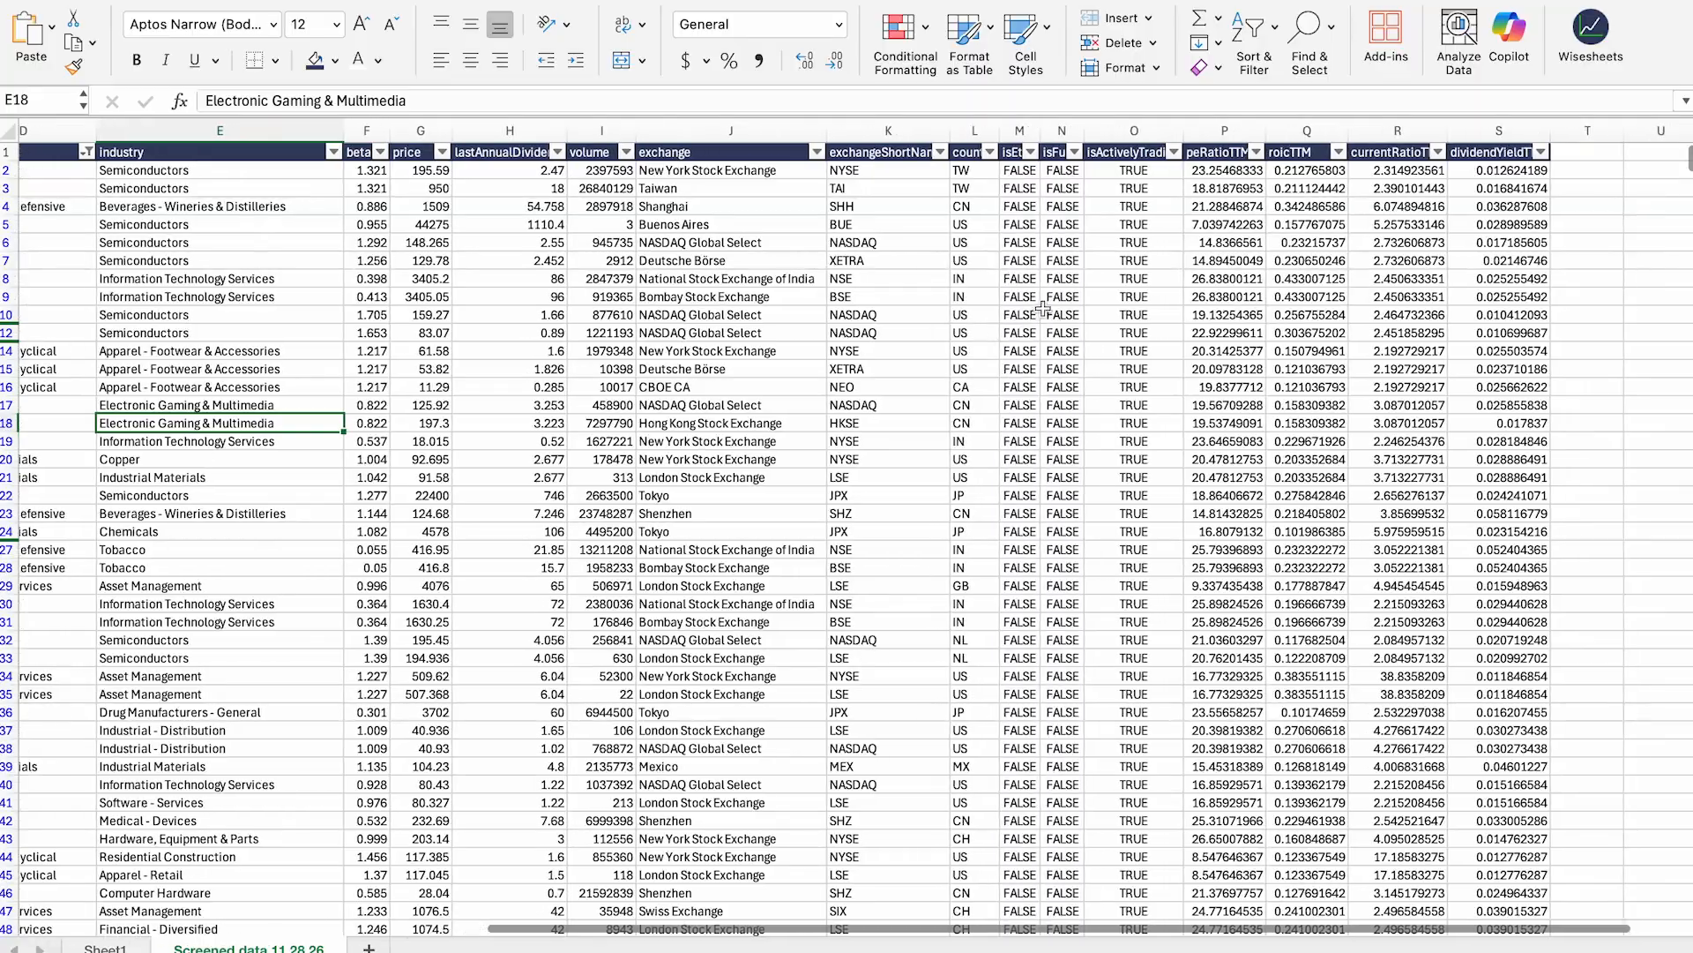
Step: Sort the results by dividendYieldTTM descending, from about 0.0698 down to 0.01
click(1302, 152)
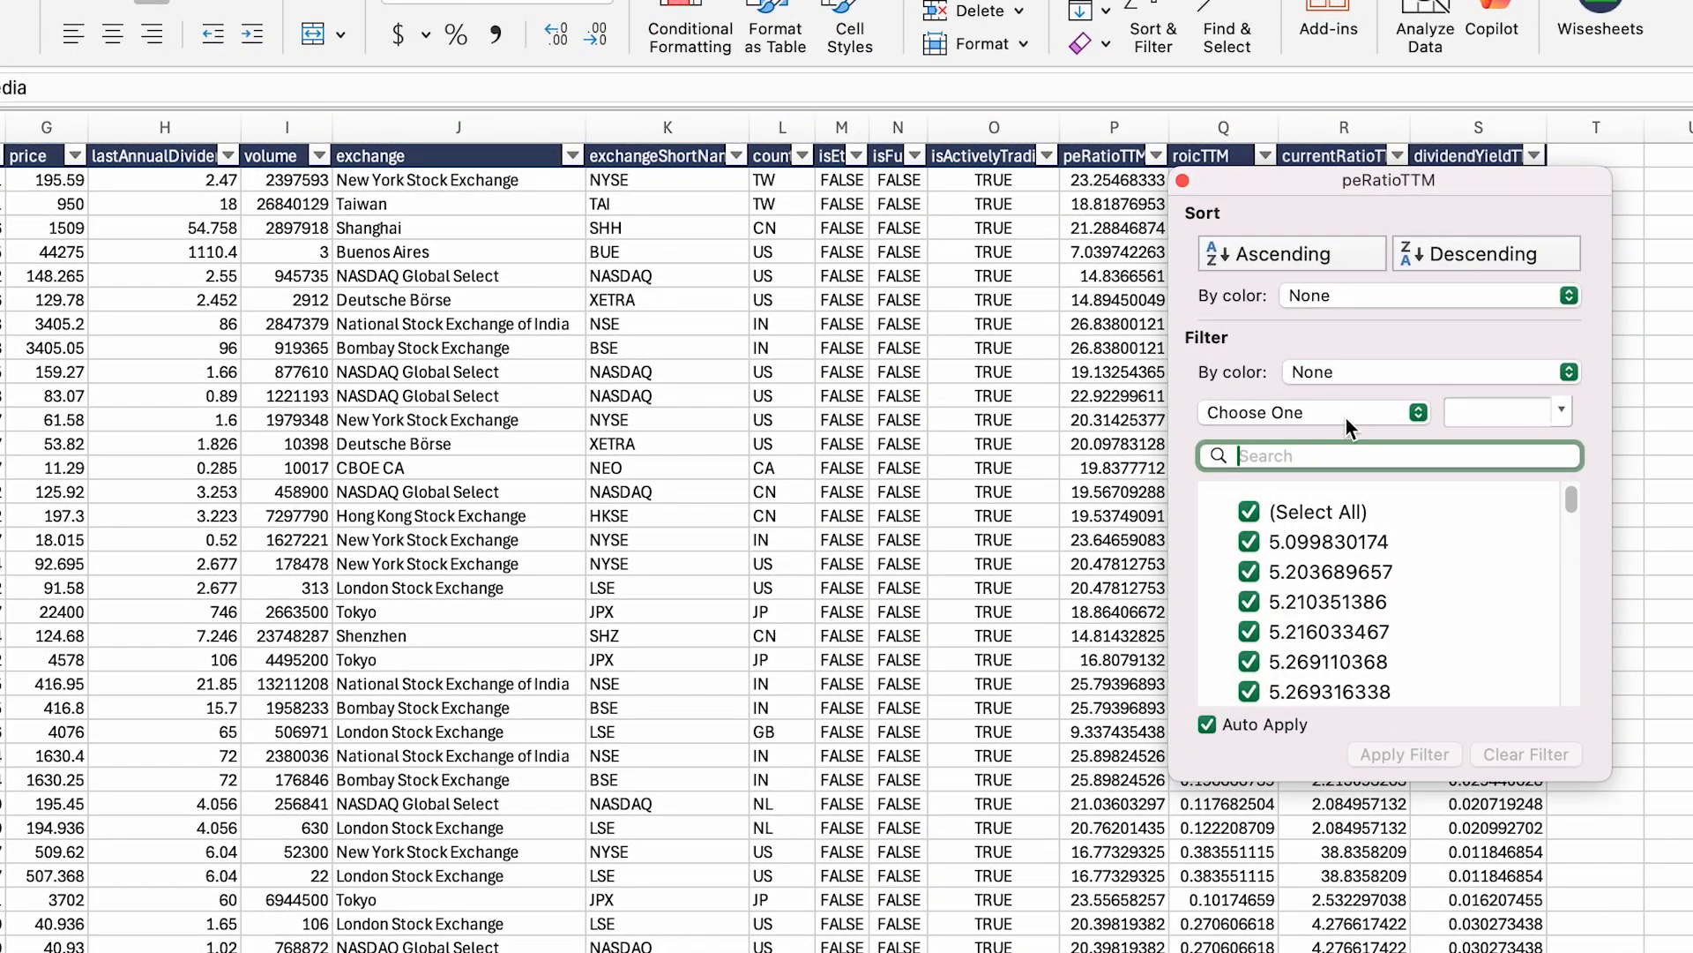
click(1183, 180)
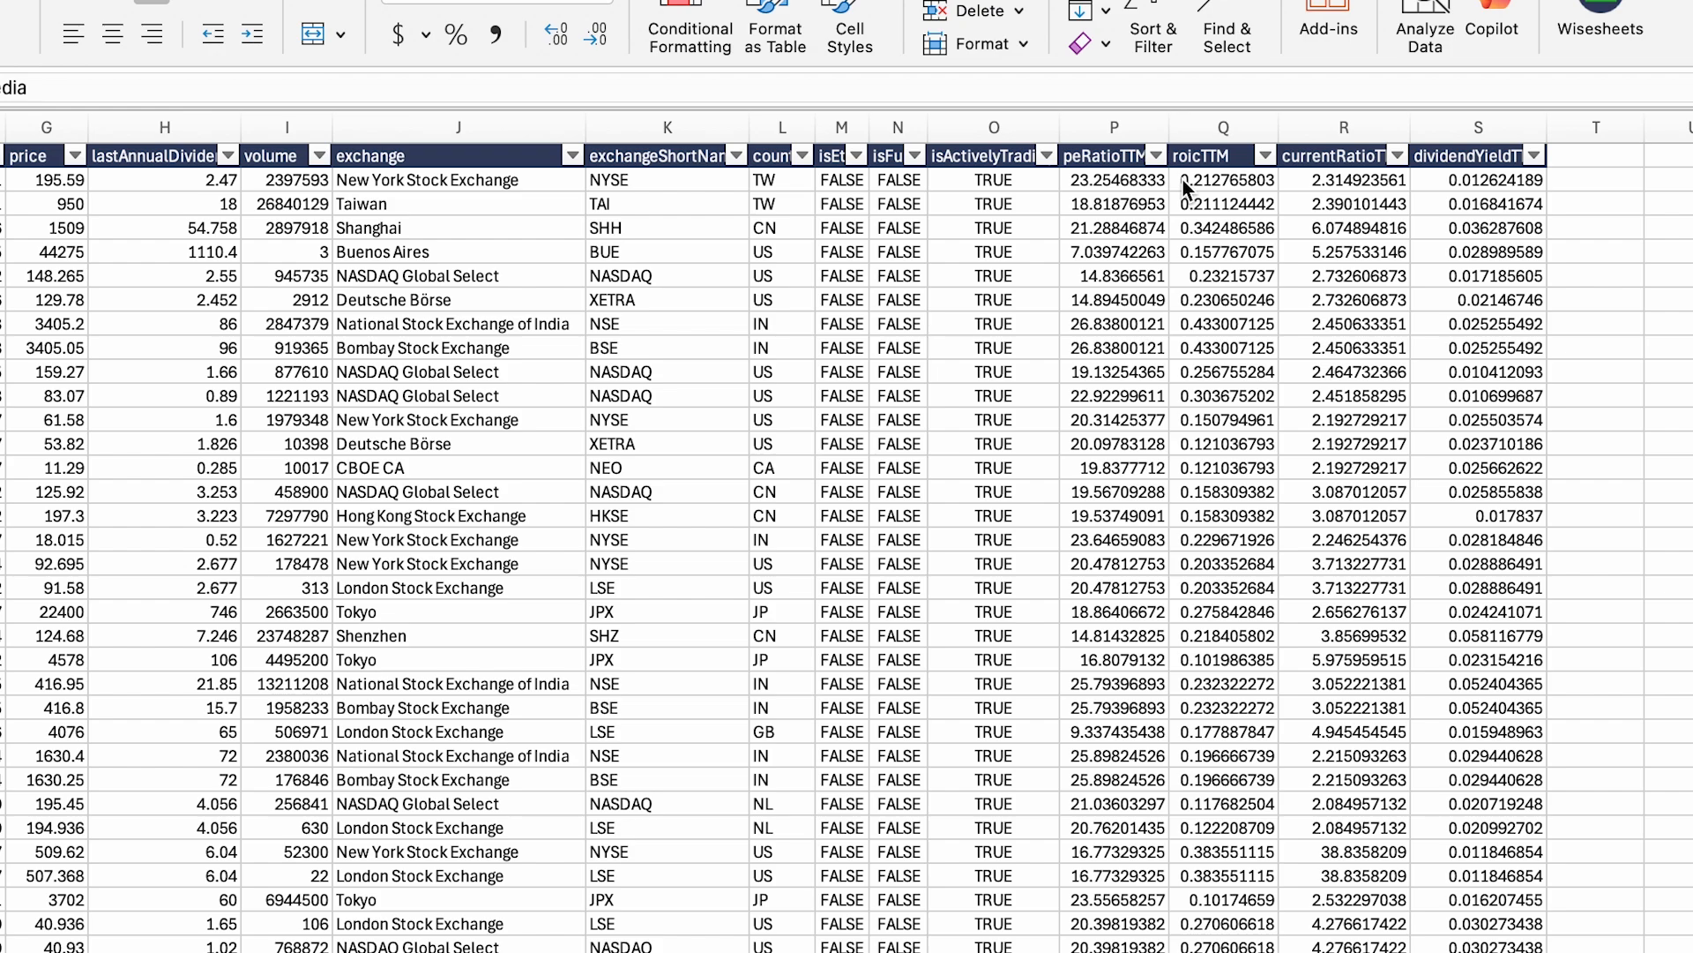
click(1535, 156)
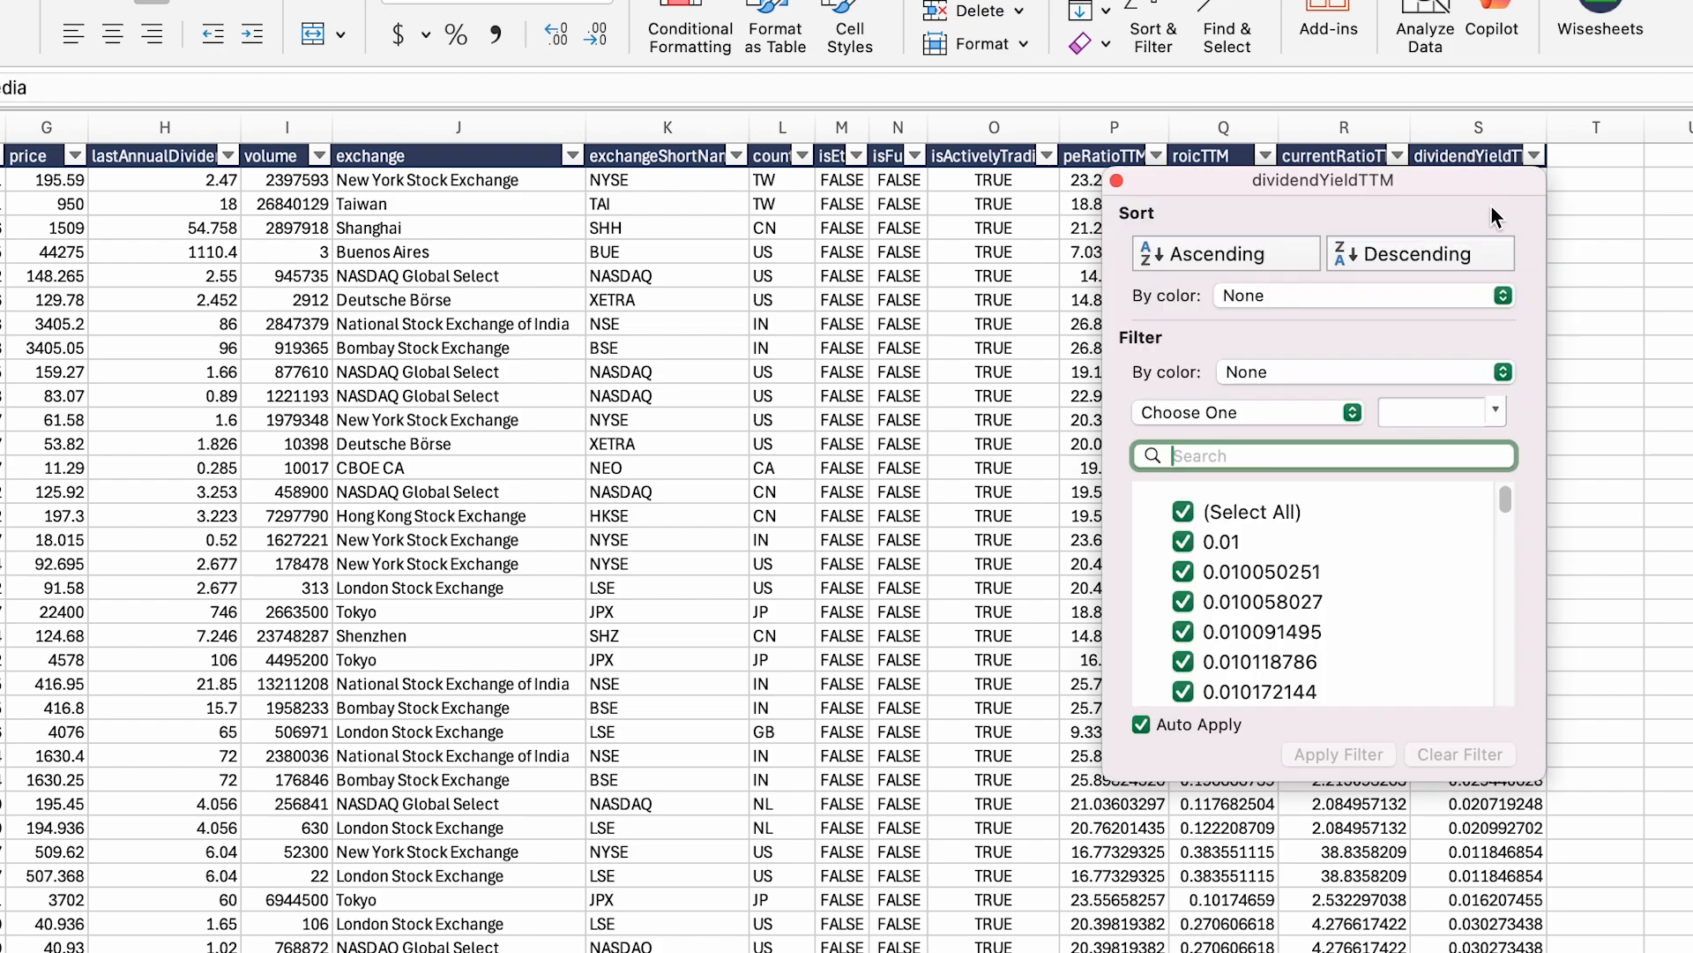
drag(1247, 187, 886, 199)
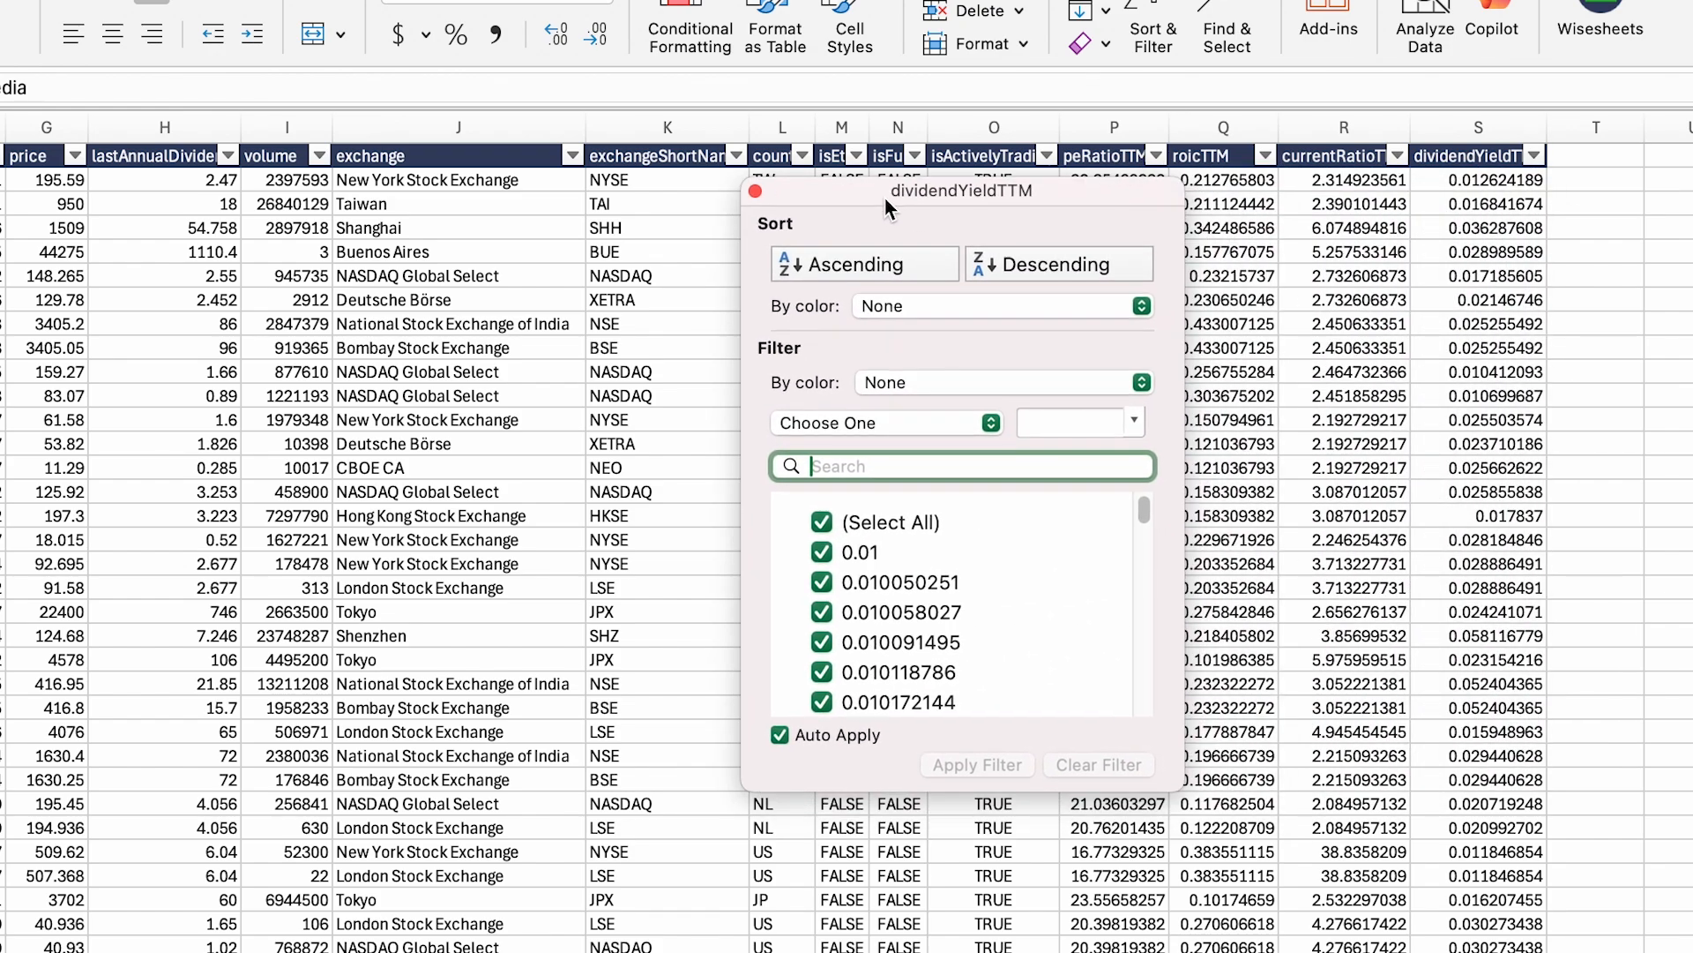
click(884, 282)
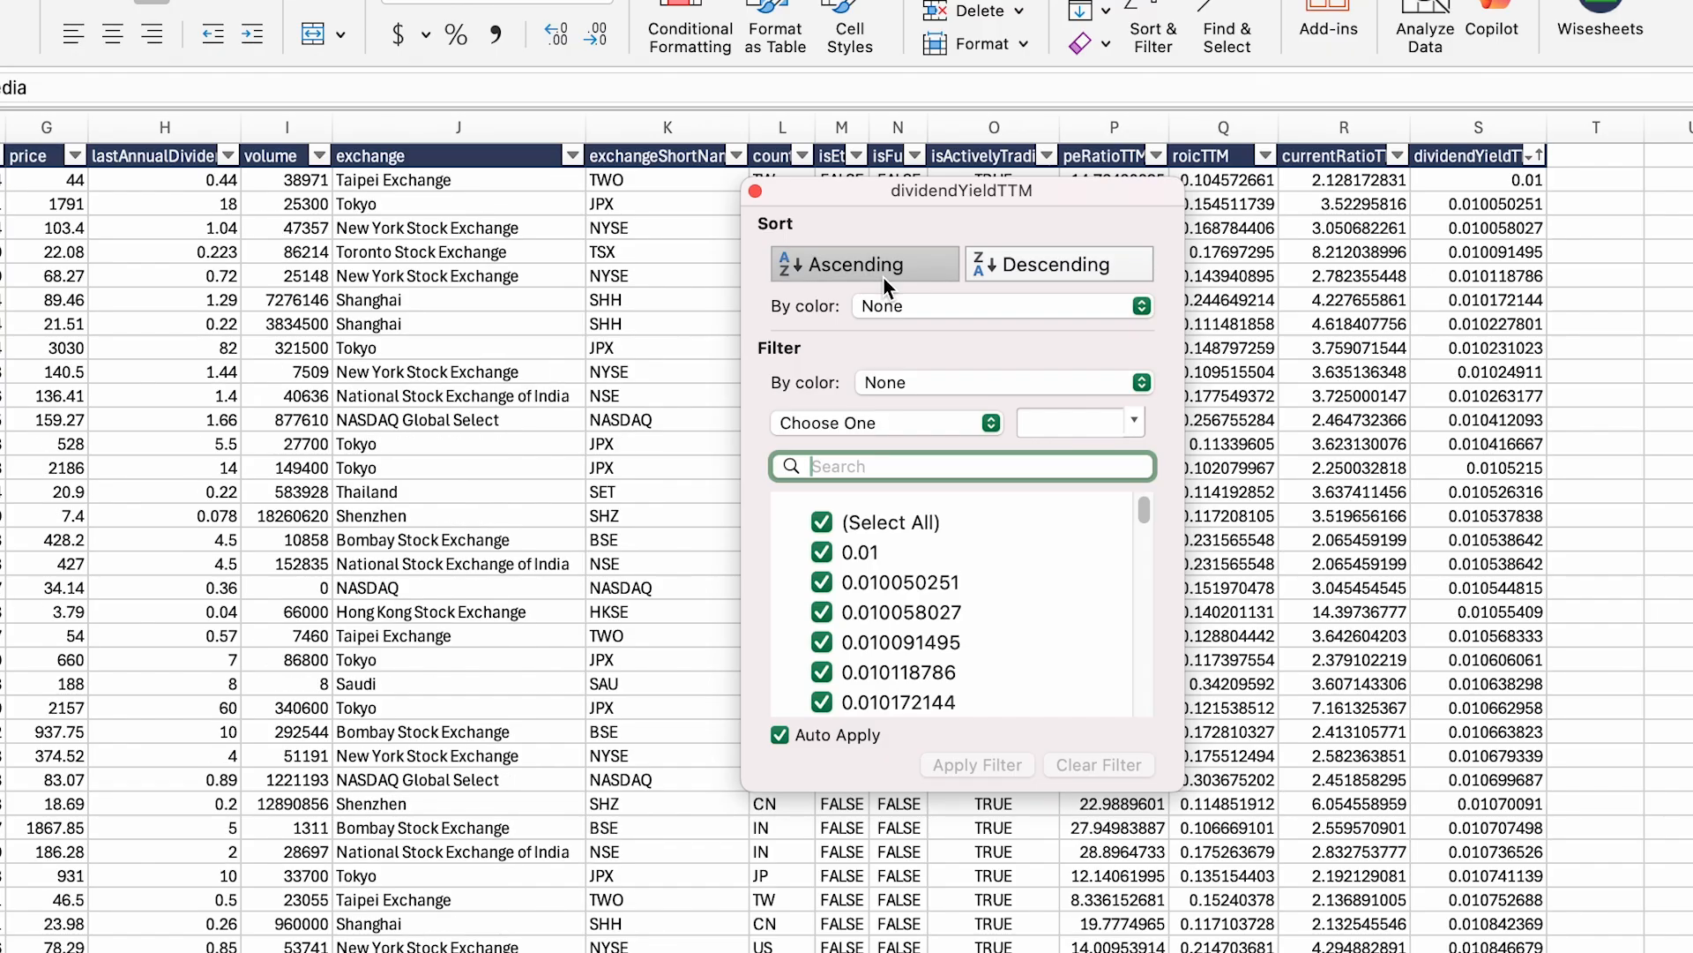
click(1081, 264)
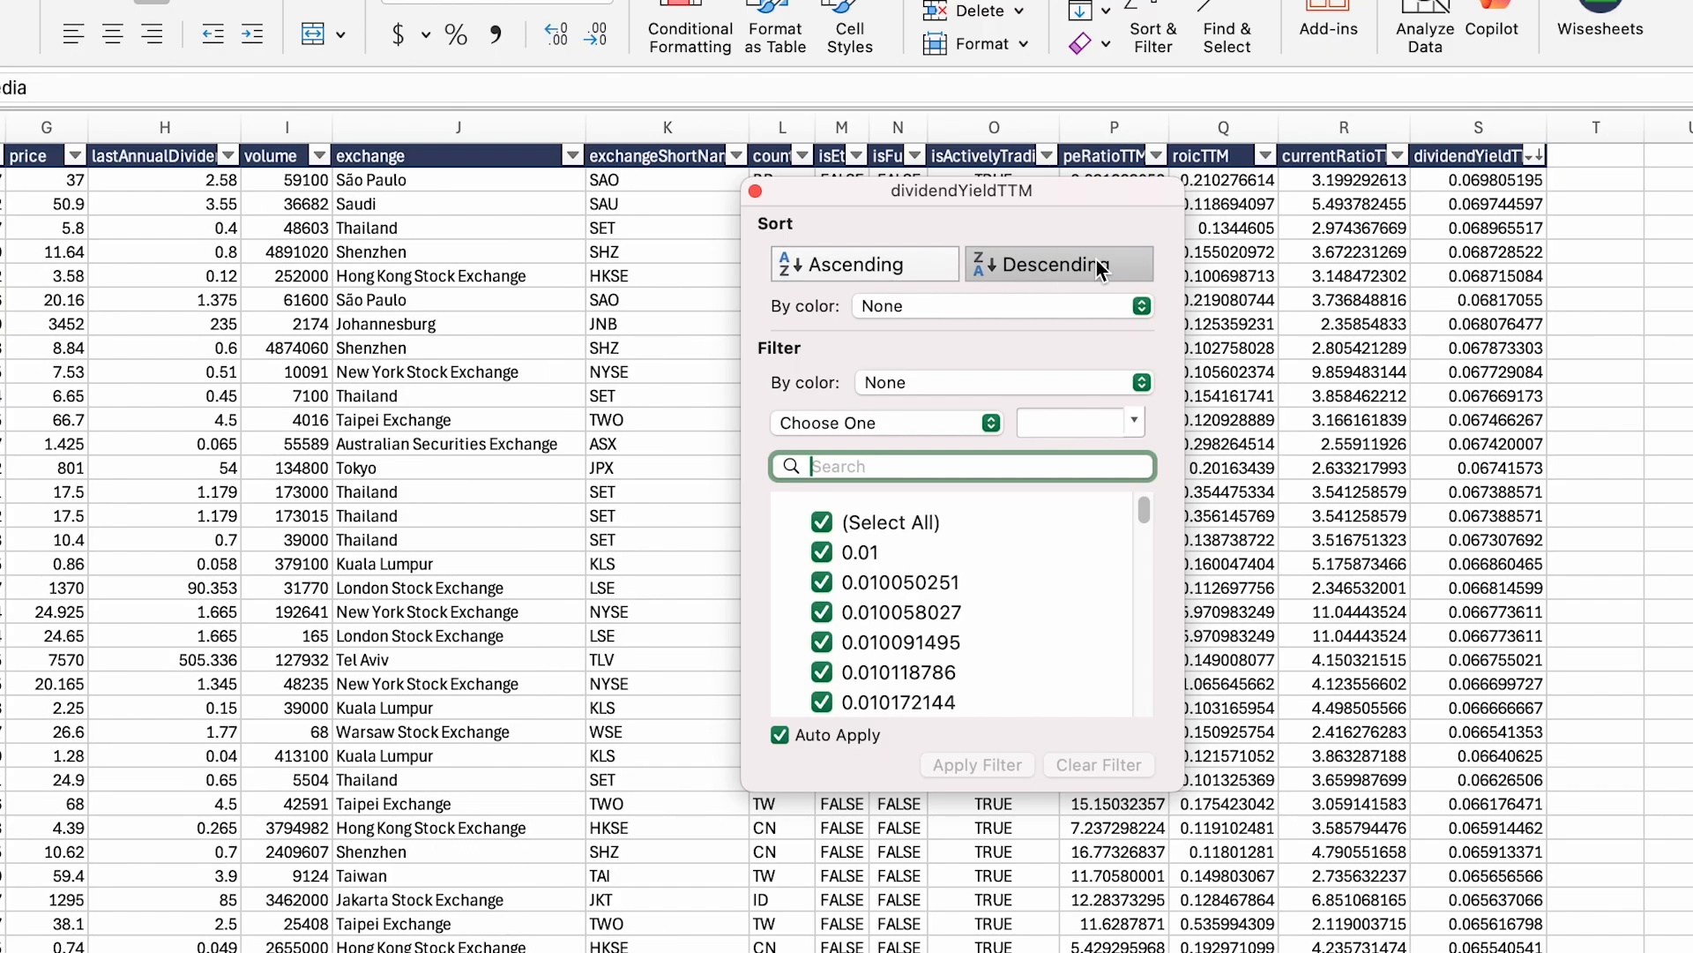
click(755, 192)
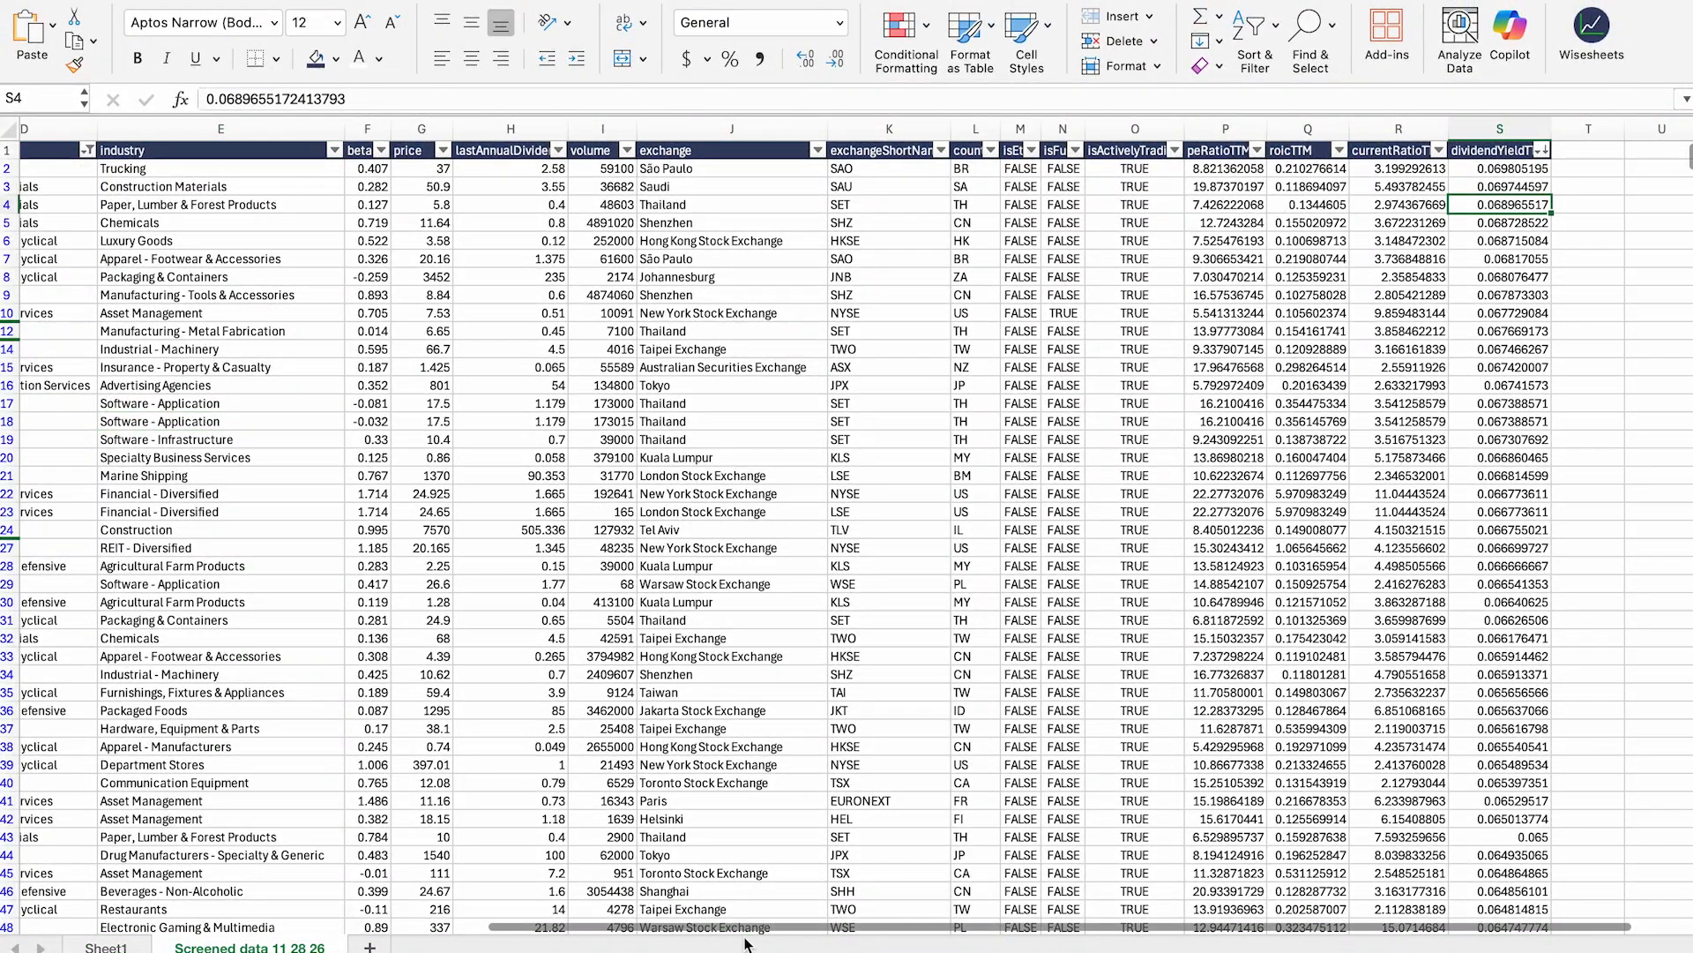
drag(745, 928, 88, 936)
scroll(847, 529, right, 10)
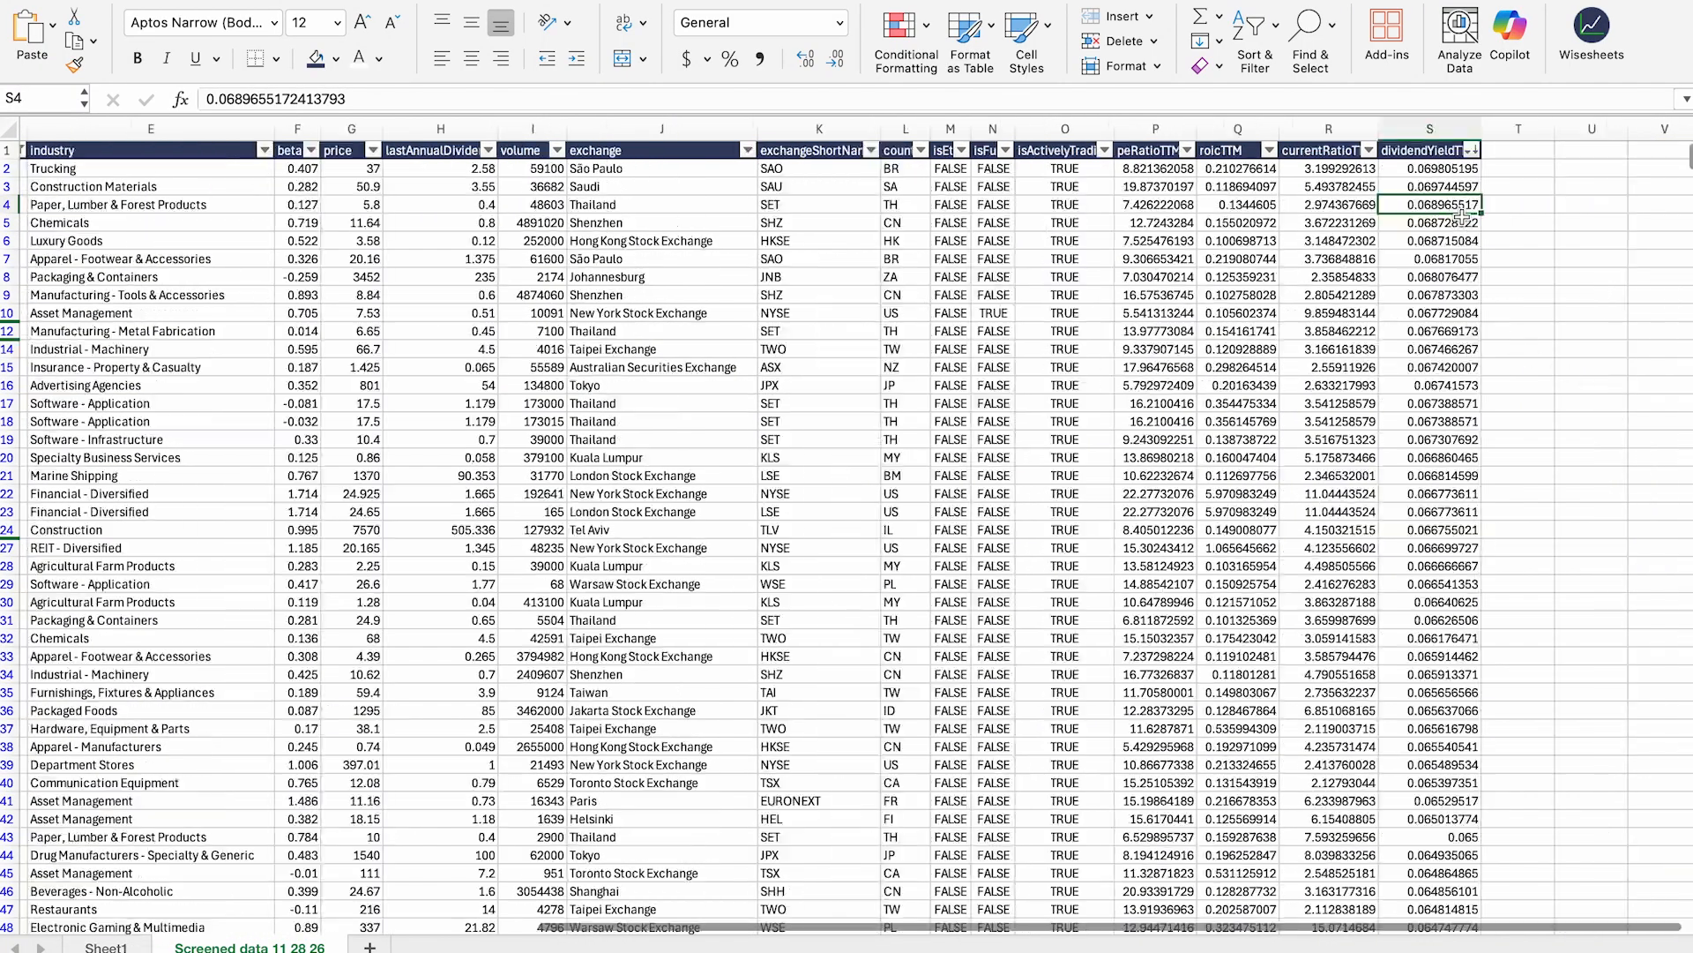
click(1449, 168)
Step: Format the column S dividend yields as two-decimal percentages, e.g. 6.98%
key(ctrl+shift+Down)
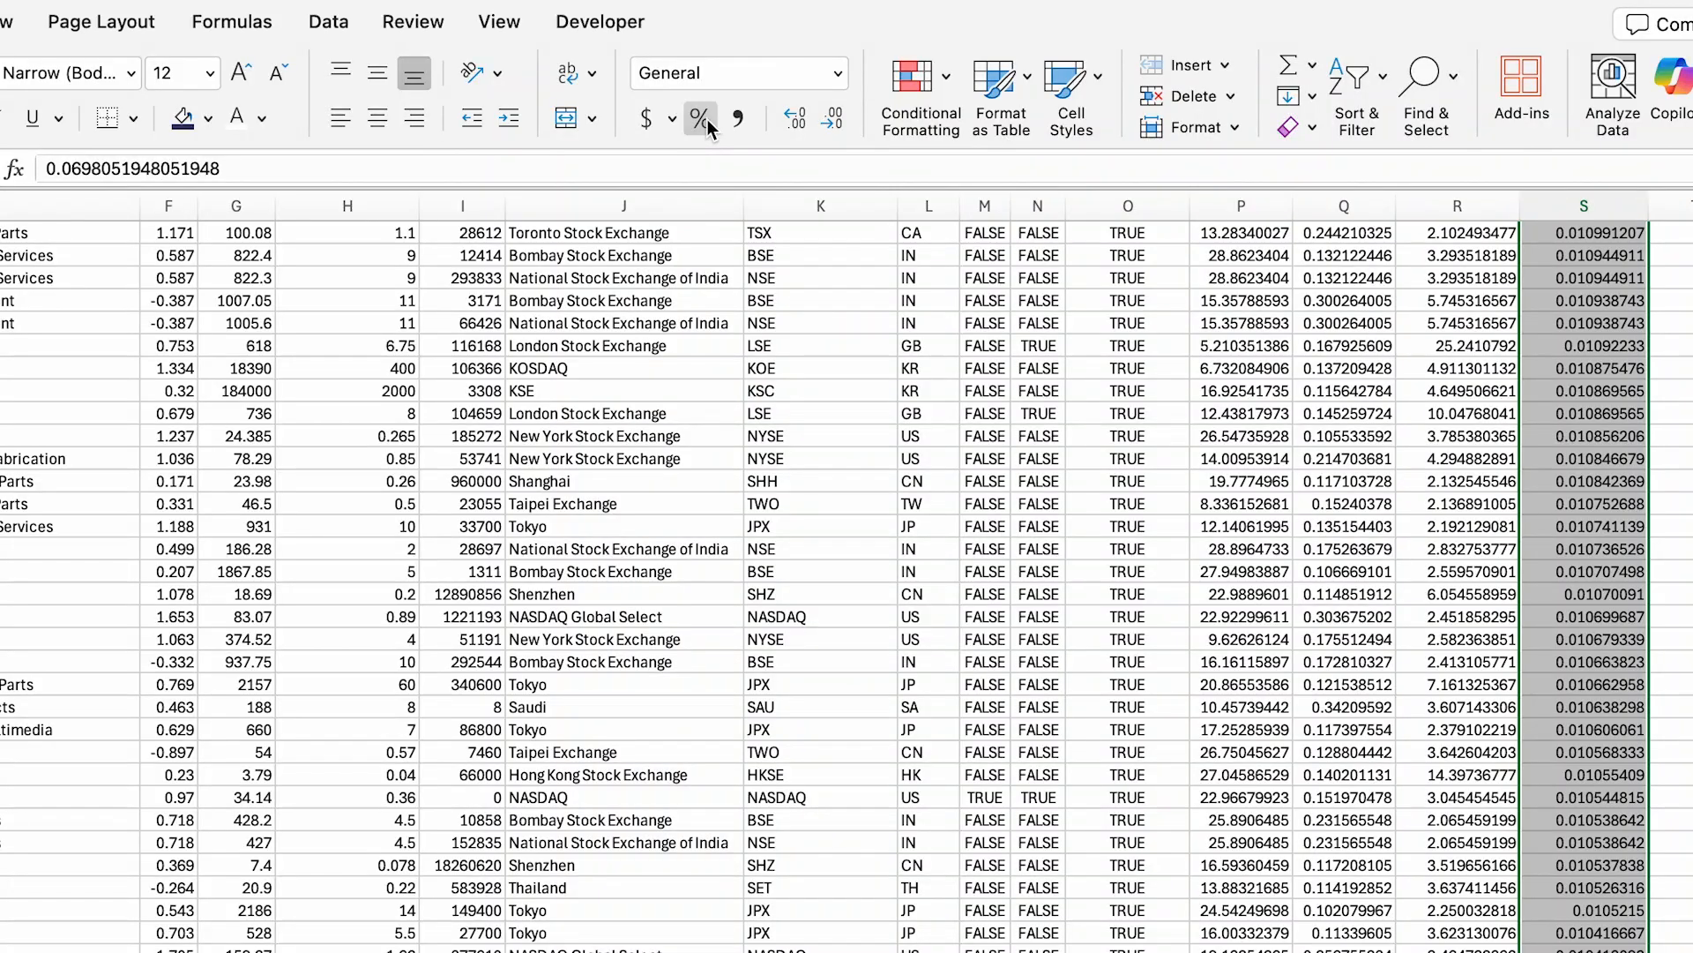
click(703, 119)
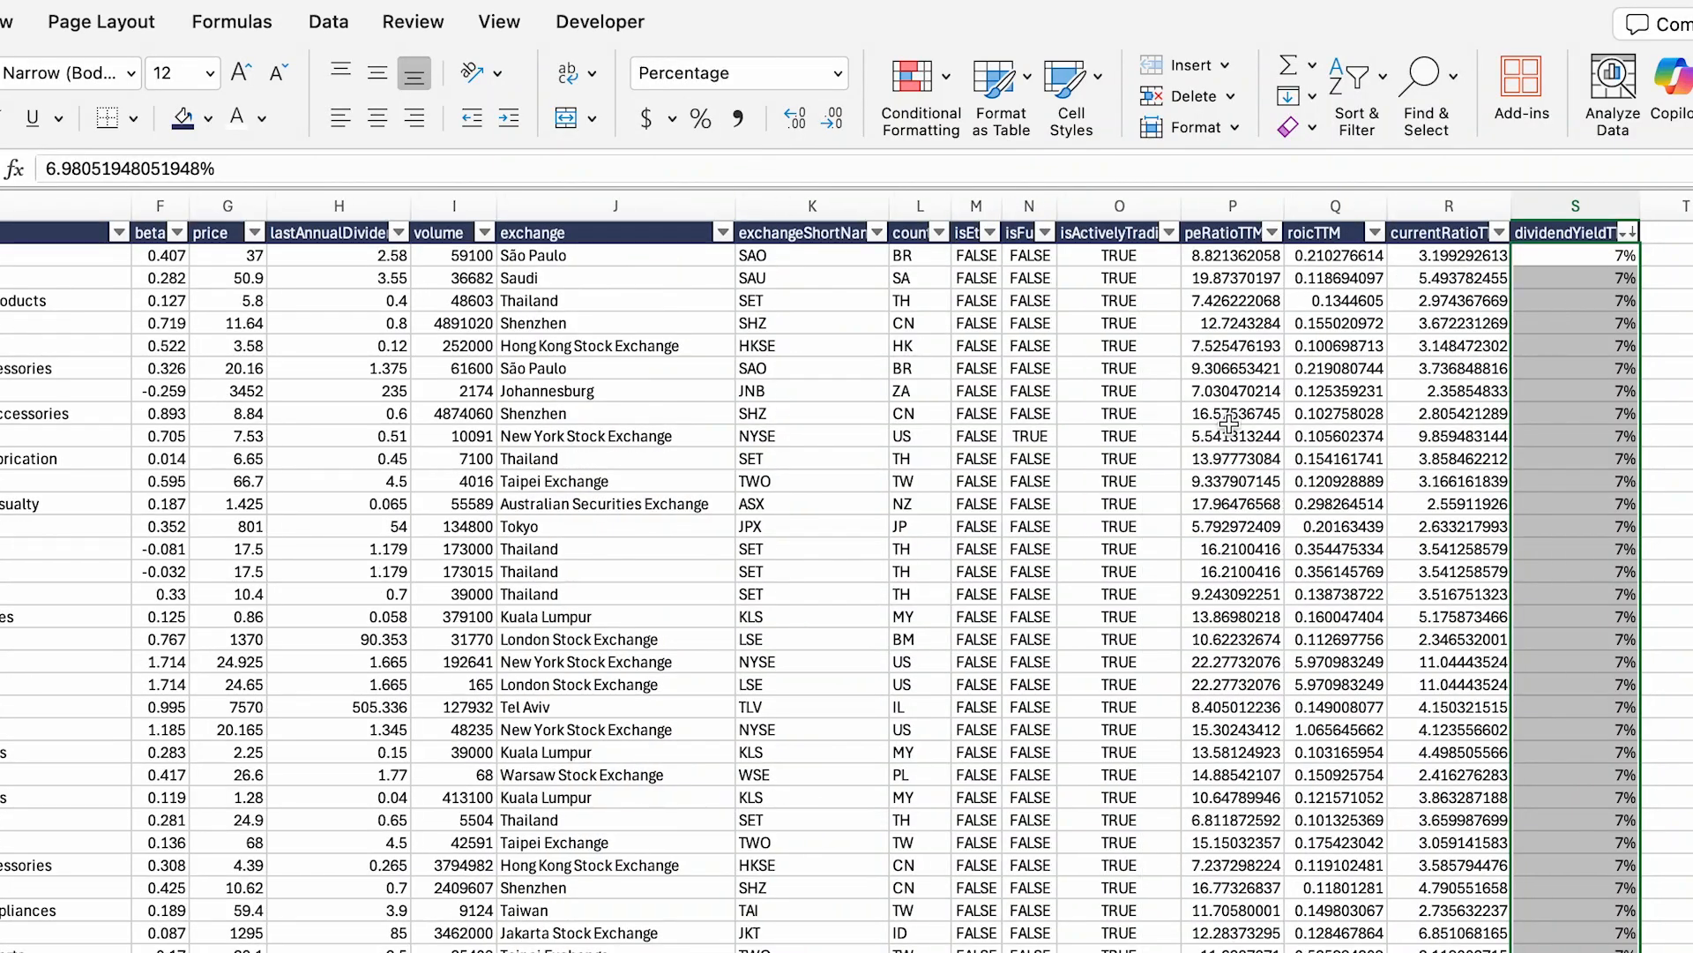
click(802, 120)
click(803, 121)
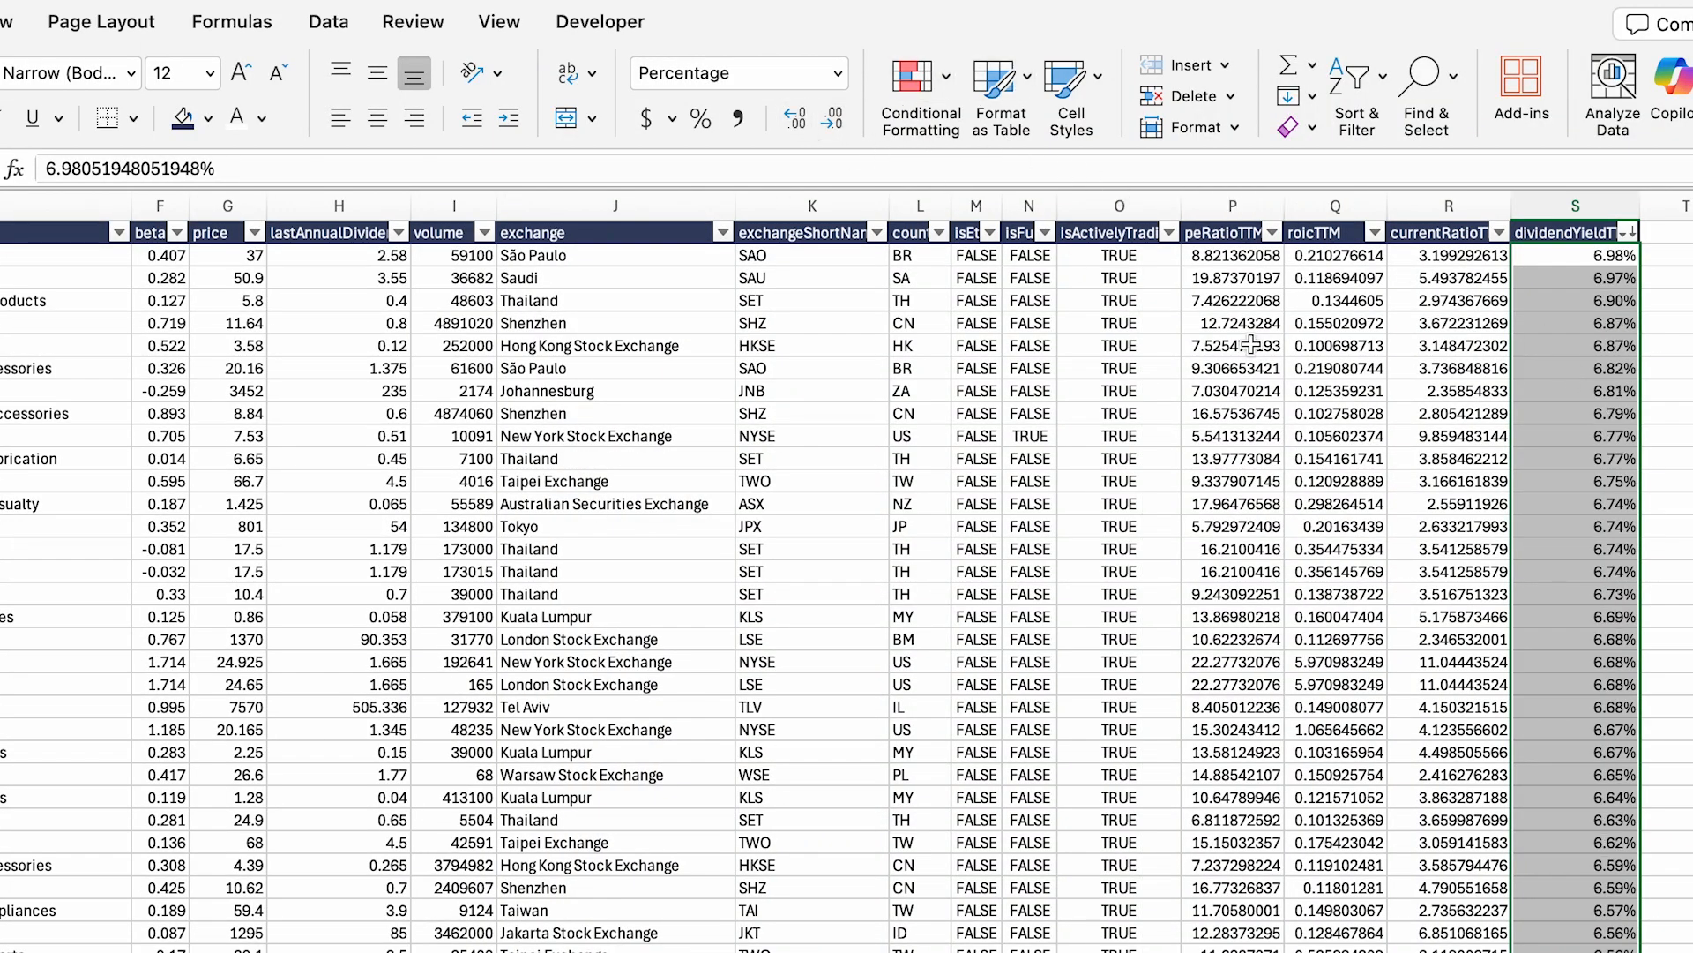
click(1449, 436)
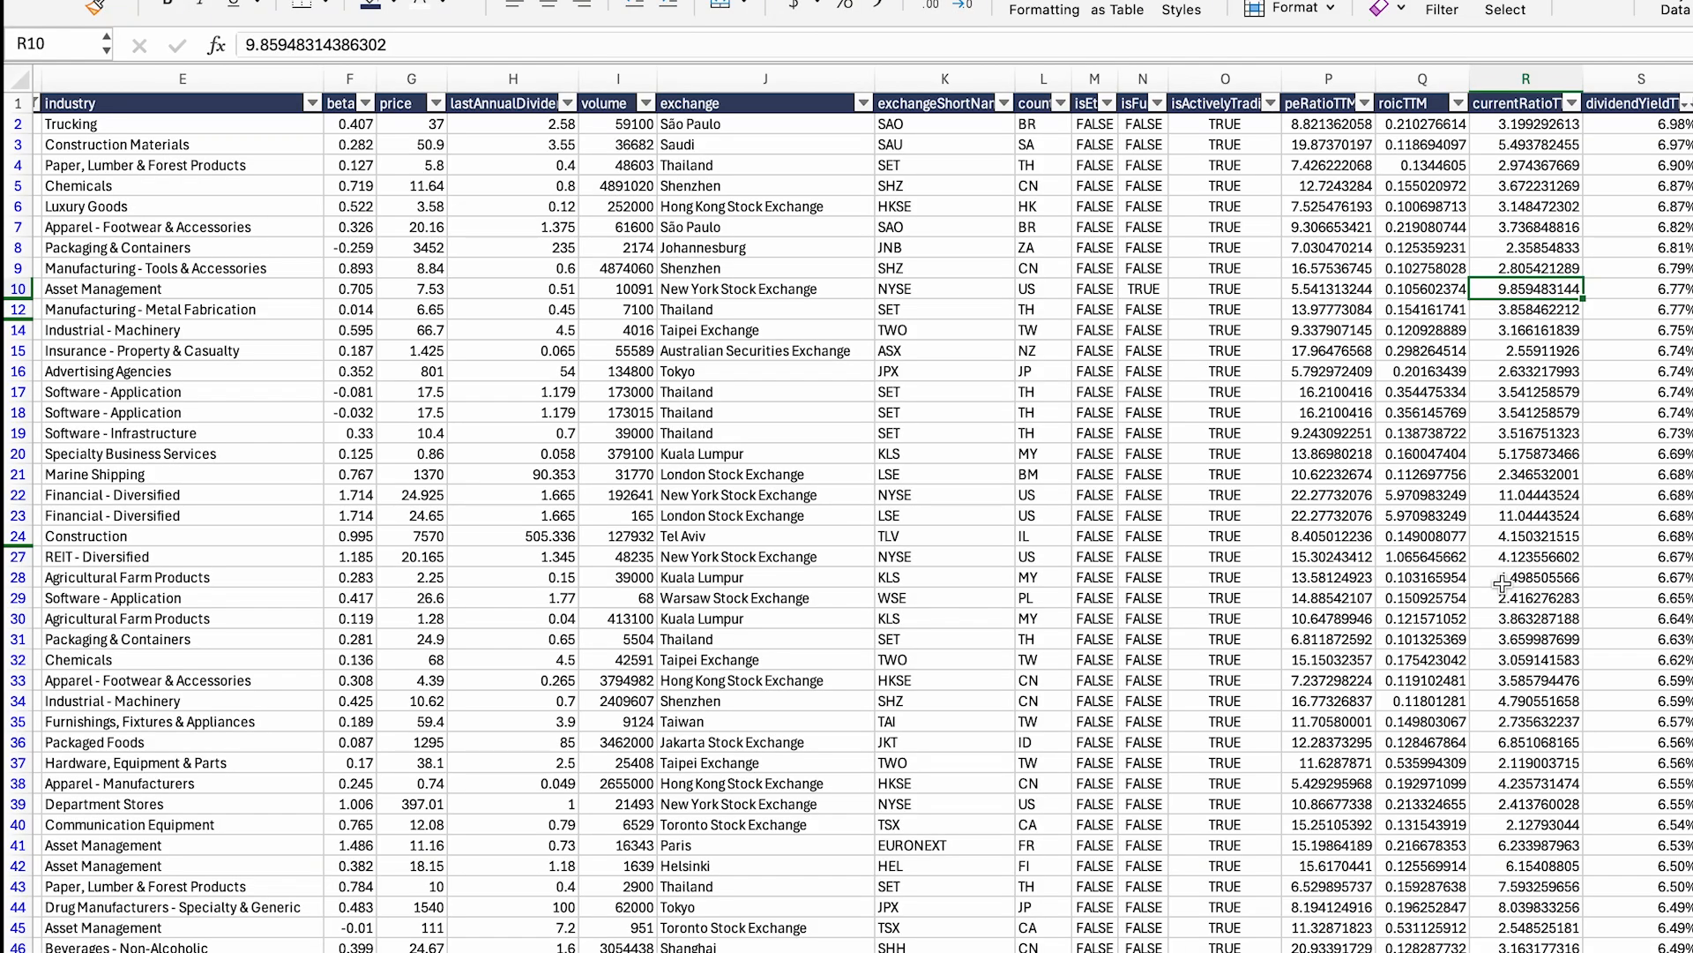
scroll(1592, 643, down, 20)
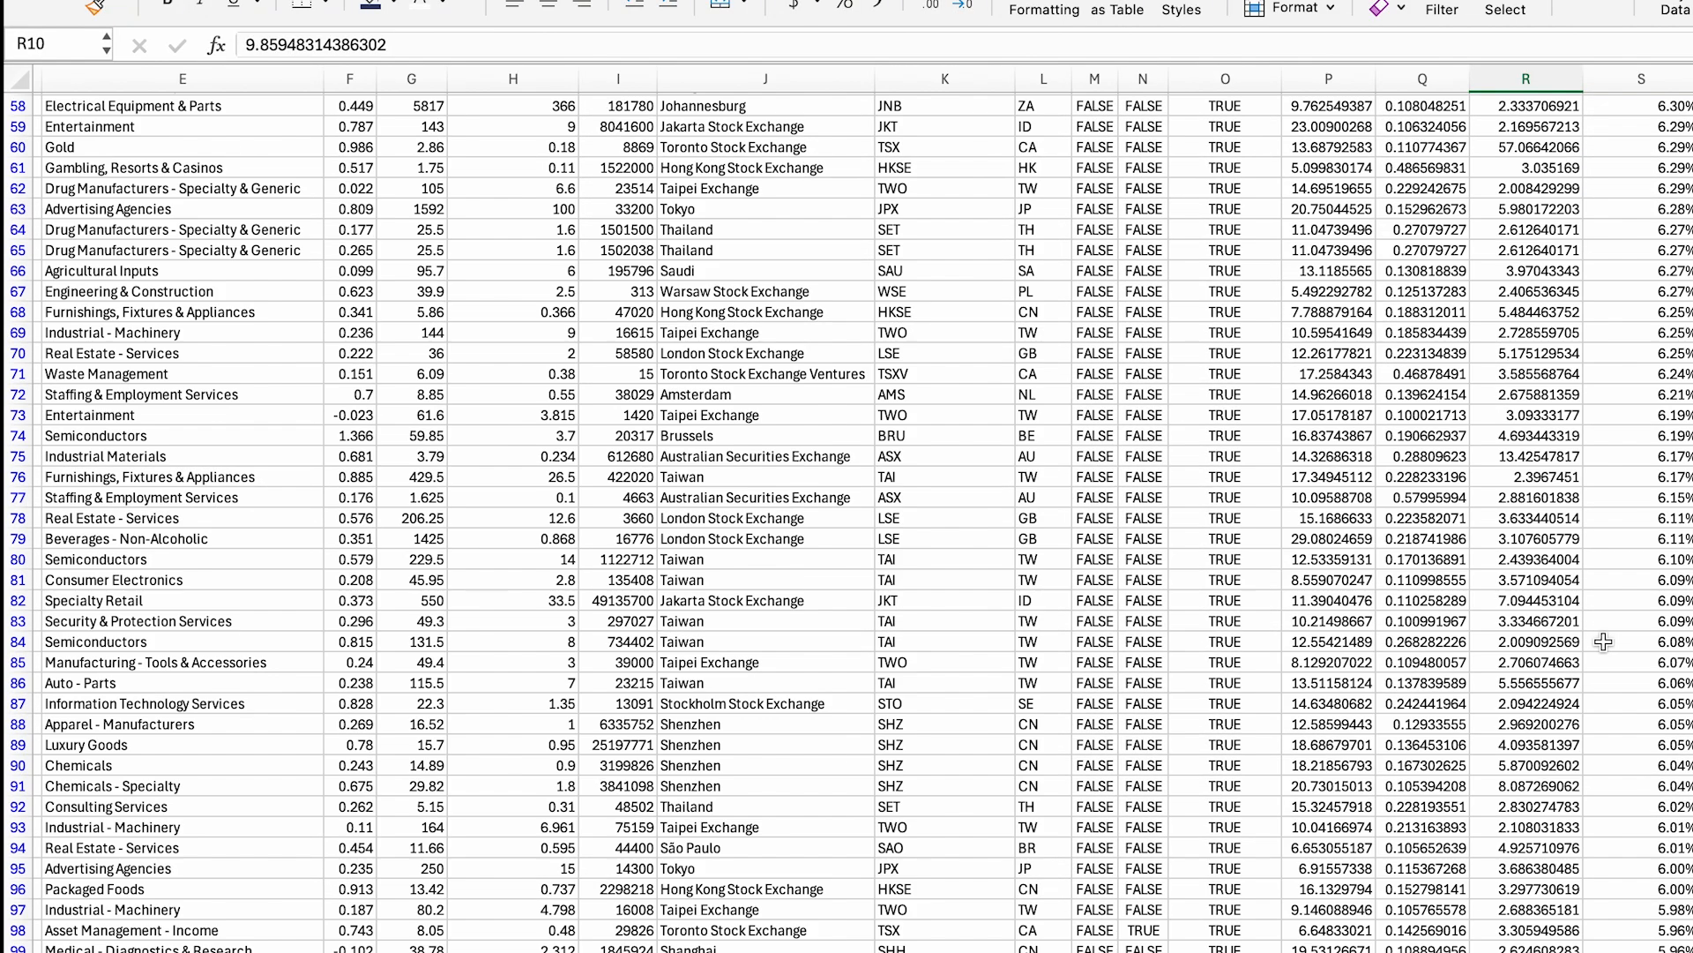
scroll(1603, 642, down, 20)
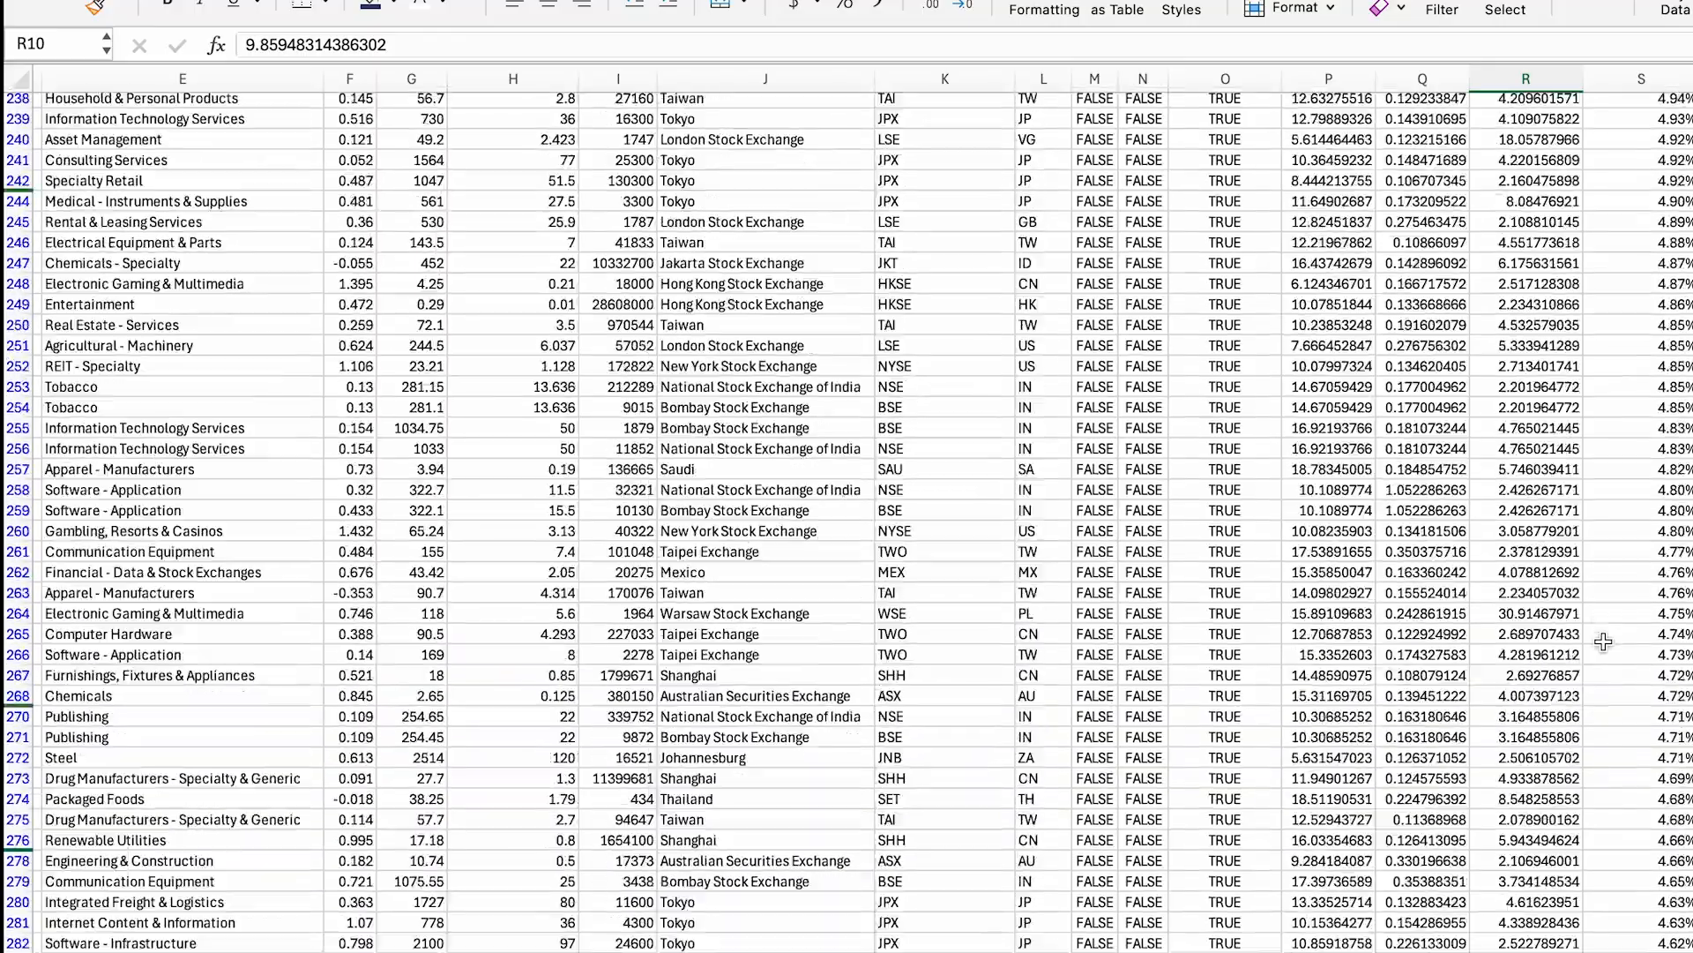
scroll(1604, 642, up, 20)
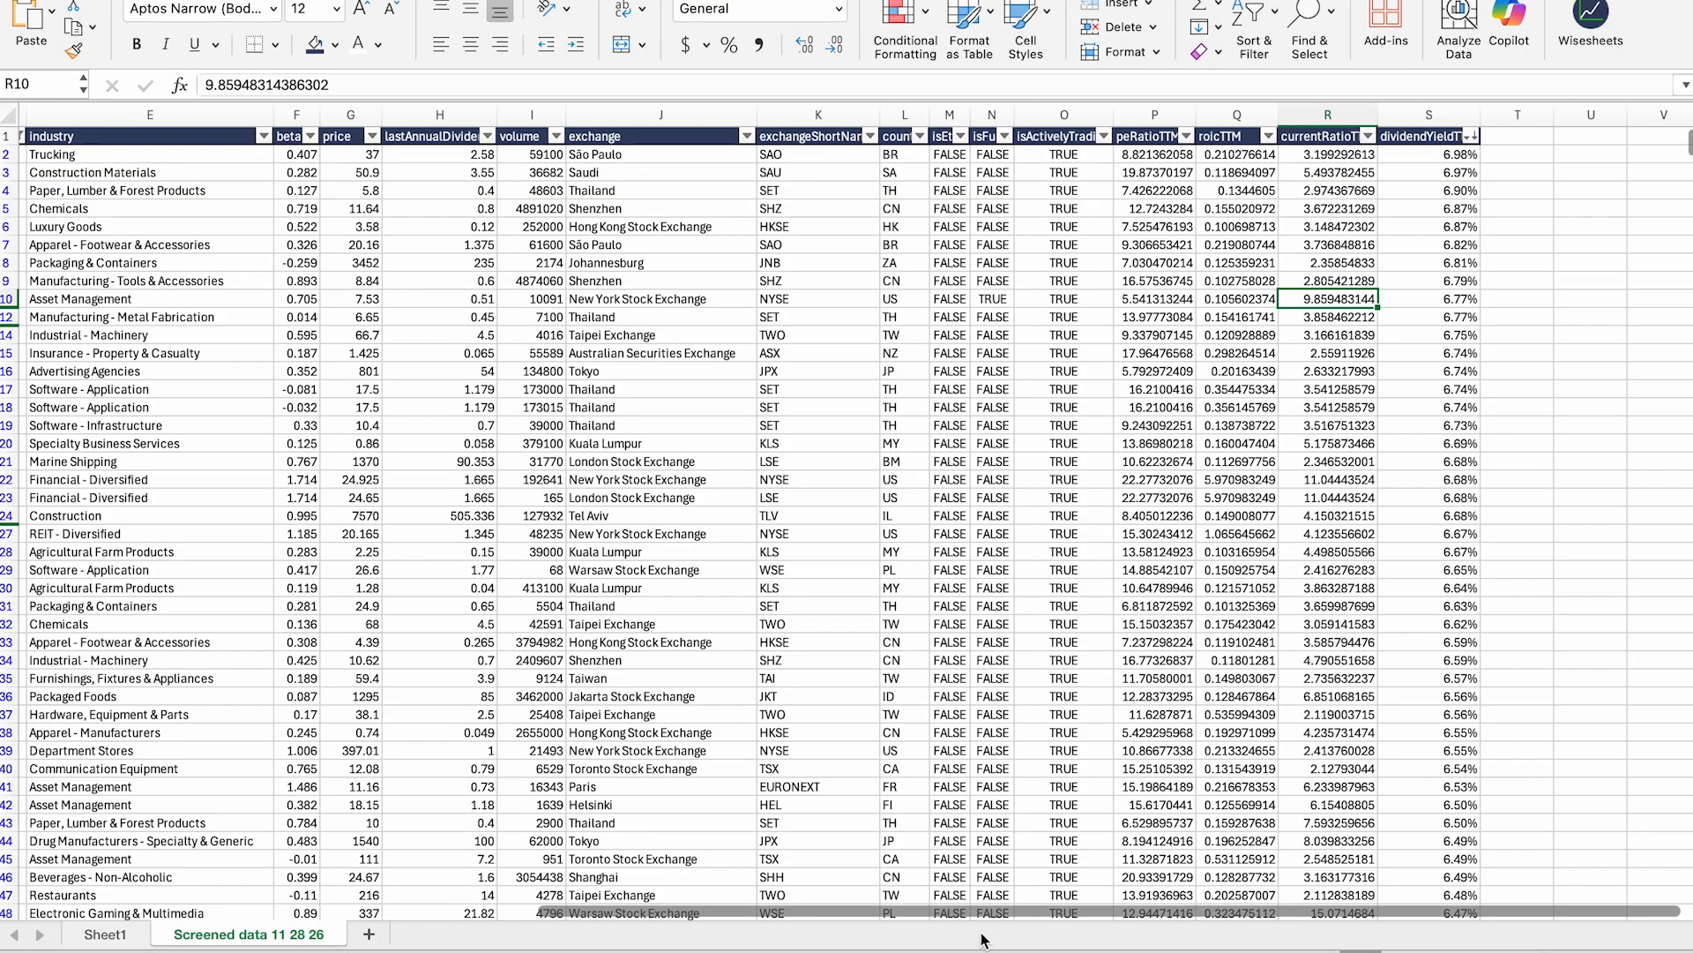
drag(906, 914, 908, 950)
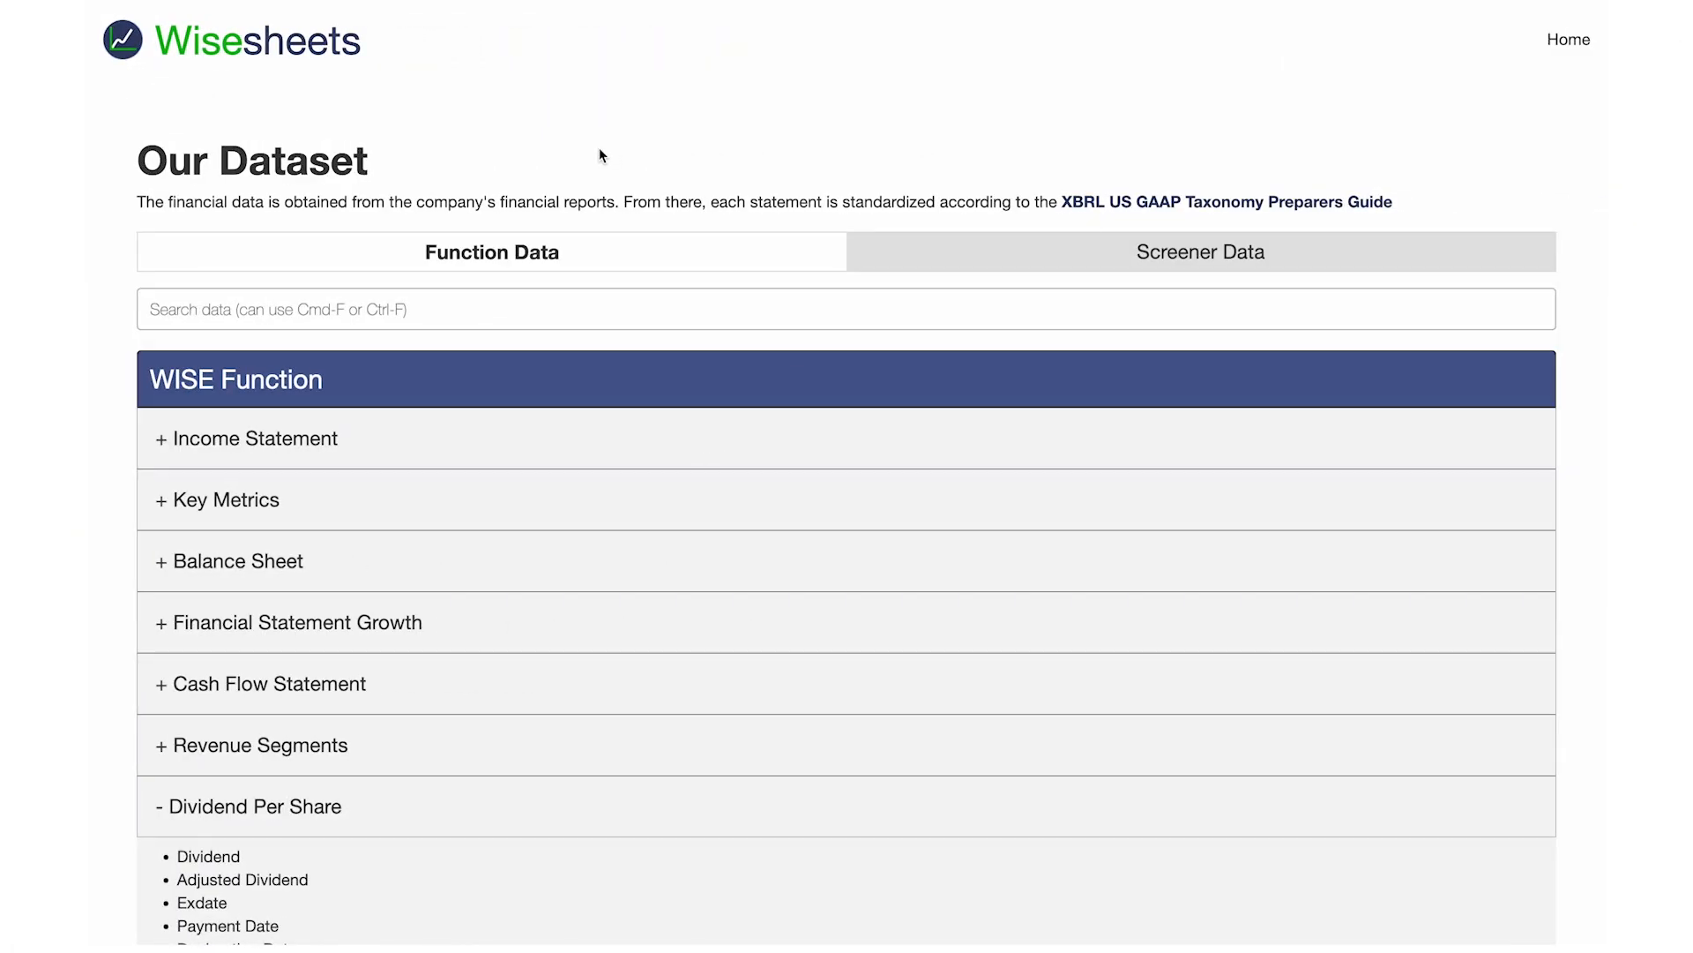
Step: Expand the Balance Sheet field list and browse its fields, such as Cash And Cash Equivalents
scroll(530, 427, down, 2)
scroll(526, 430, down, 1)
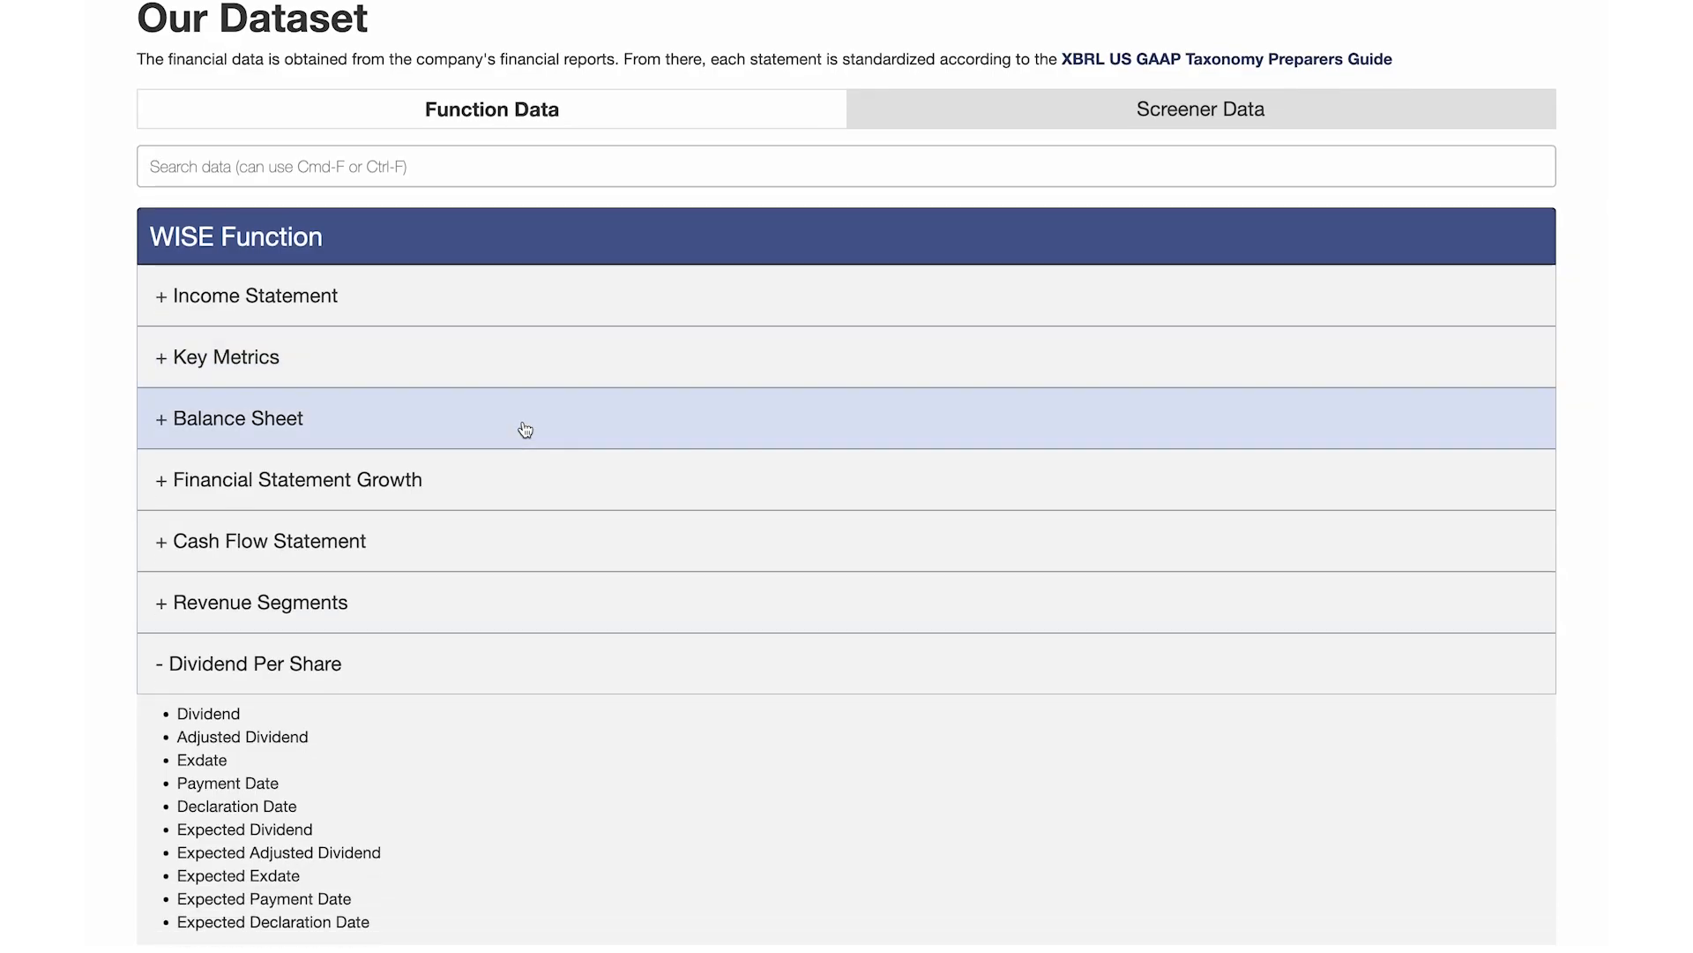
click(526, 430)
scroll(315, 328, down, 5)
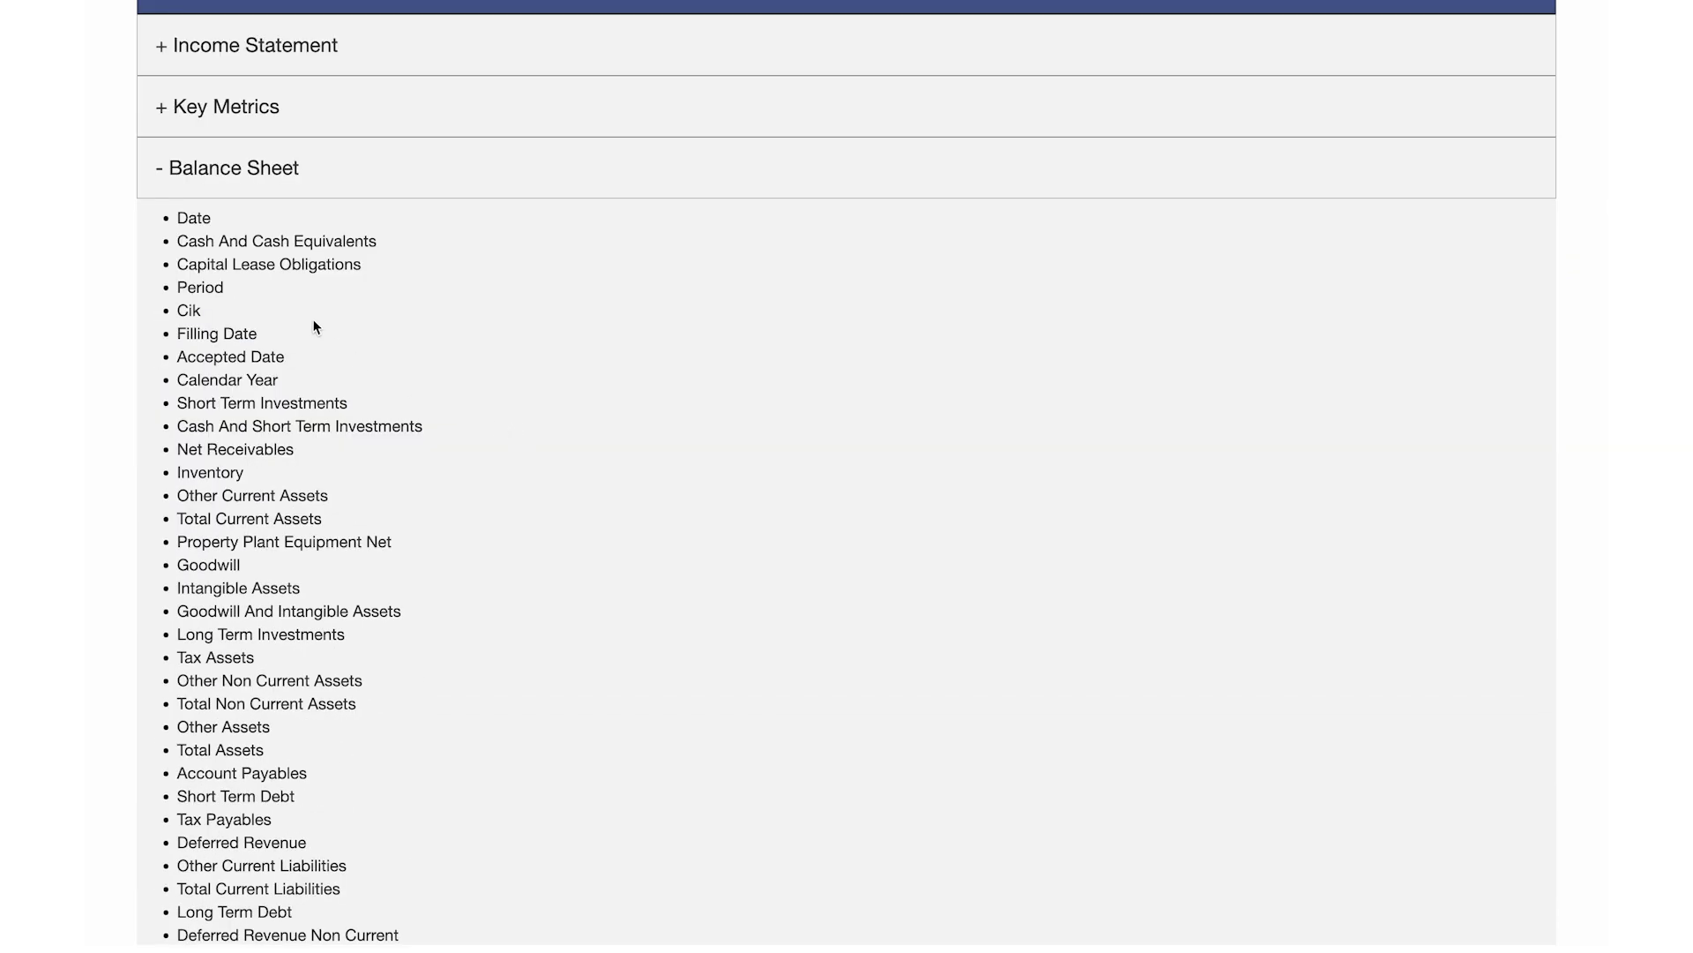
triple_click(314, 240)
scroll(441, 340, down, 20)
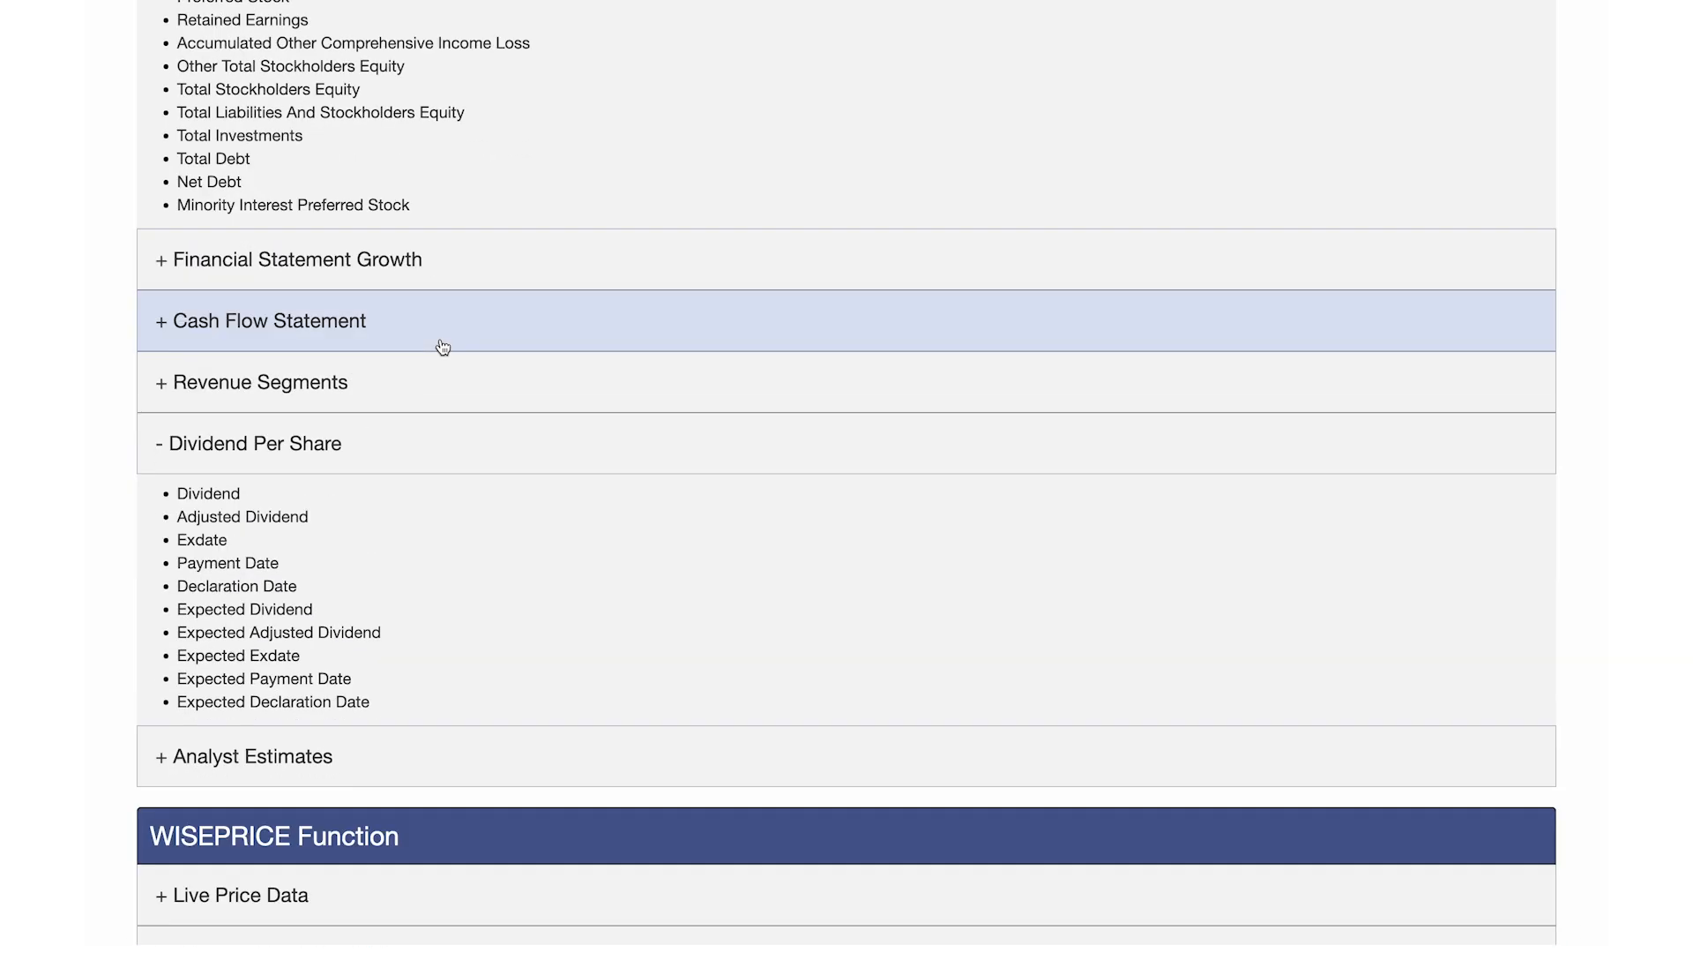
scroll(441, 346, down, 2)
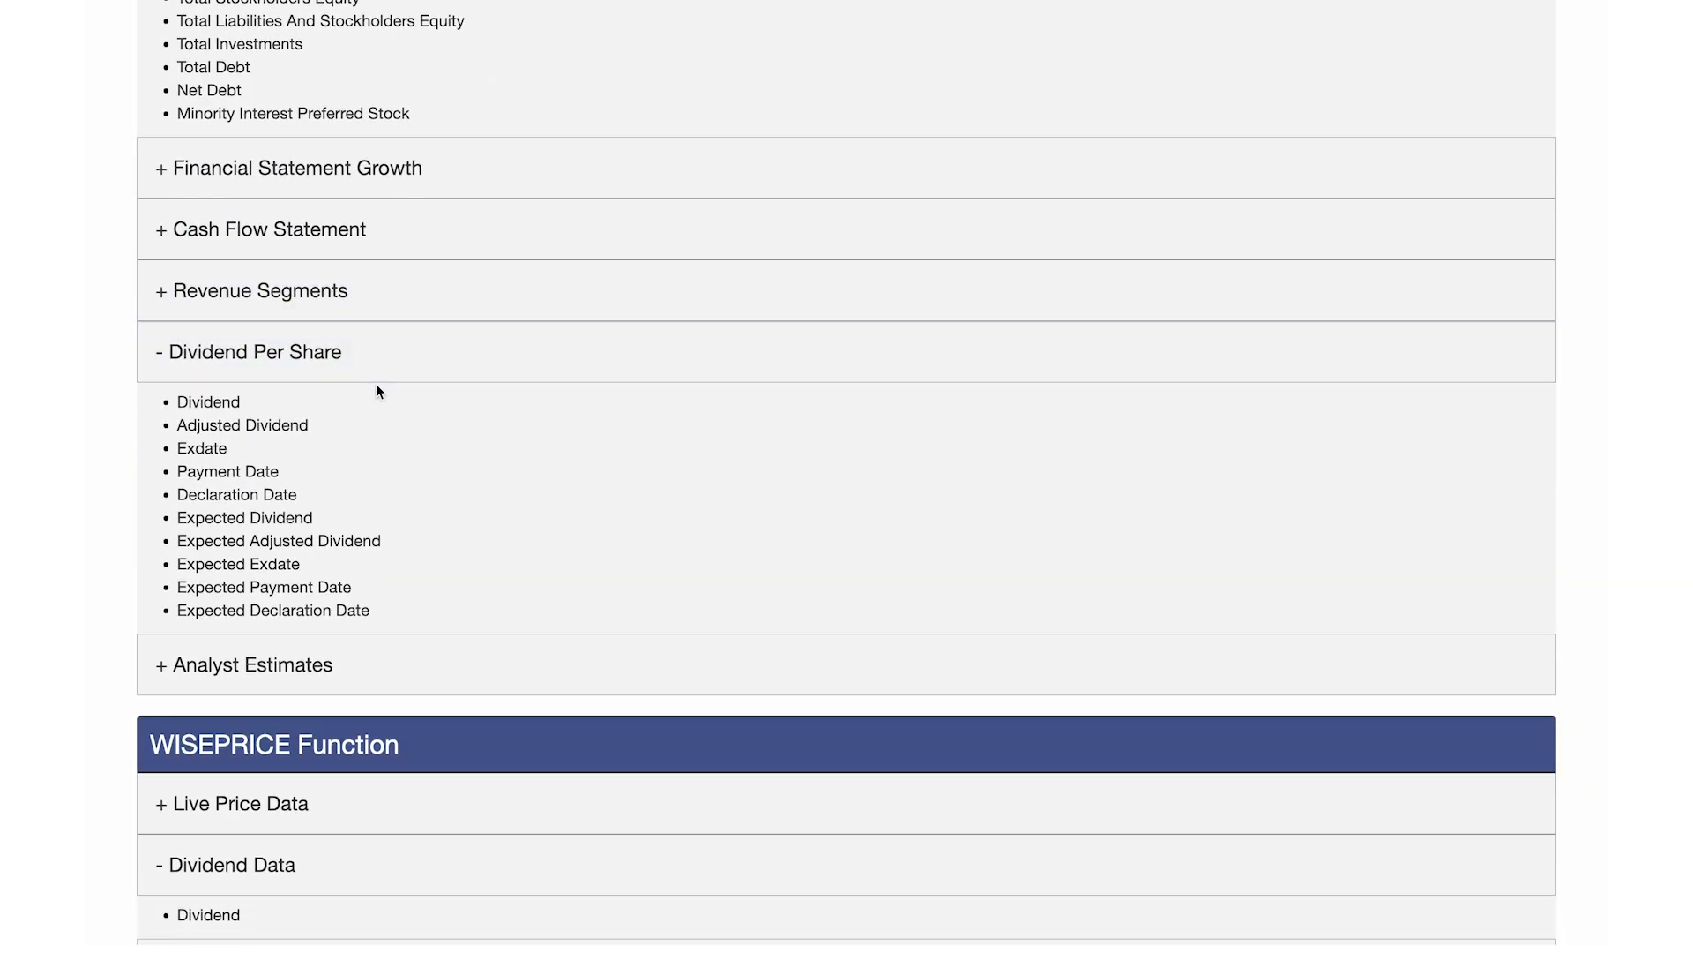
scroll(388, 384, down, 1)
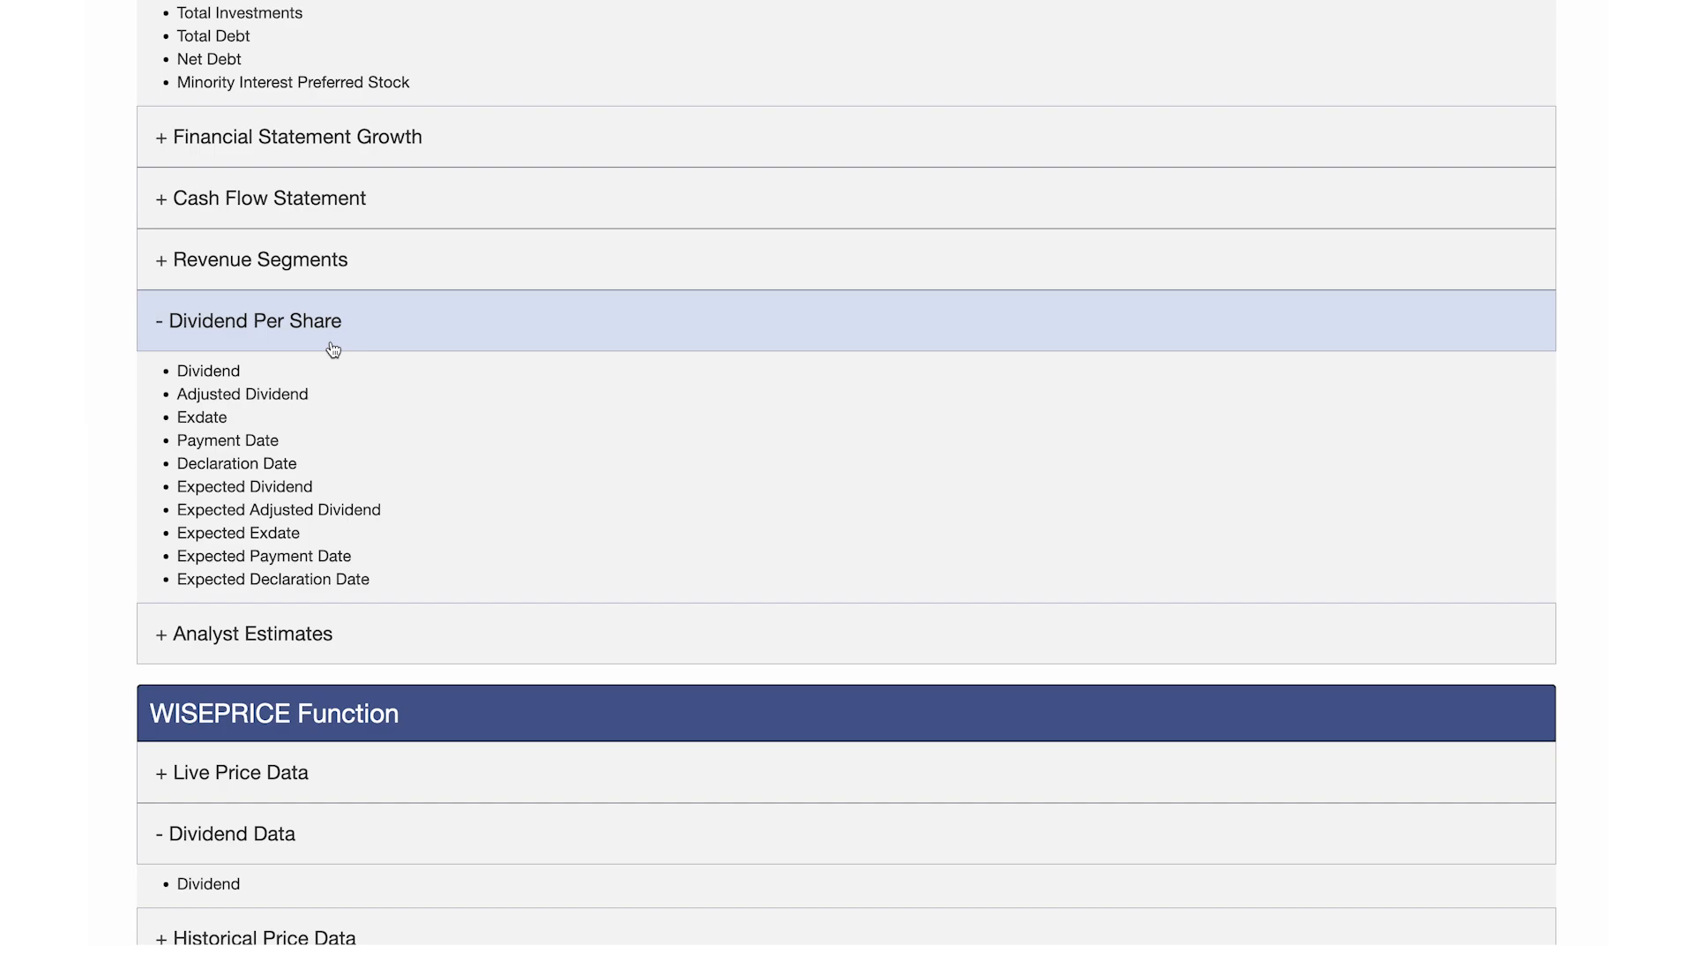
scroll(227, 377, down, 1)
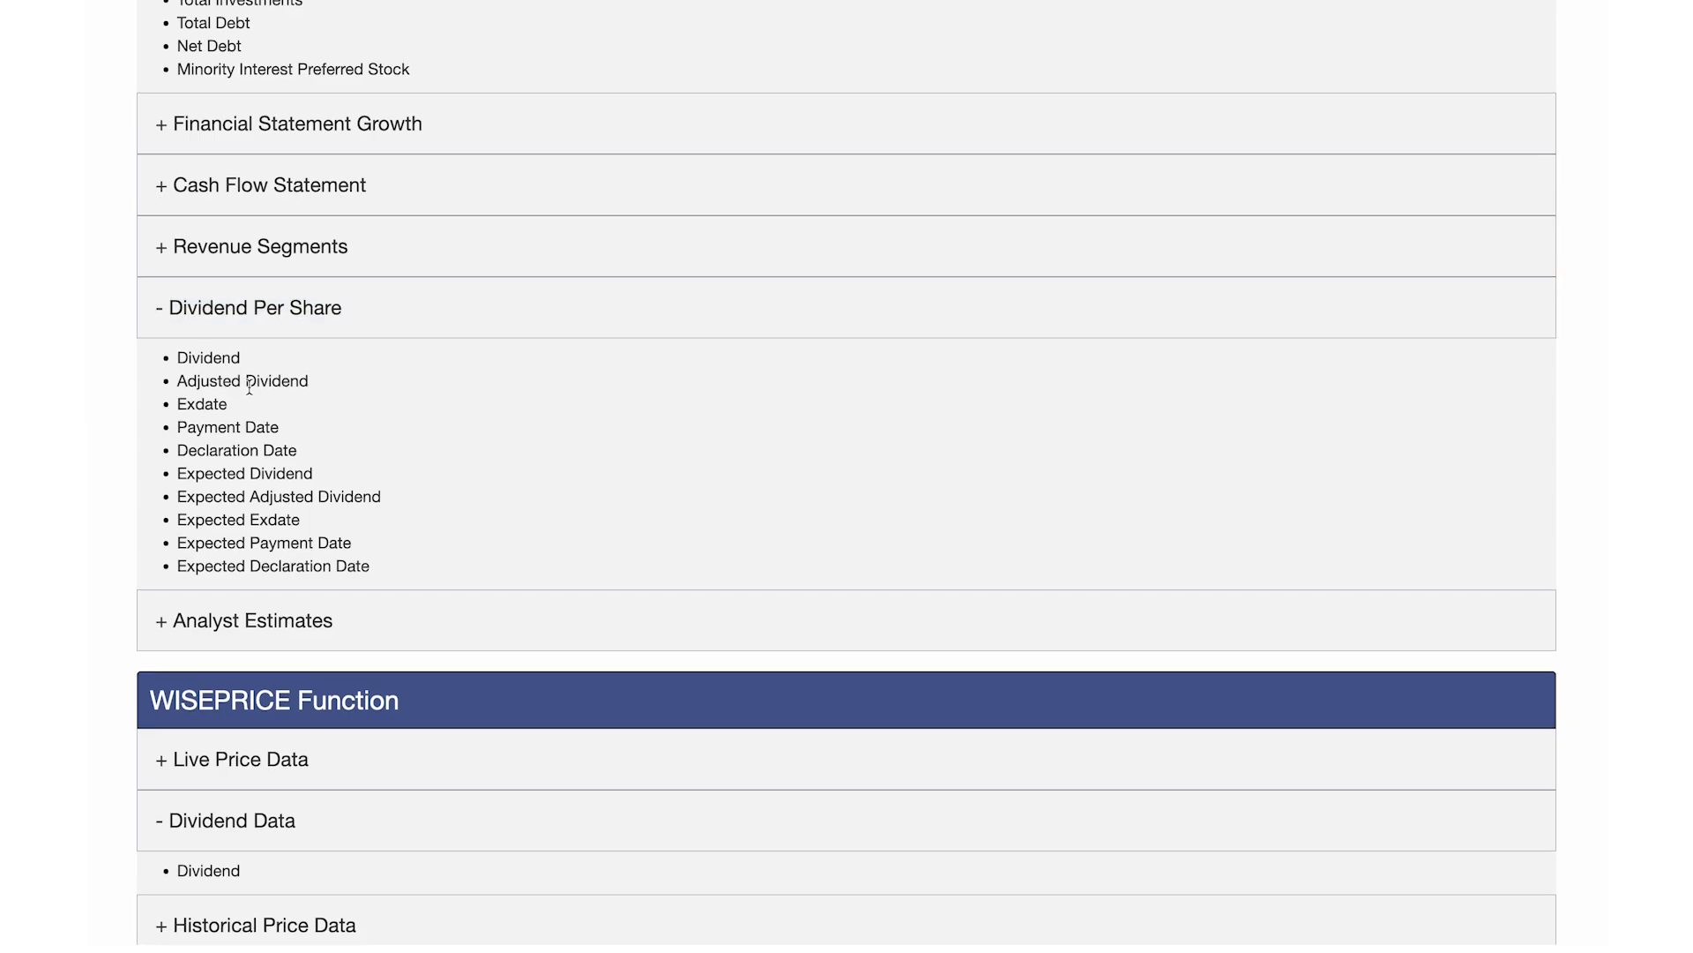
scroll(249, 386, down, 4)
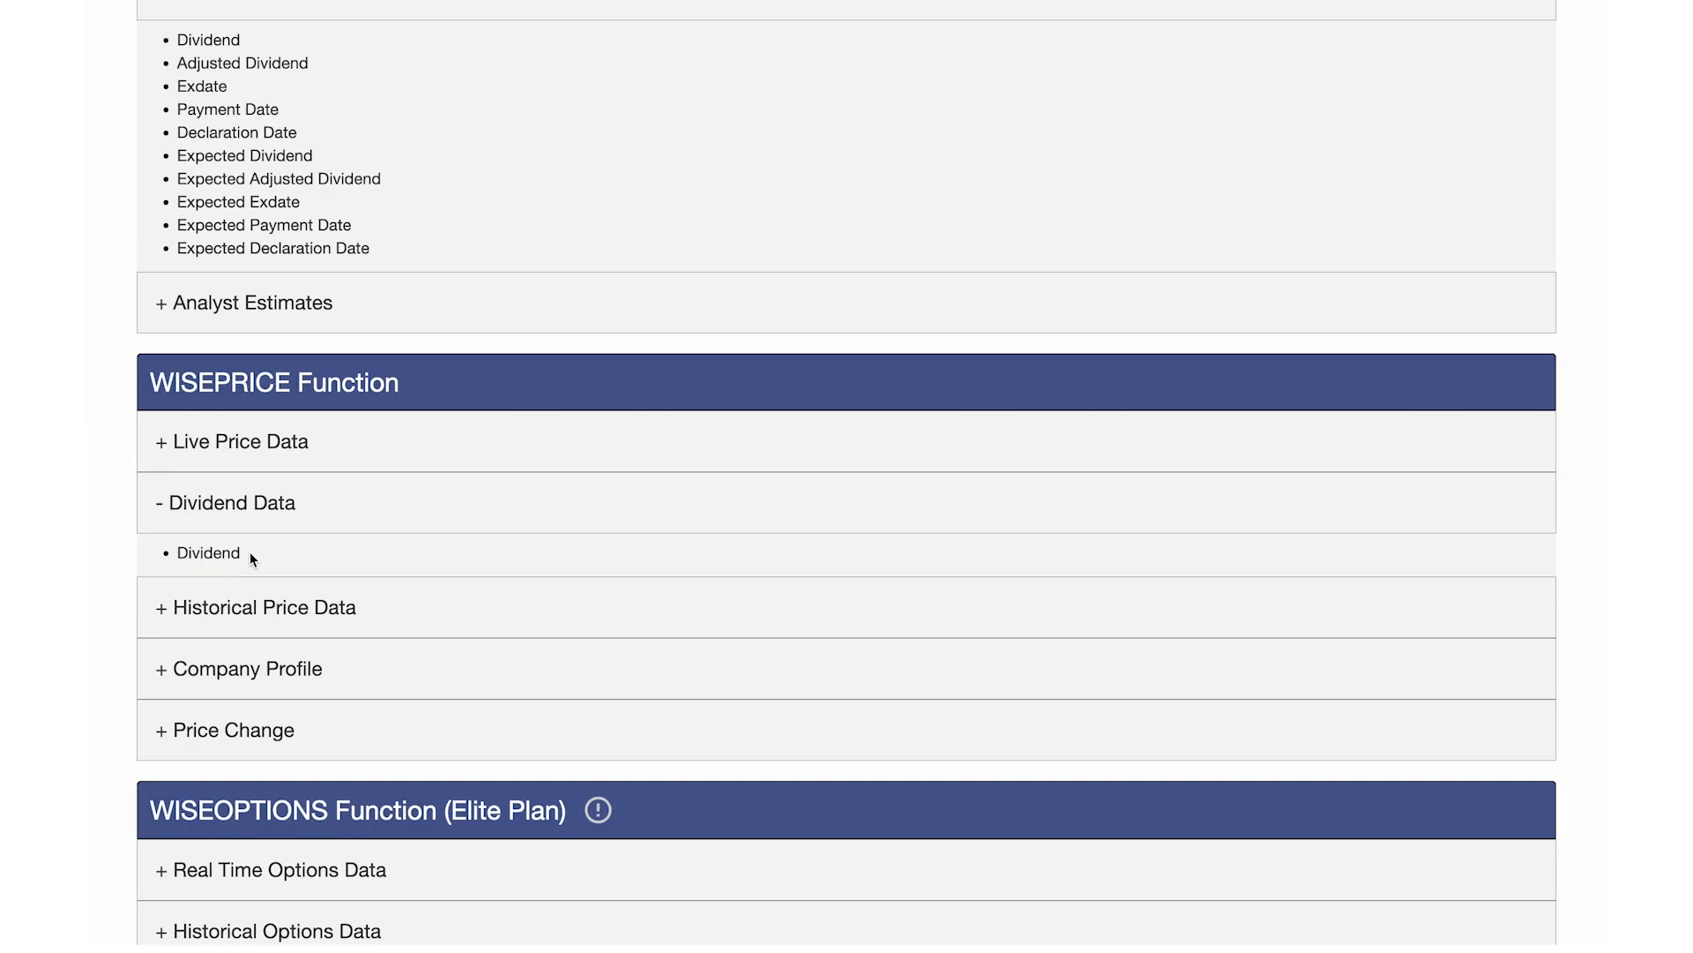
scroll(250, 552, down, 1)
Step: Search the dataset for 'divi' to list the dividend fields, then return to Excel
key(super+f)
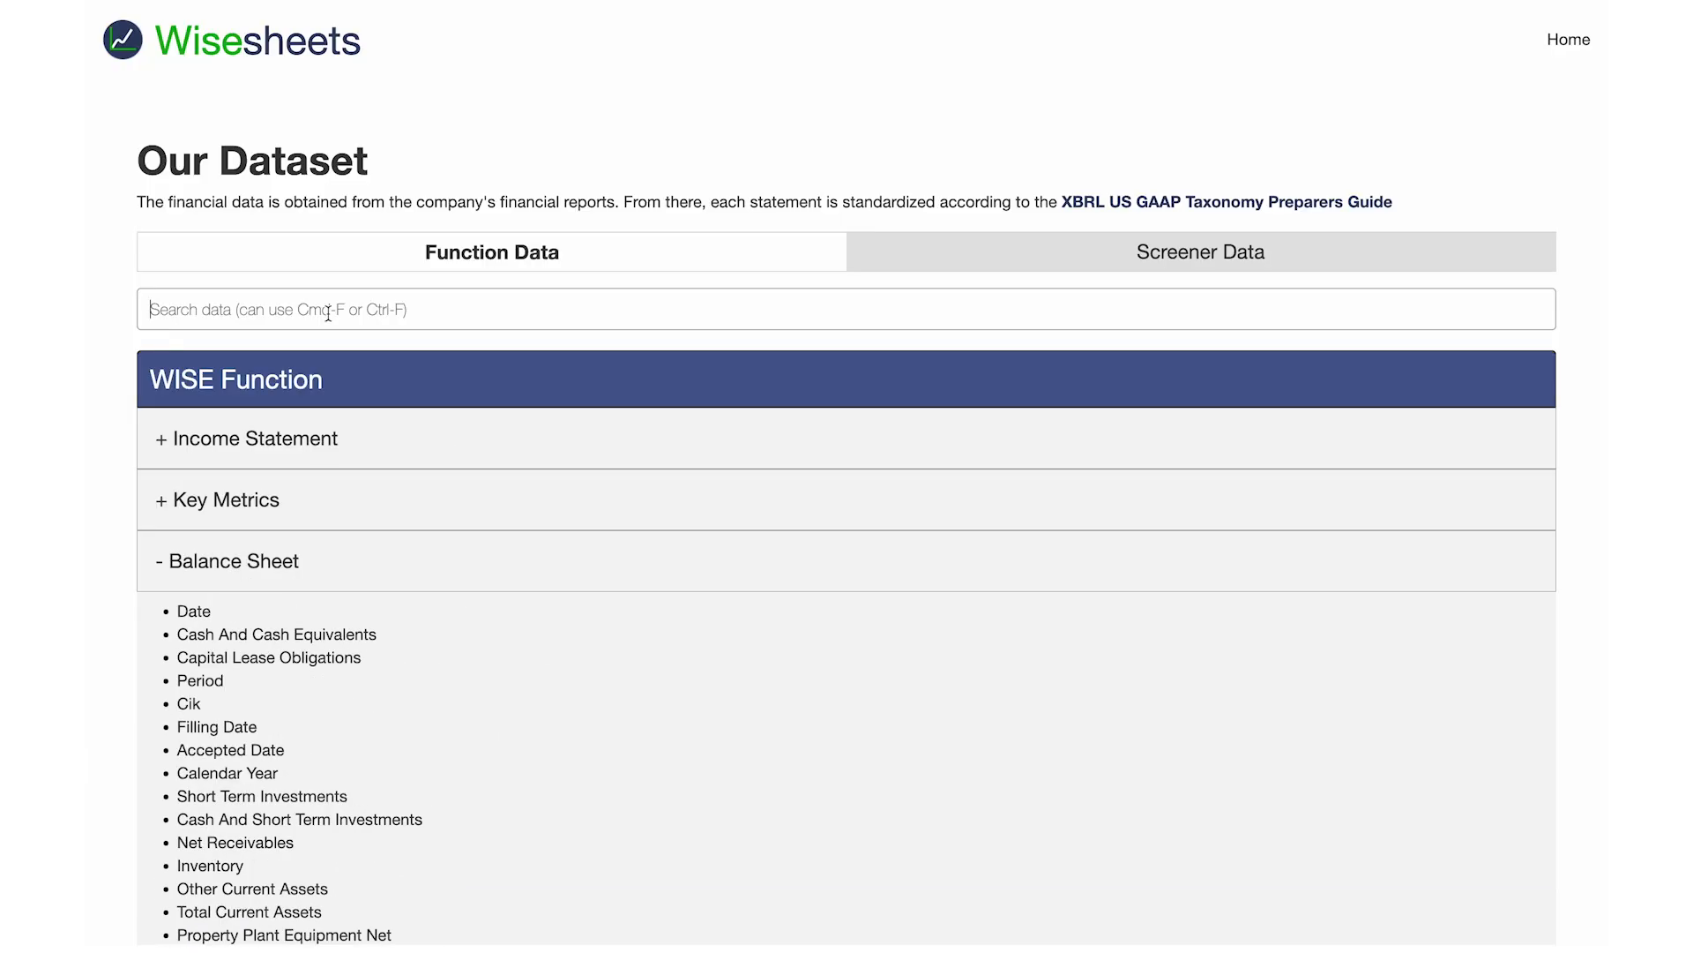
text(divi)
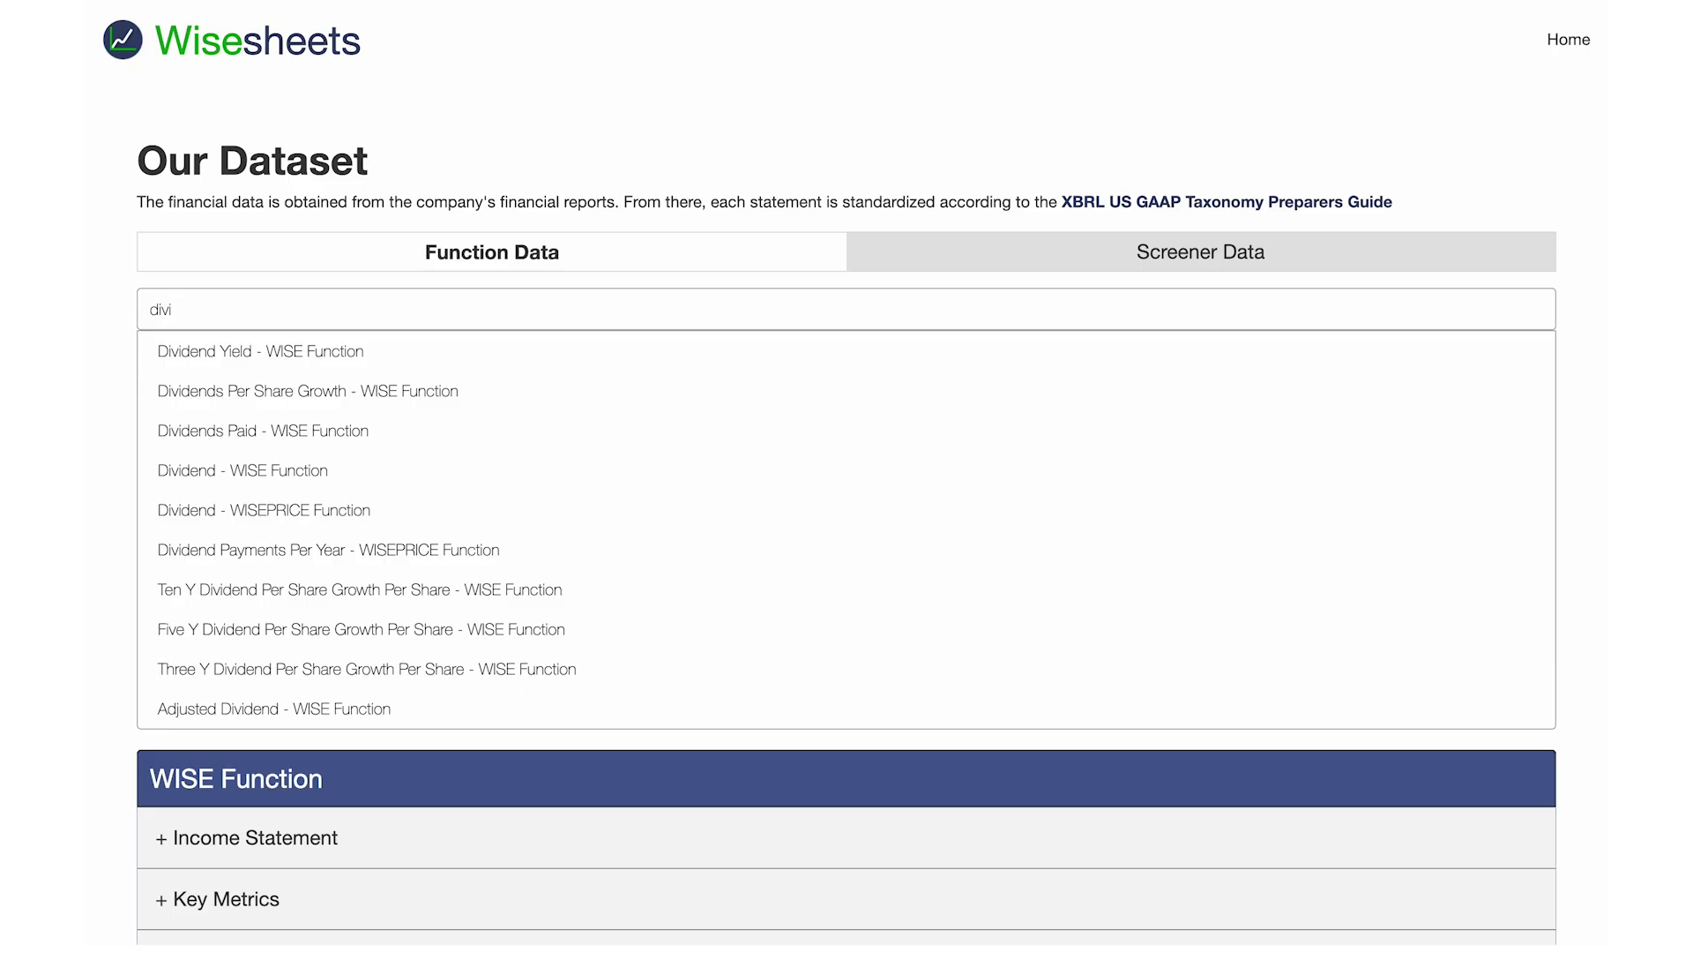
key(ctrl+Left)
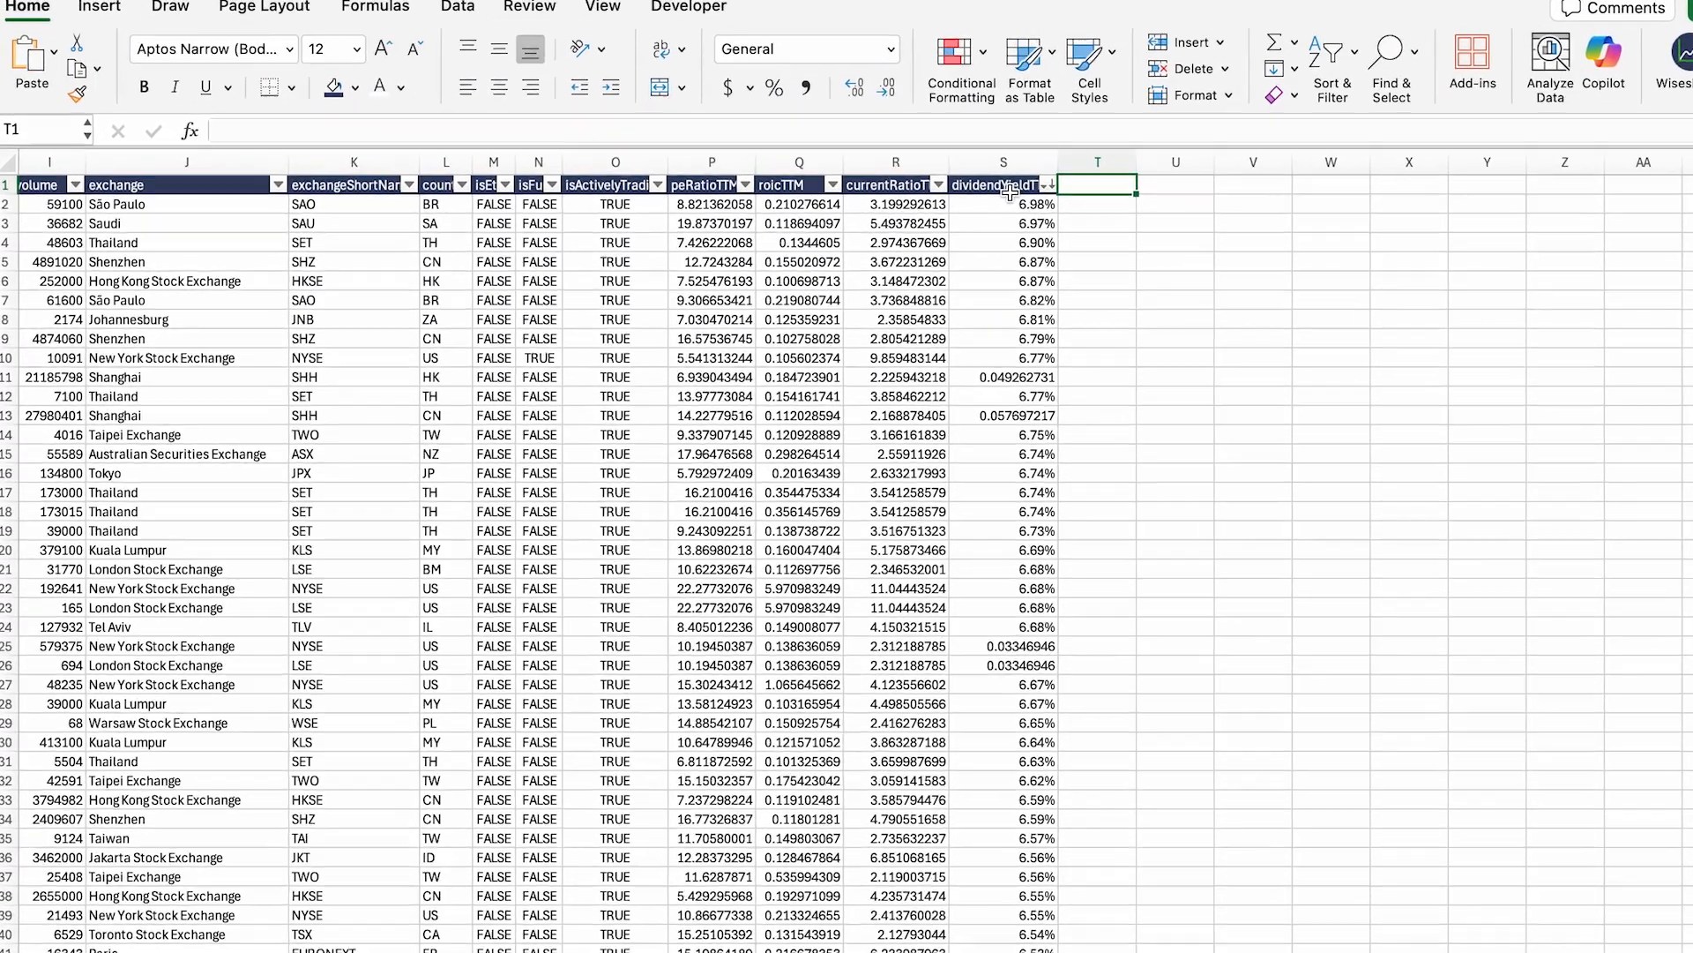
Step: Copy the dividendYieldTTM header into T1, rename it 'dividend payments per year', and autofit column T
click(960, 192)
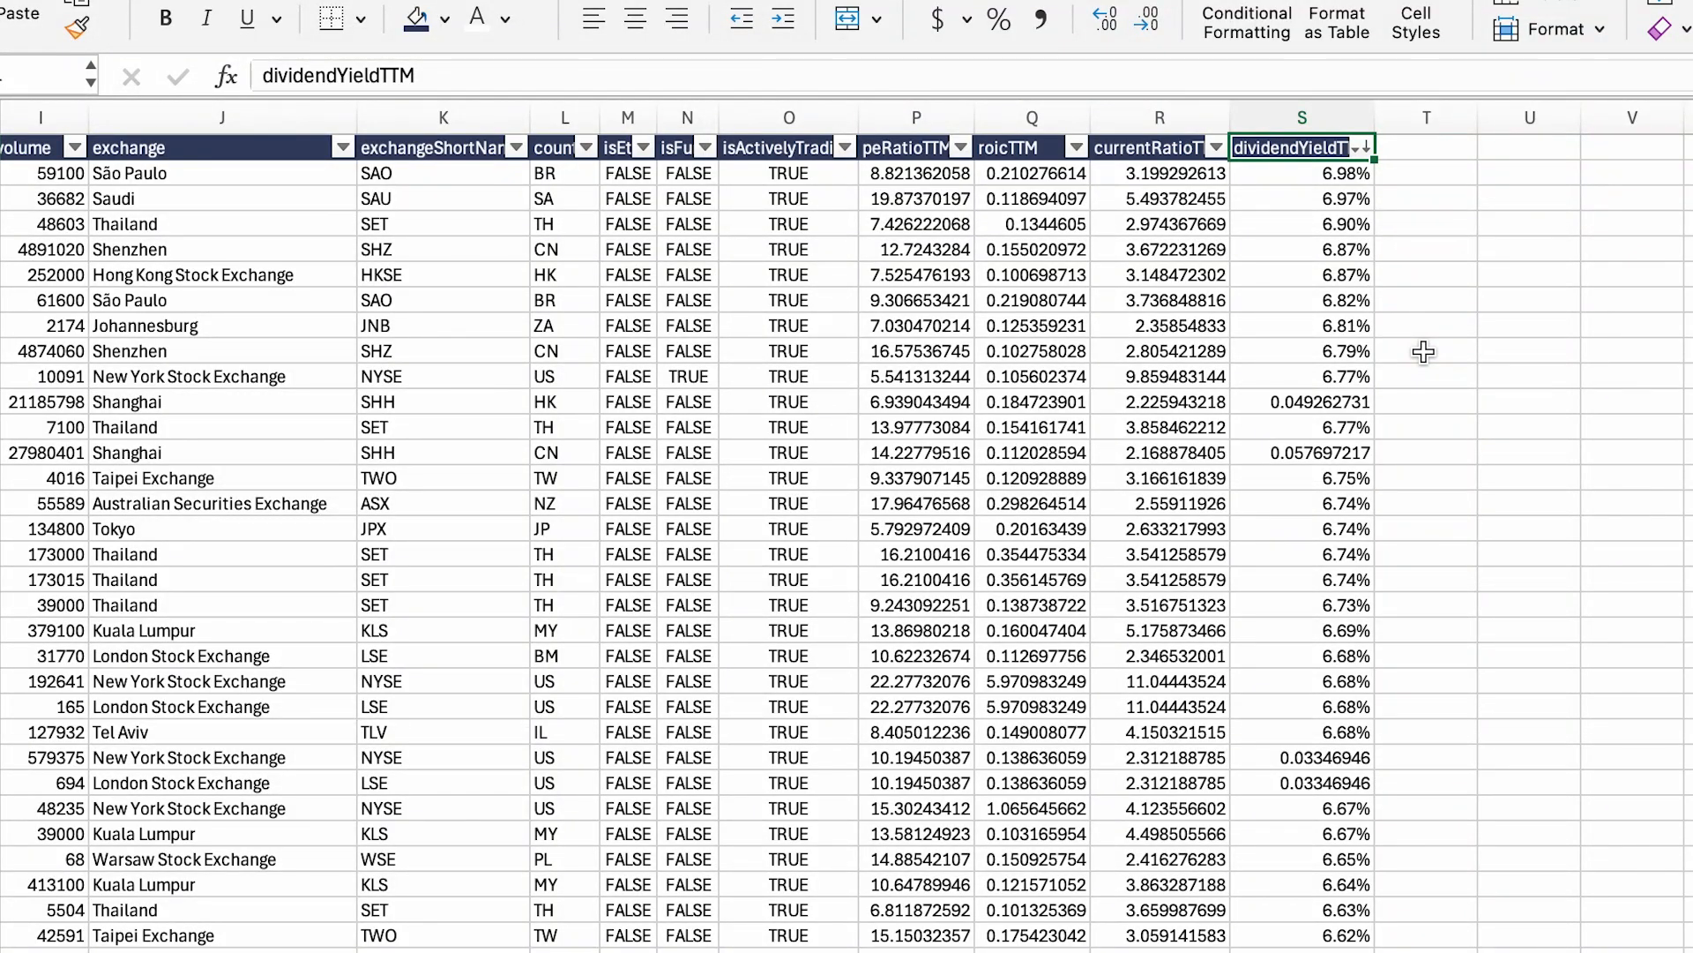
key(super+c)
key(Right)
key(super+v)
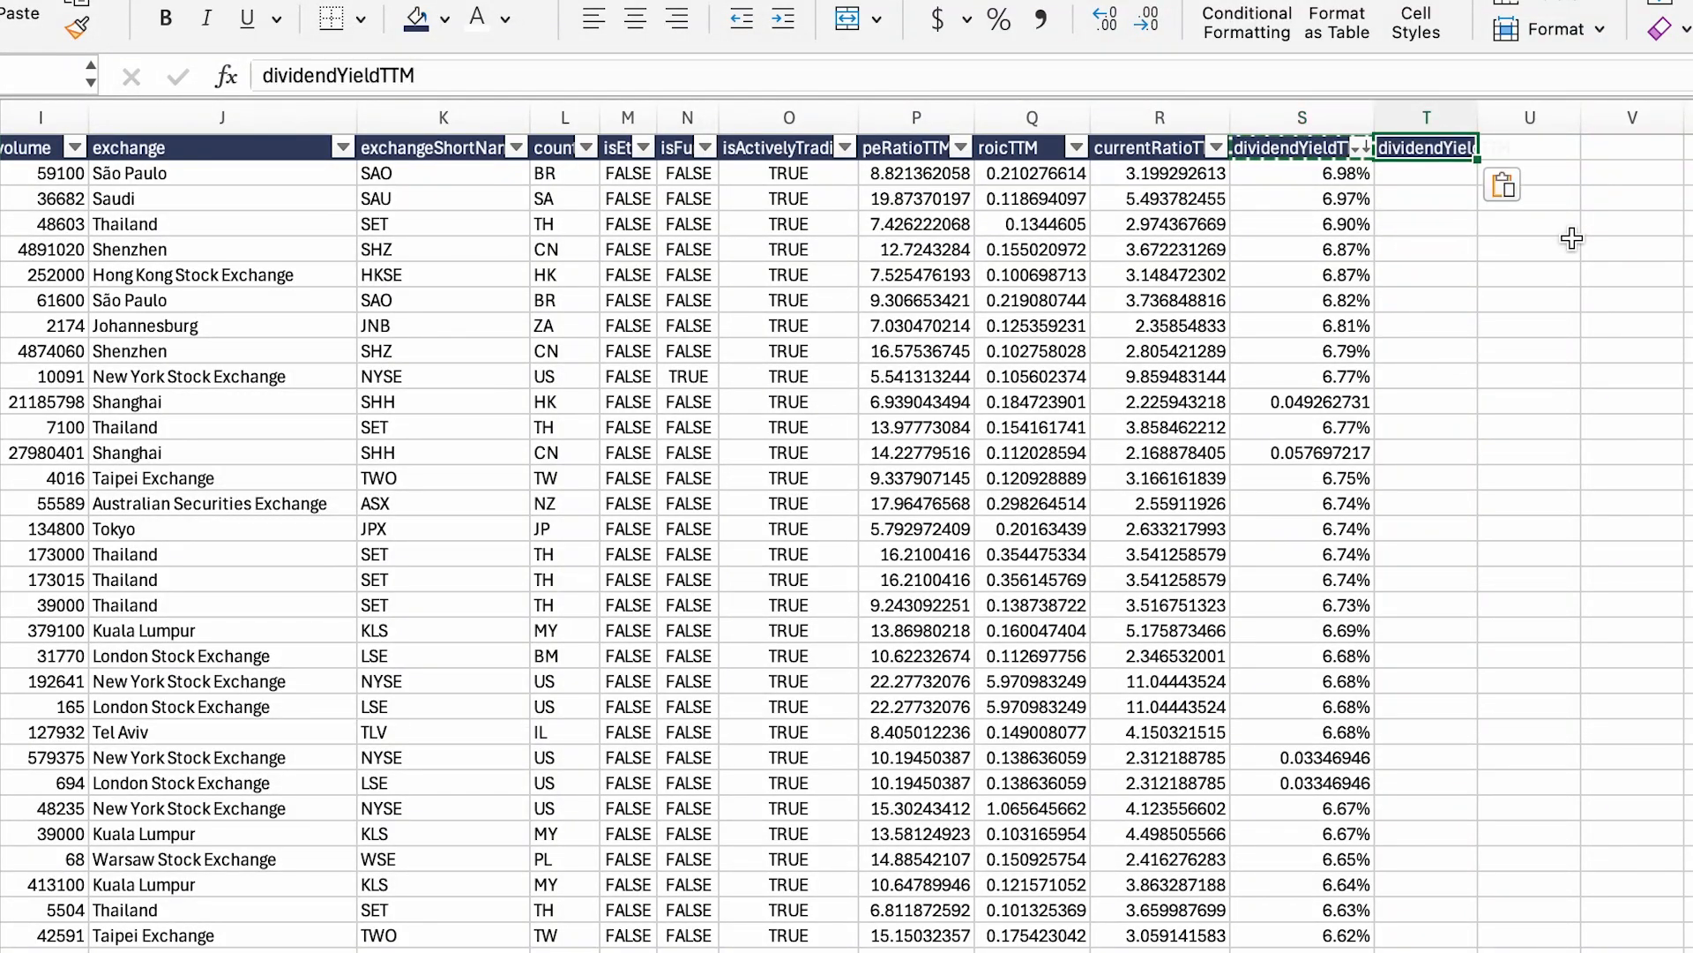
double_click(1478, 117)
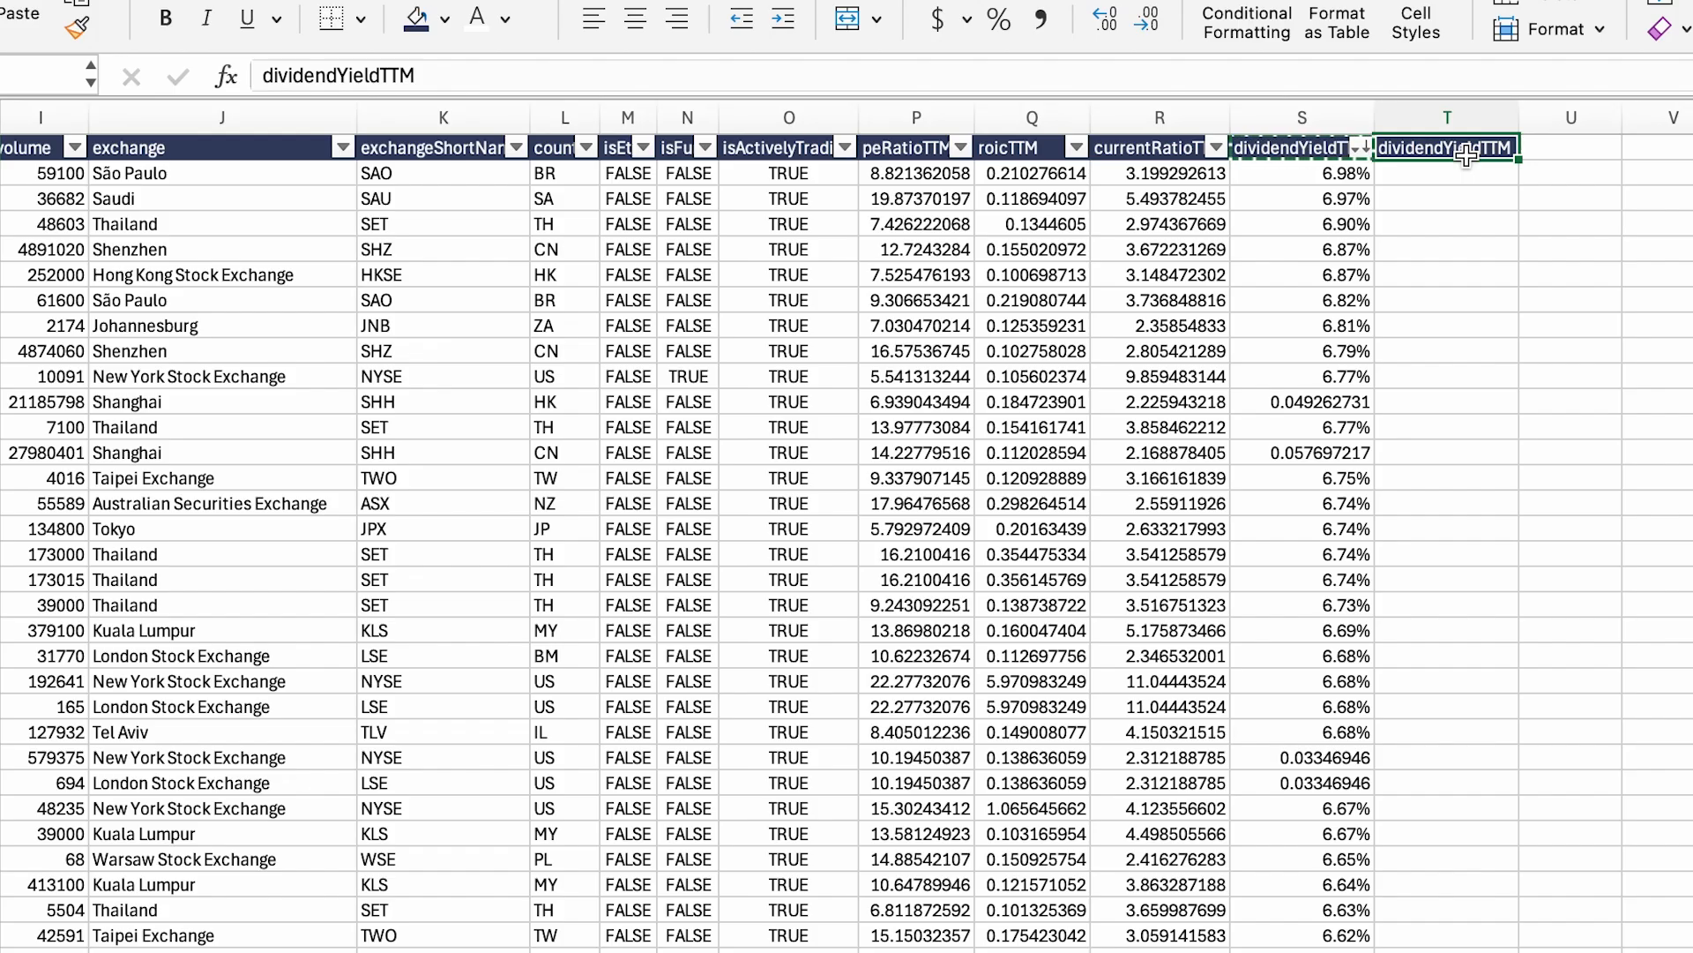
text(\)
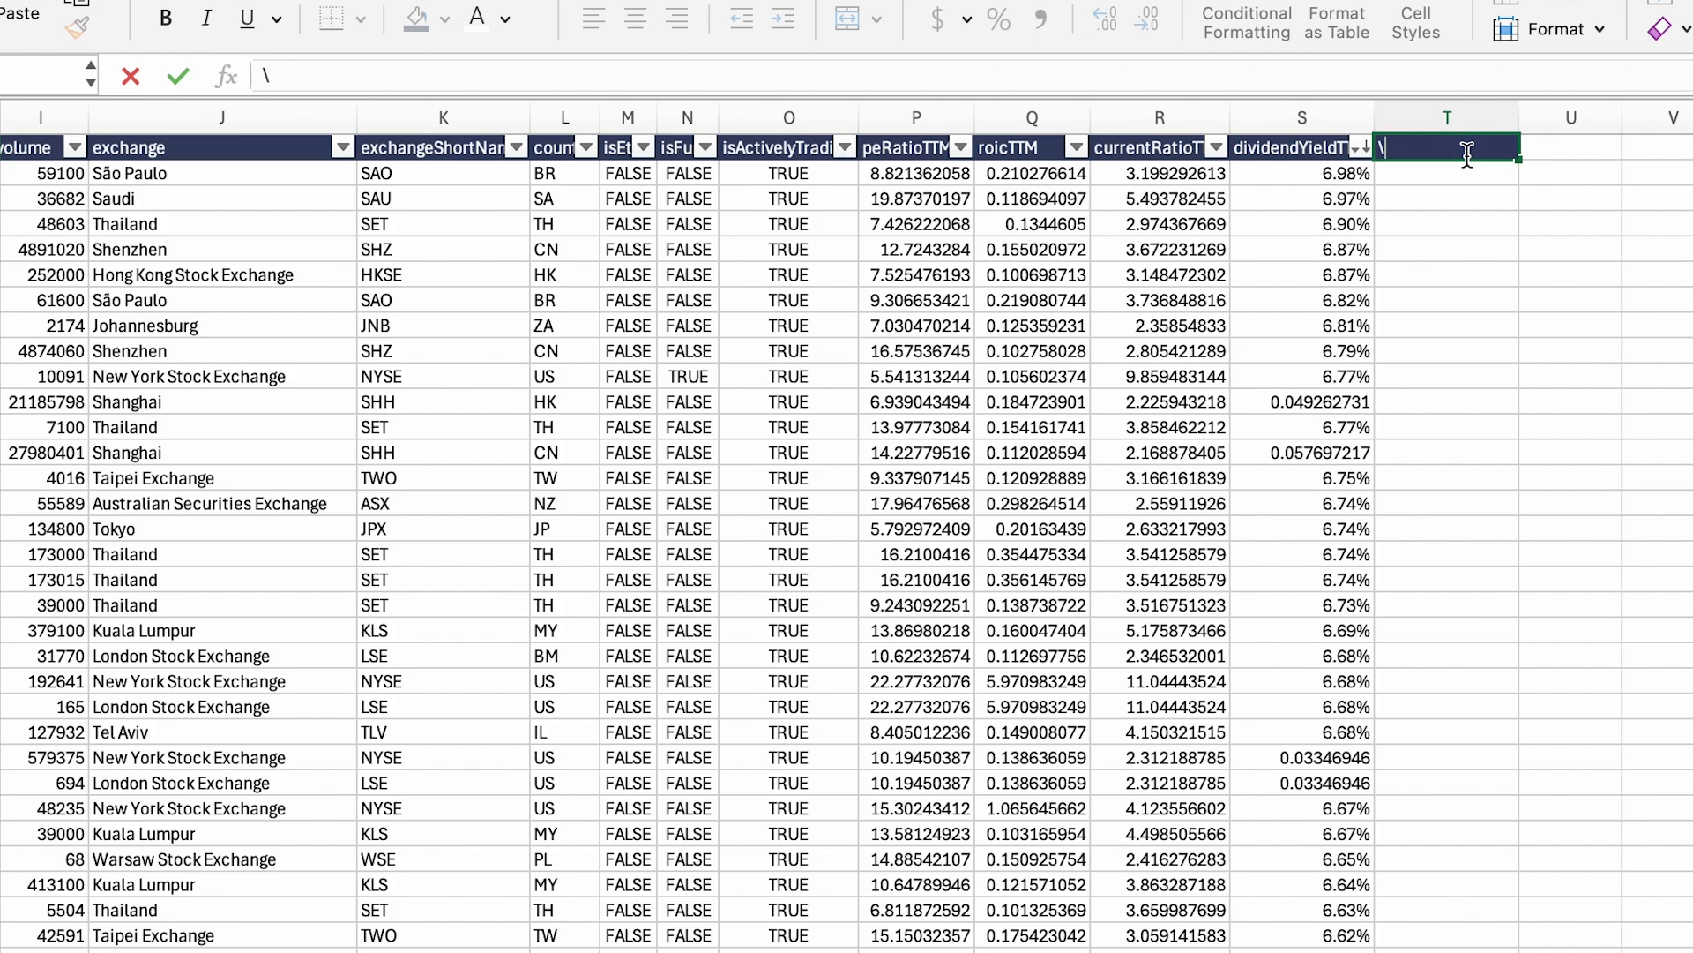
key(BackSpace)
text(dividend p)
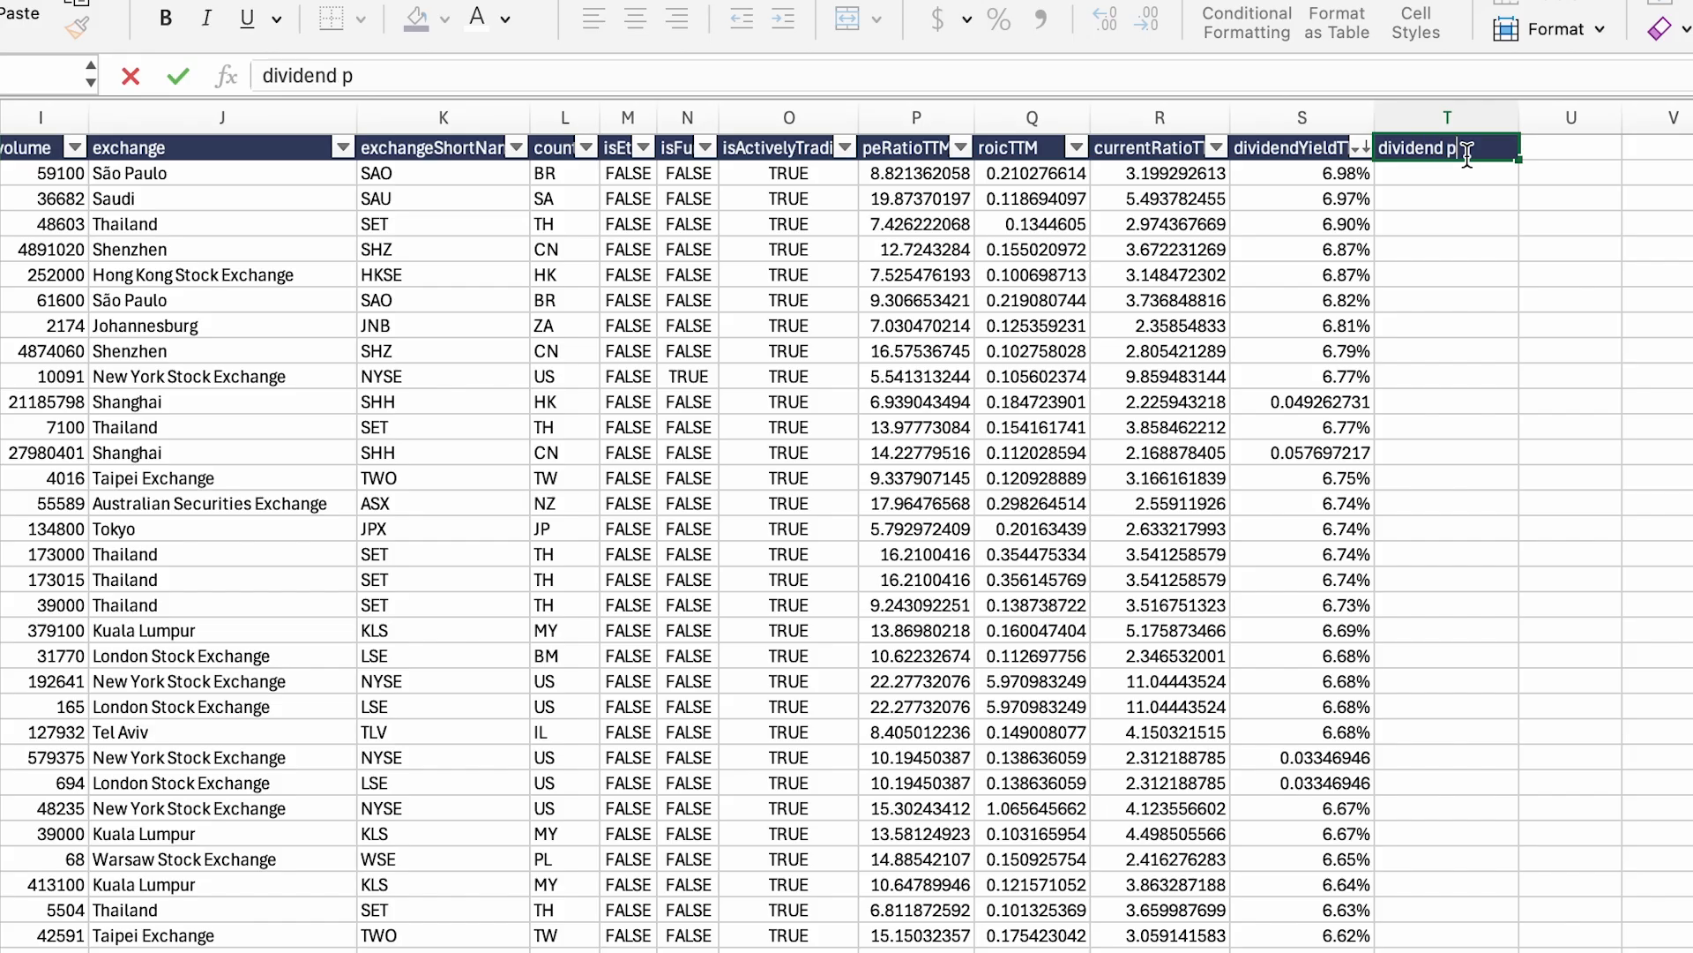
text(ayments per year)
key(Return)
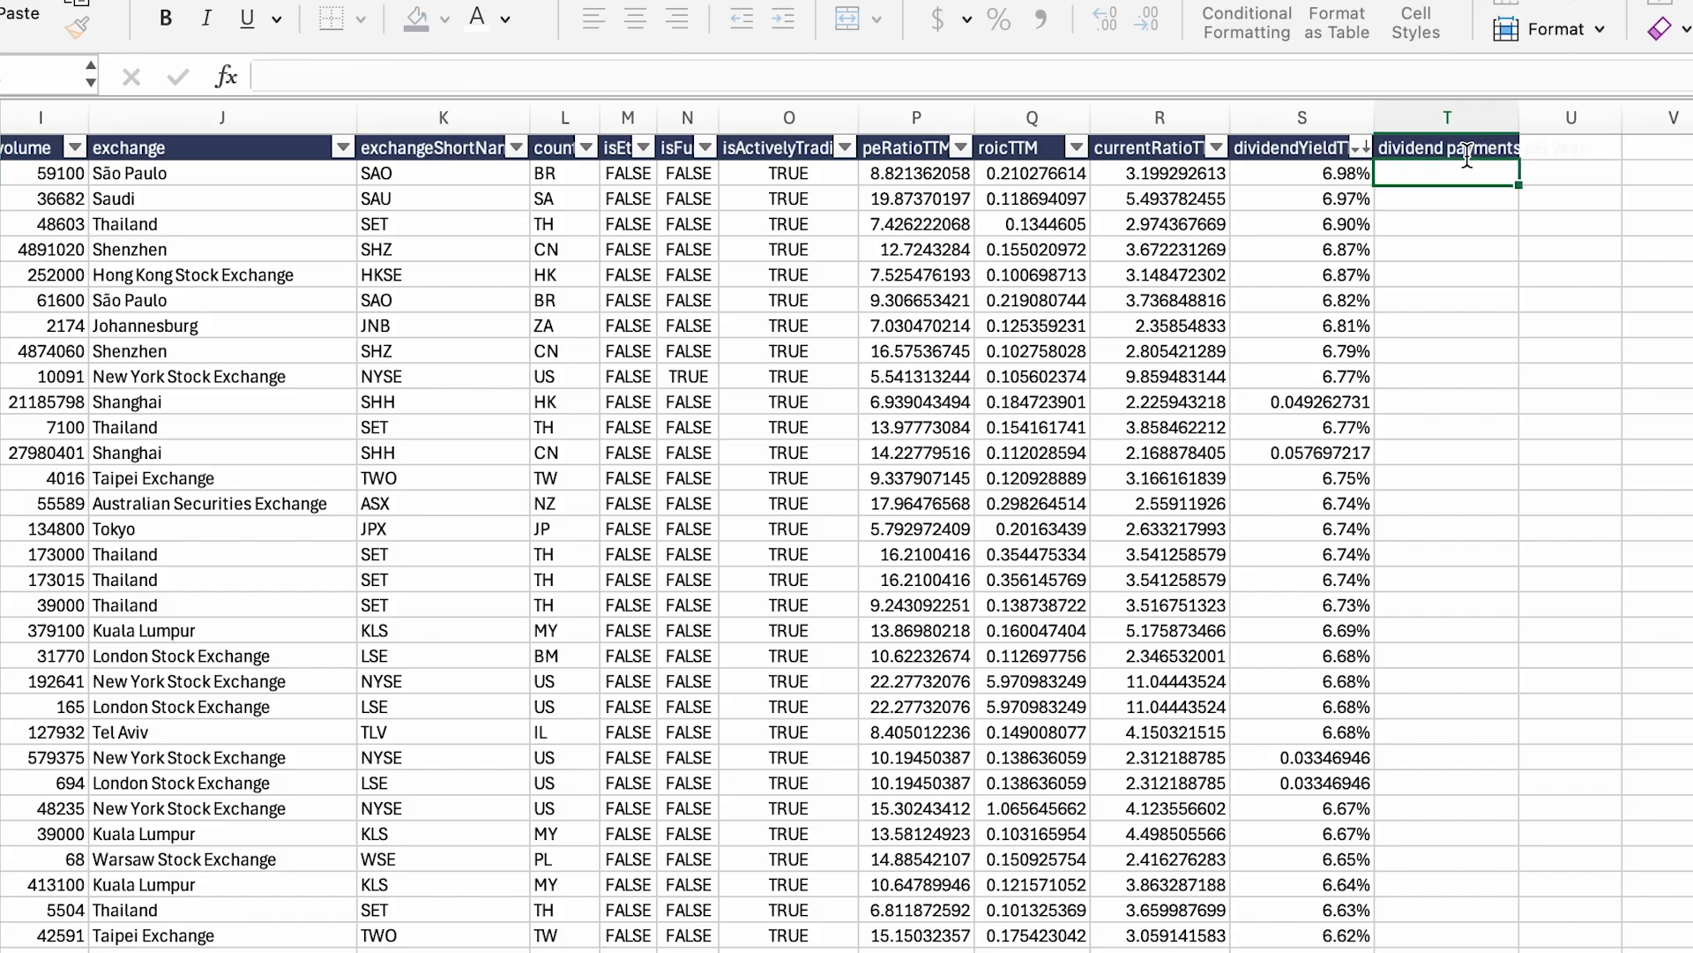
double_click(1521, 118)
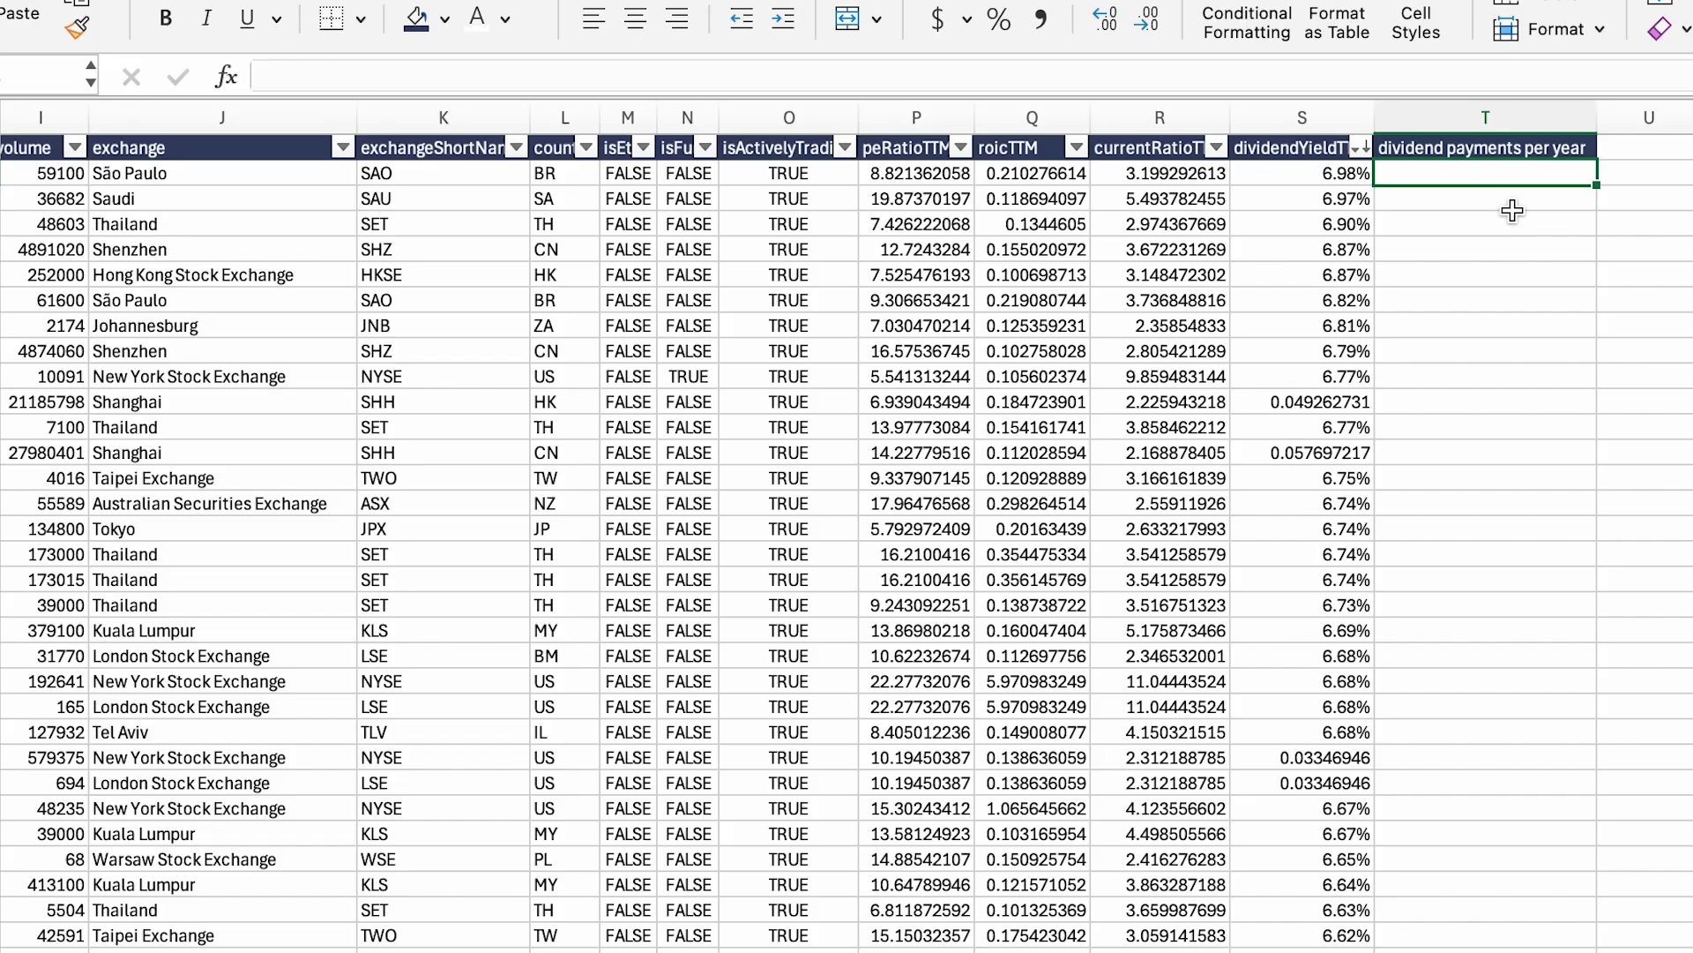
Step: Enter =WISEPRICE(A2:A988,T1) in T2 to fill yearly payment counts such as 4, 1 and 12
text(=wise)
key(Down)
key(Down)
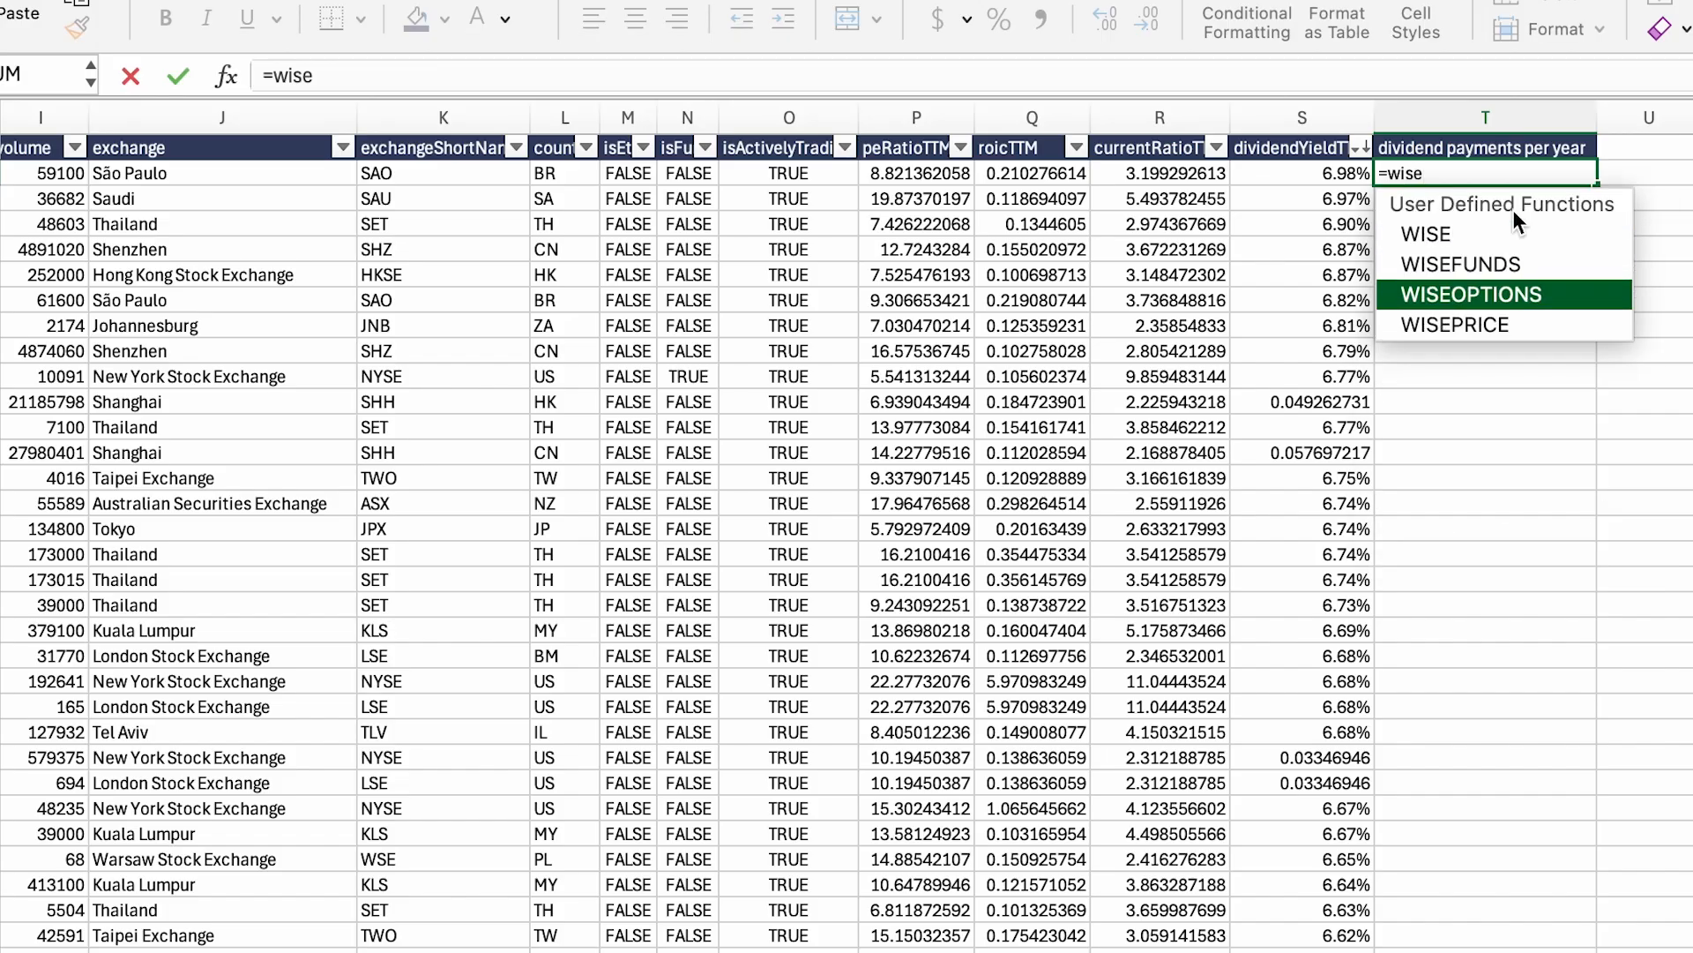
key(Down)
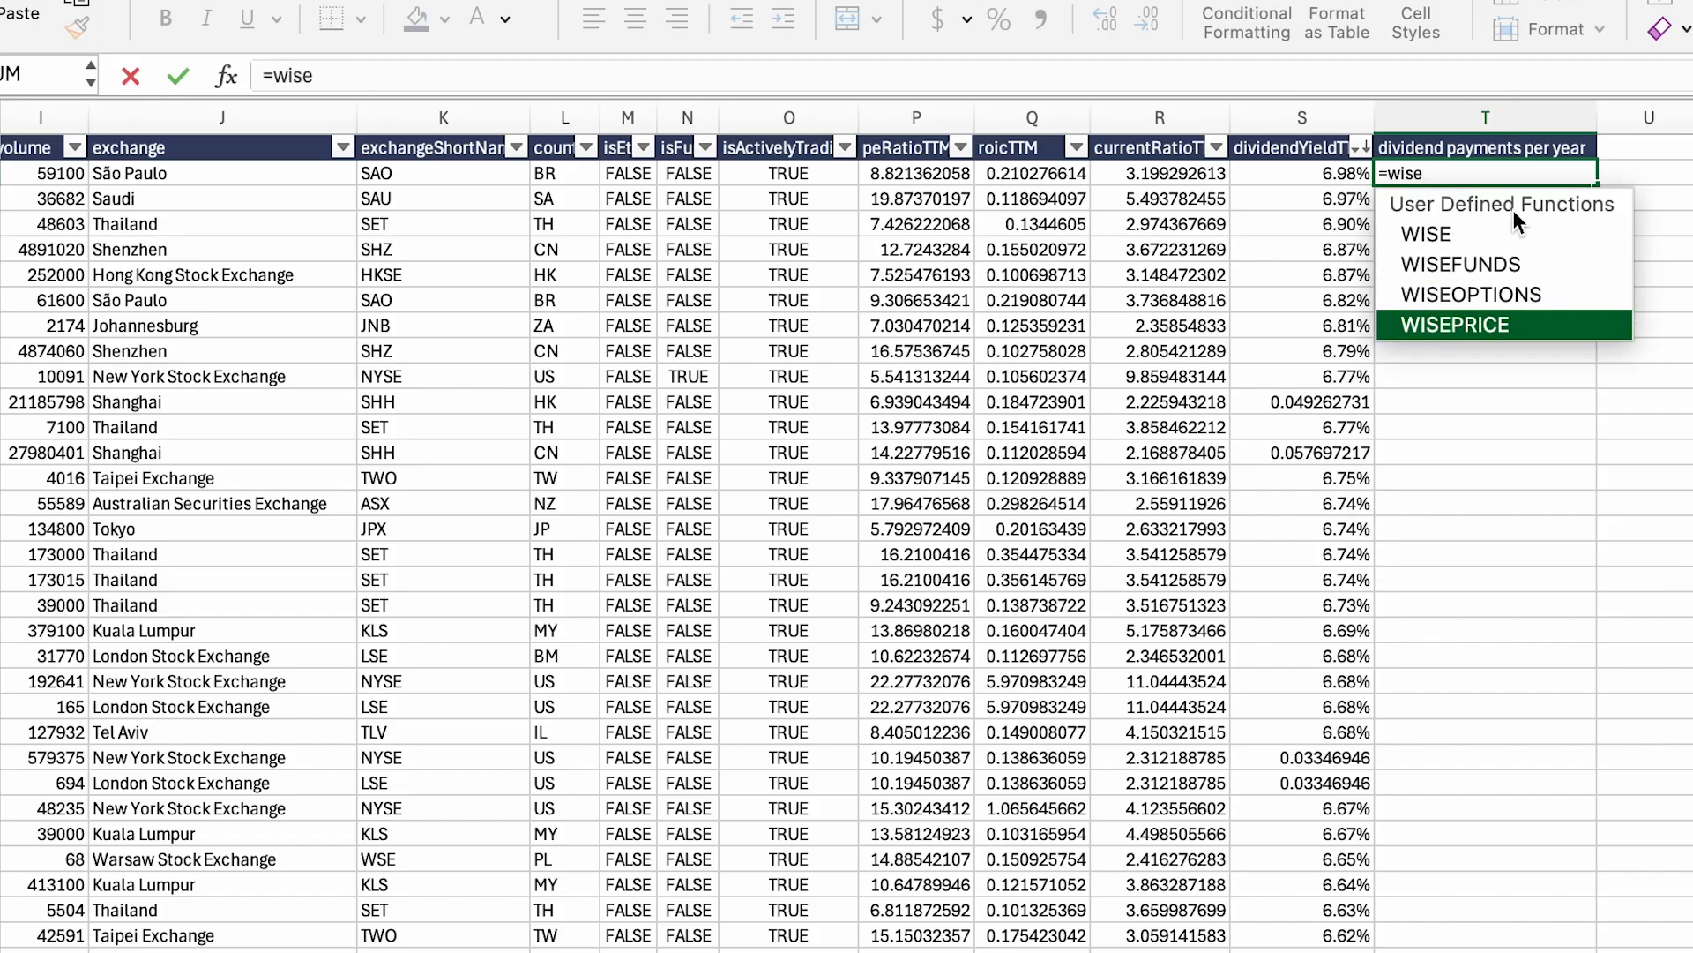
key(Tab)
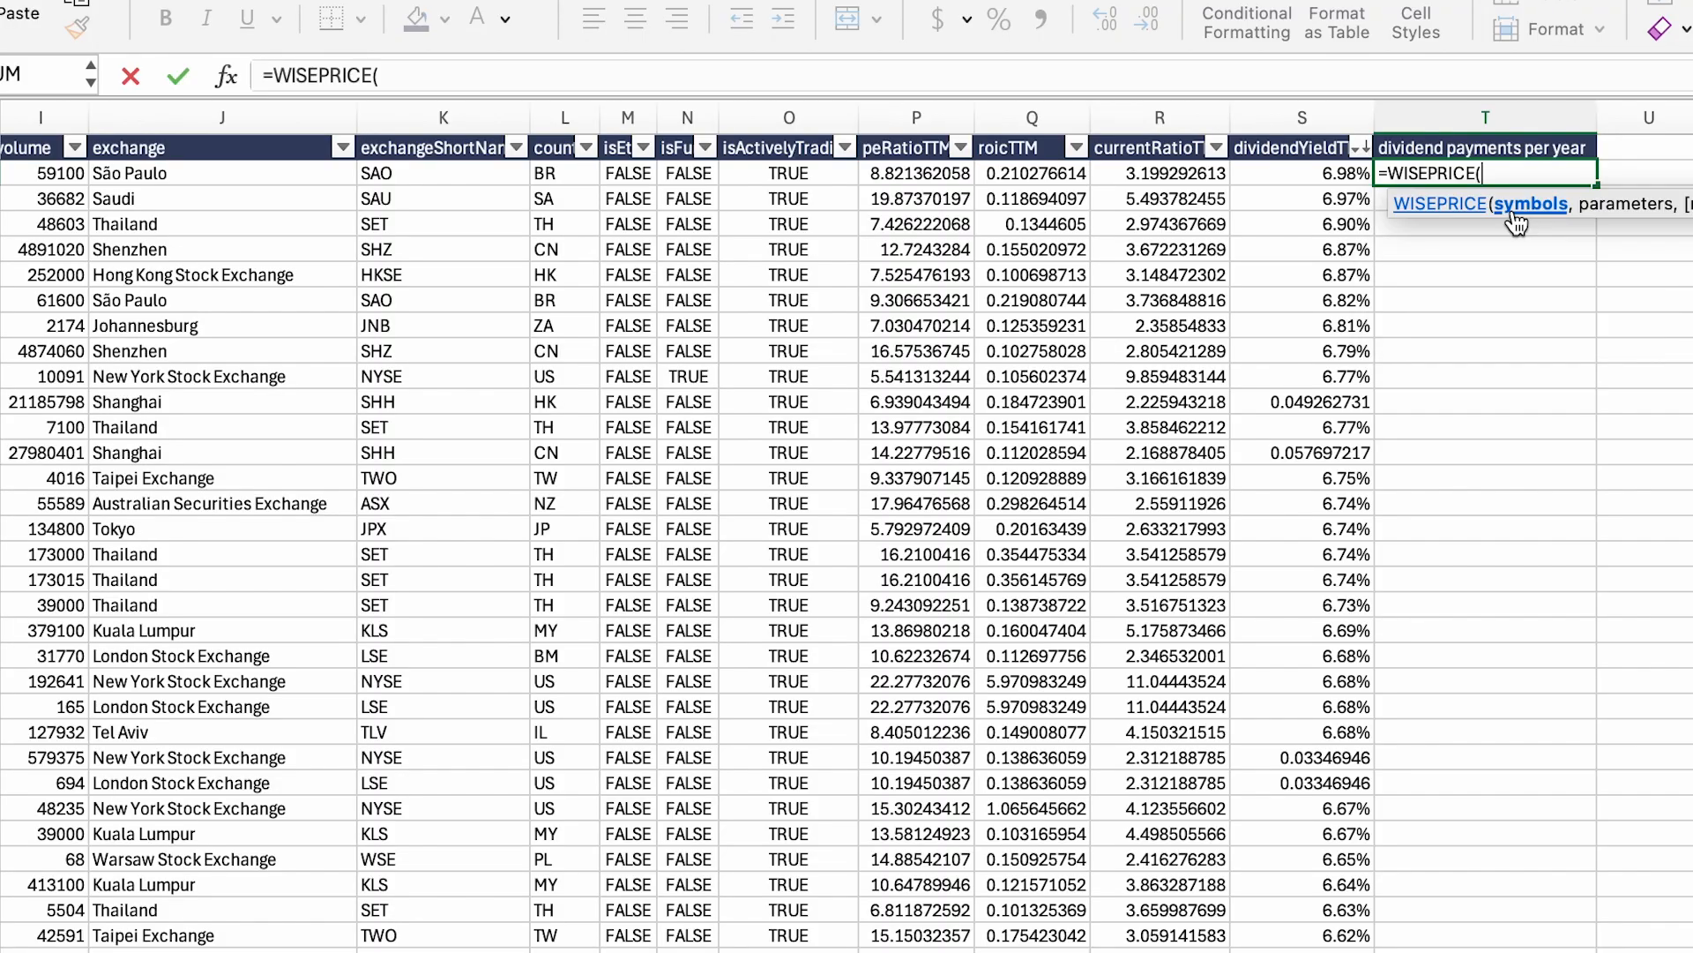
scroll(1288, 272, left, 10)
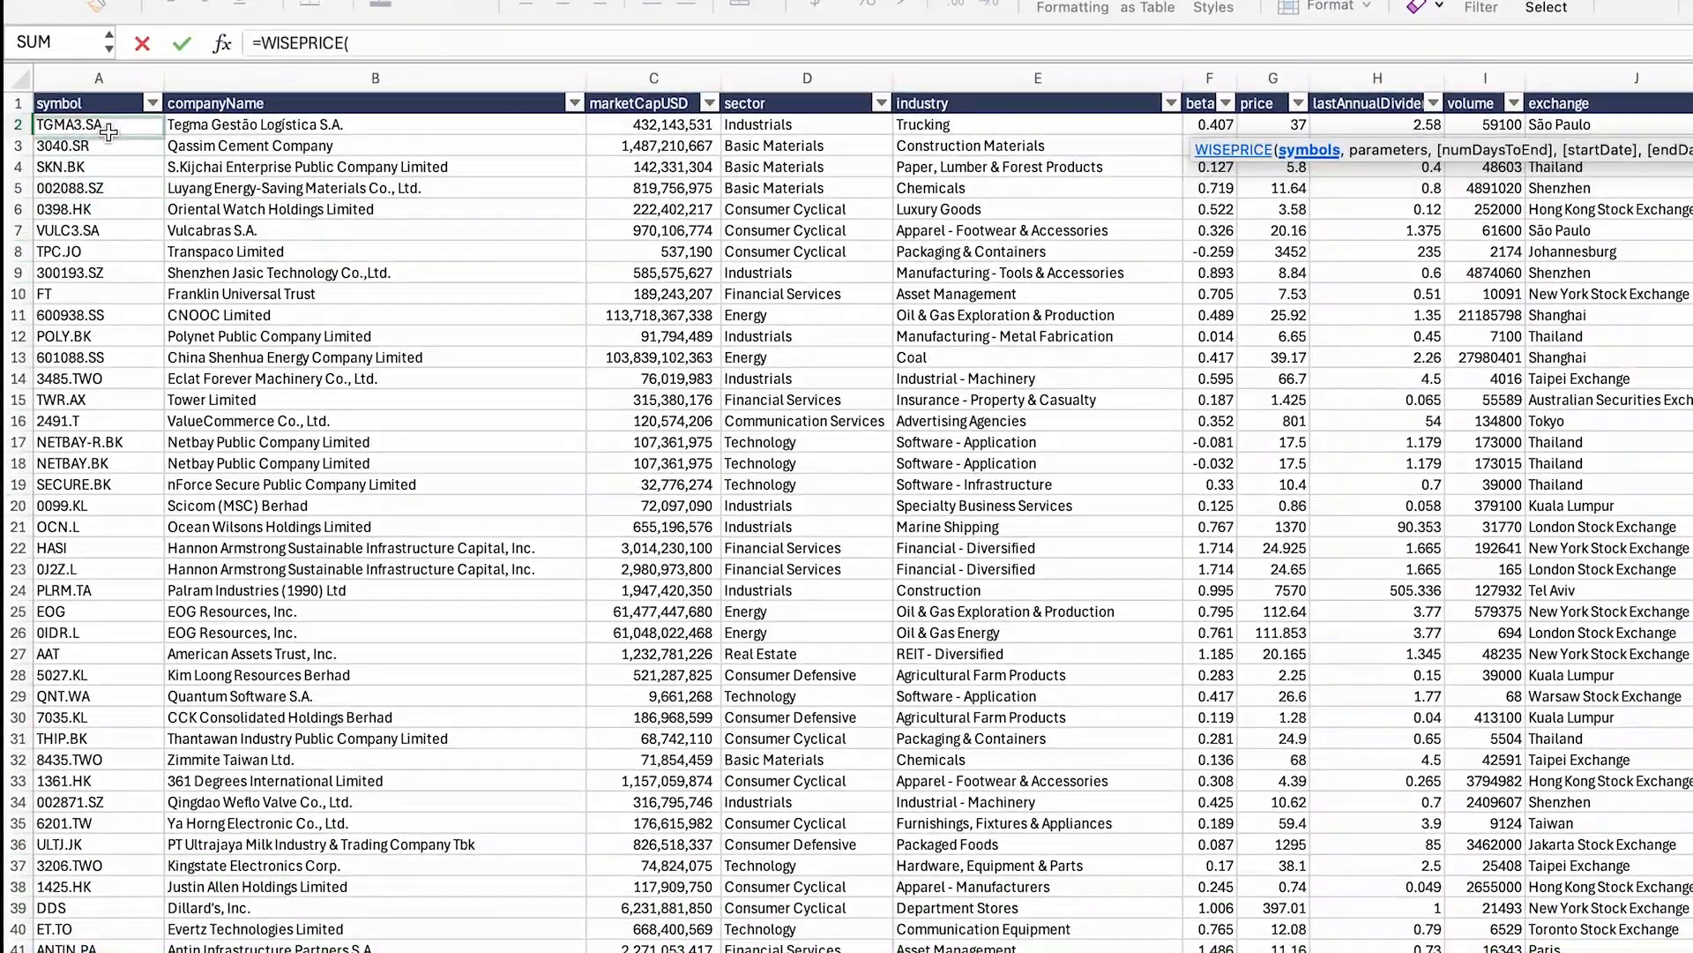
drag(99, 126, 472, 38)
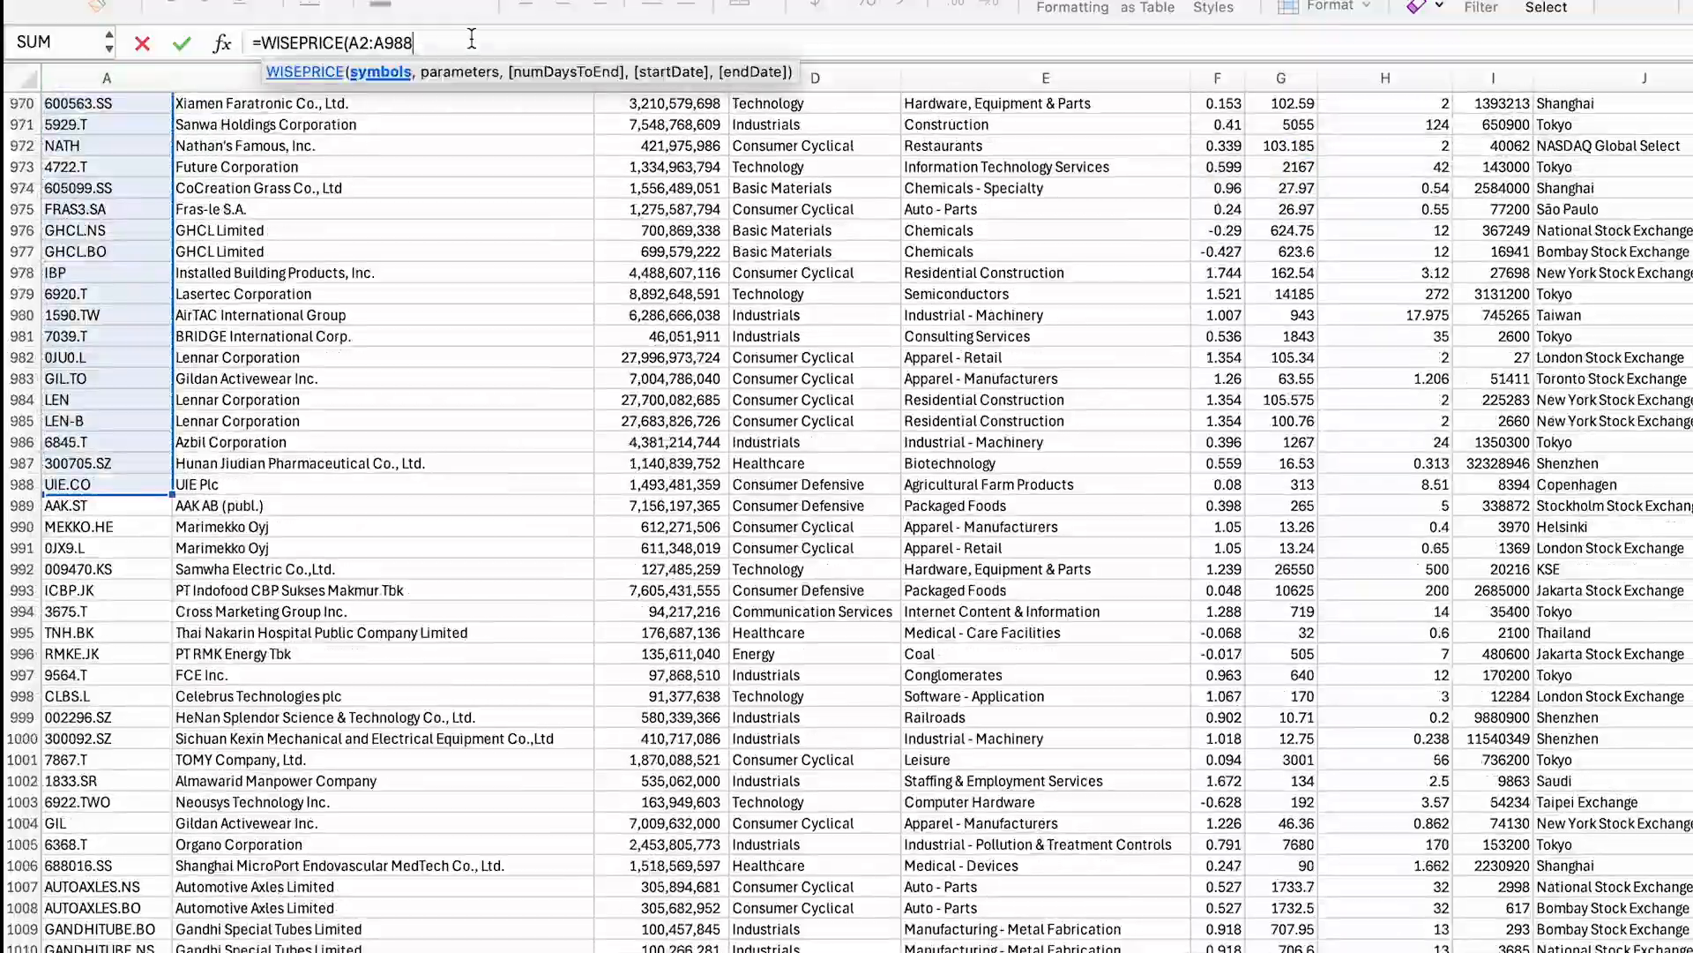
scroll(1686, 575, up, 20)
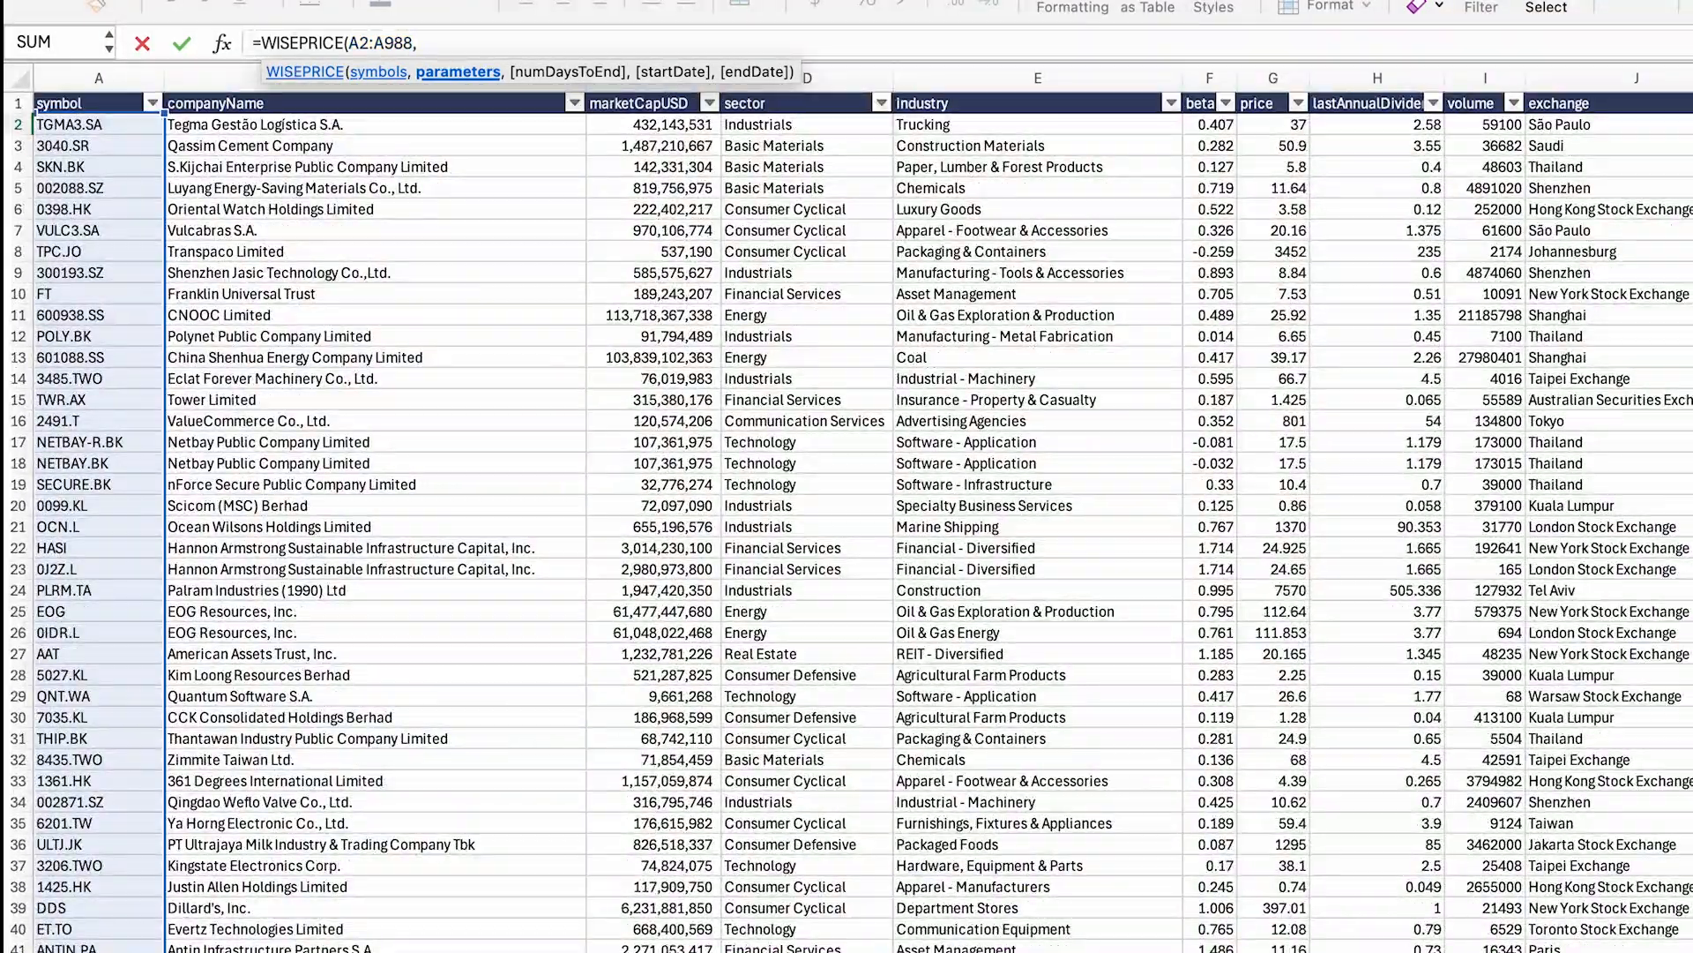
scroll(847, 520, right, 10)
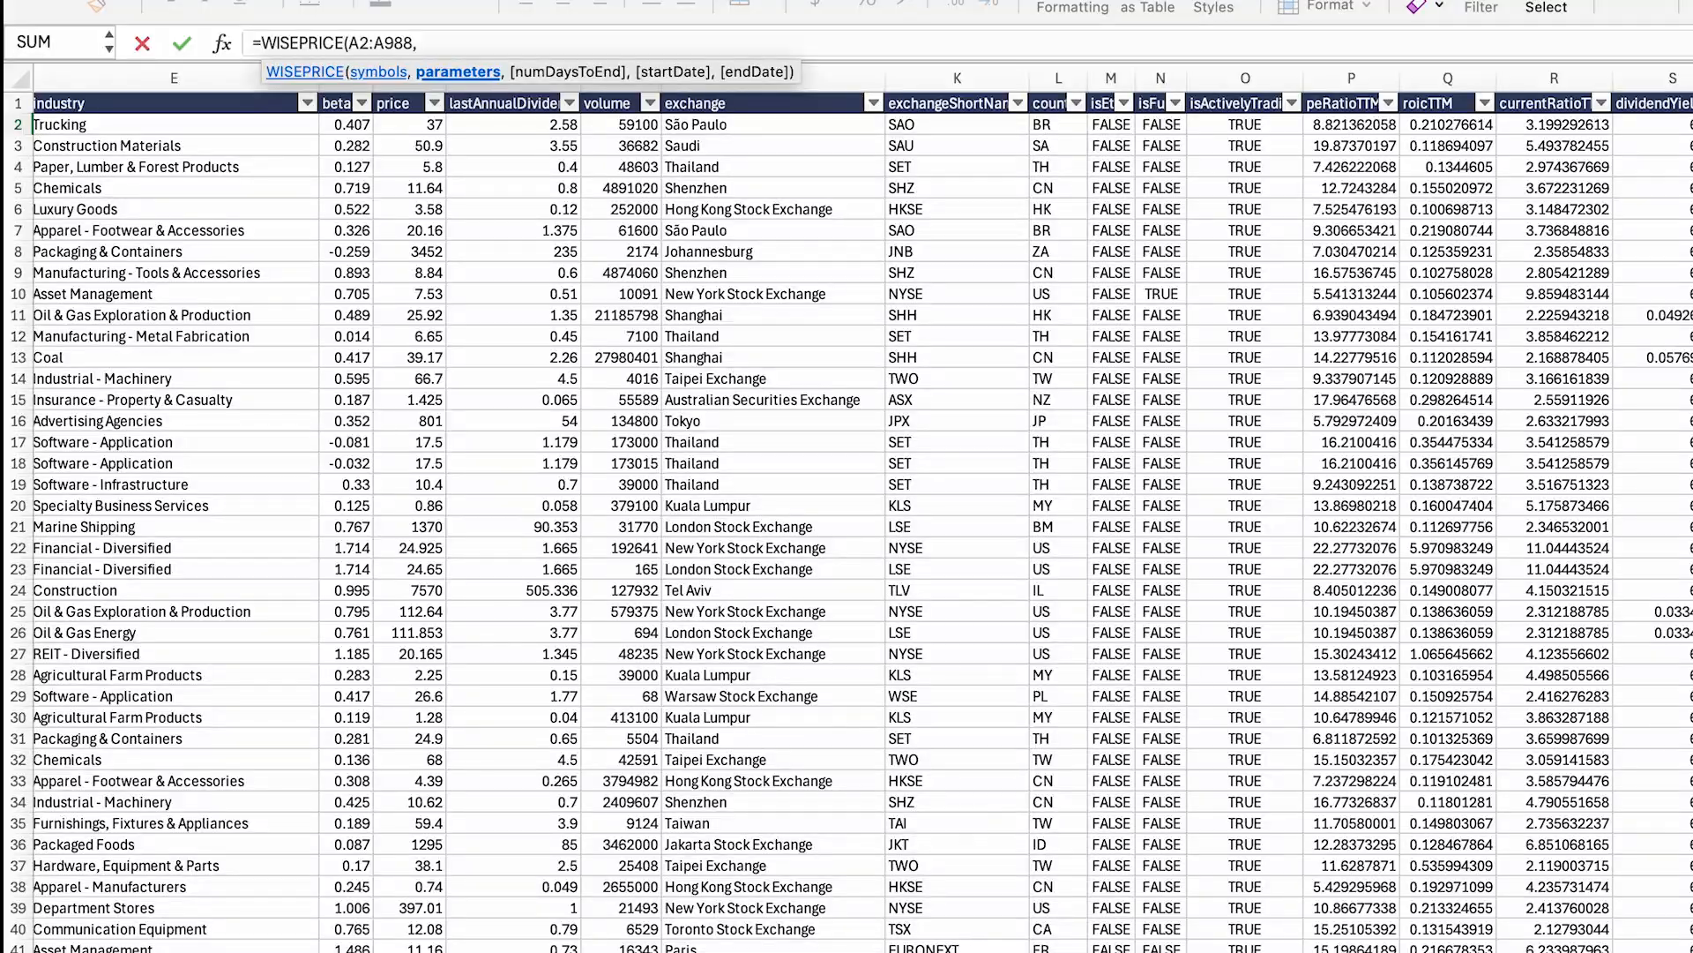
key(Return)
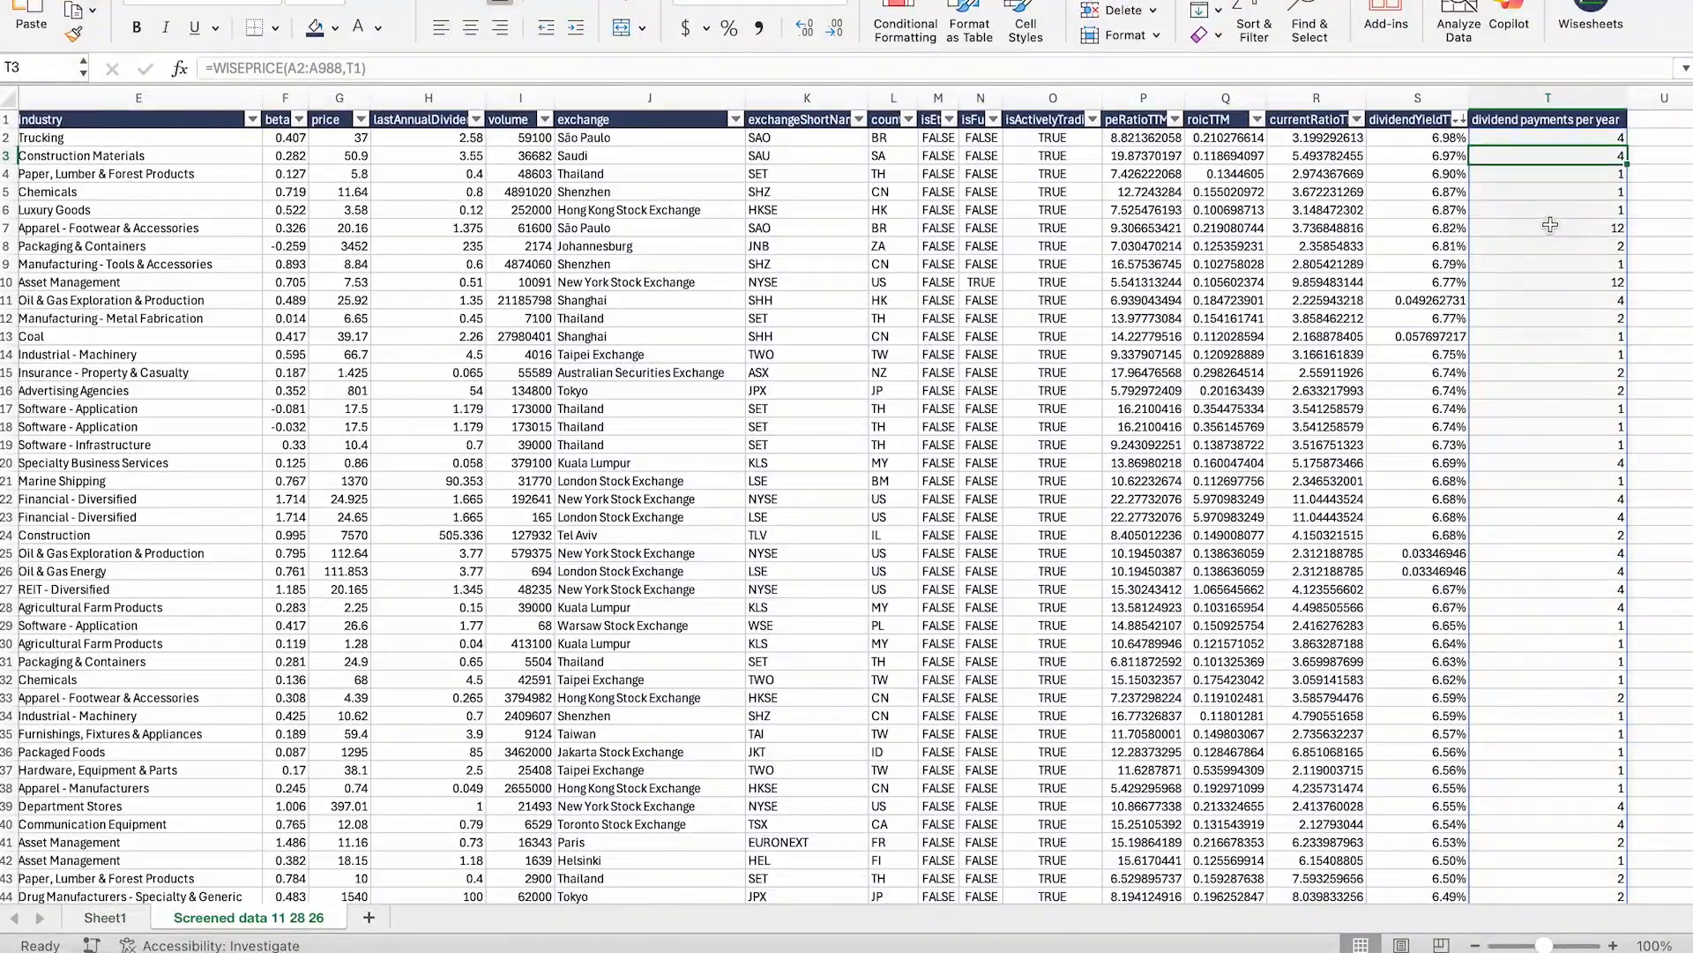
scroll(1549, 225, down, 20)
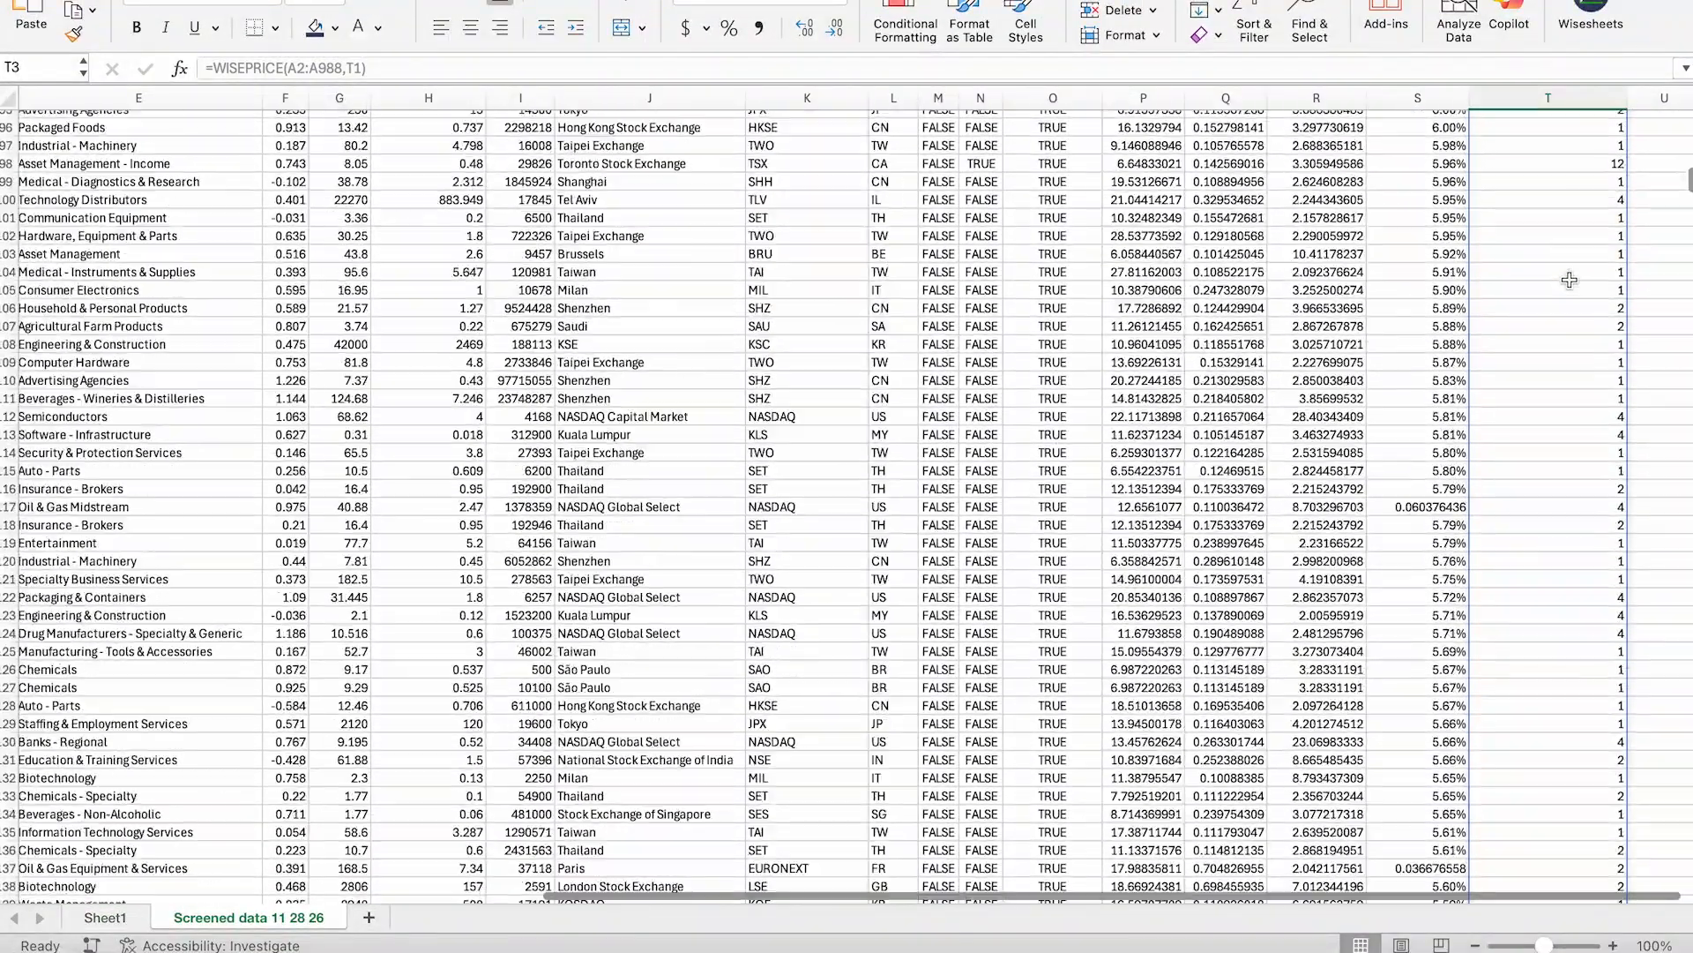
scroll(1569, 279, down, 20)
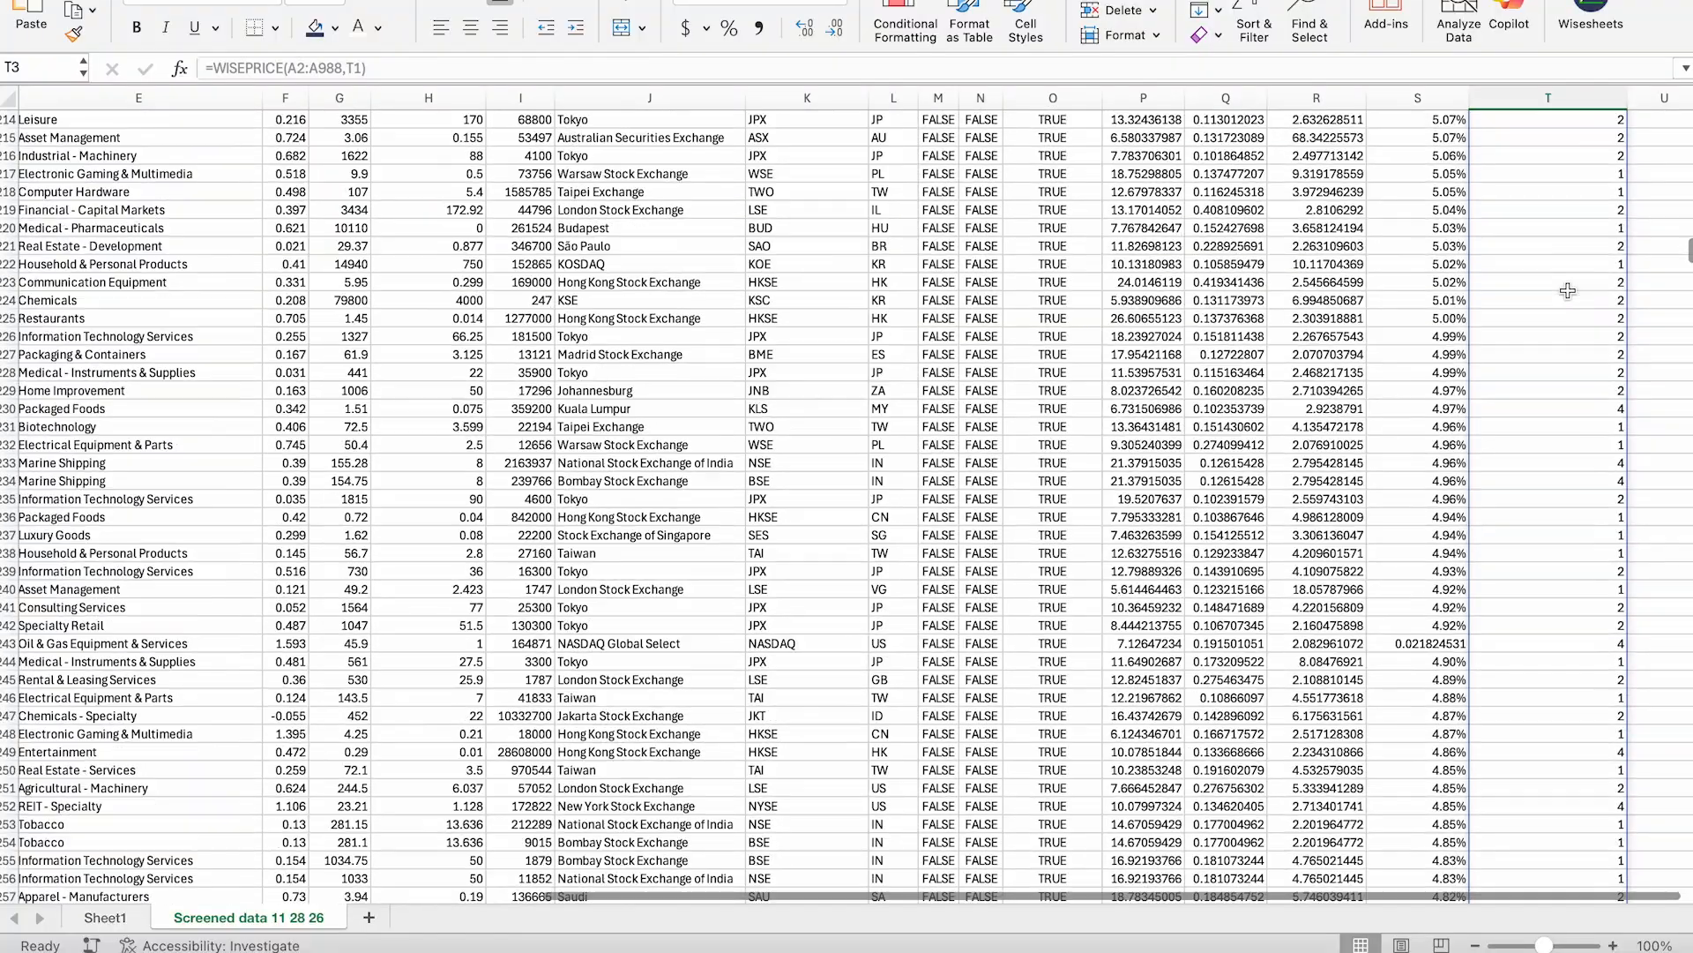
scroll(1567, 290, up, 5)
scroll(1456, 376, right, 2)
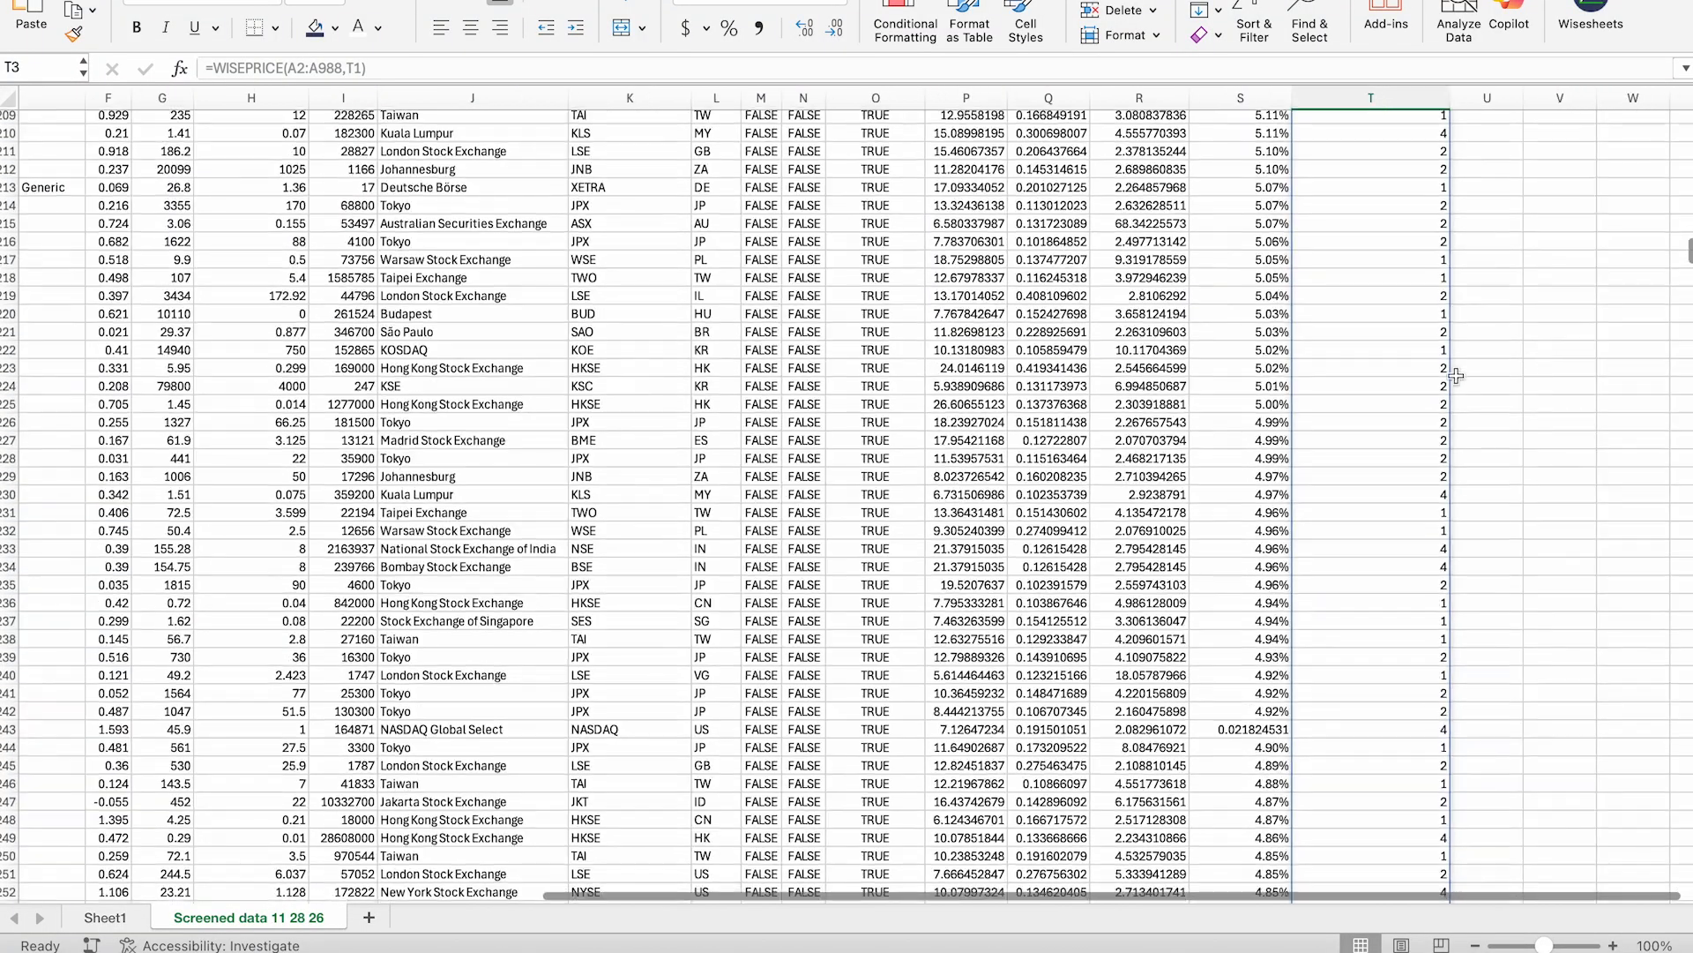
scroll(1456, 376, up, 20)
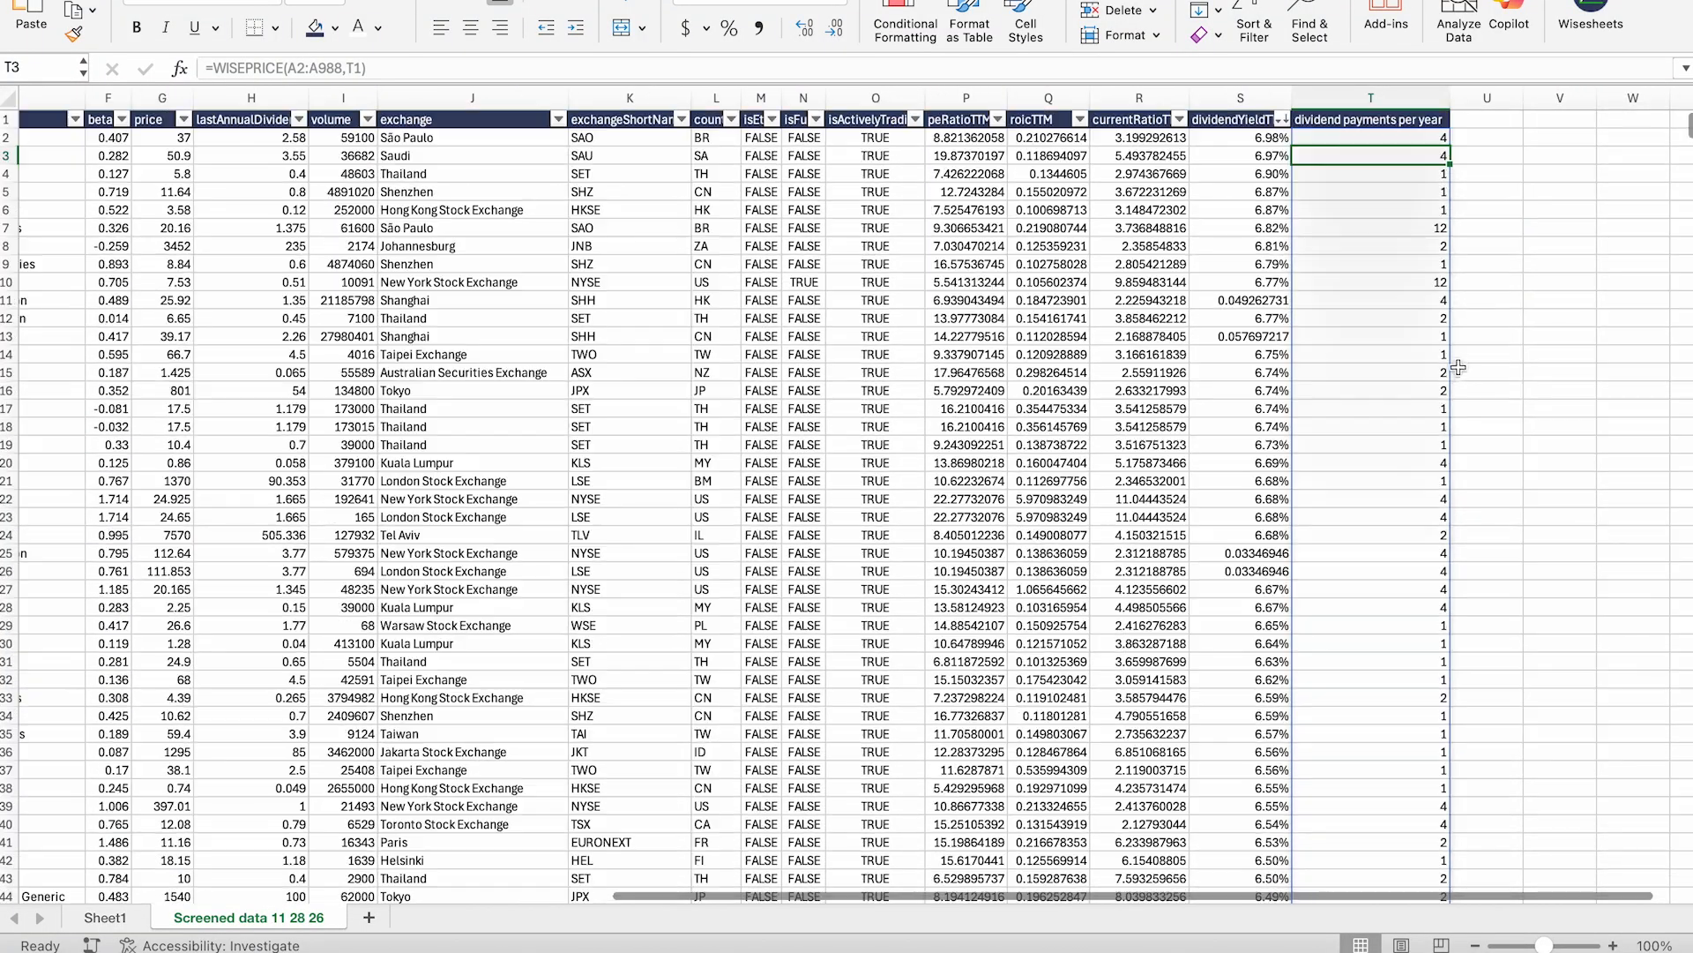
click(1491, 123)
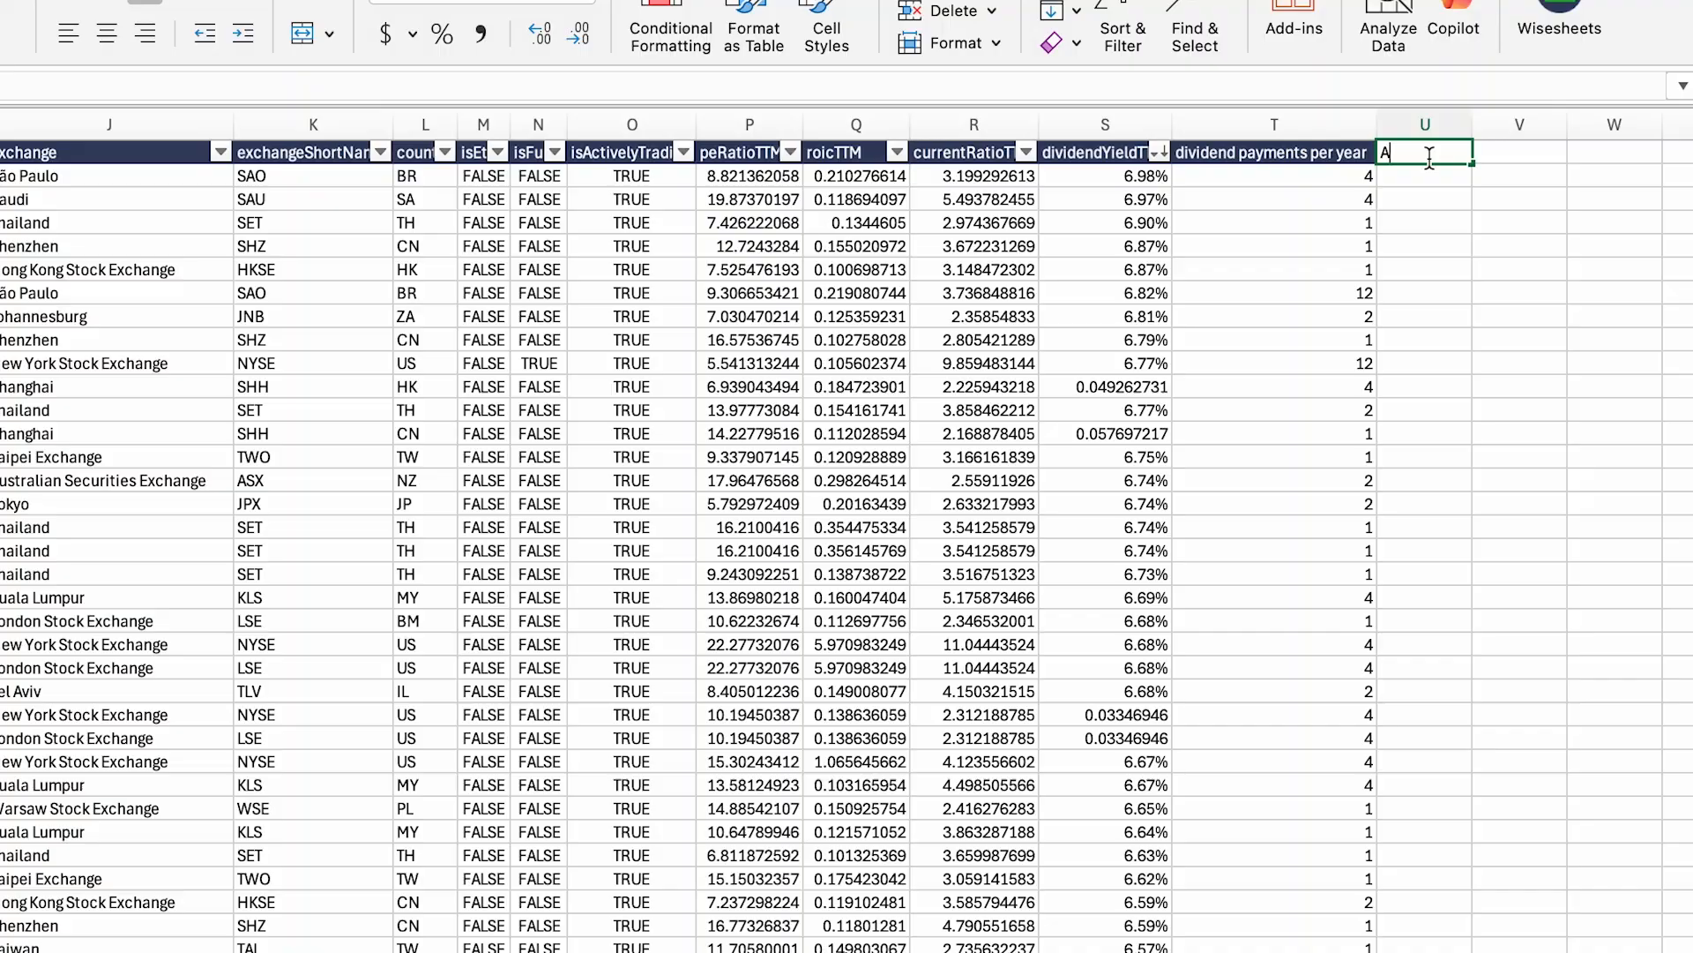
Step: Head U1 'Adjusted Dividend' and begin a =WISE( formula in U2
text(Adj)
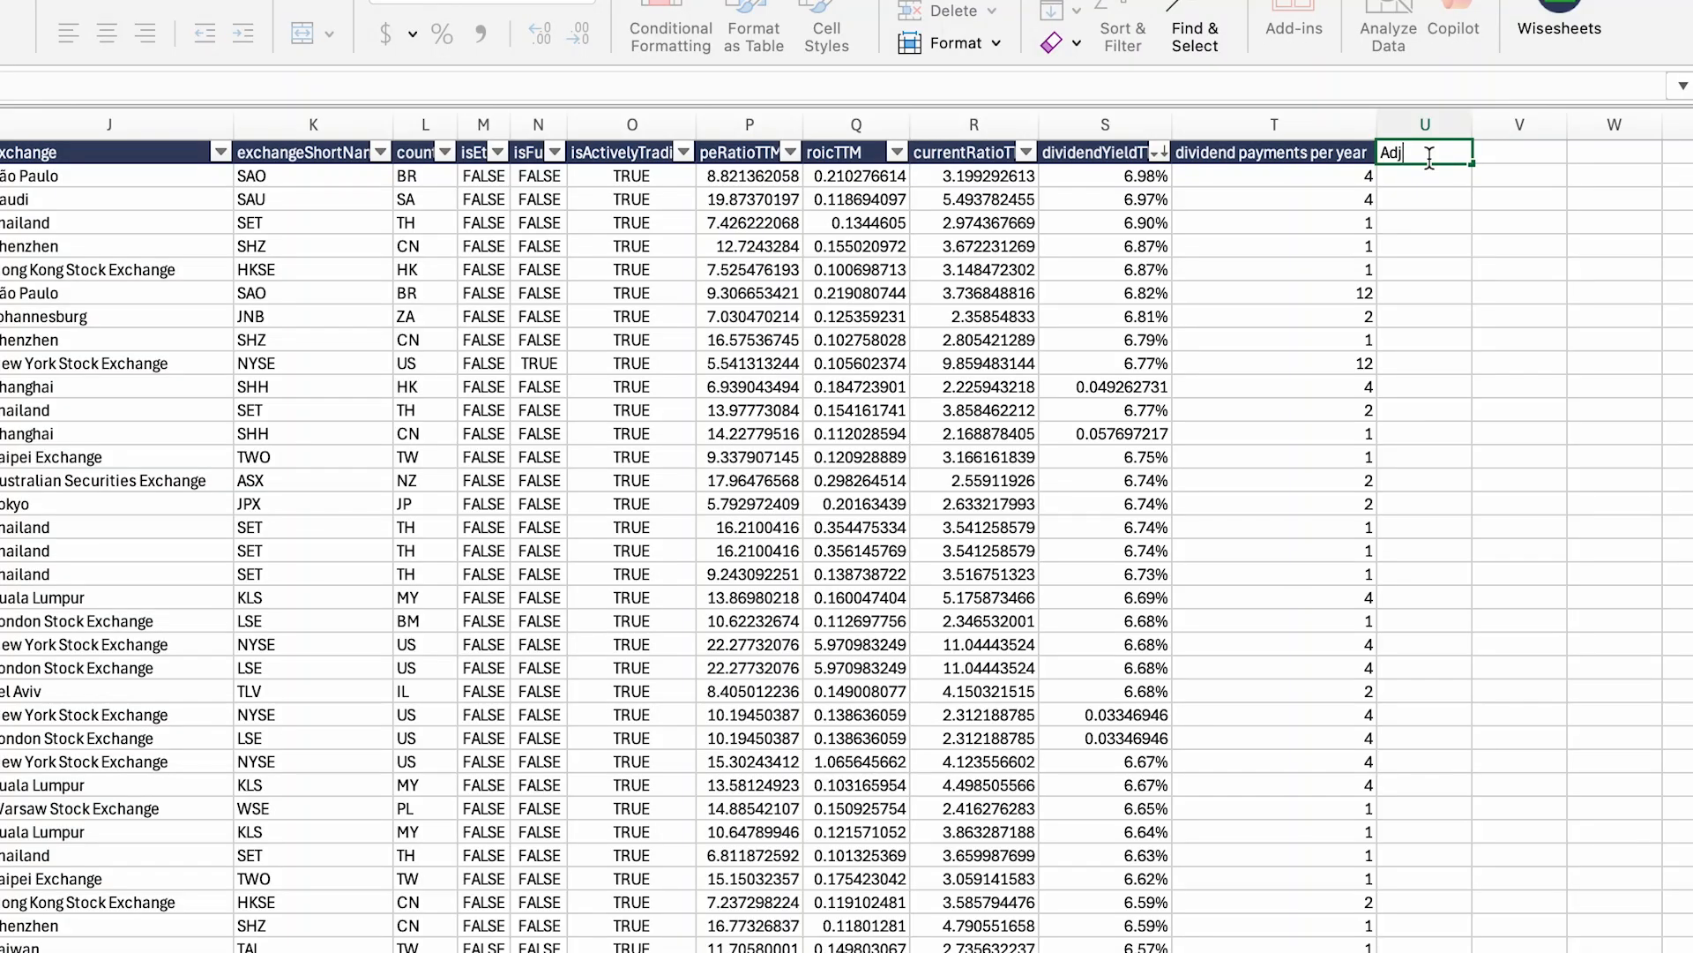
text(usted Dividend)
key(Return)
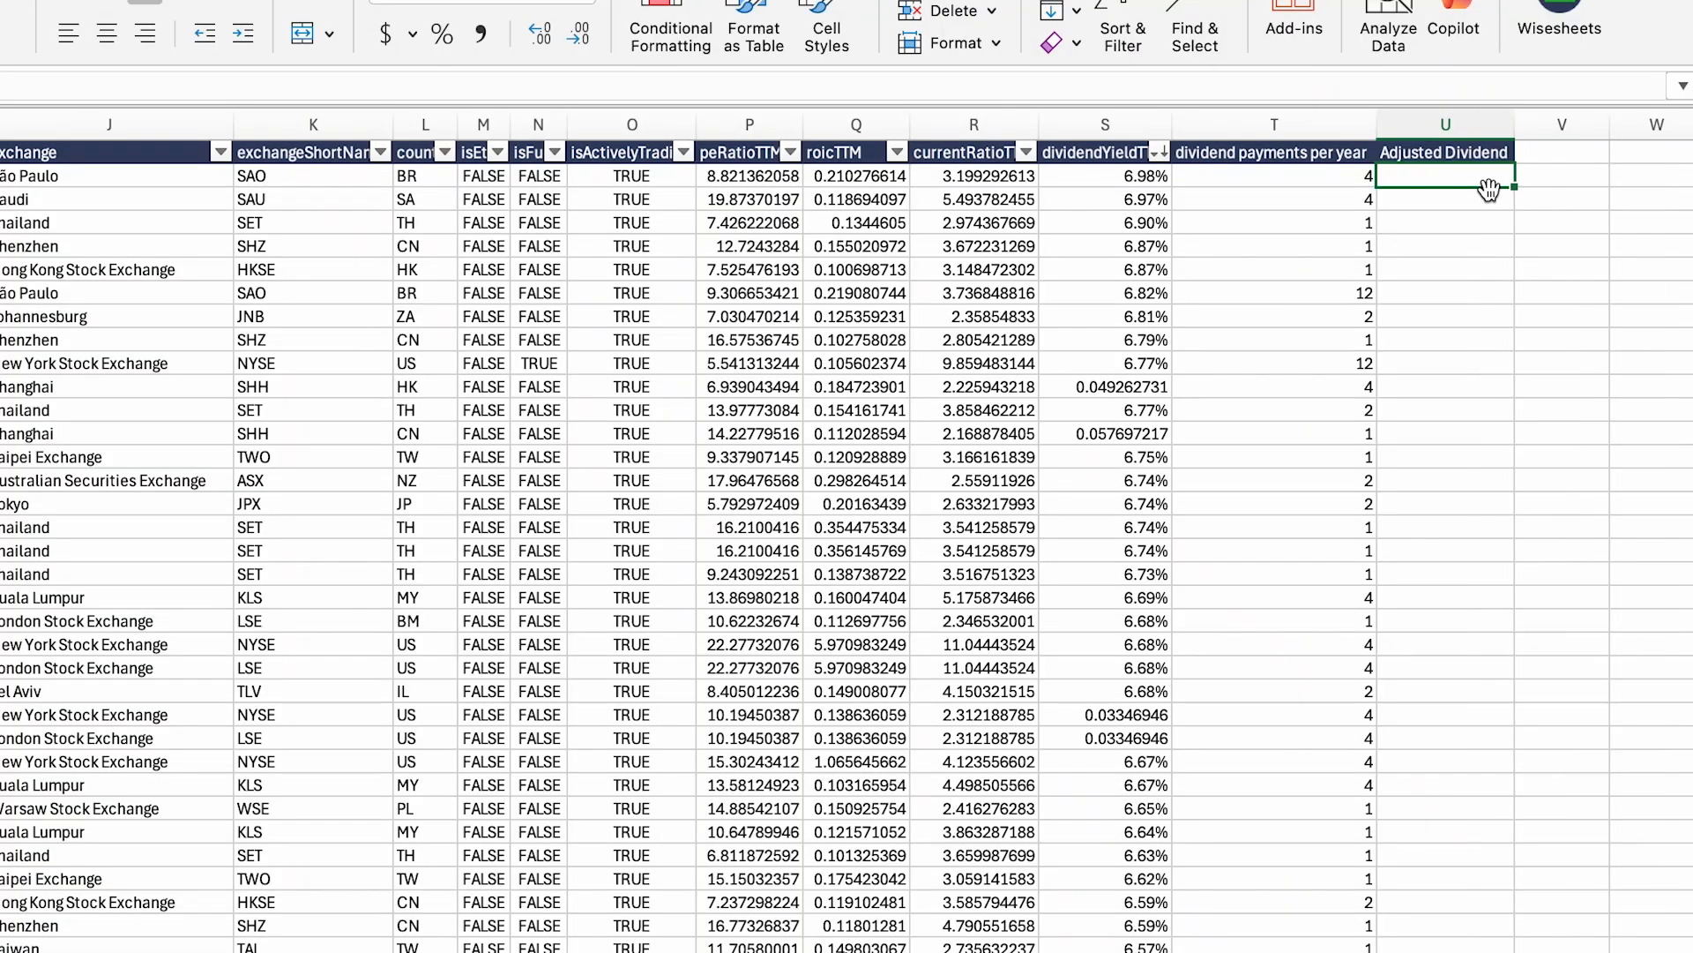
text(=wise)
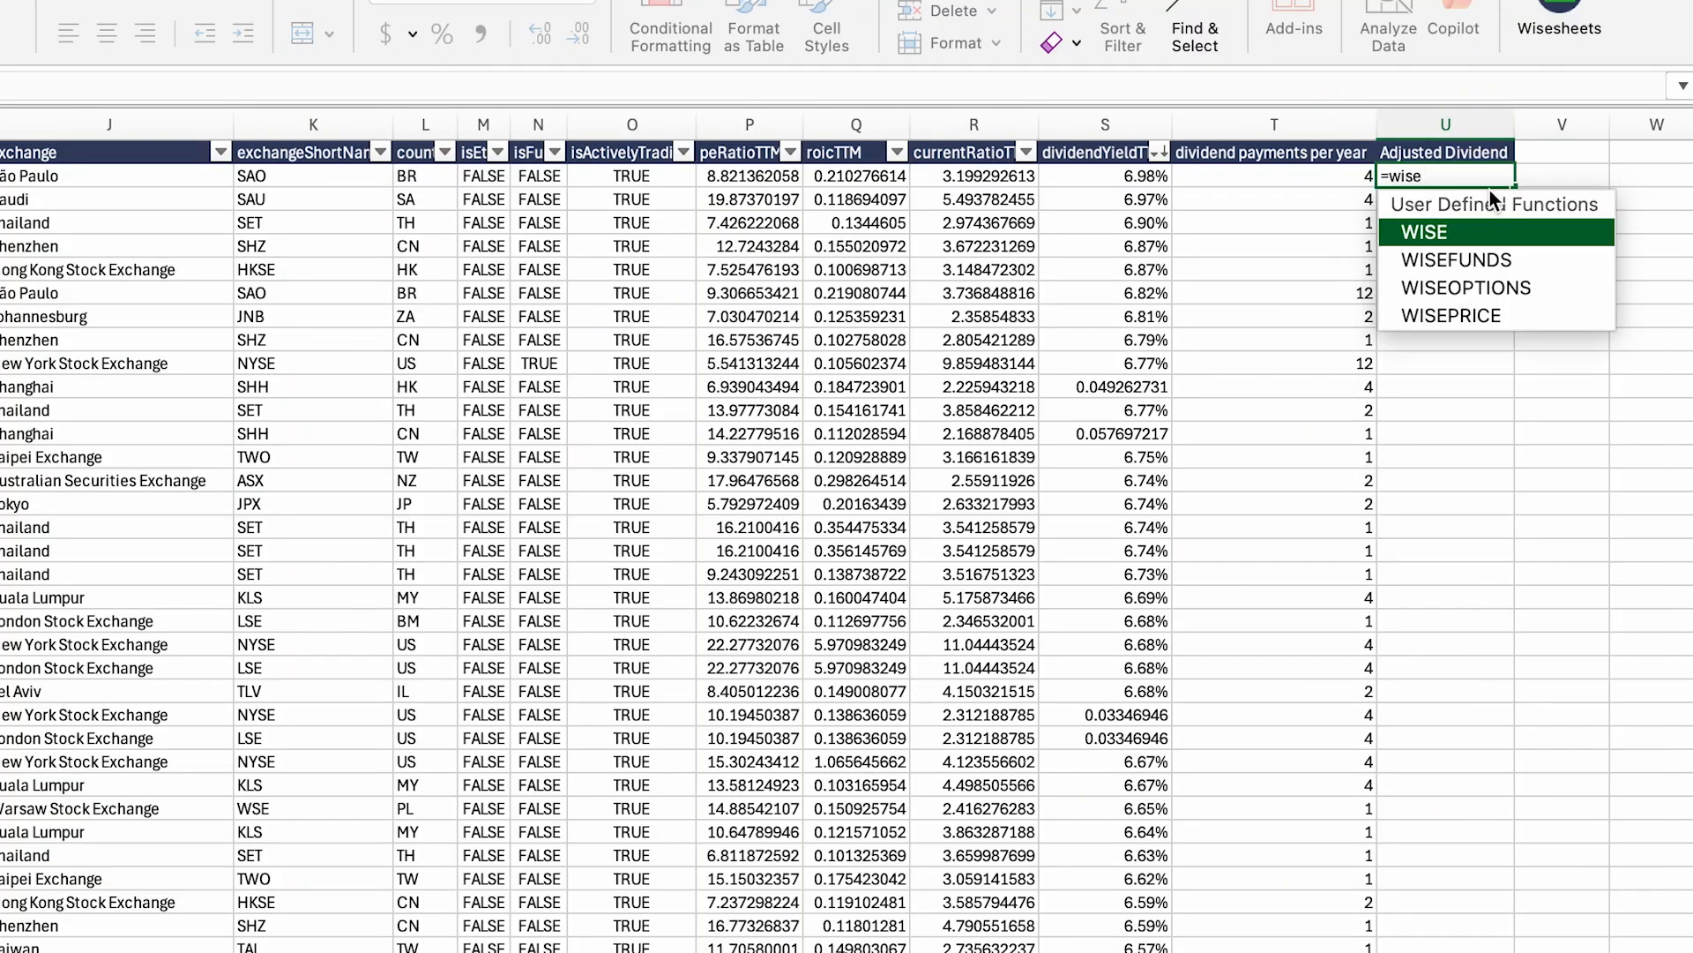
key(Tab)
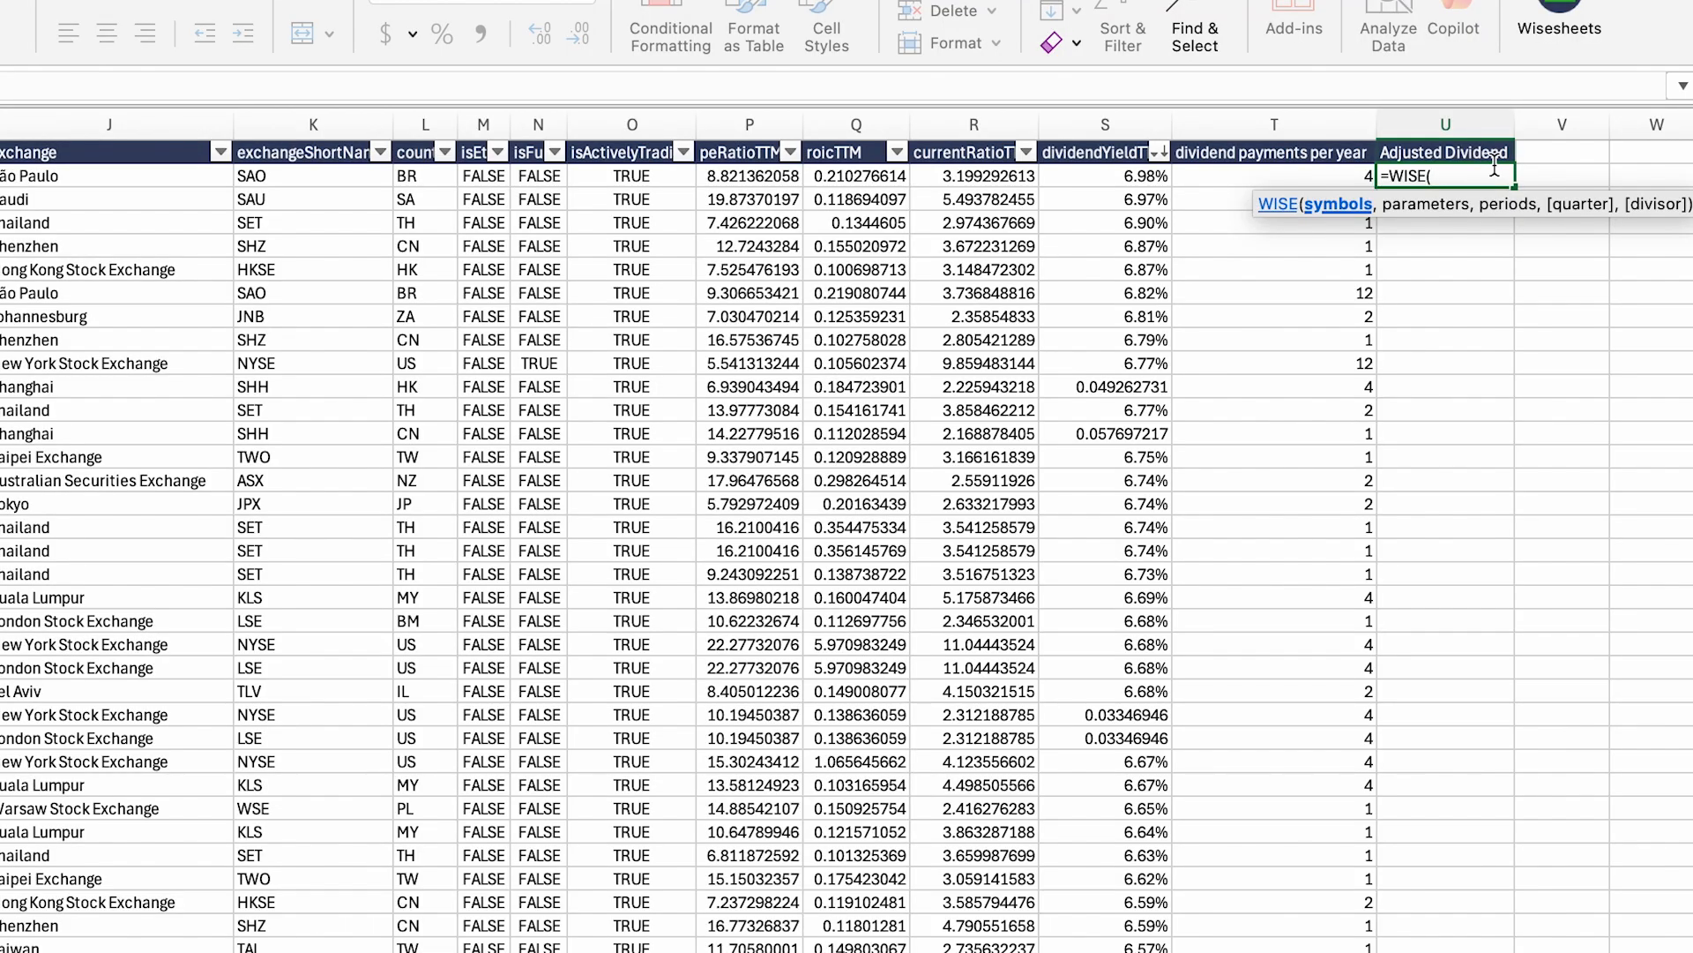
scroll(1495, 170, left, 10)
Step: Build a WISE formula in U2 from the column A tickers, the U1 header and "LQ"
drag(79, 169, 80, 947)
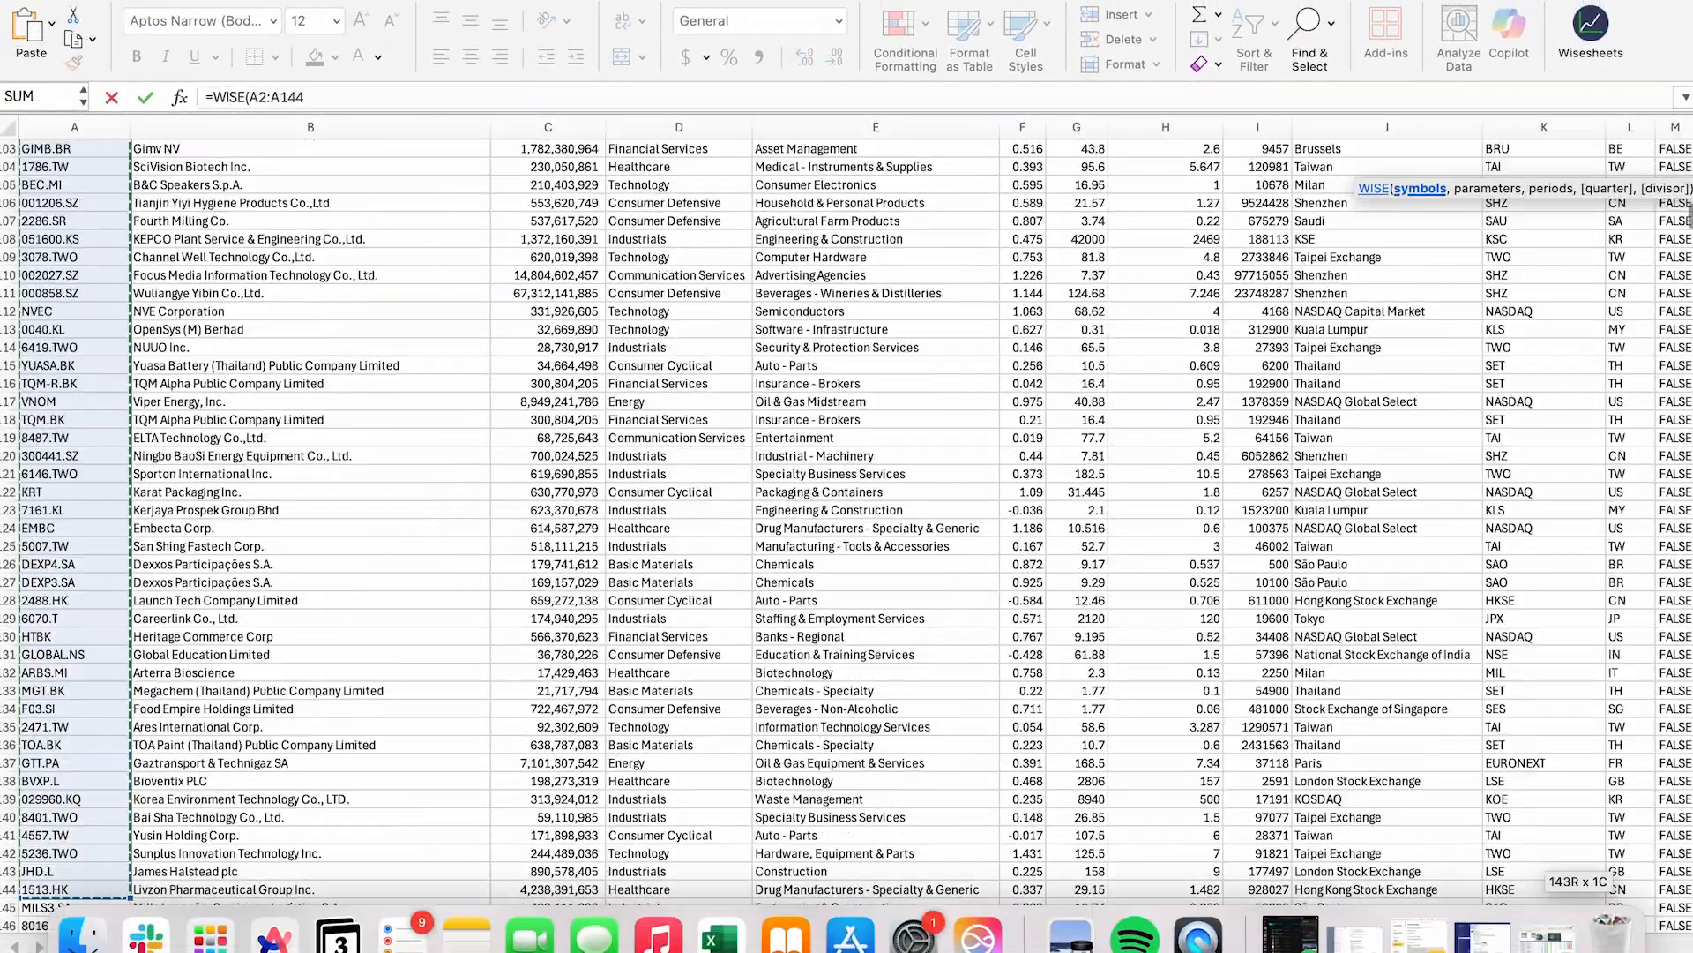
click(39, 854)
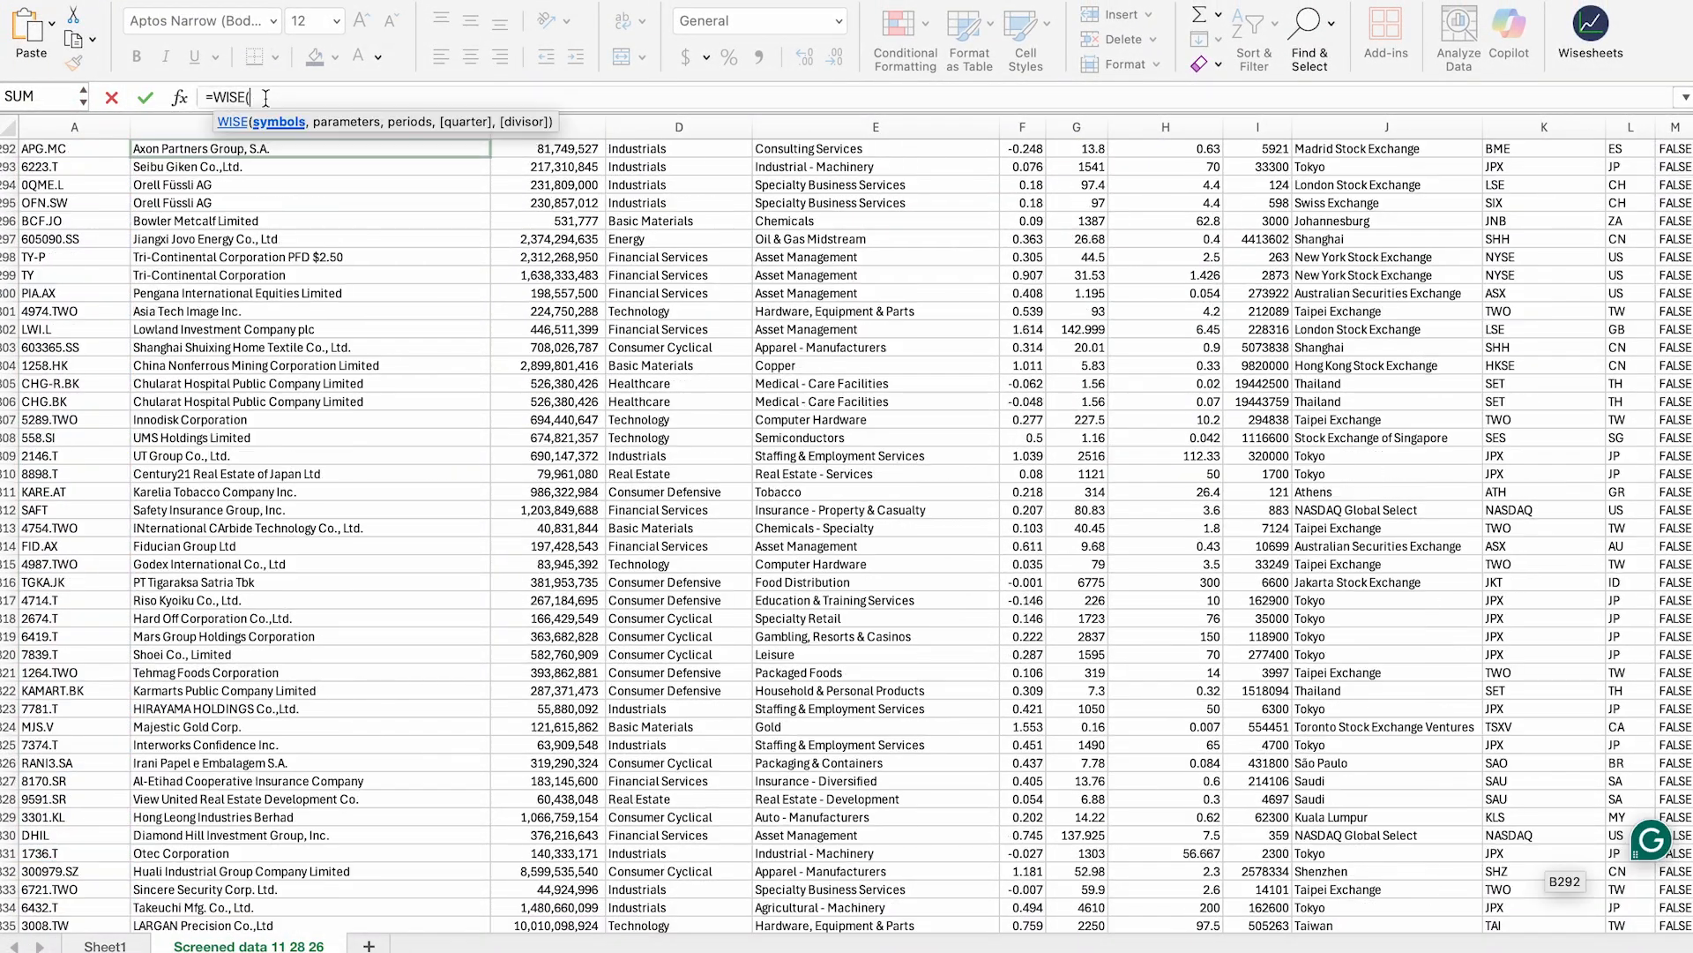
text(A2)
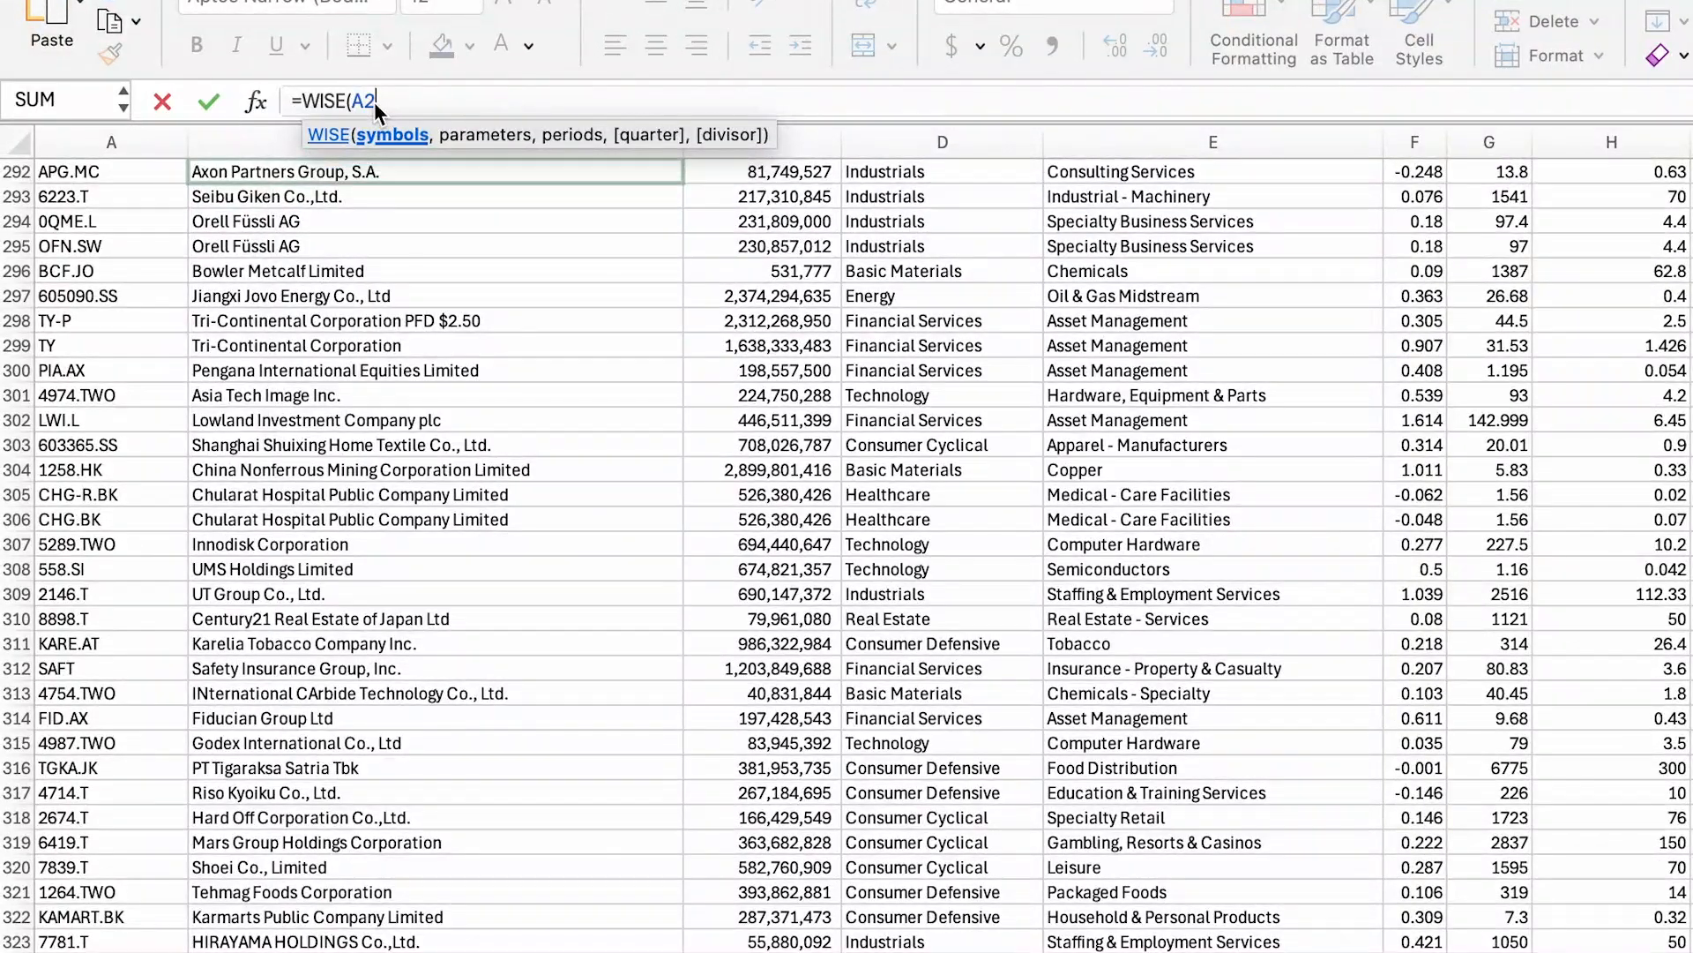
text(:A)
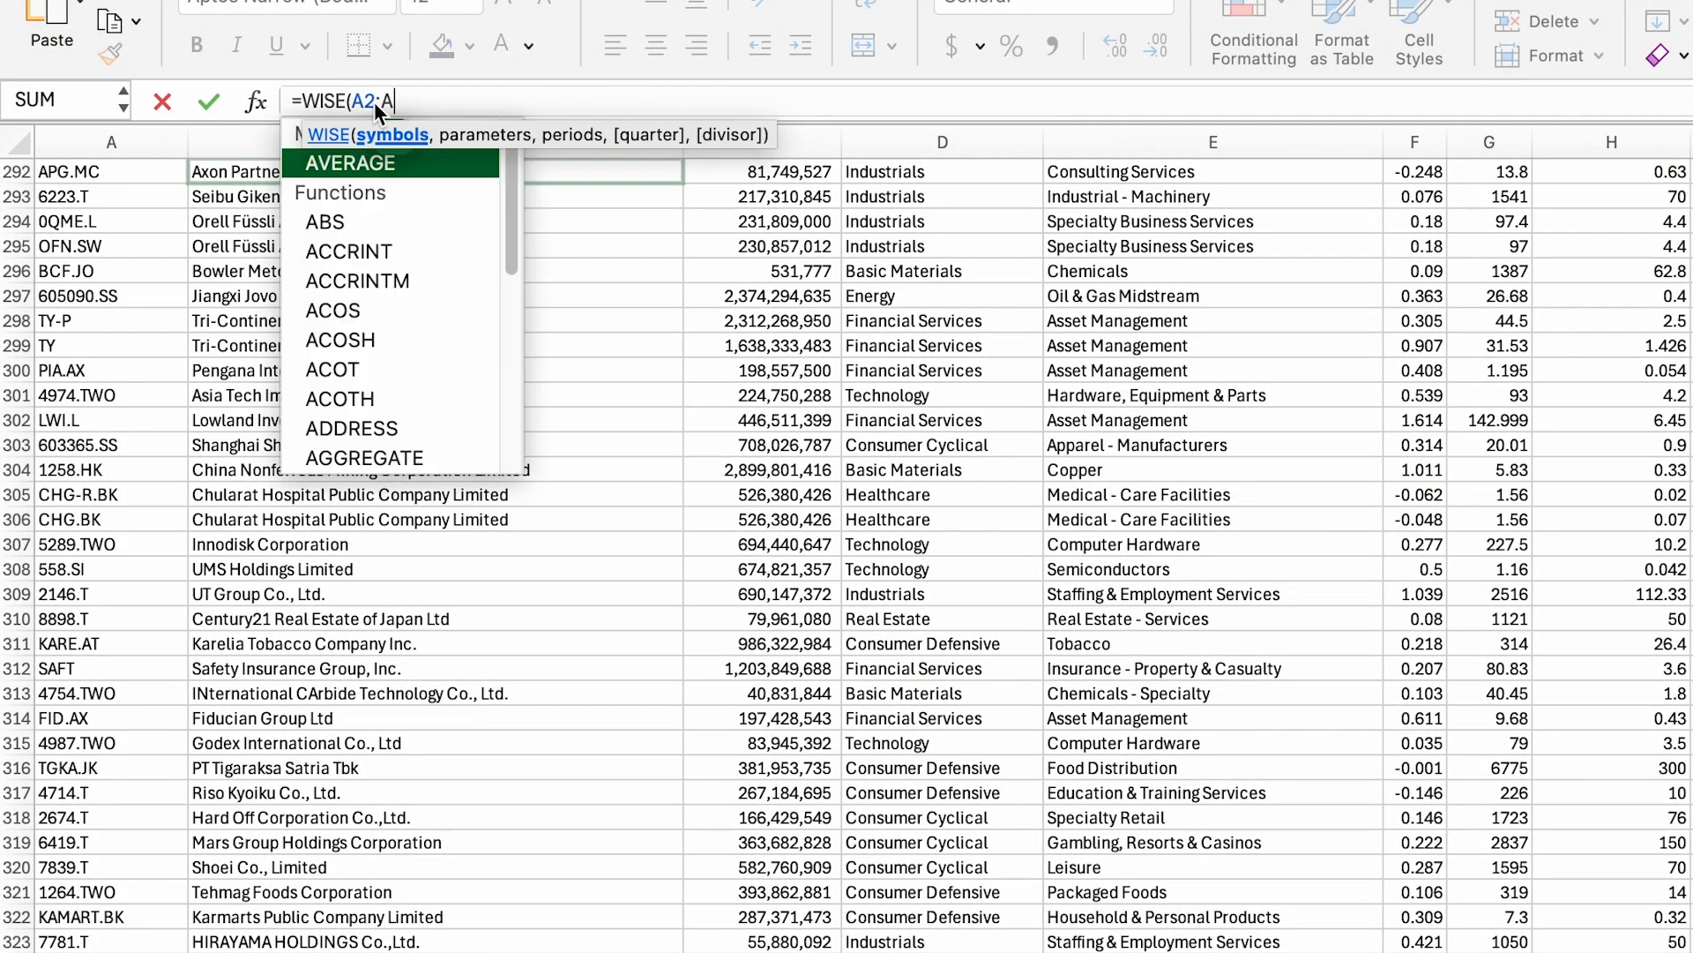
text(1998,)
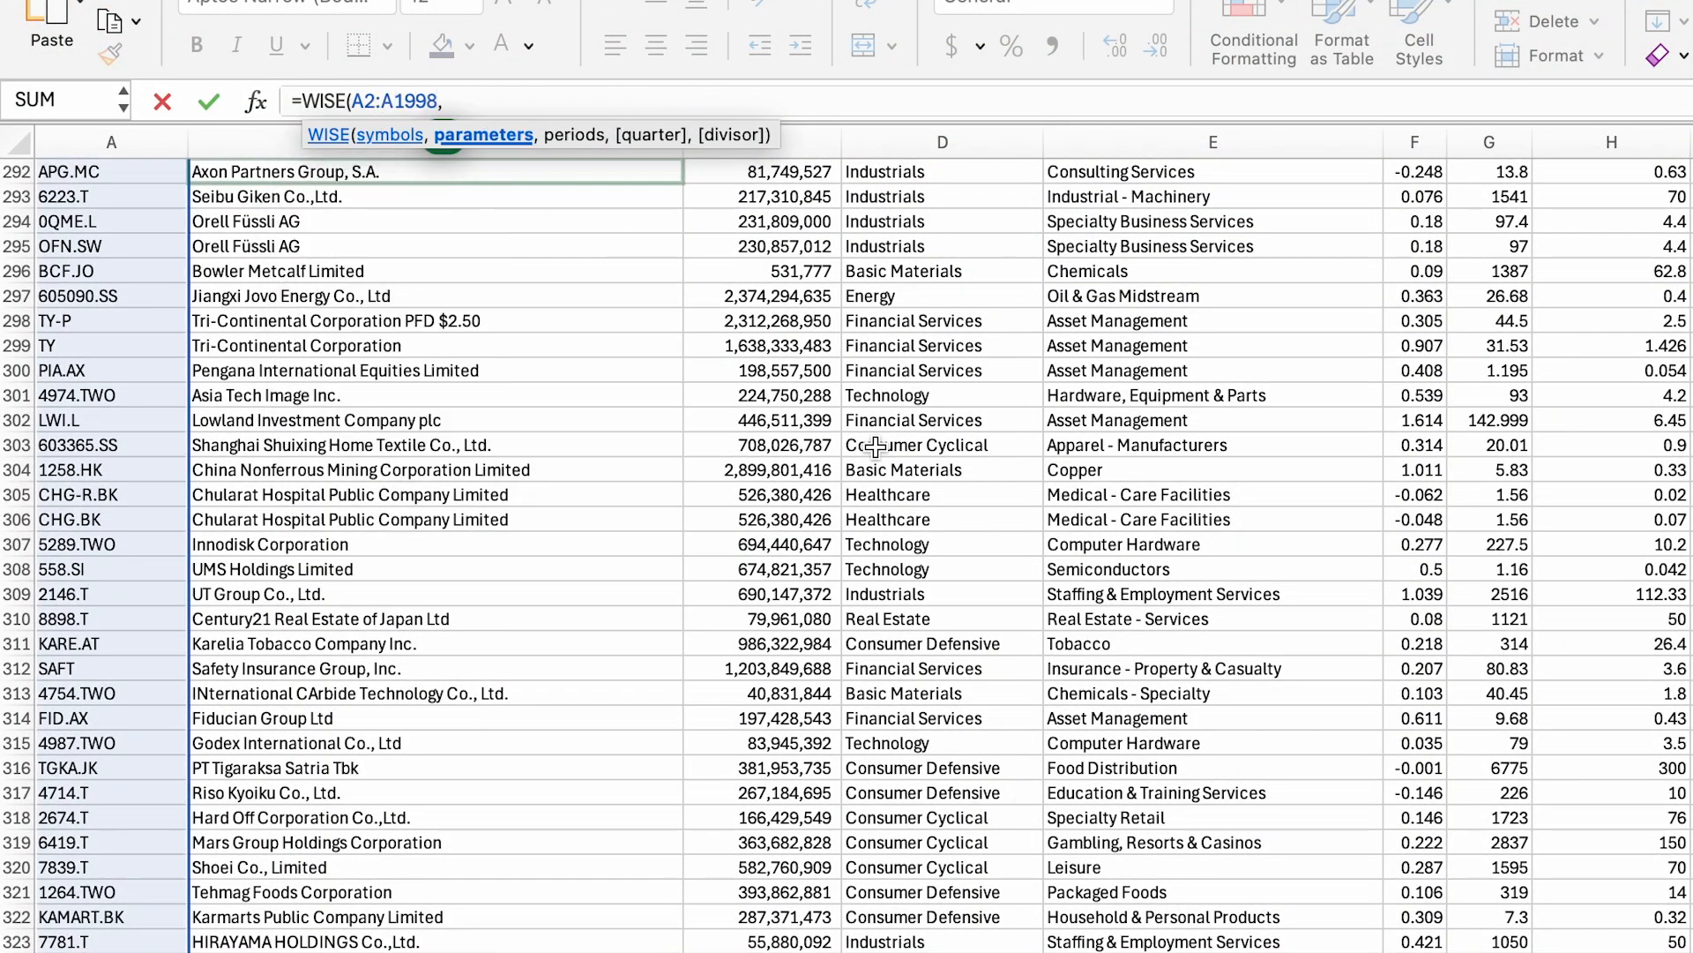
scroll(877, 447, right, 15)
scroll(877, 441, left, 15)
scroll(877, 427, up, 20)
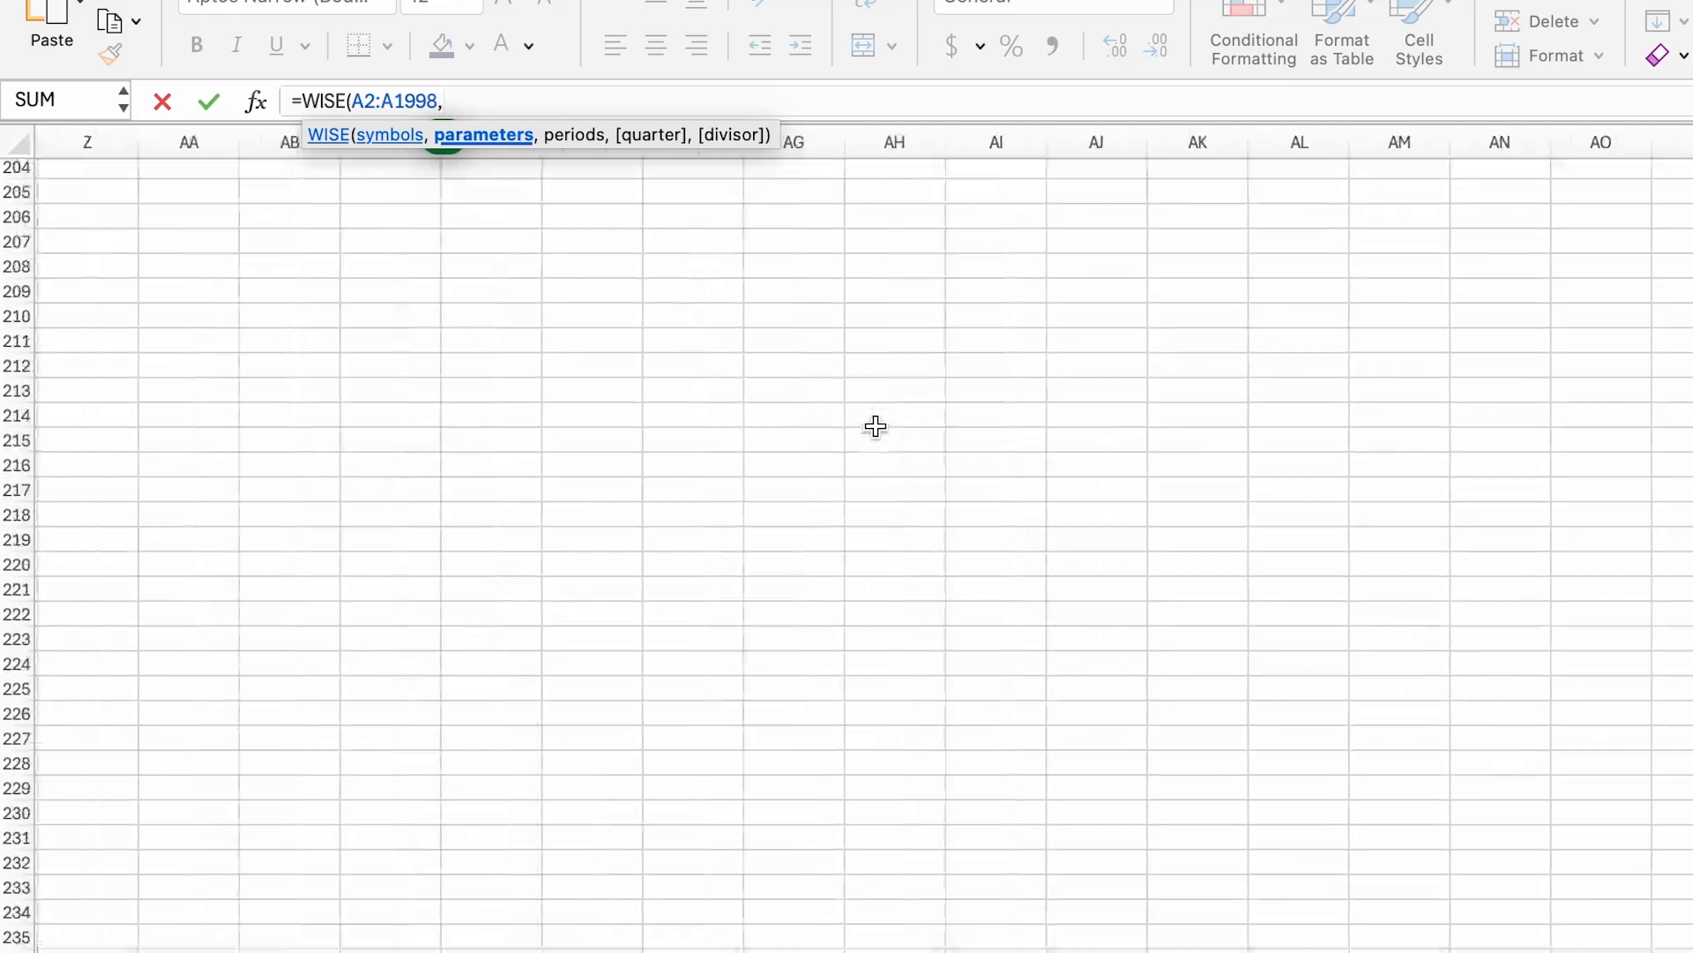
scroll(822, 256, right, 10)
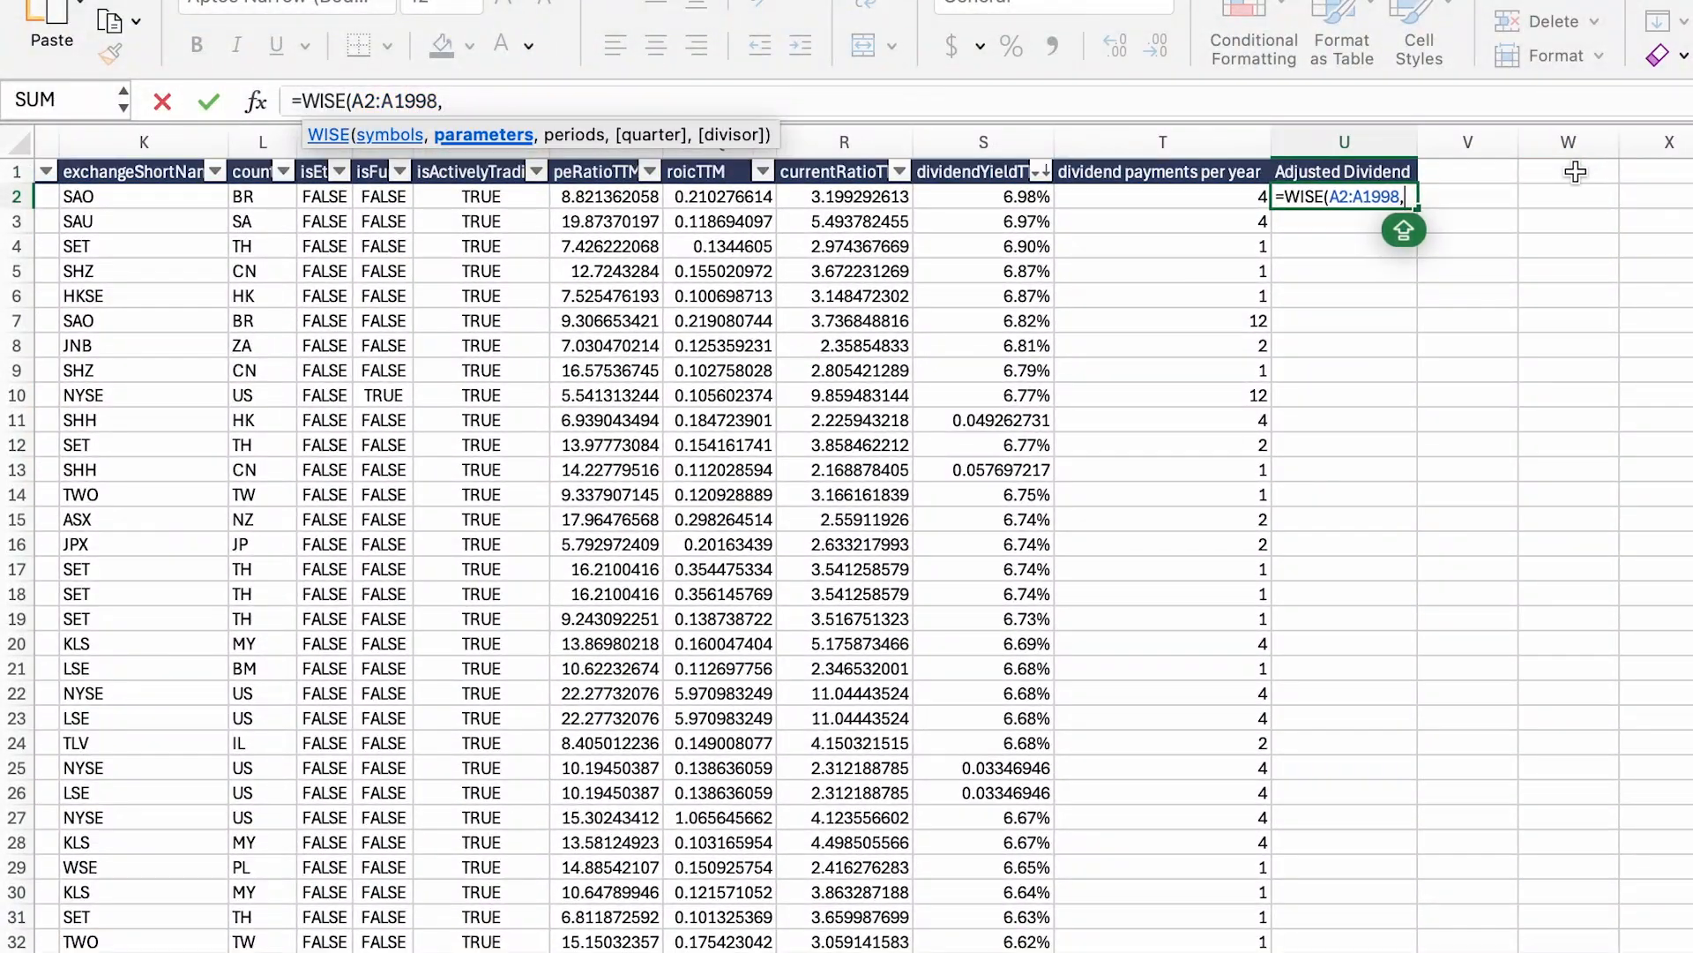
click(1393, 167)
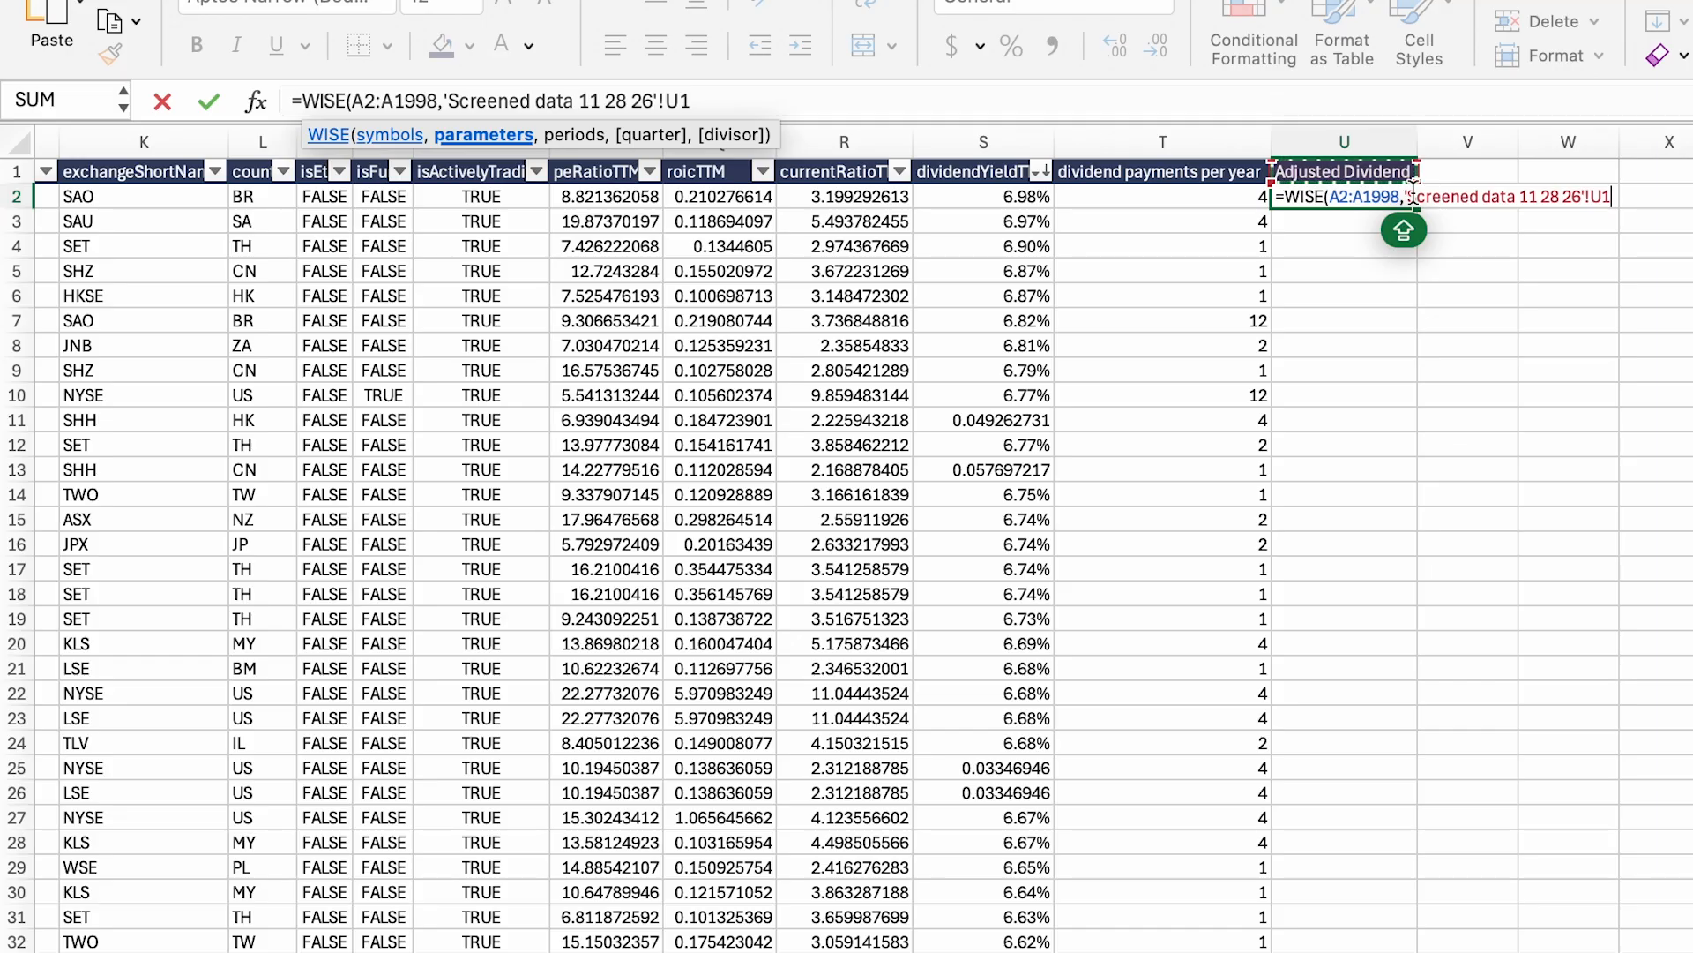
text(, ")
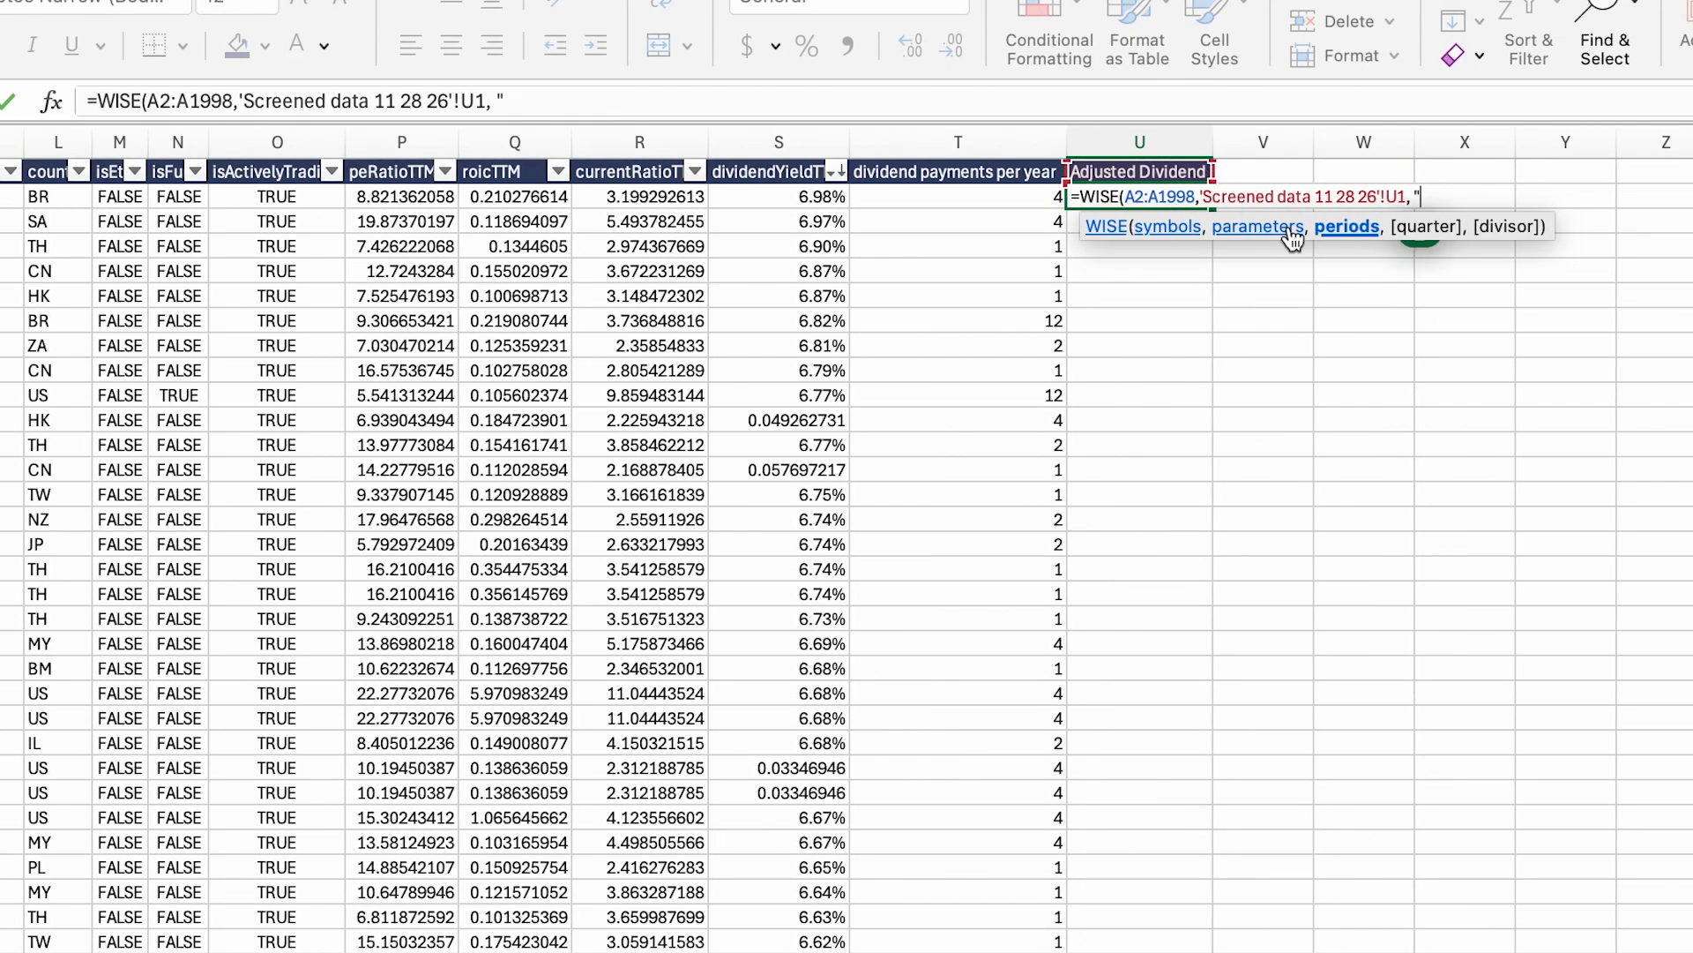
text(LQ)
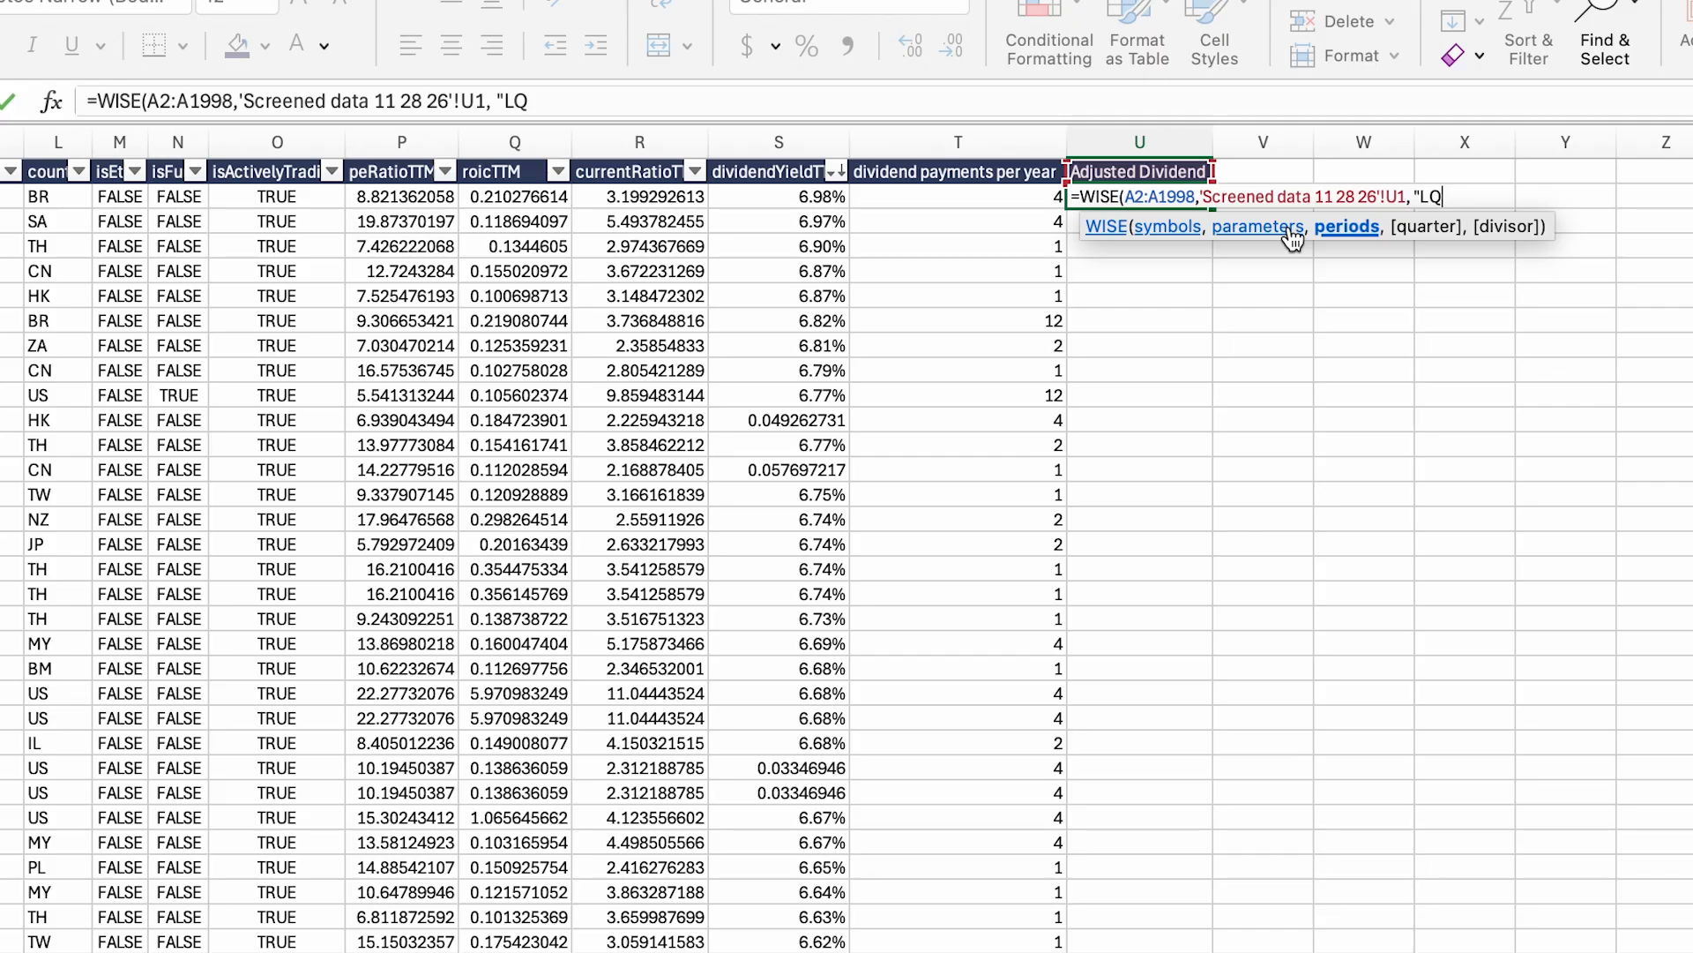
key(Return)
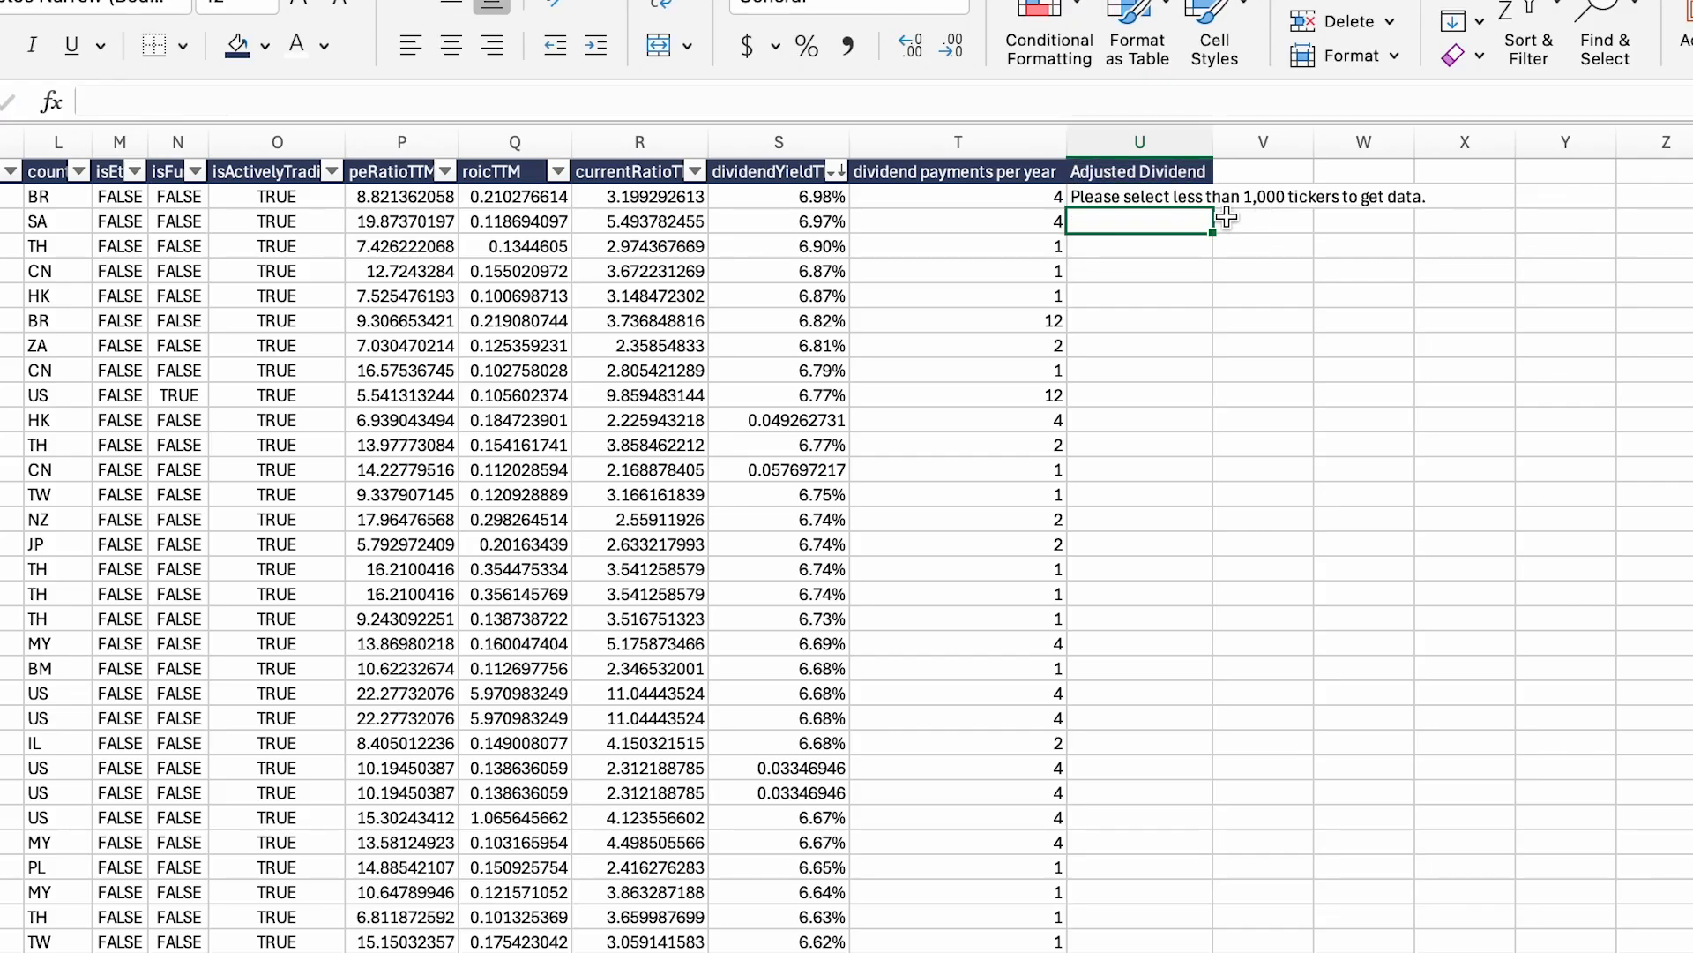
Step: Replace the sheet-qualified header reference with U1 and dismiss the resulting formula error
click(1166, 199)
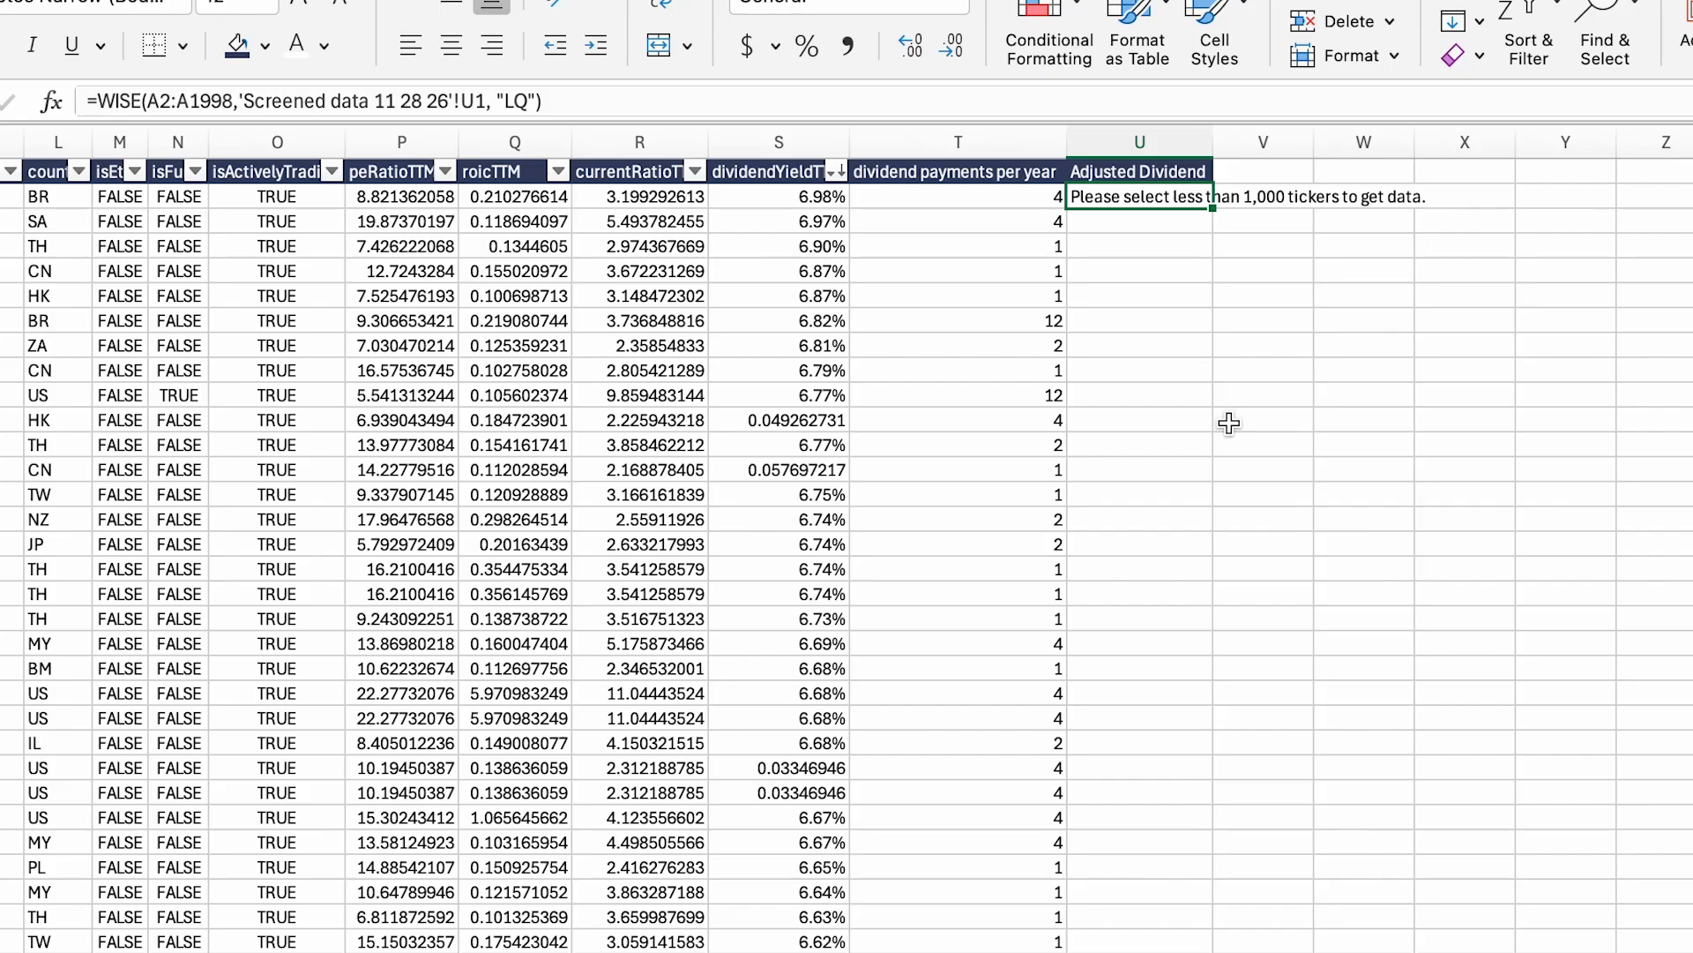
click(1036, 206)
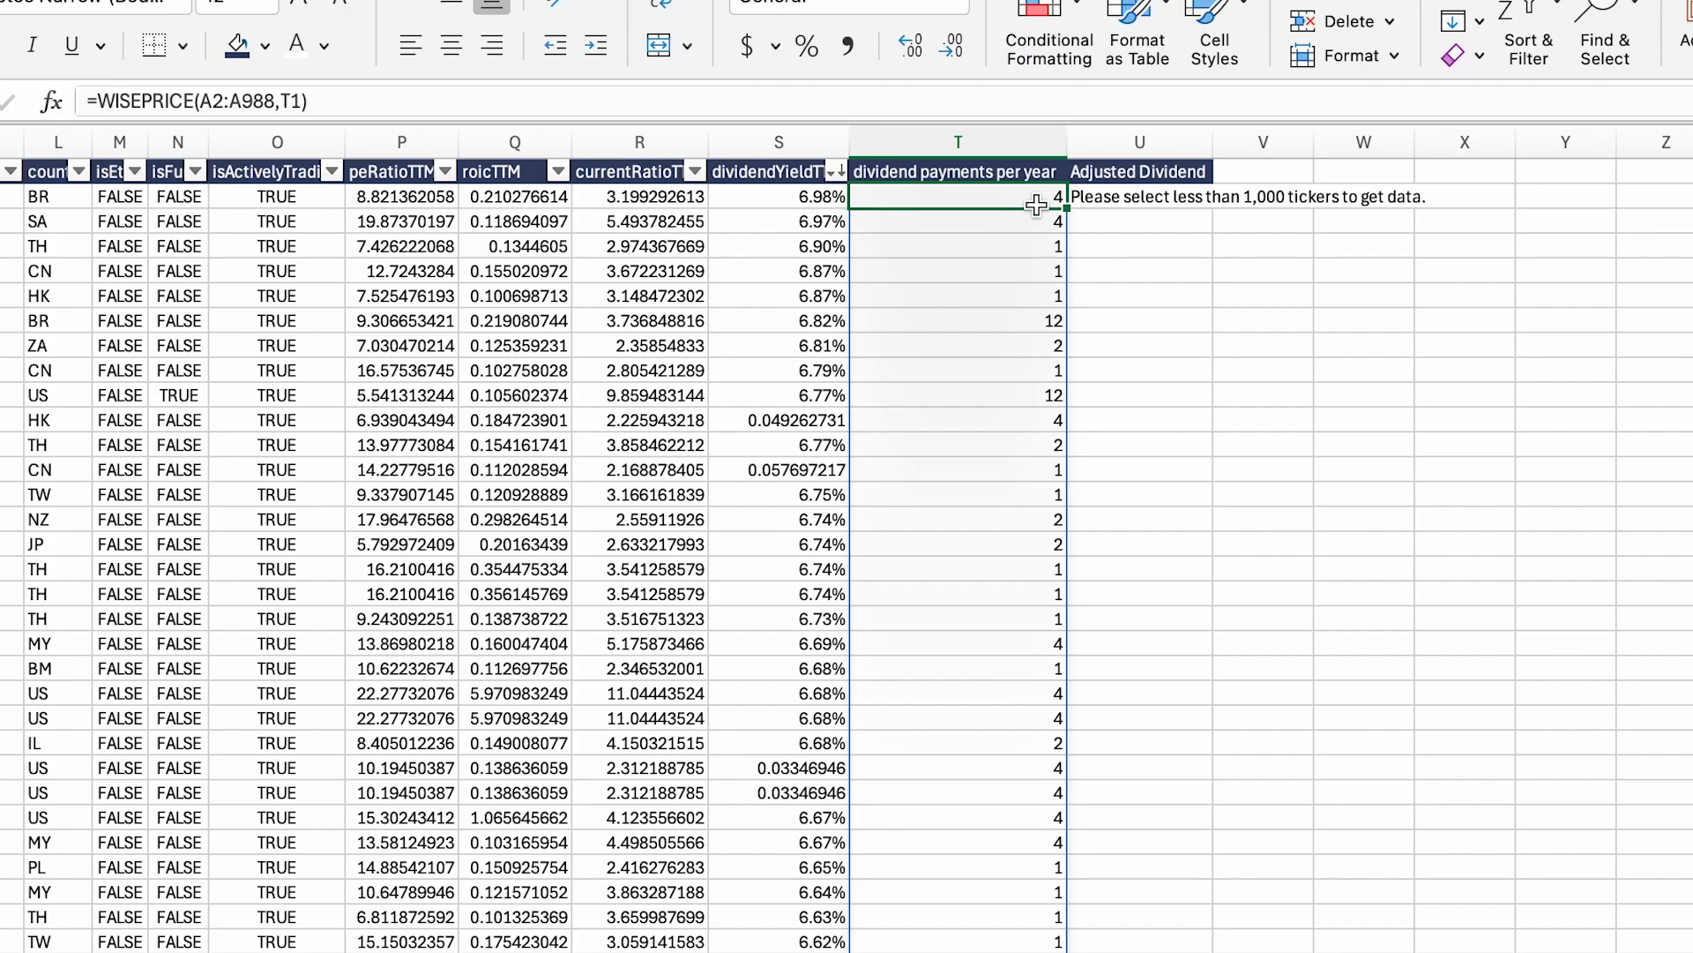
click(1080, 199)
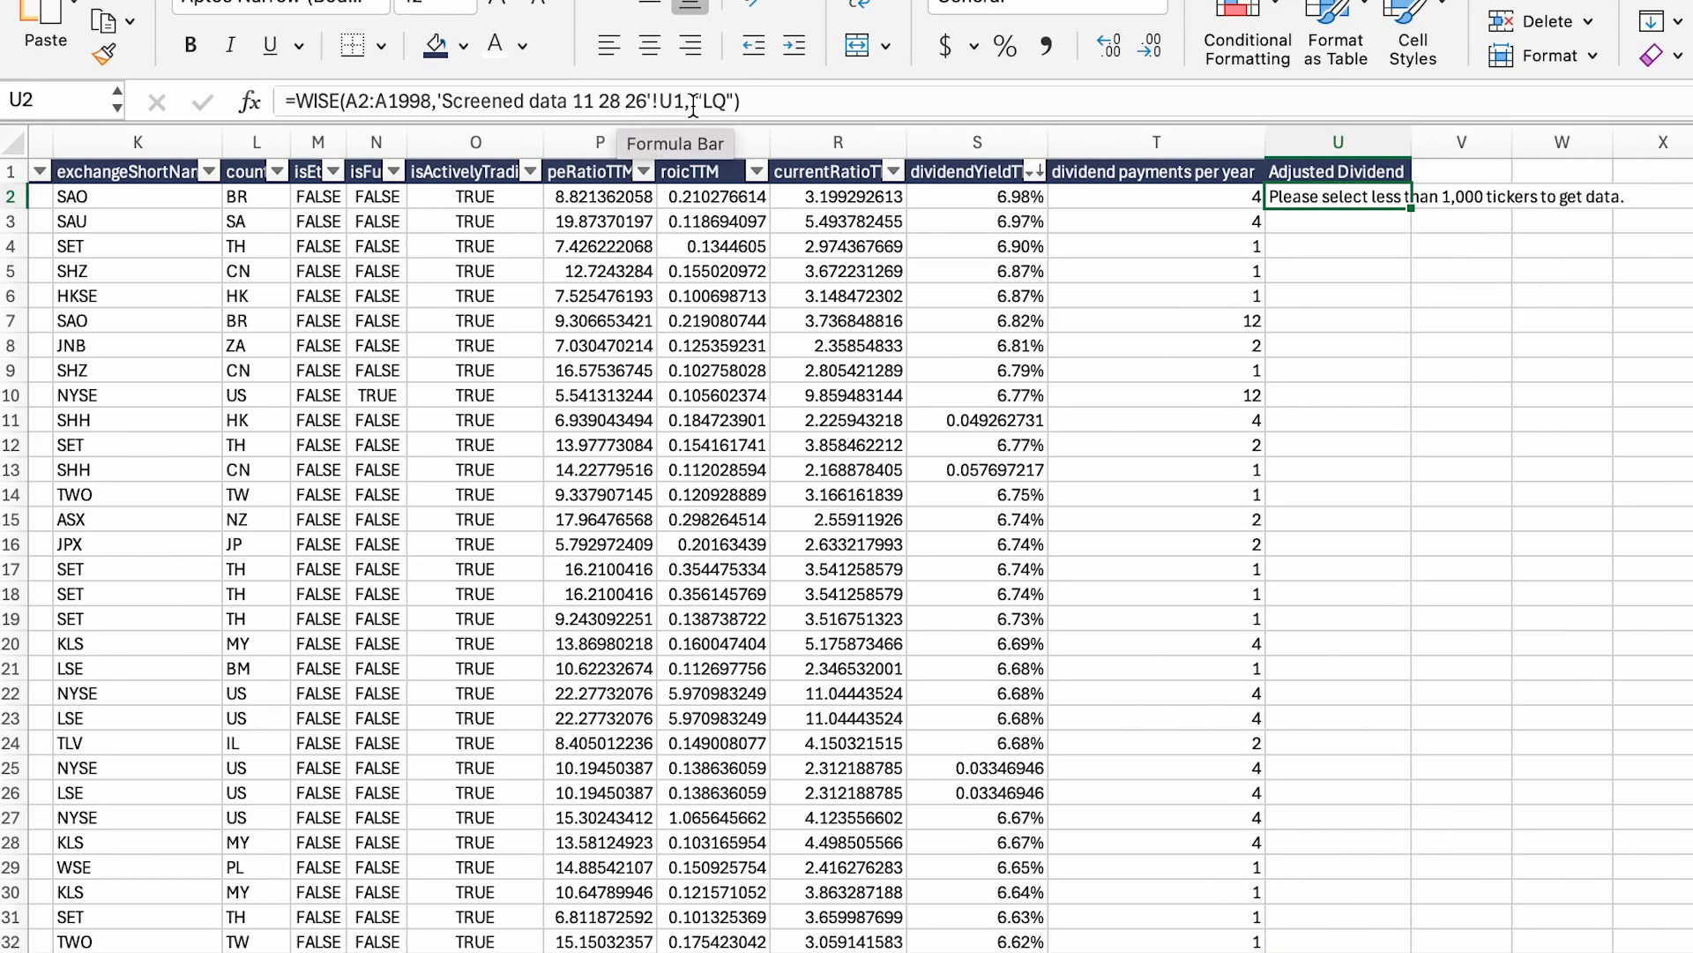
drag(697, 101, 445, 98)
key(BackSpace)
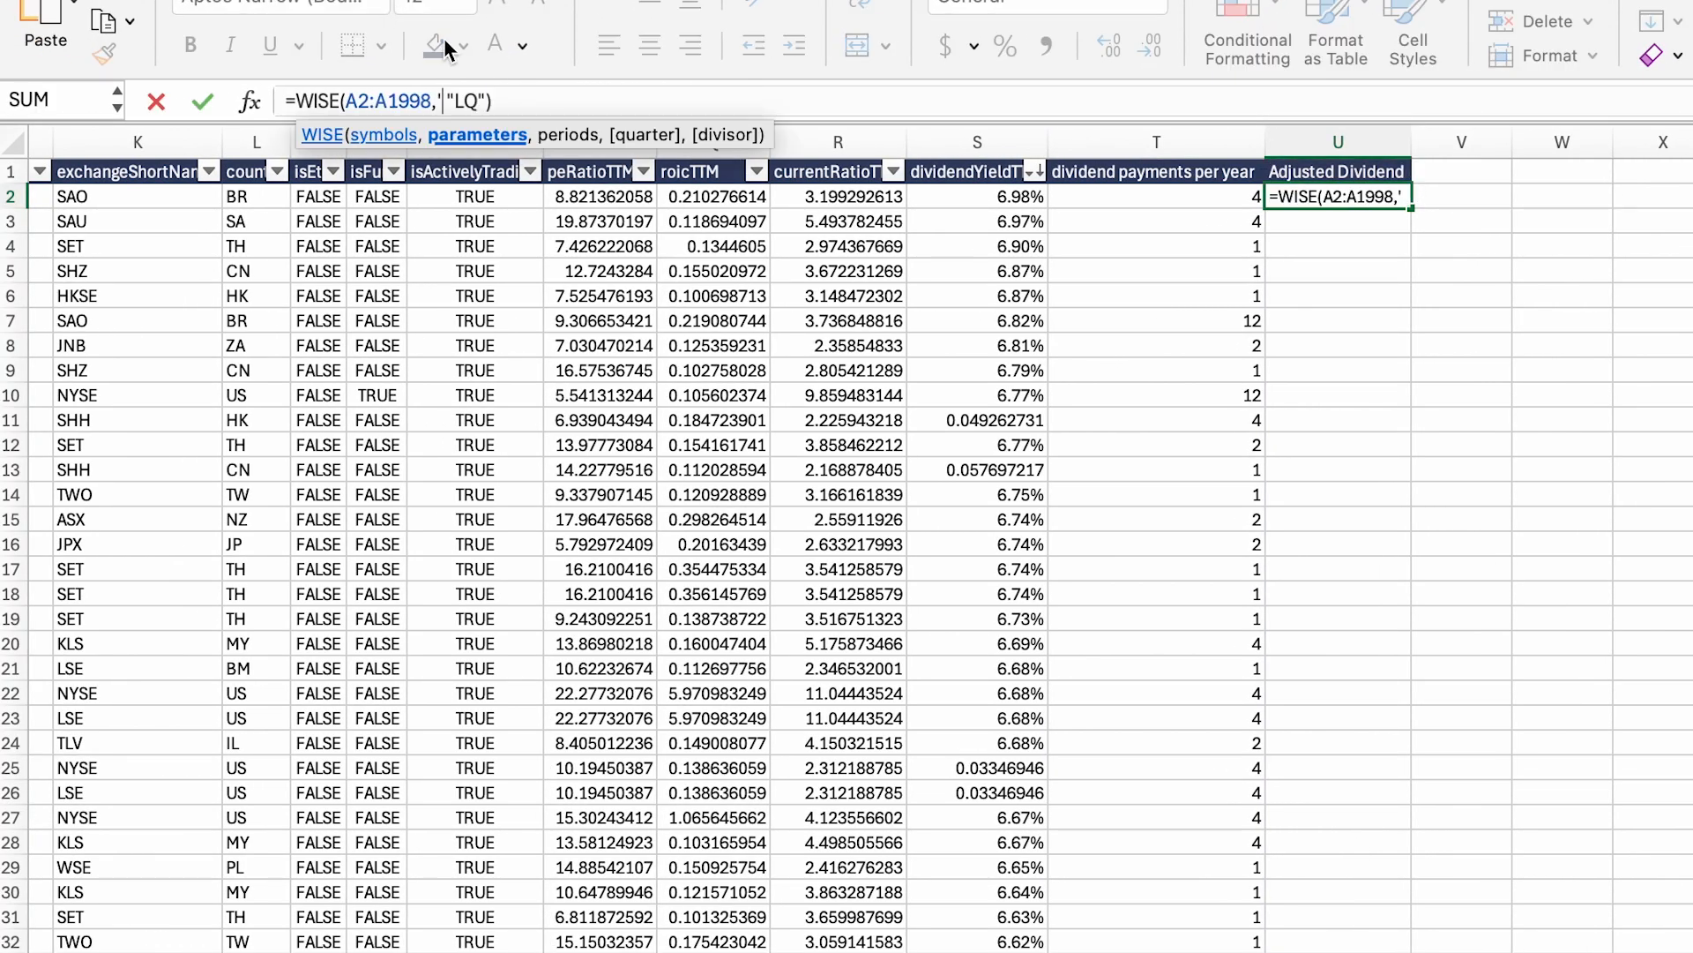
key(BackSpace)
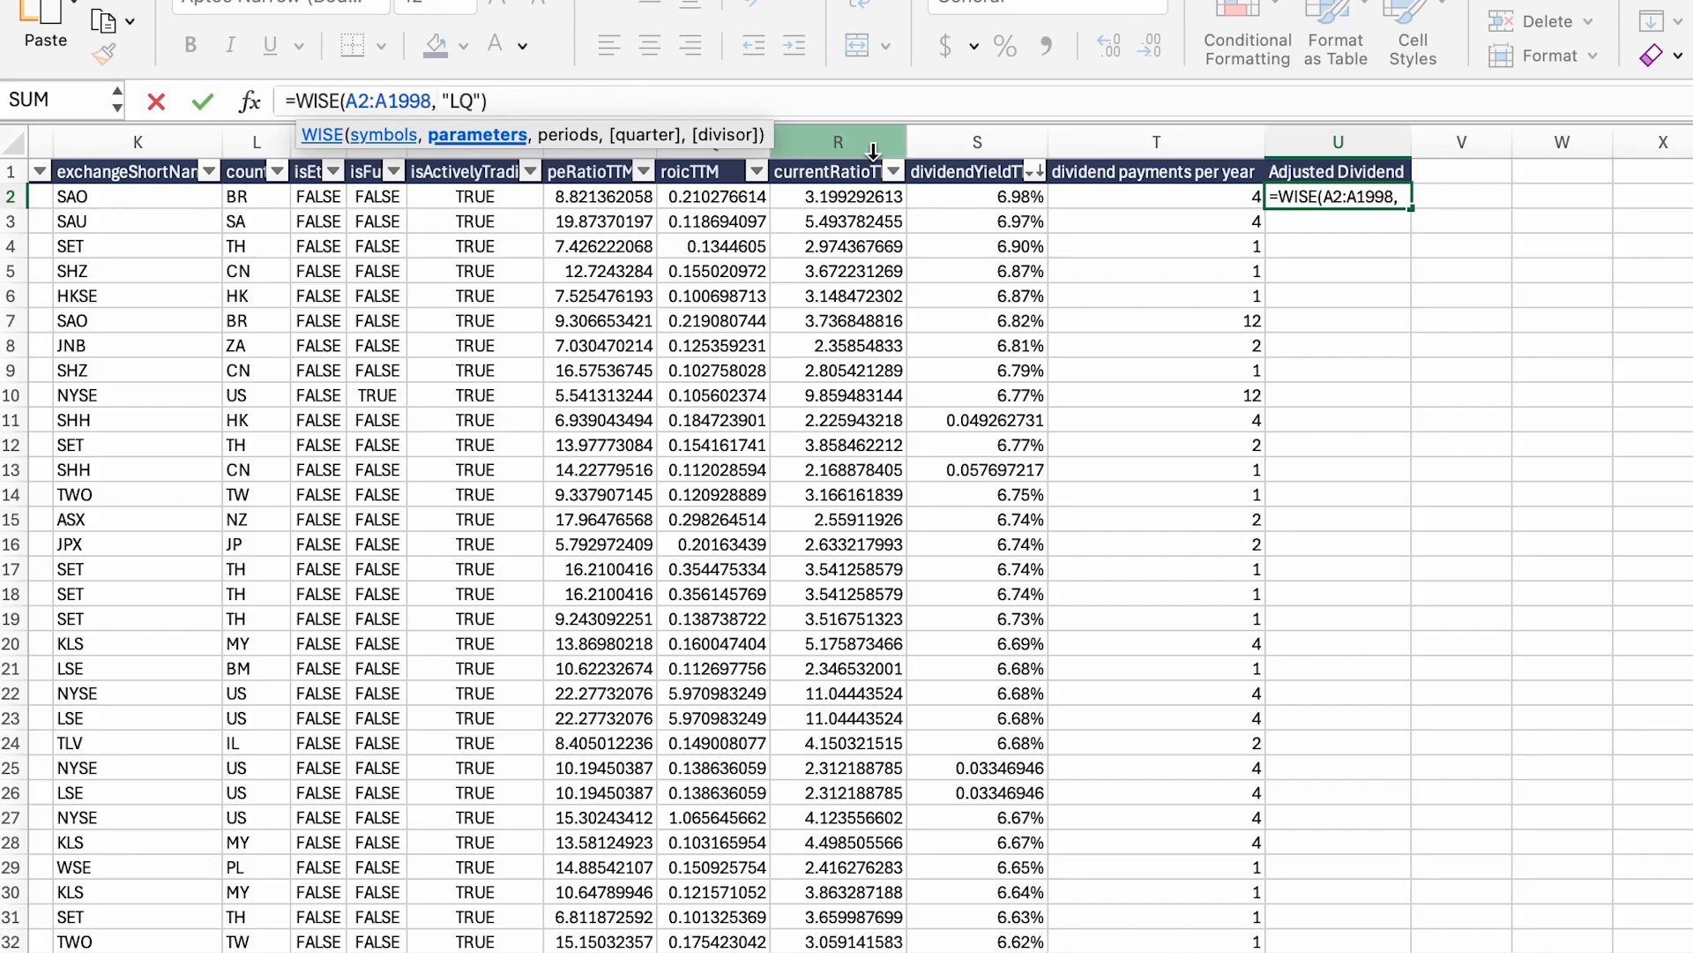
click(1285, 176)
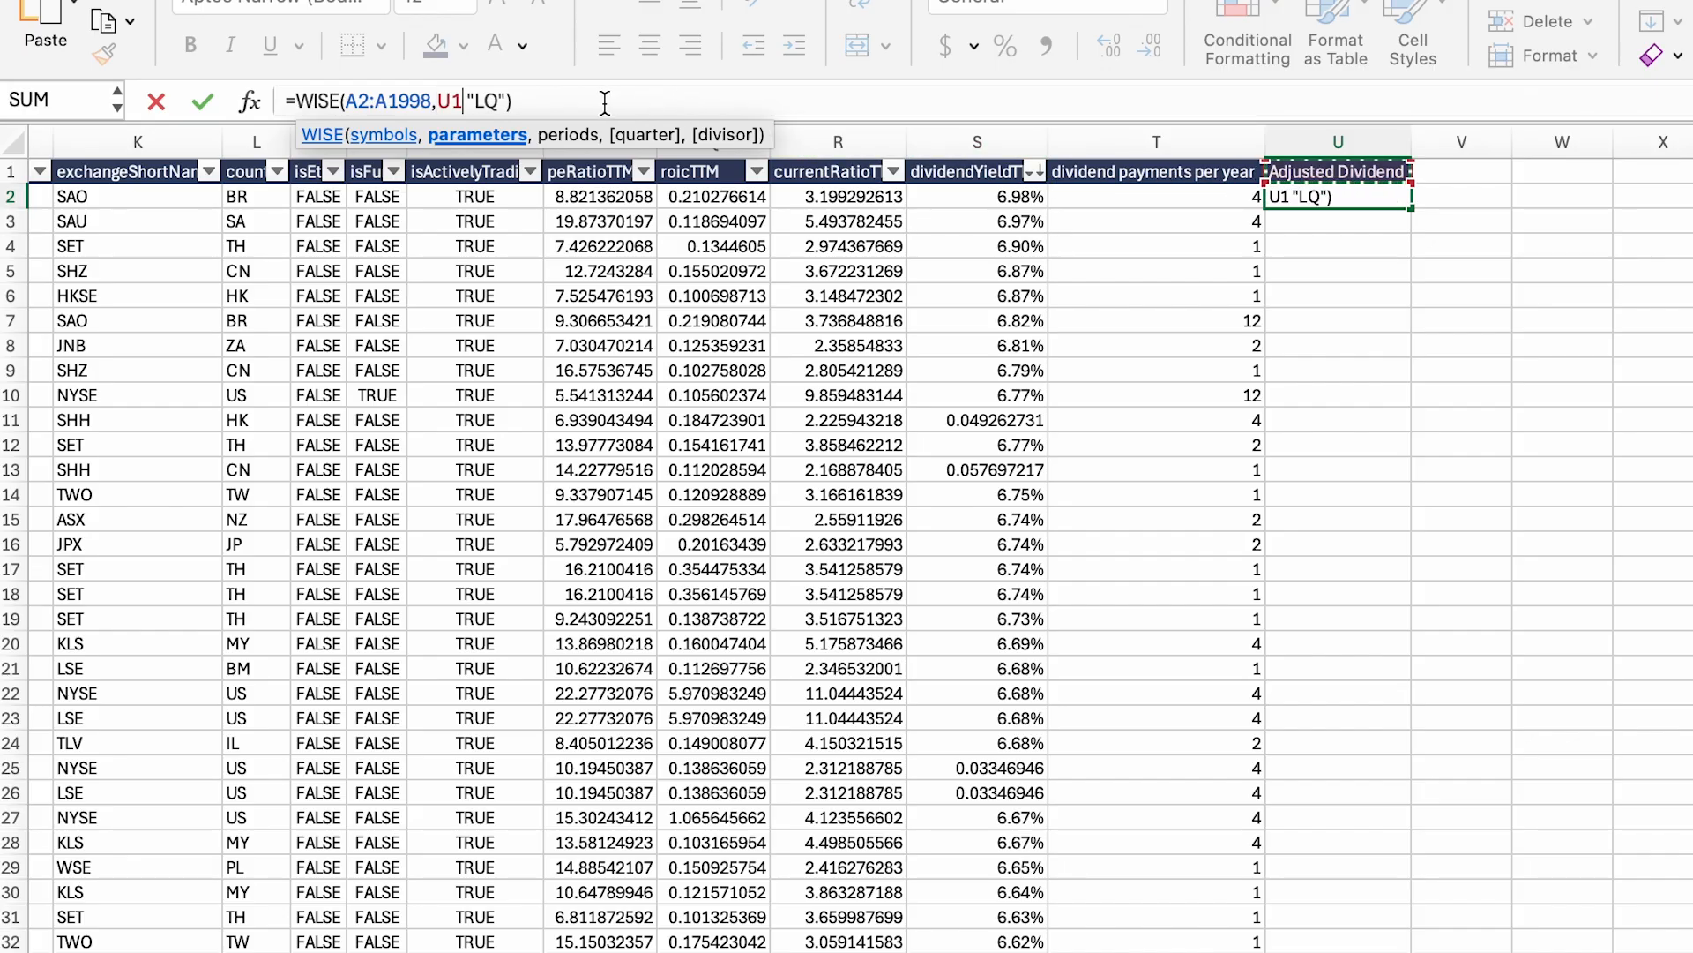
key(Return)
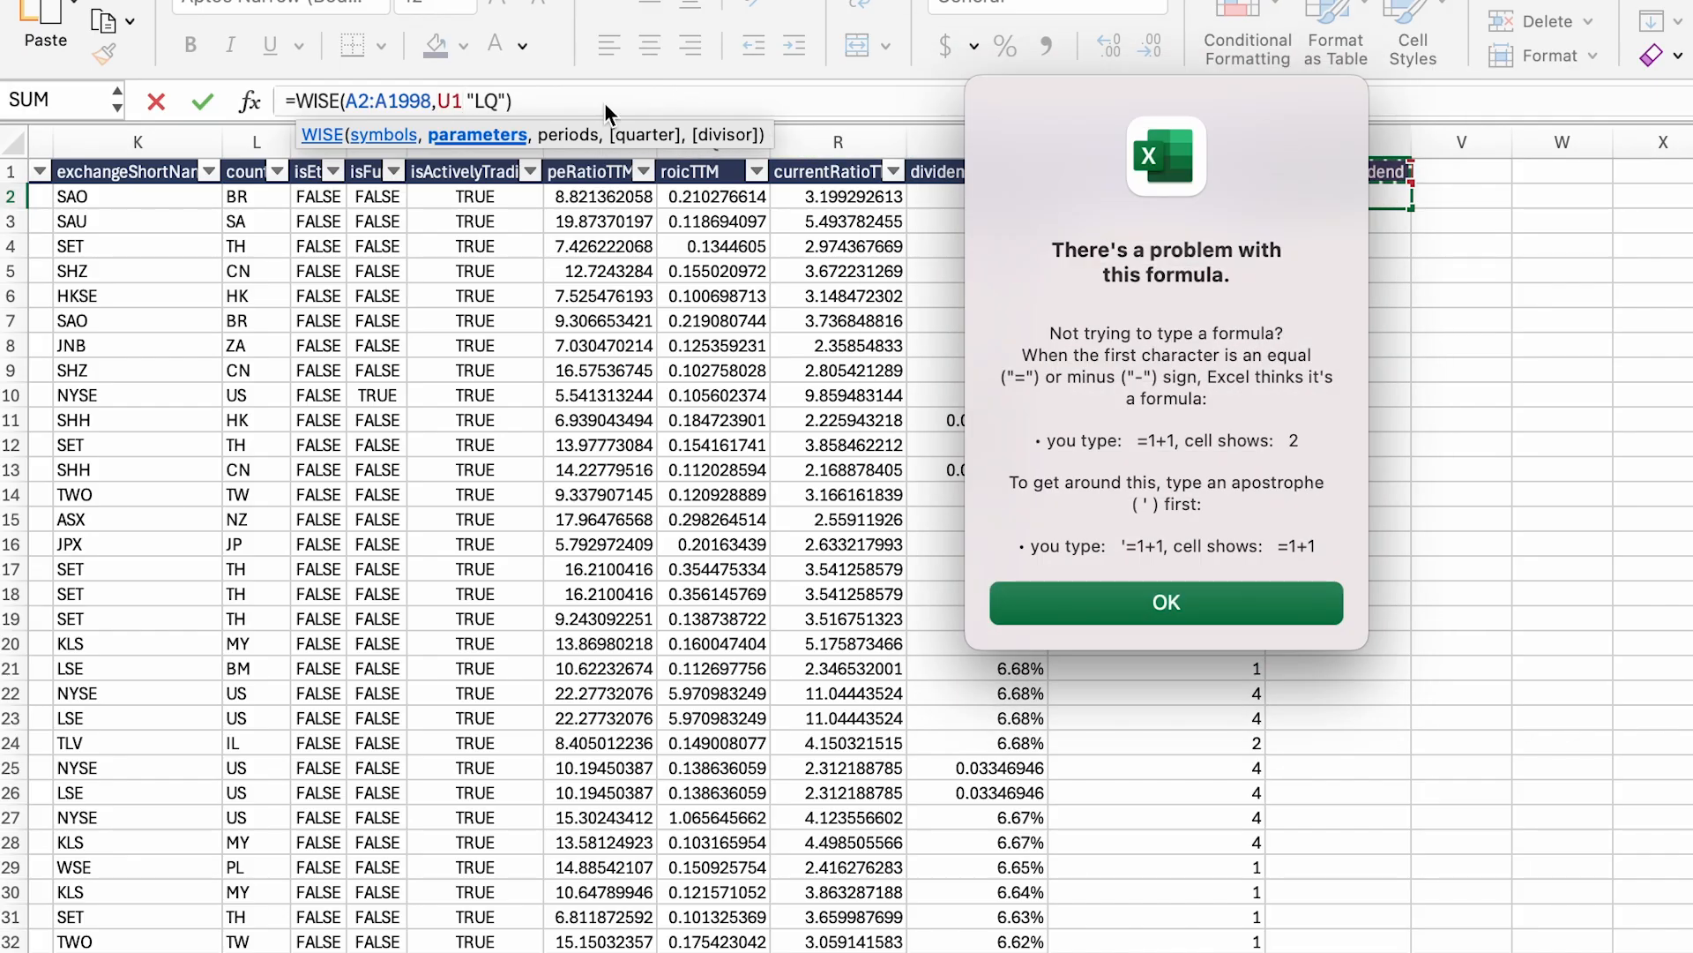
click(1185, 603)
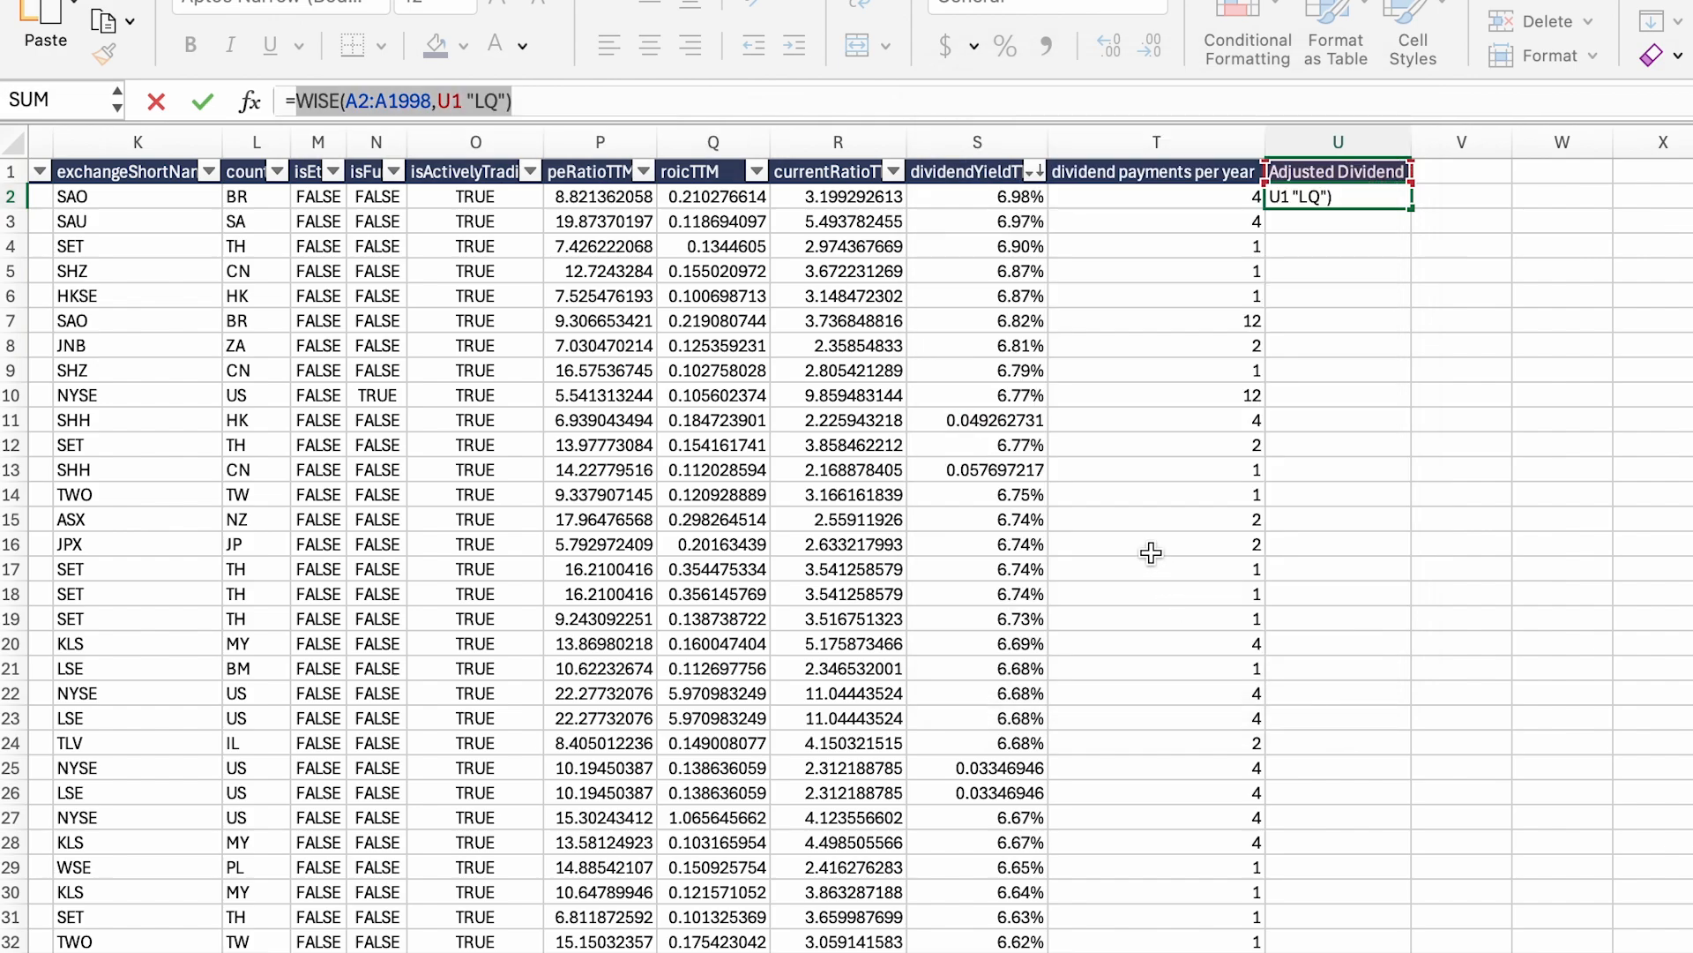
Step: Correct the formula to =WISE(A2:A998,U1,"LQ"), filling values like 0.59, 0.8 and 75
click(463, 101)
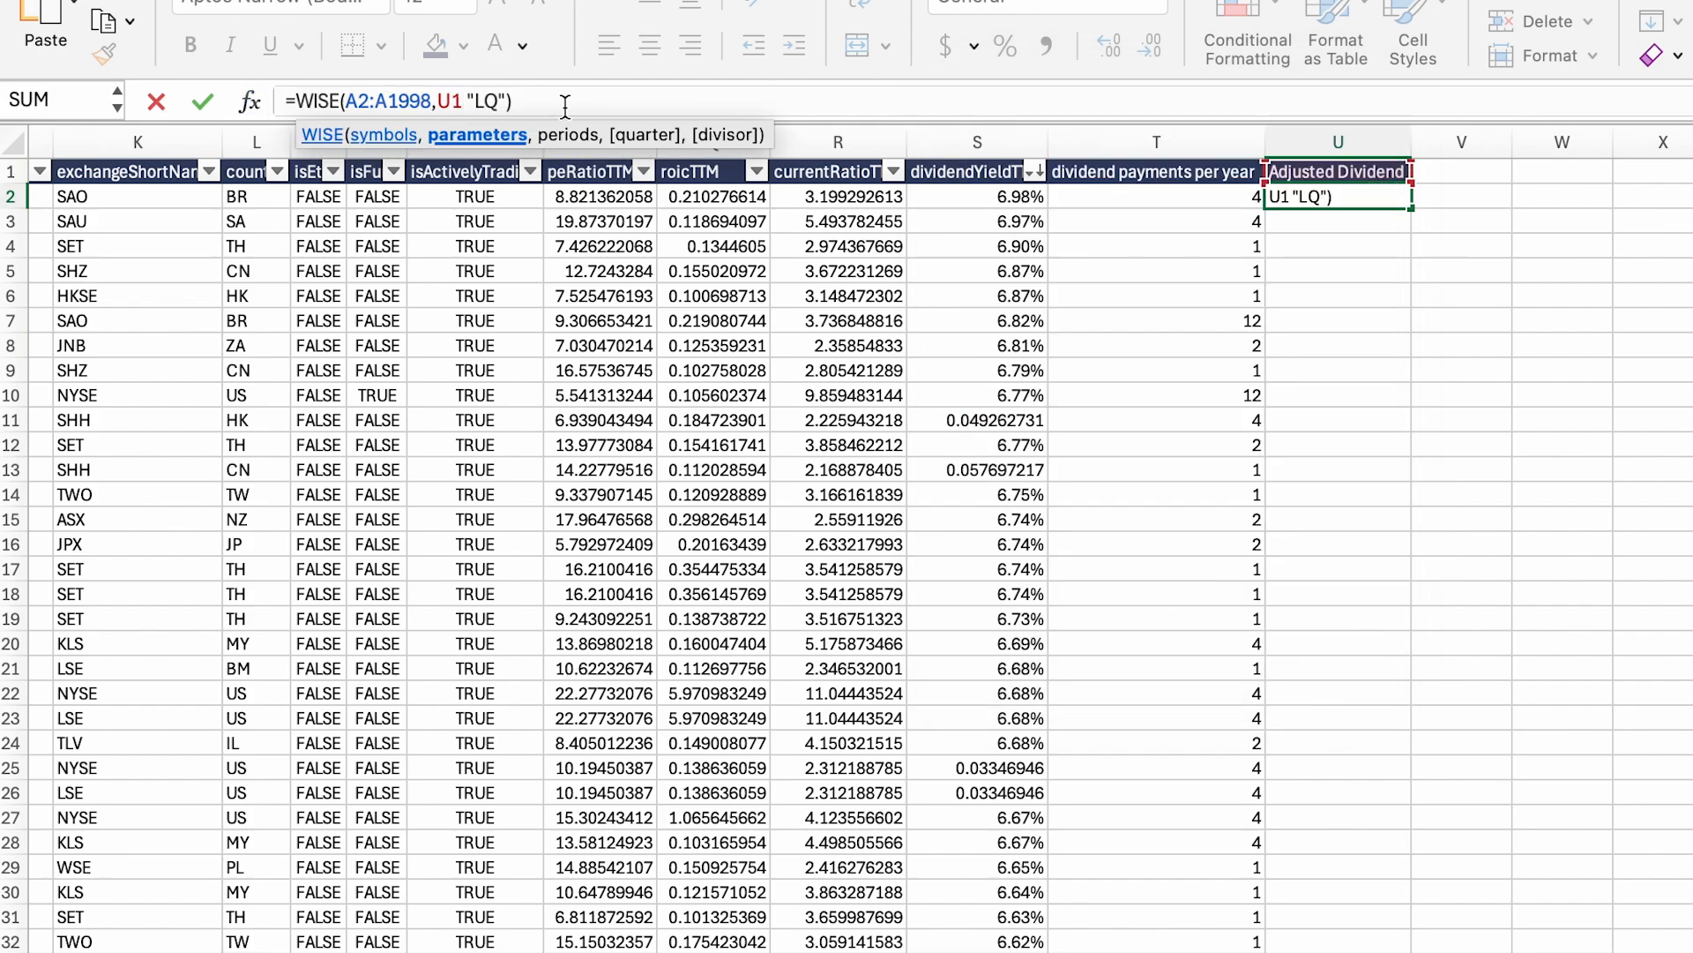
text(,)
click(430, 98)
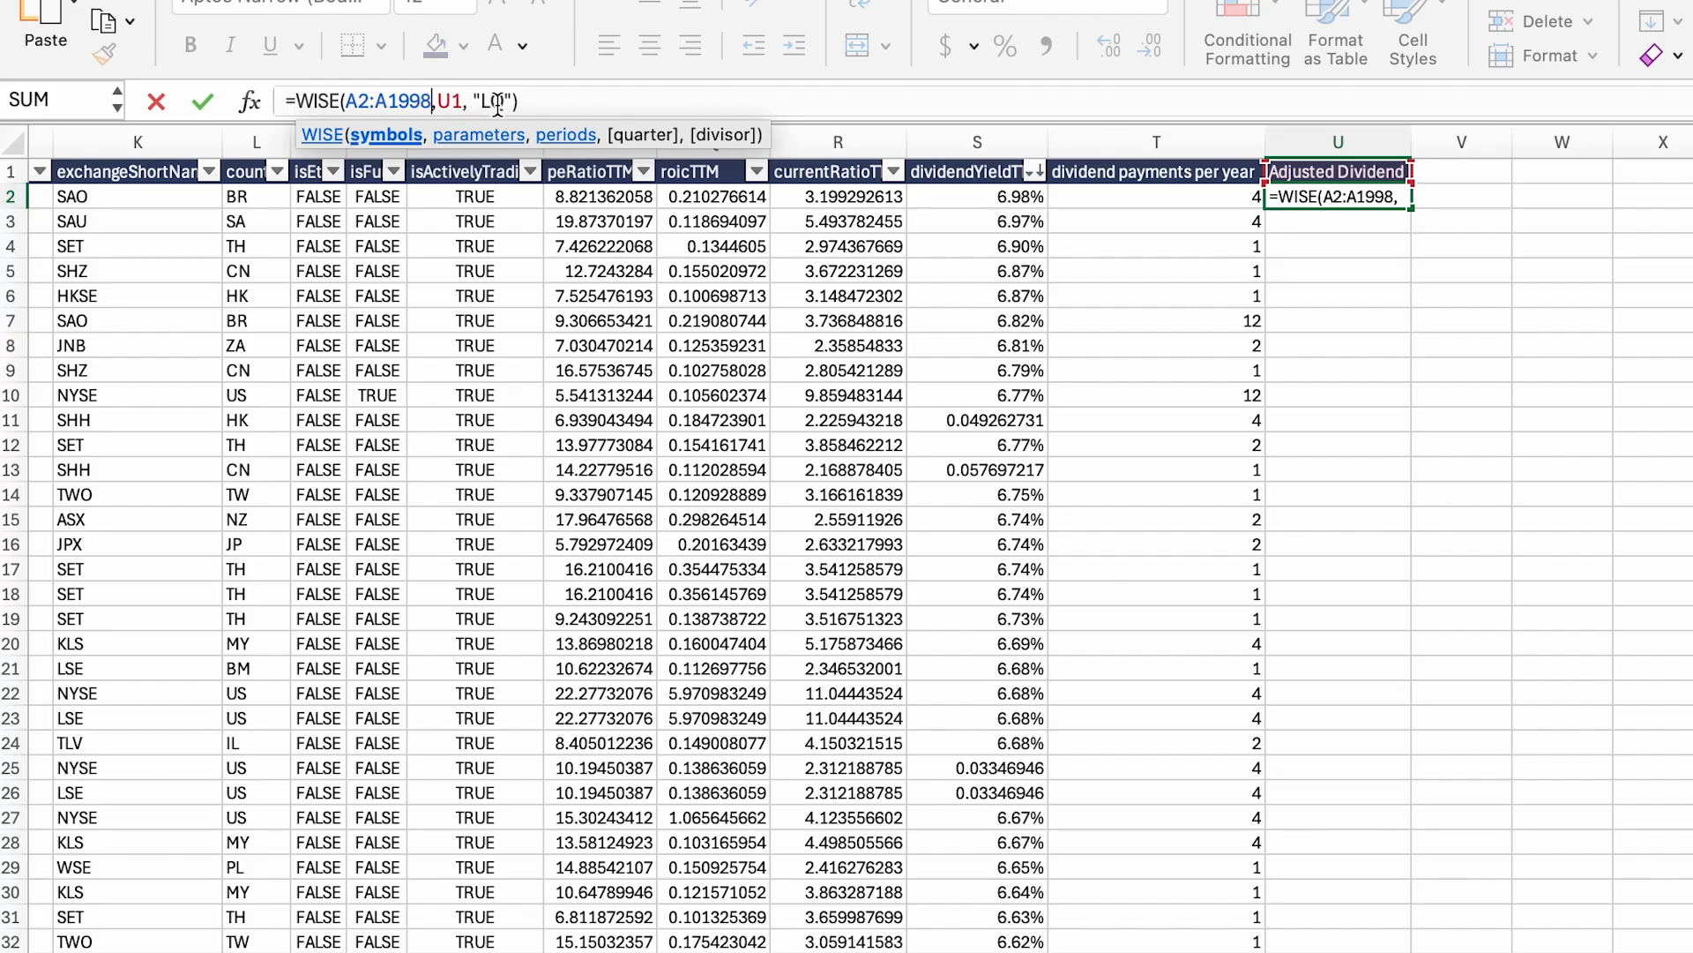
key(BackSpace)
key(BackSpace)
key(BackSpace)
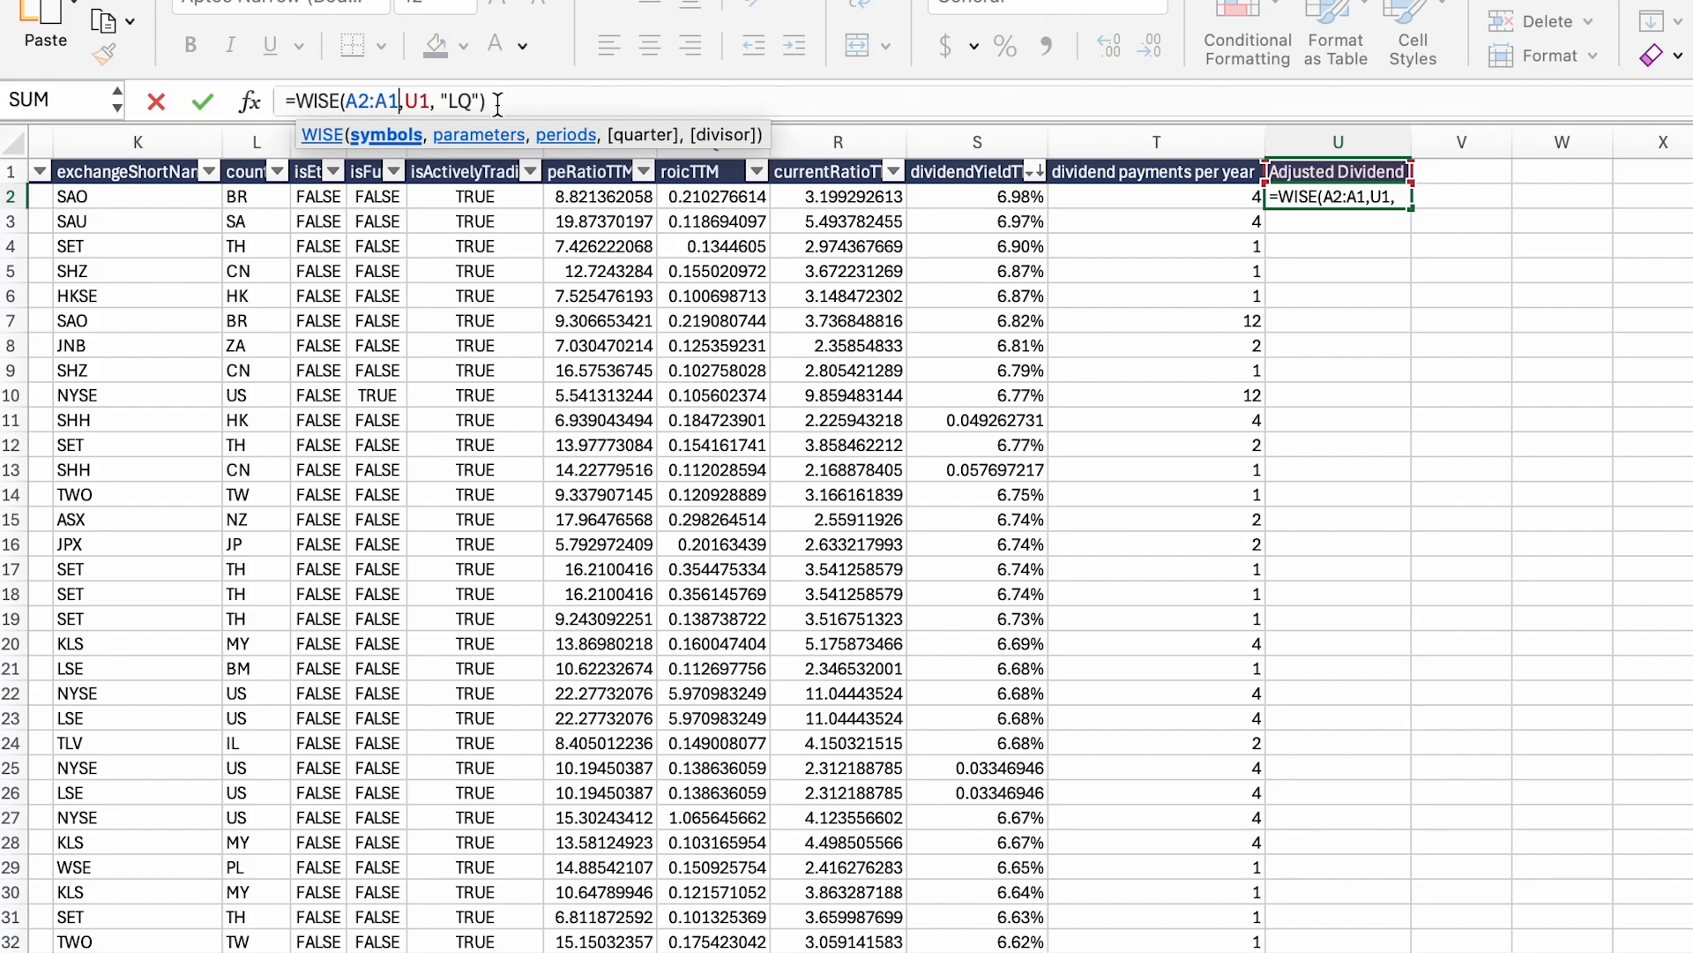
key(BackSpace)
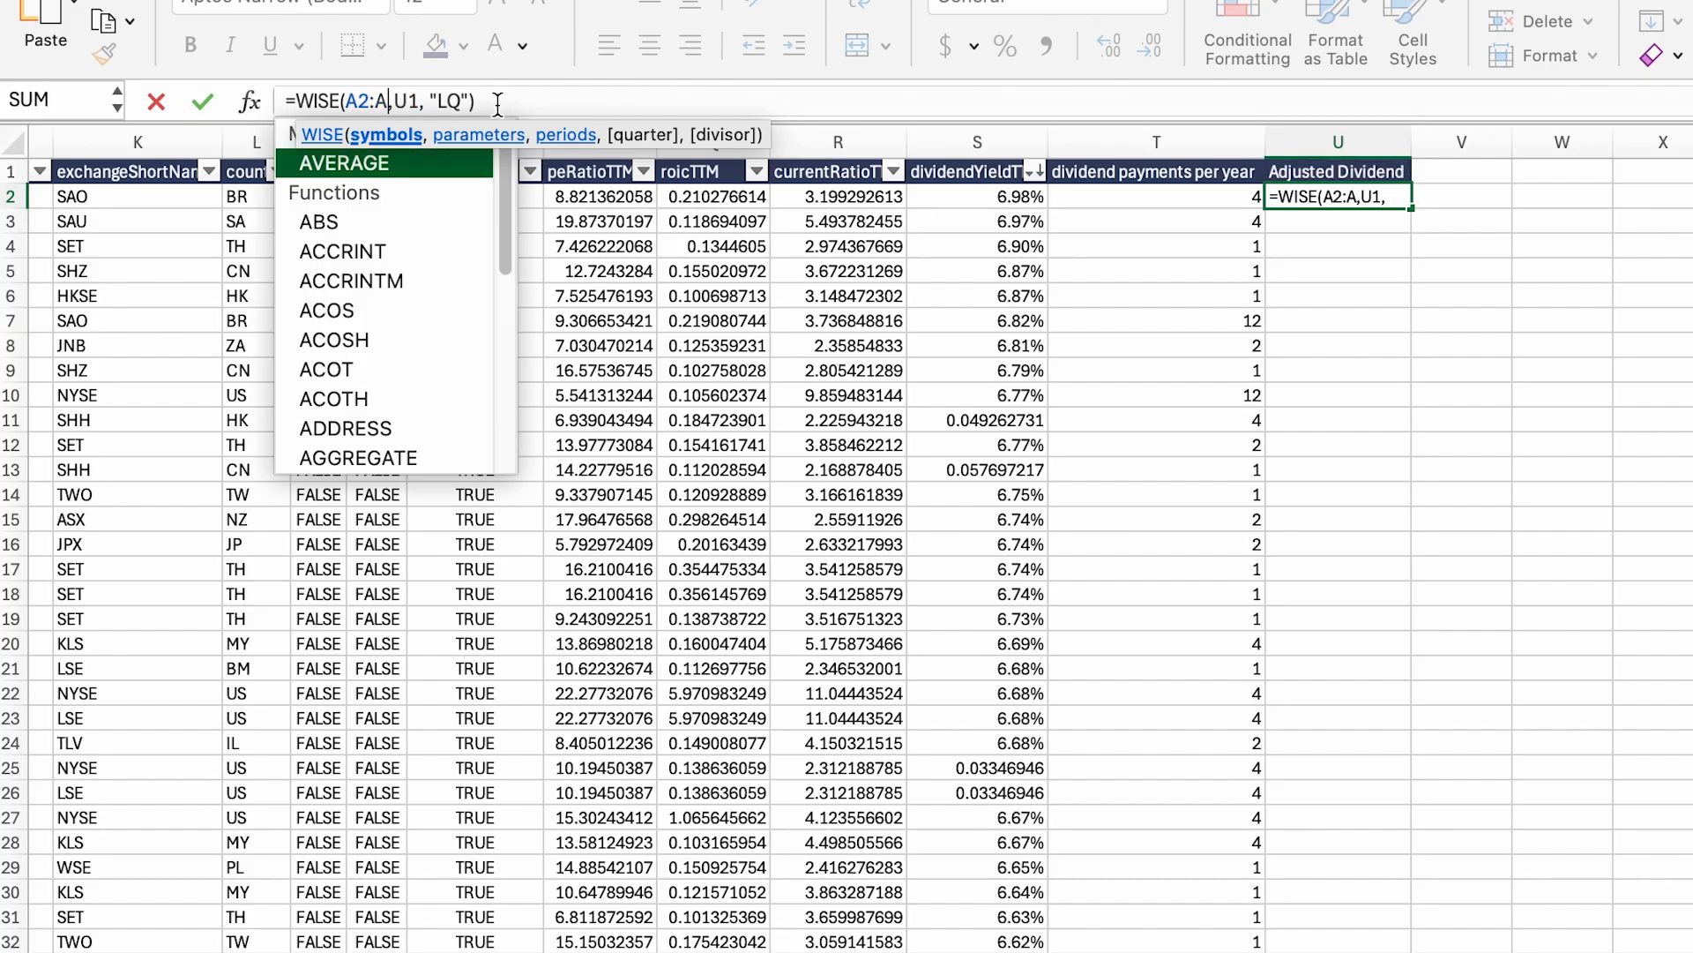
text(998)
key(Return)
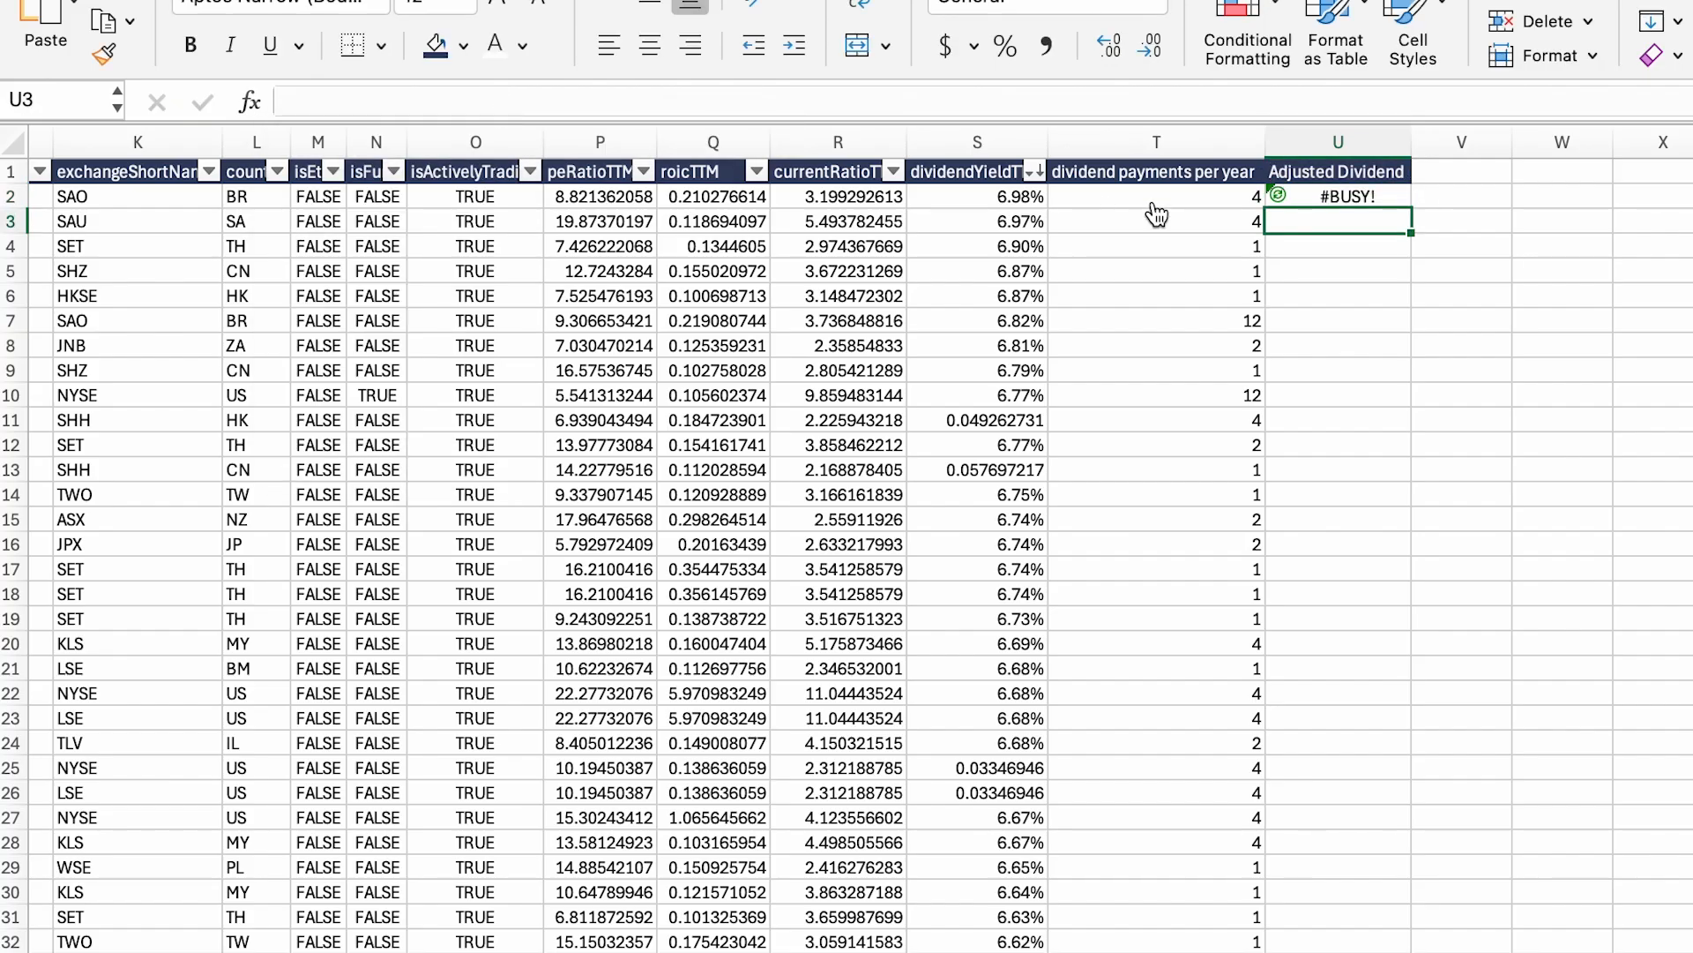
click(1374, 201)
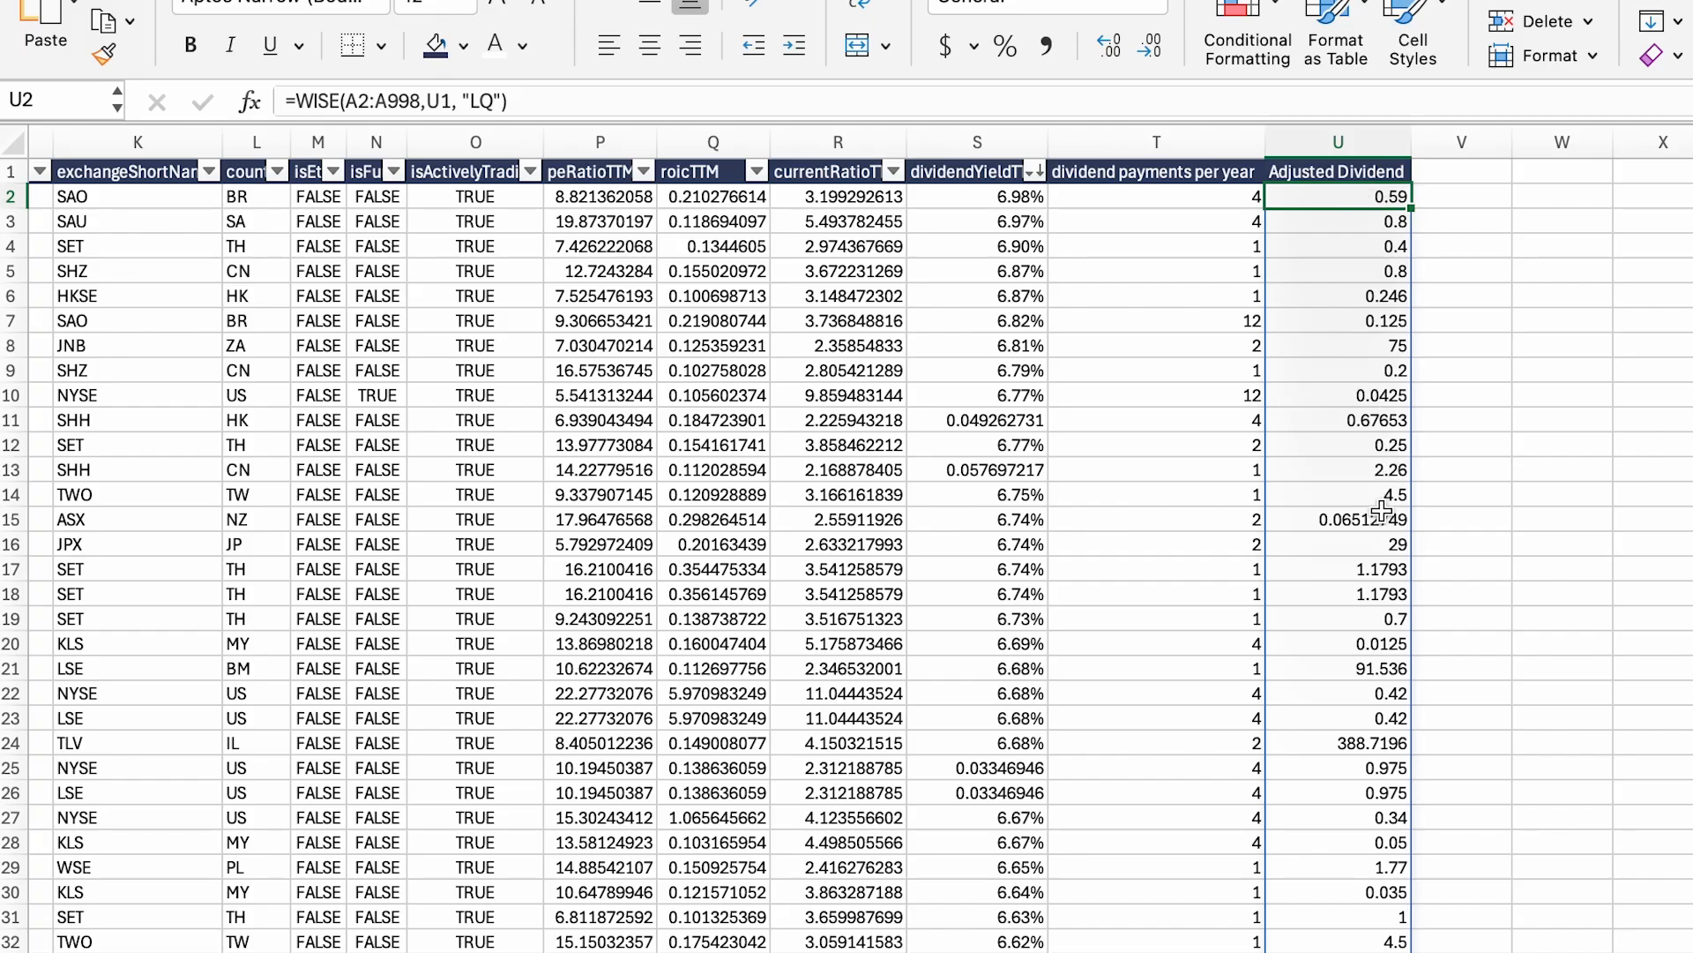
click(1385, 172)
Step: Create the column V header 'Exepcted Adjusted Dividend Annual' and autofit the column
key(super+c)
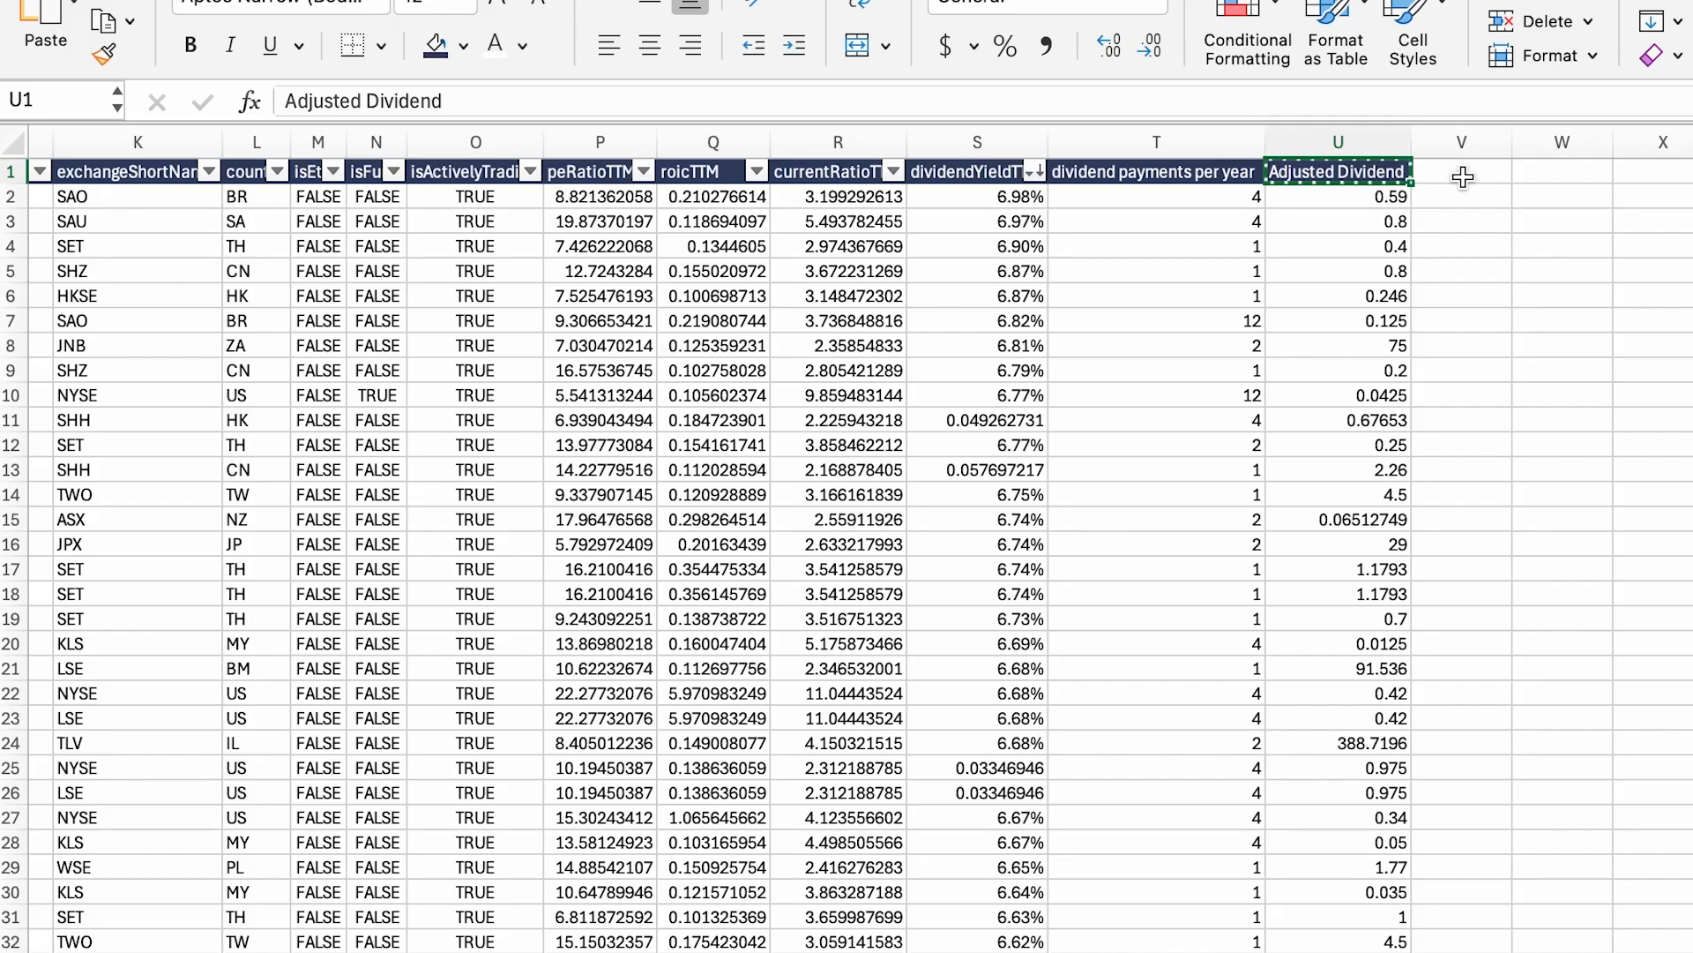
click(1464, 176)
key(super+v)
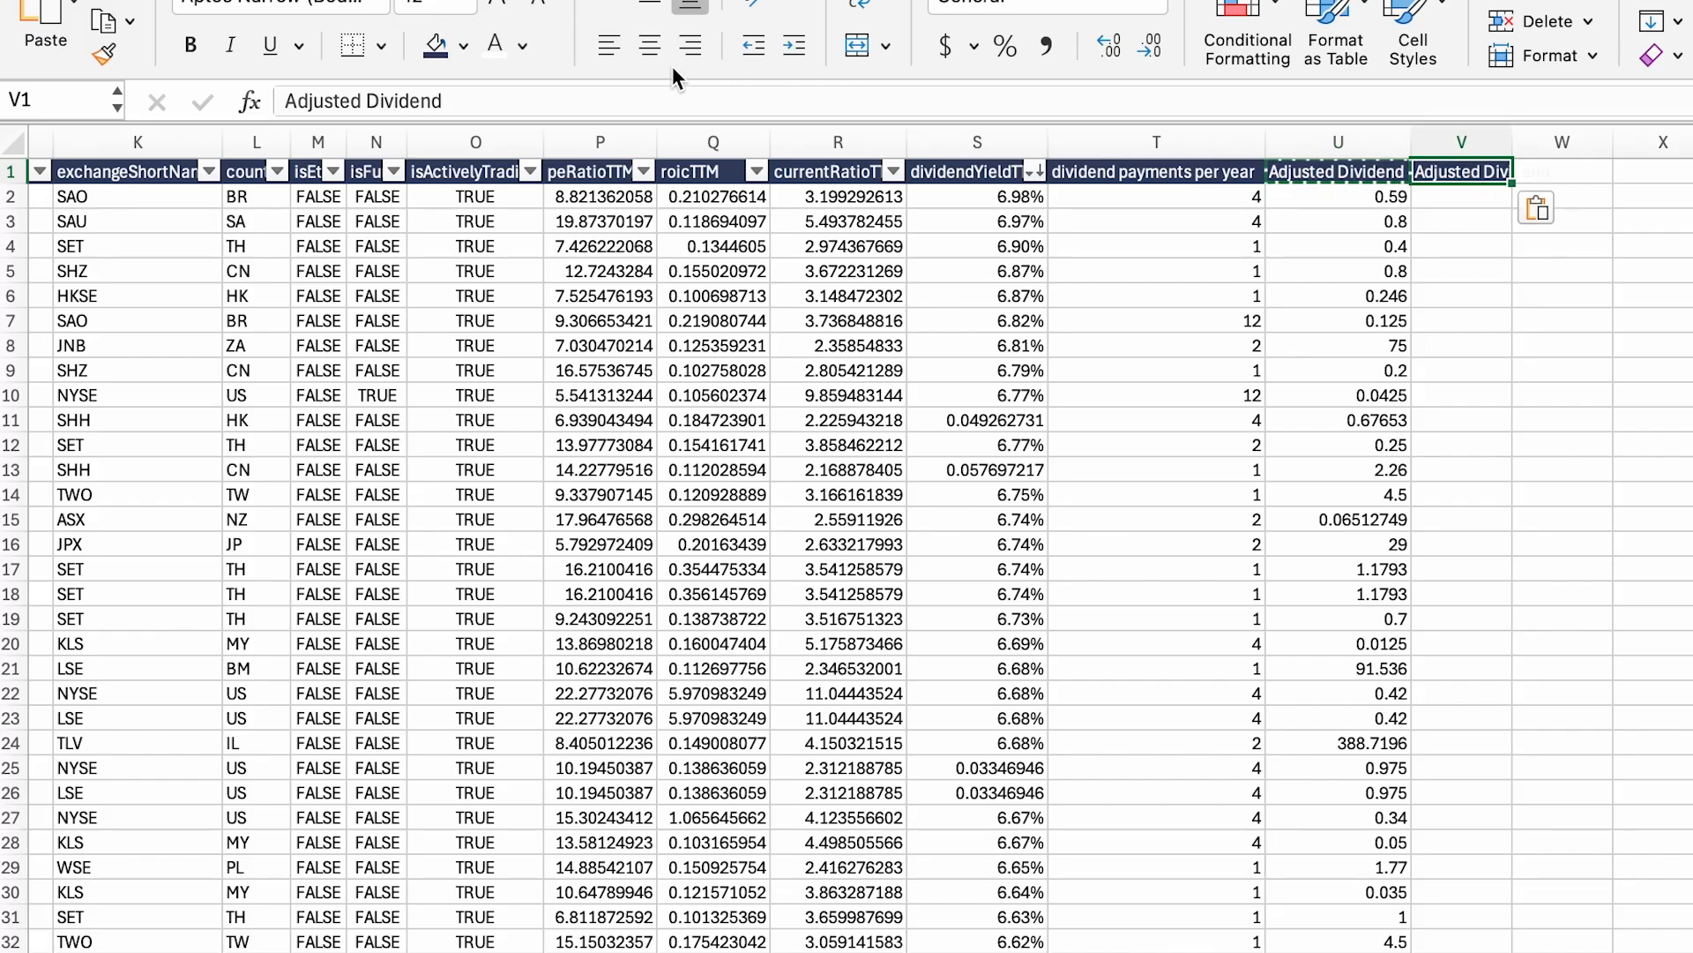
click(286, 92)
text(Exepcted )
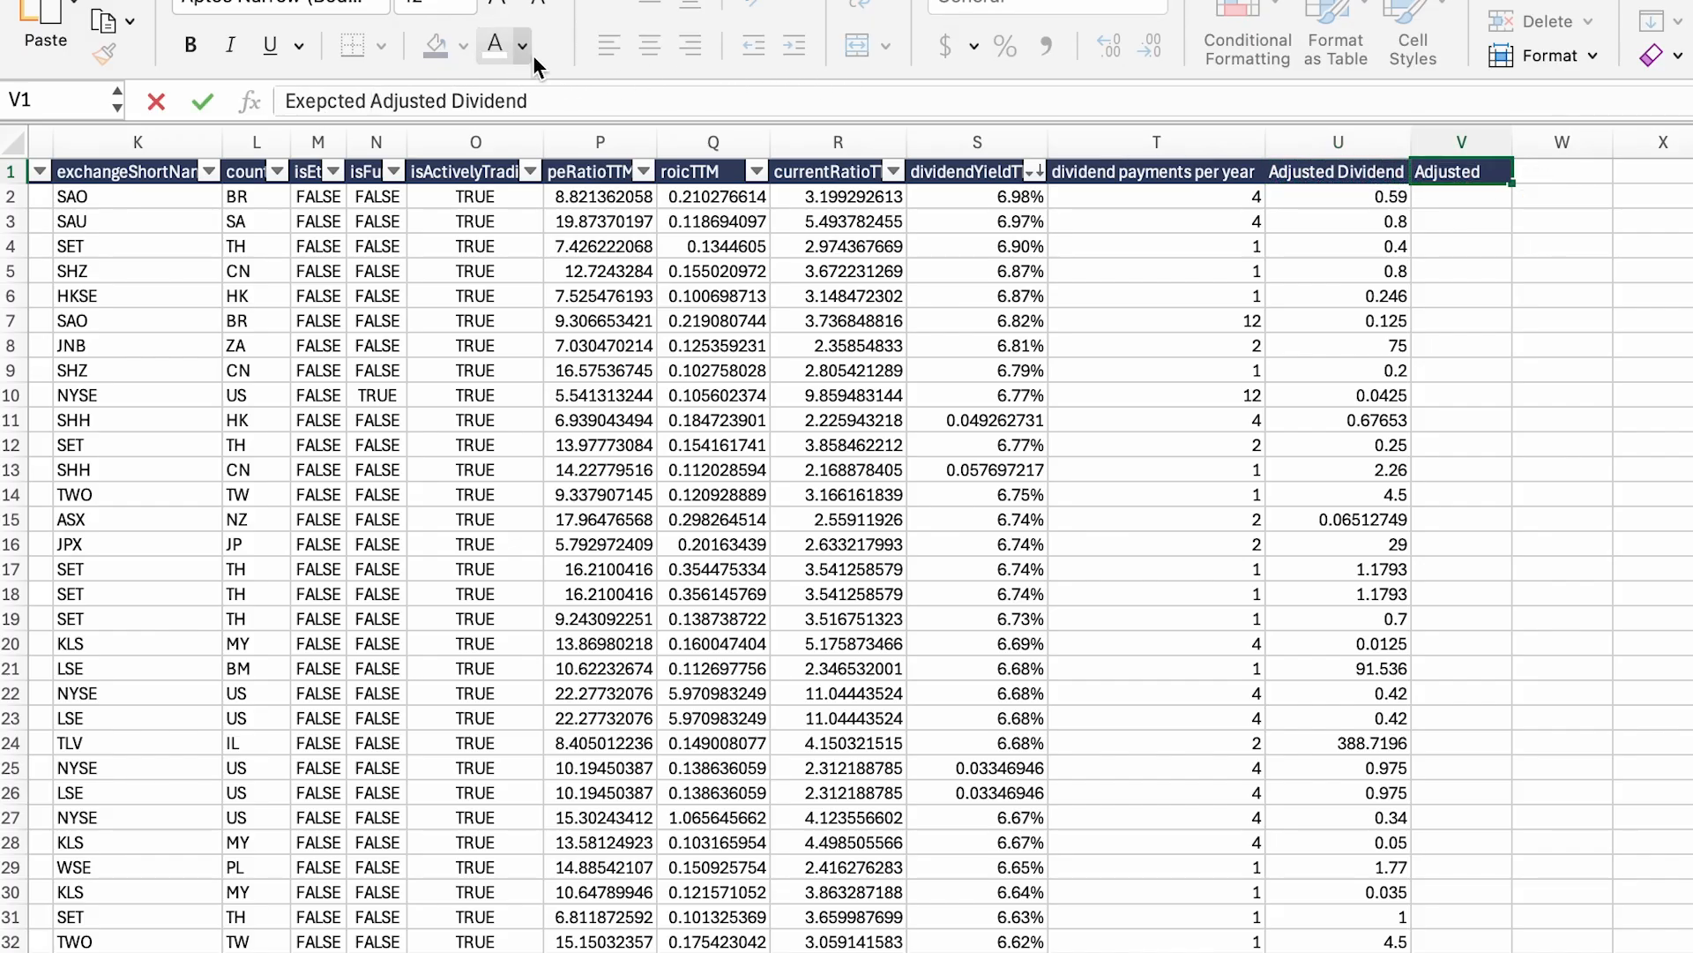
text( A)
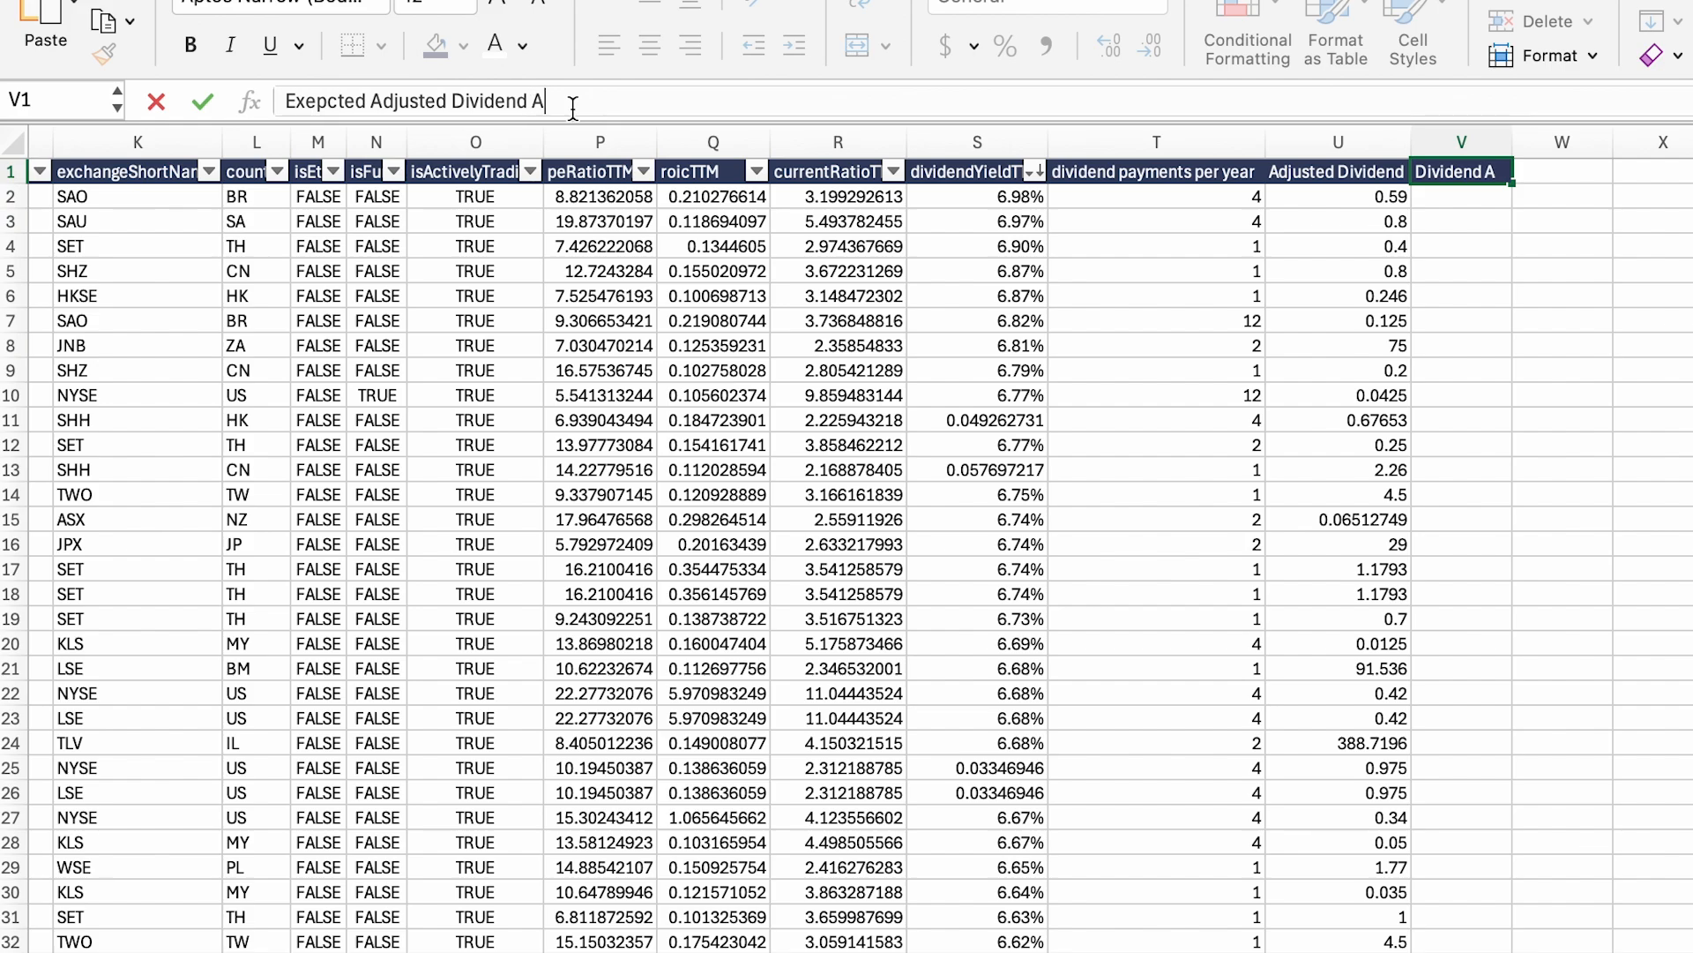
text(nnual)
key(Return)
double_click(1511, 141)
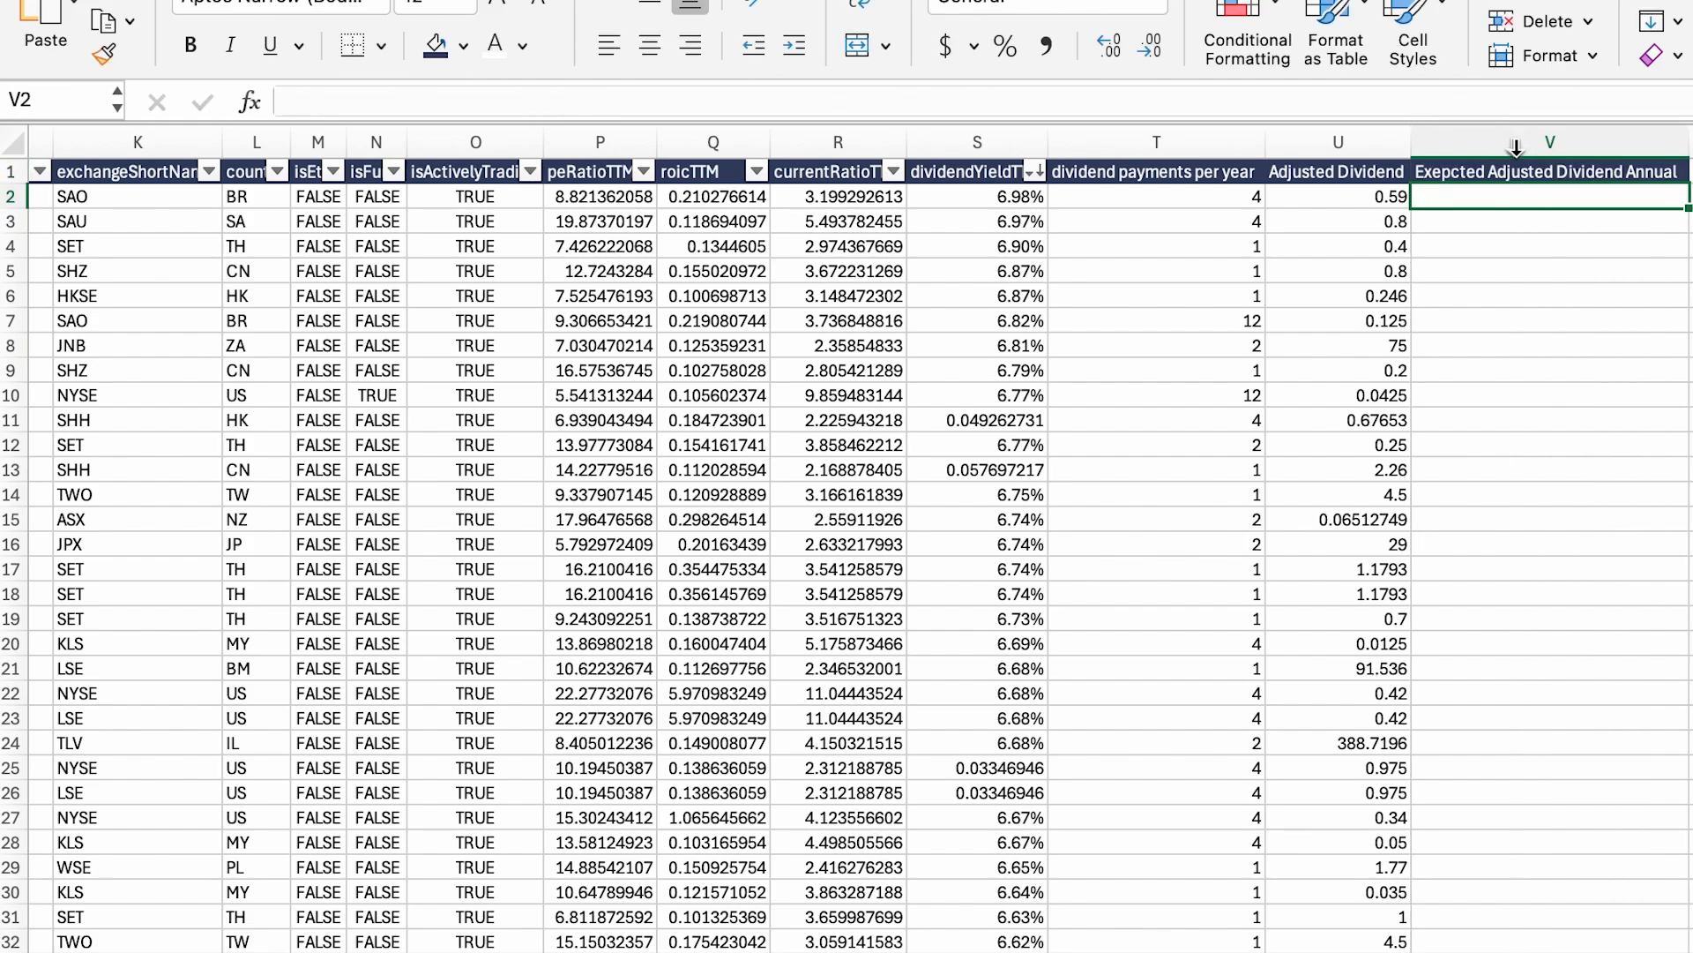
Step: Enter =U2*T2 in V2 to compute the expected annual dividend
scroll(1569, 202, up, 1)
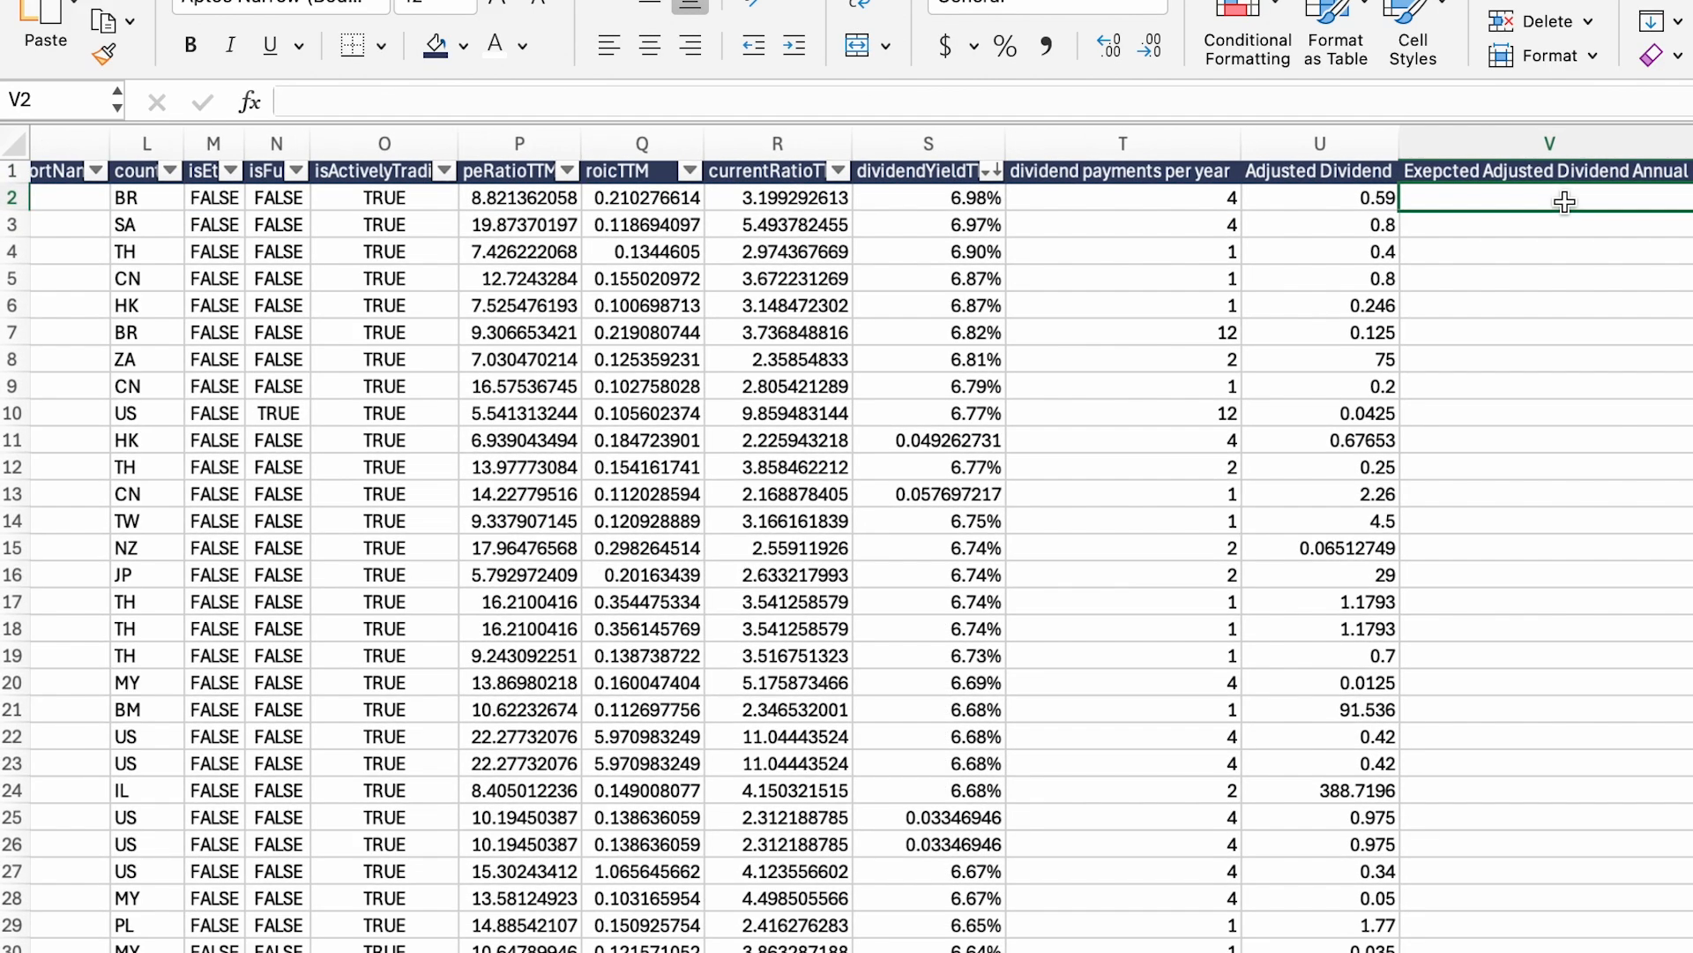
text(=)
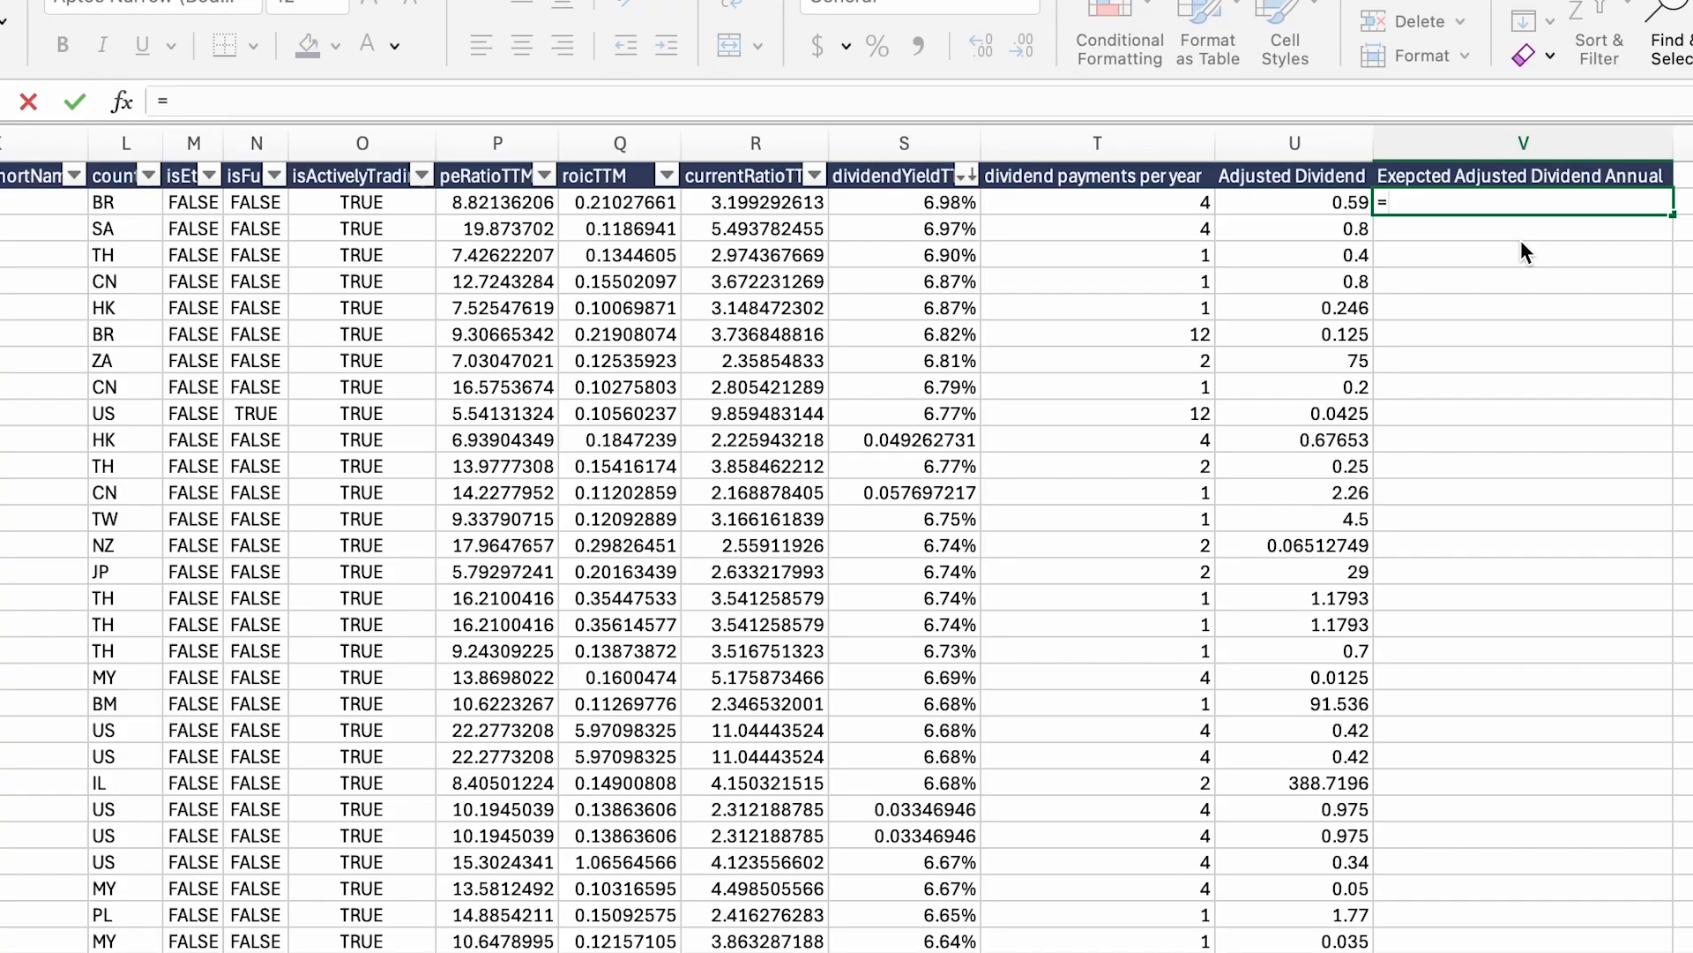
click(1308, 196)
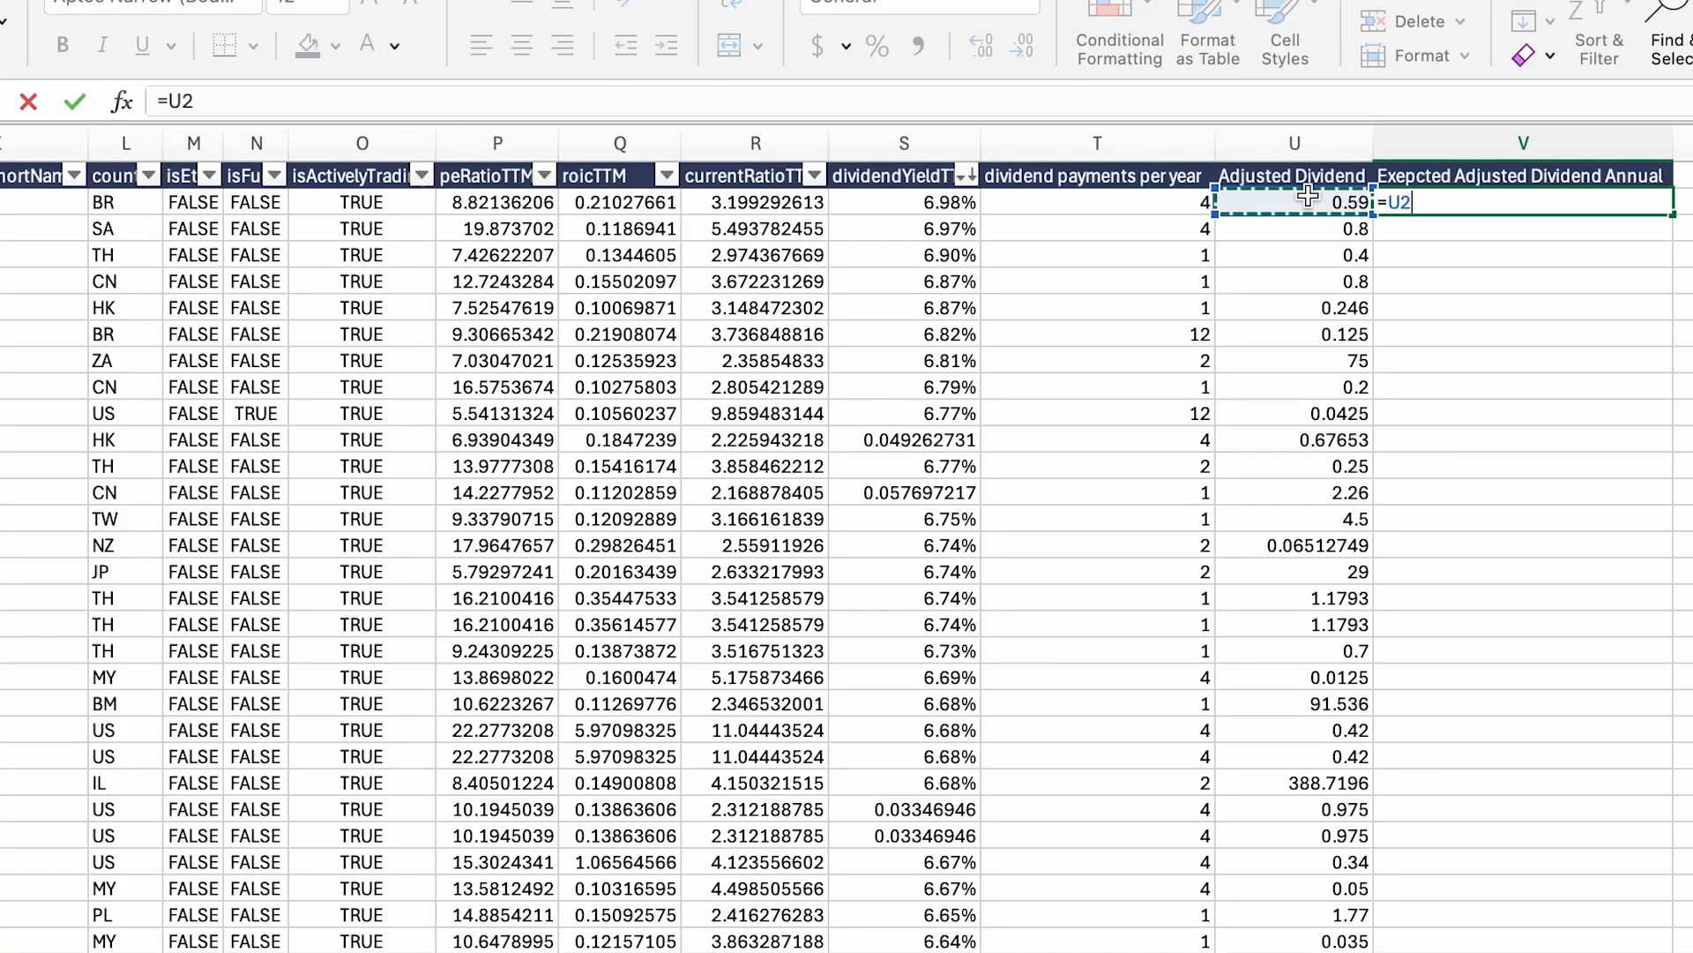
text(*)
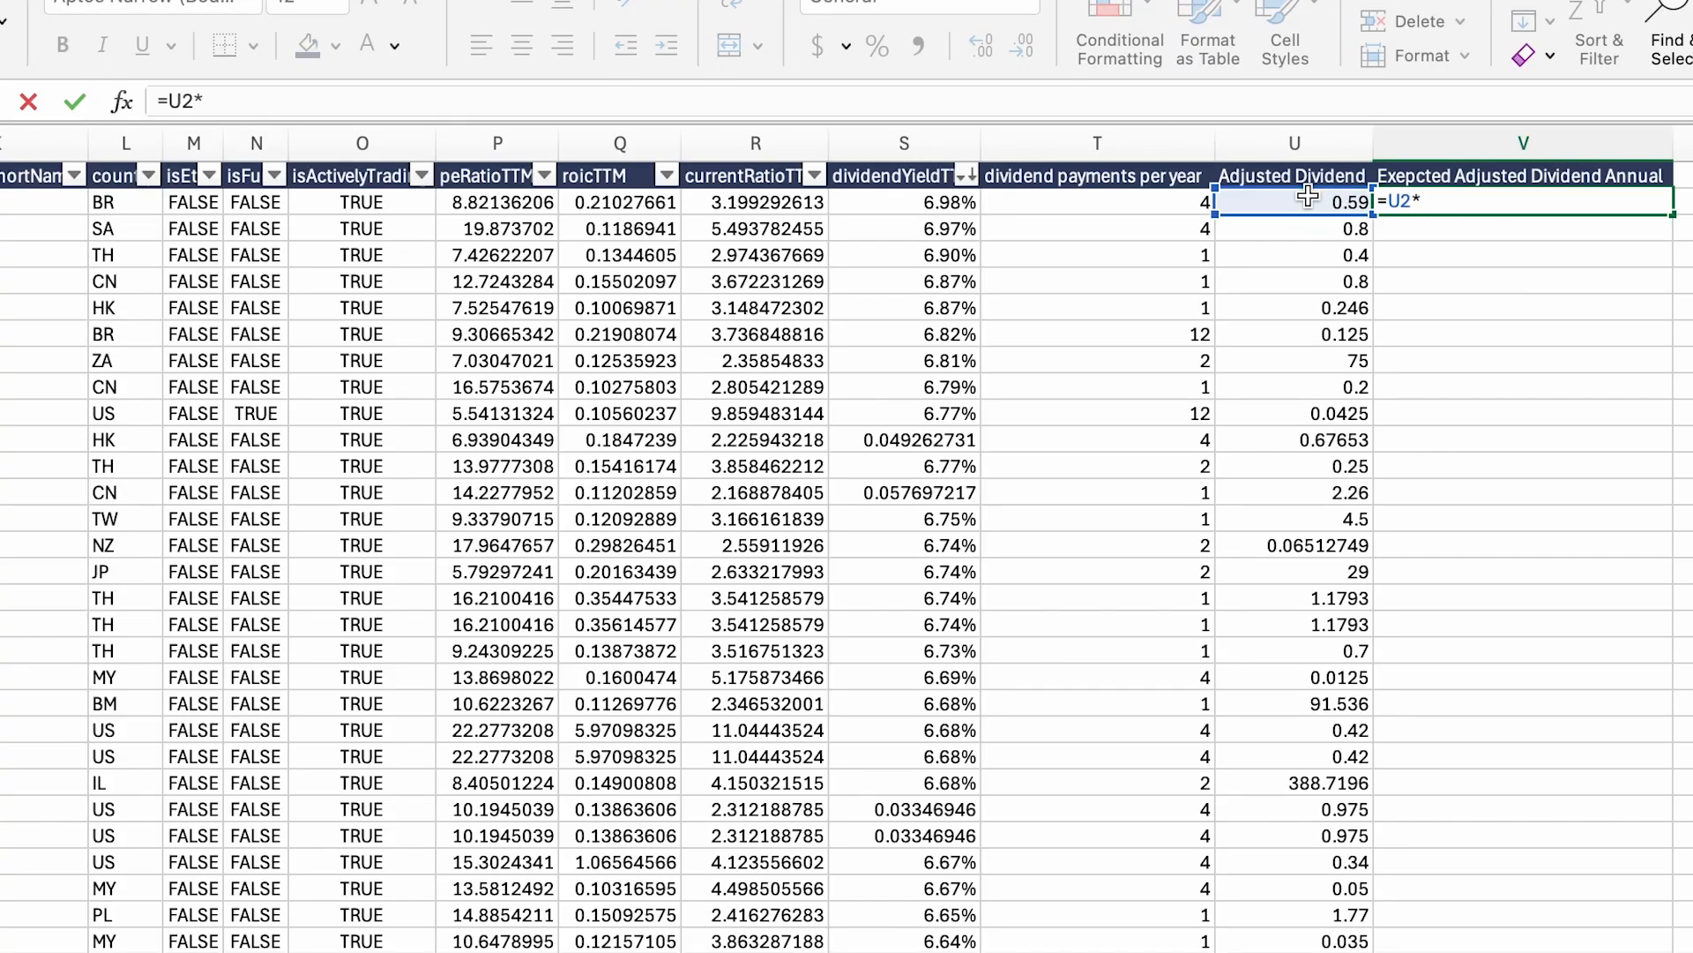
click(1182, 201)
key(Return)
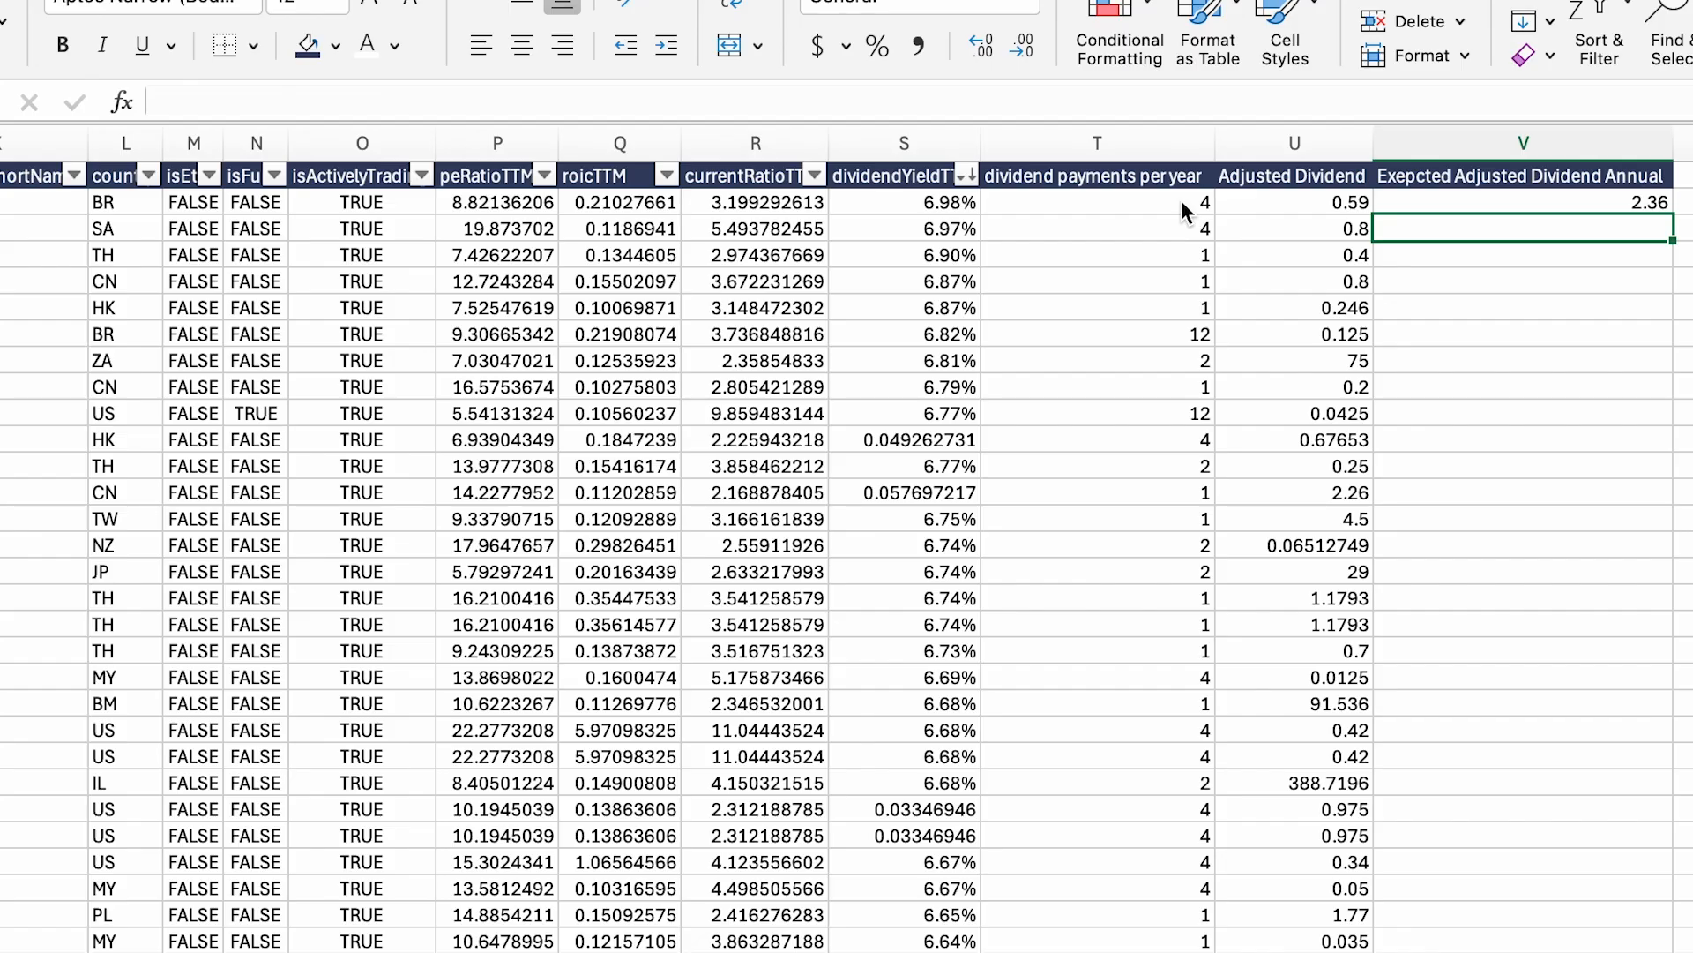
Step: Fill the formula down column V, producing values like 2.36, 3.2 and 150
click(1632, 203)
double_click(1672, 215)
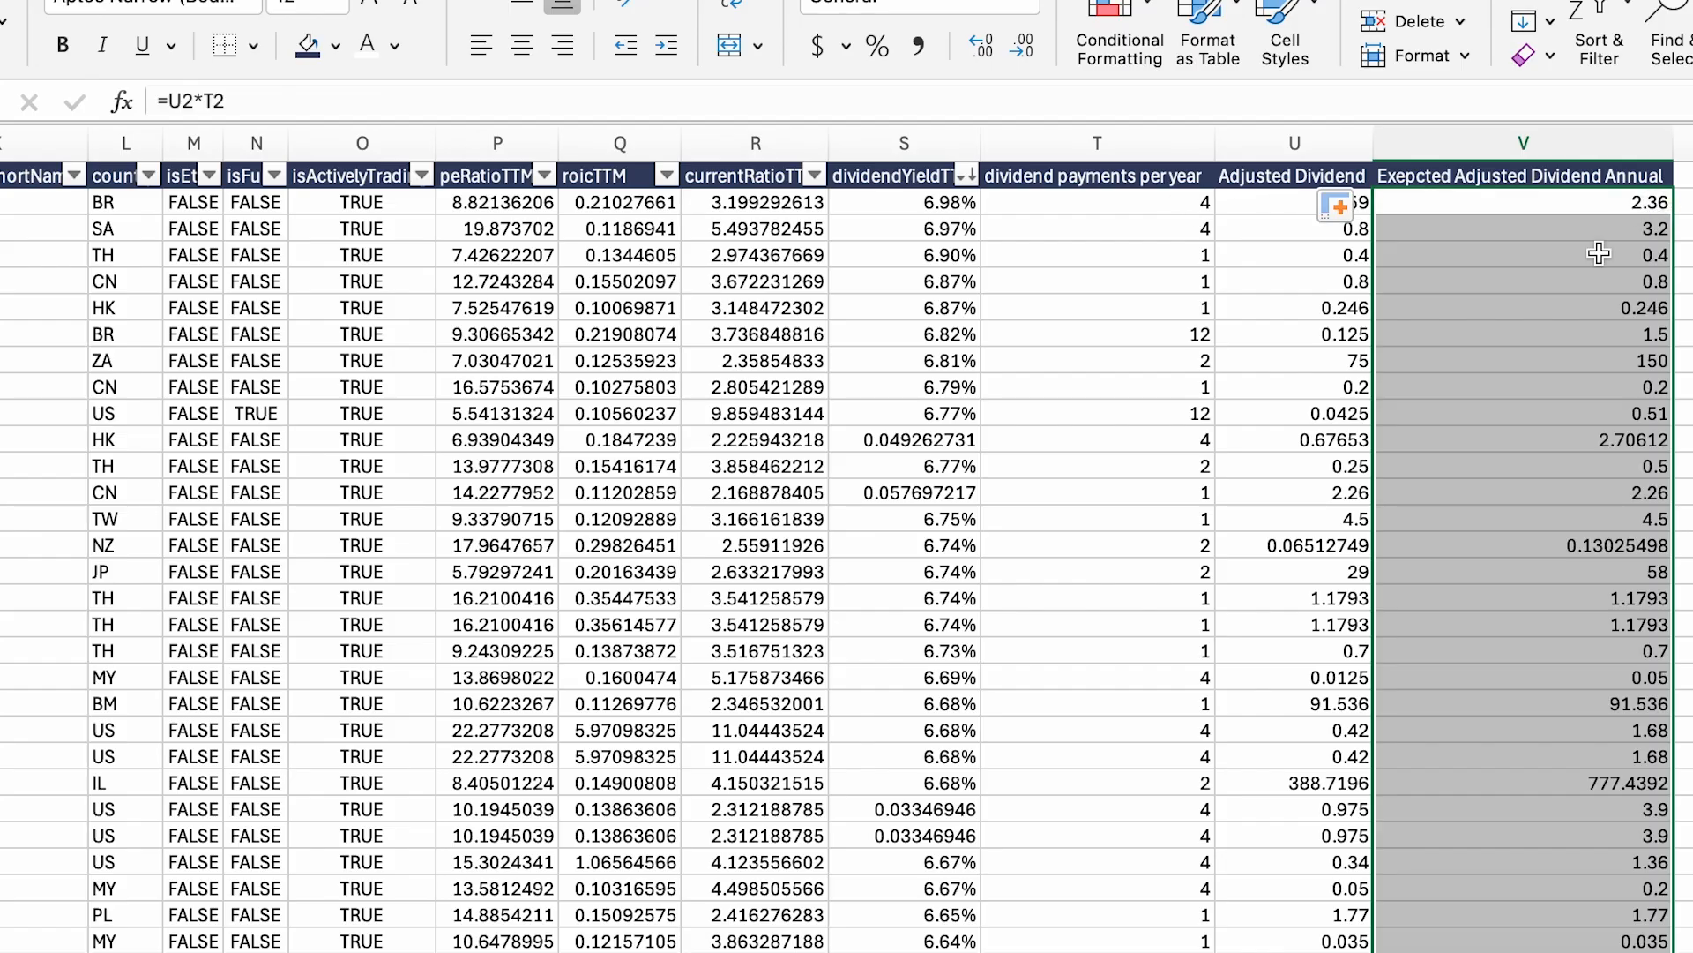
click(1429, 308)
scroll(966, 391, left, 10)
scroll(966, 391, left, 5)
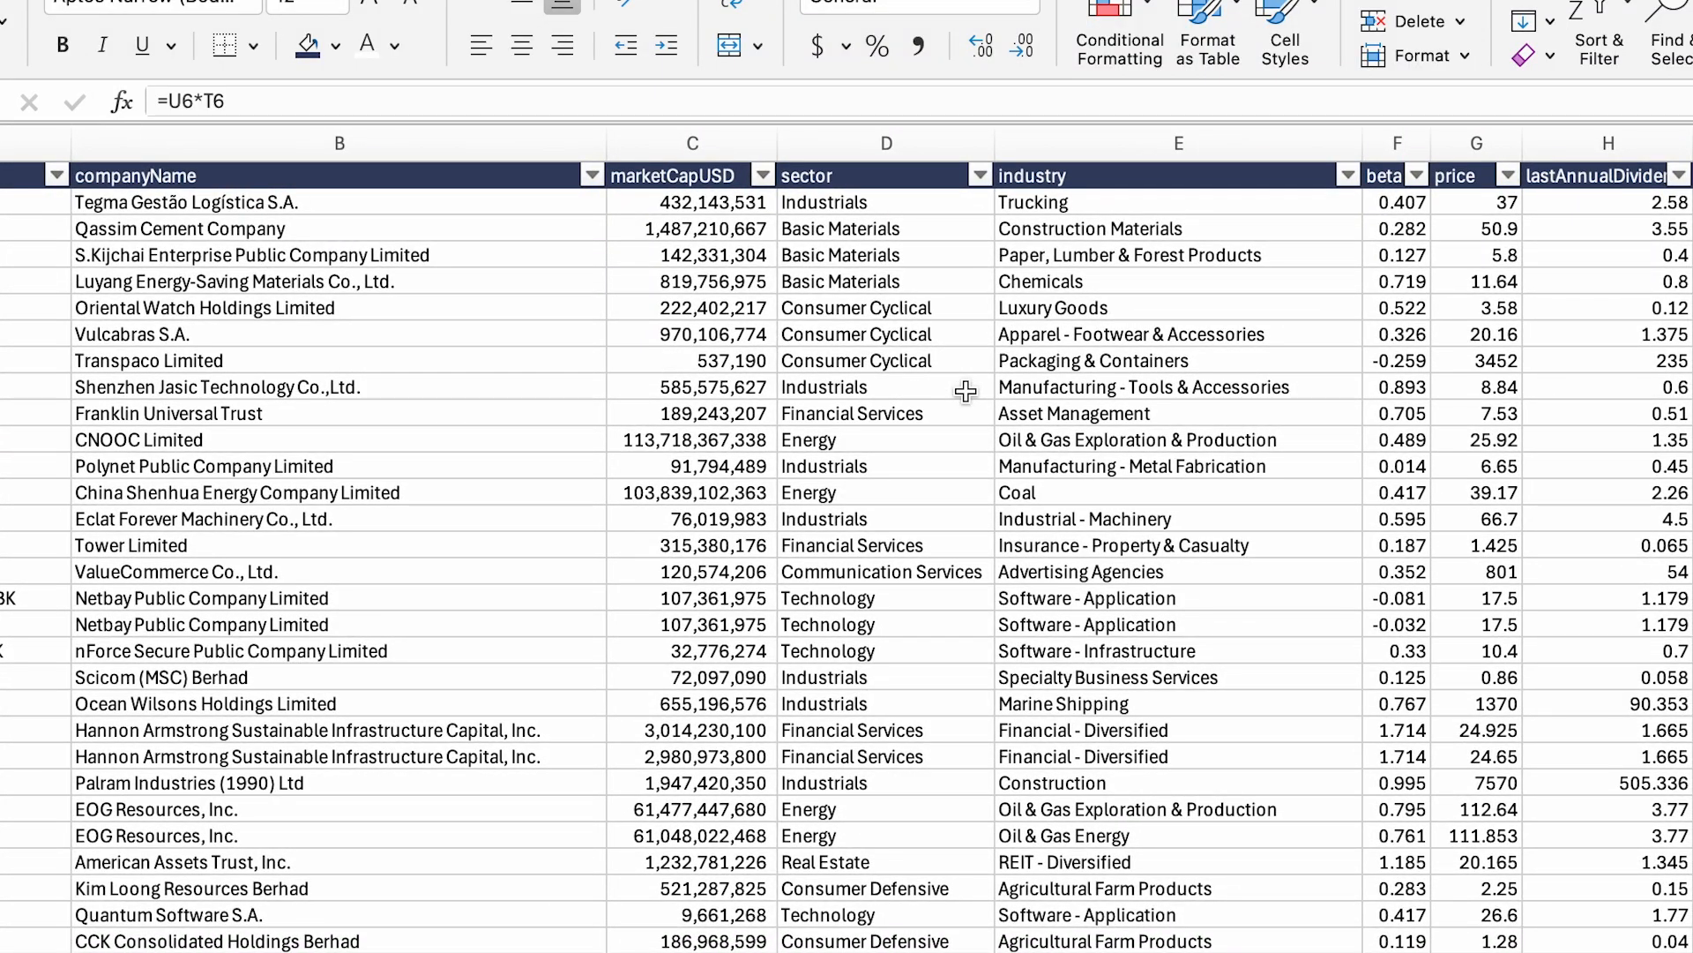
scroll(966, 391, right, 10)
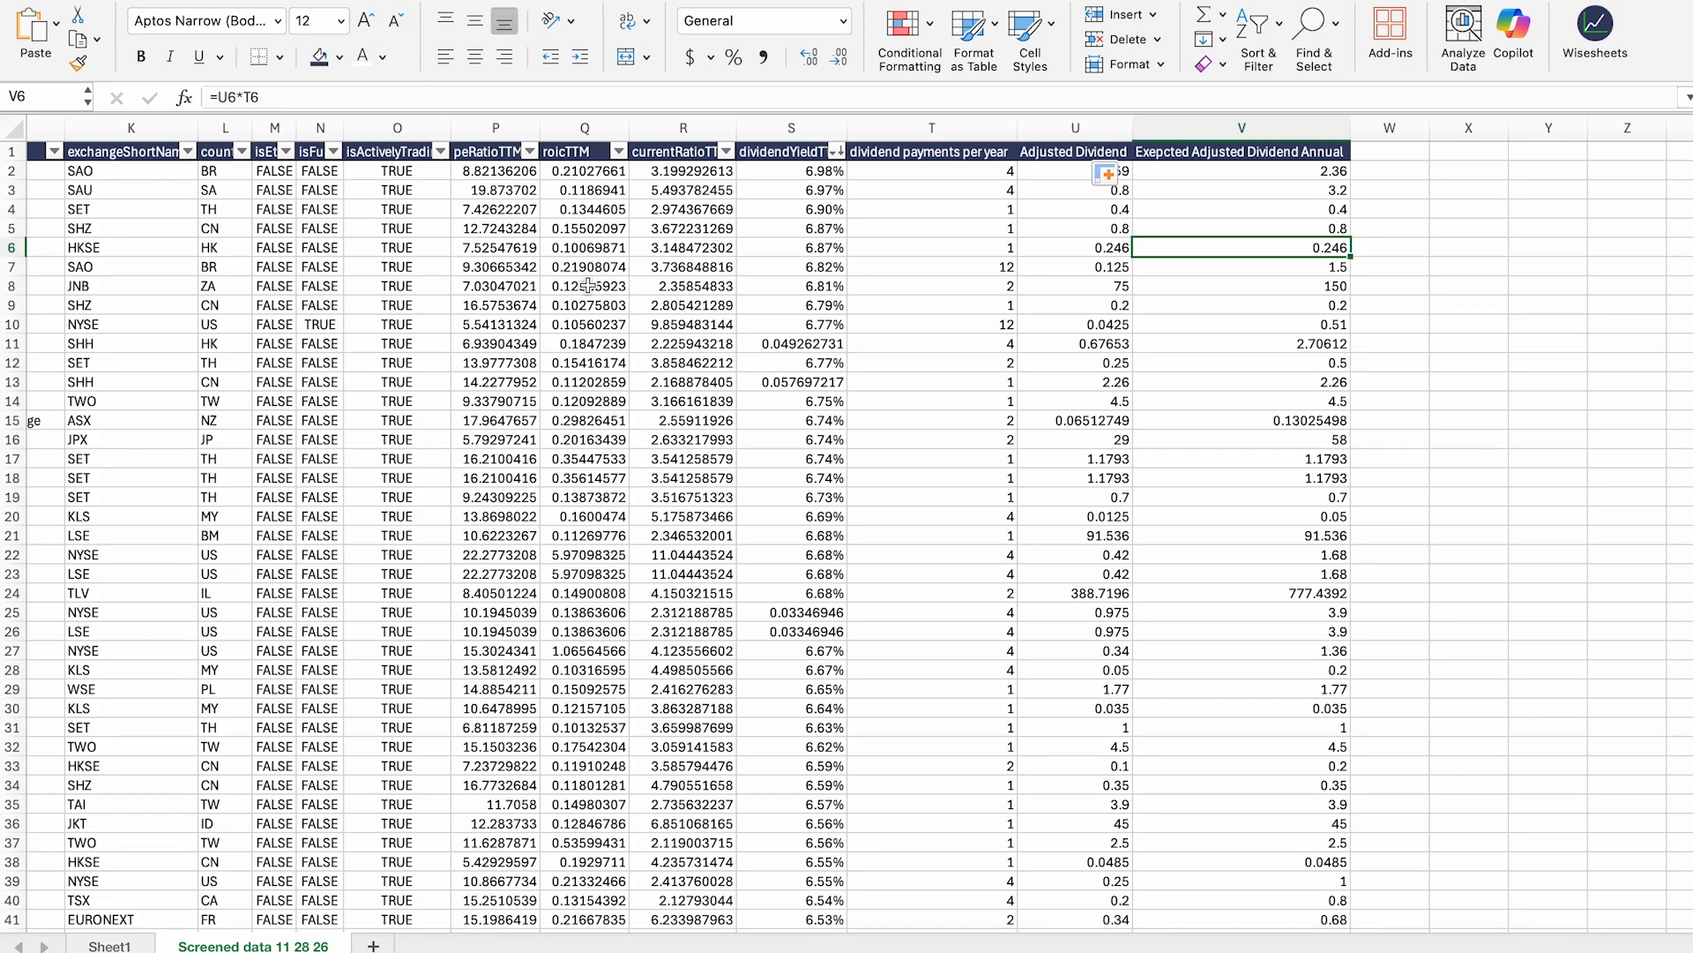
scroll(798, 308, left, 10)
scroll(964, 347, right, 9)
scroll(964, 346, right, 2)
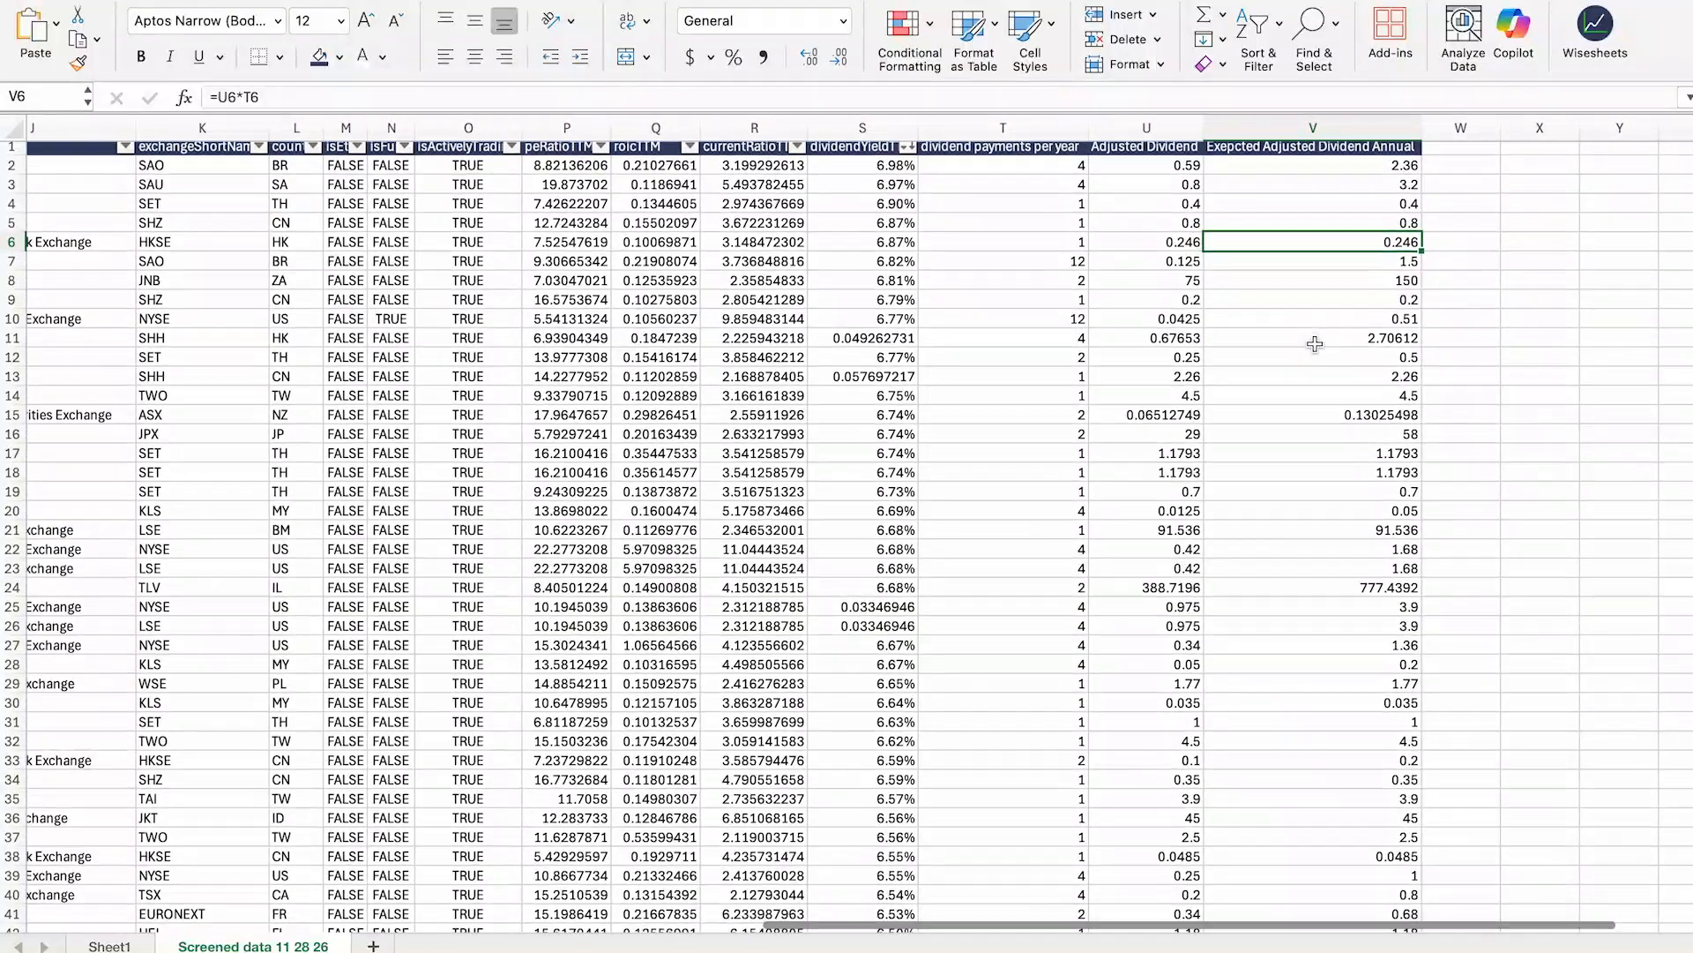
Step: Link Sheet1's A1 to ='Screened data 11 28 26'!A1
click(109, 947)
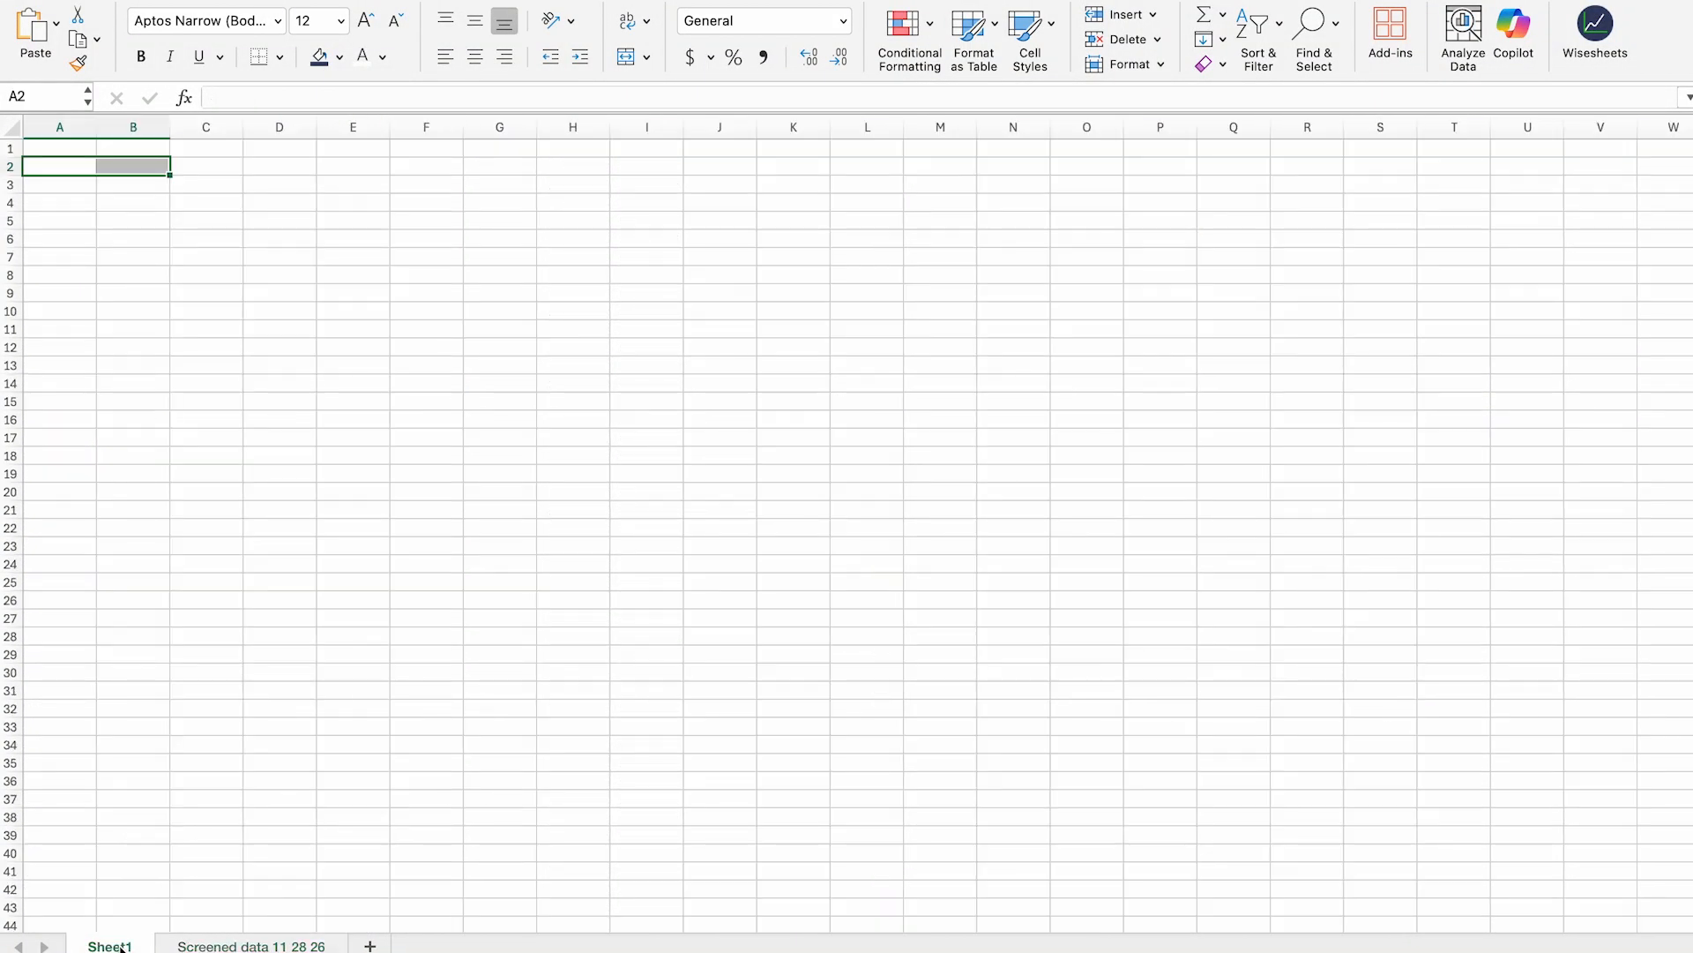
click(61, 150)
text(=)
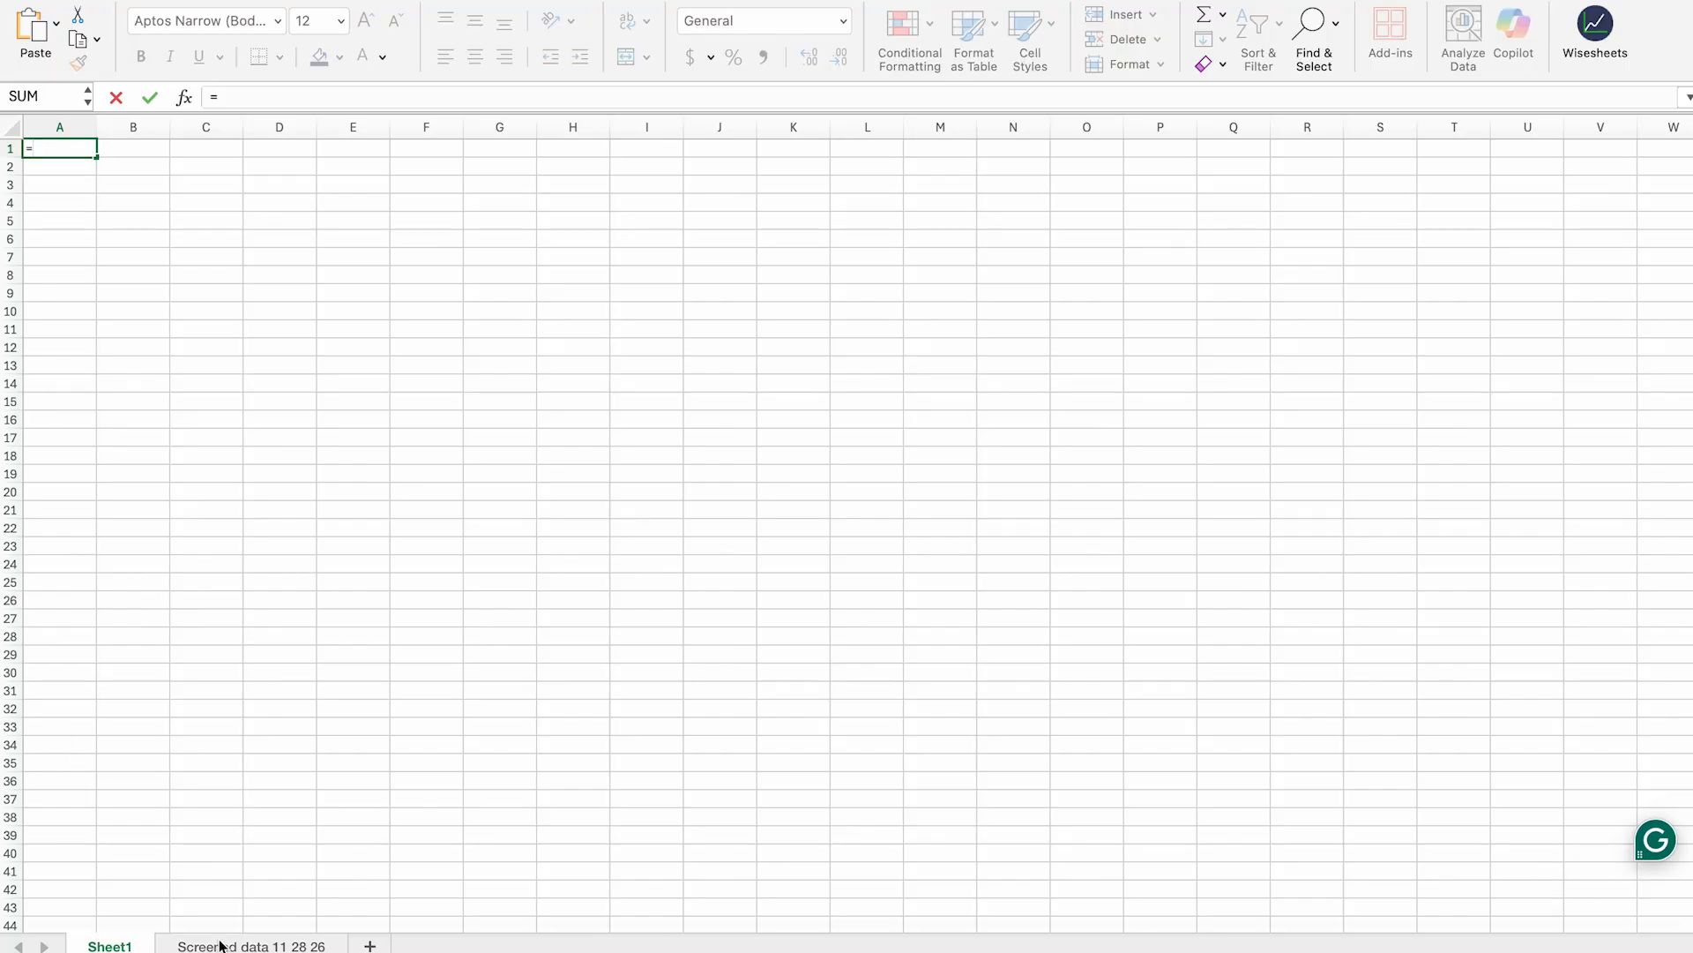
click(221, 946)
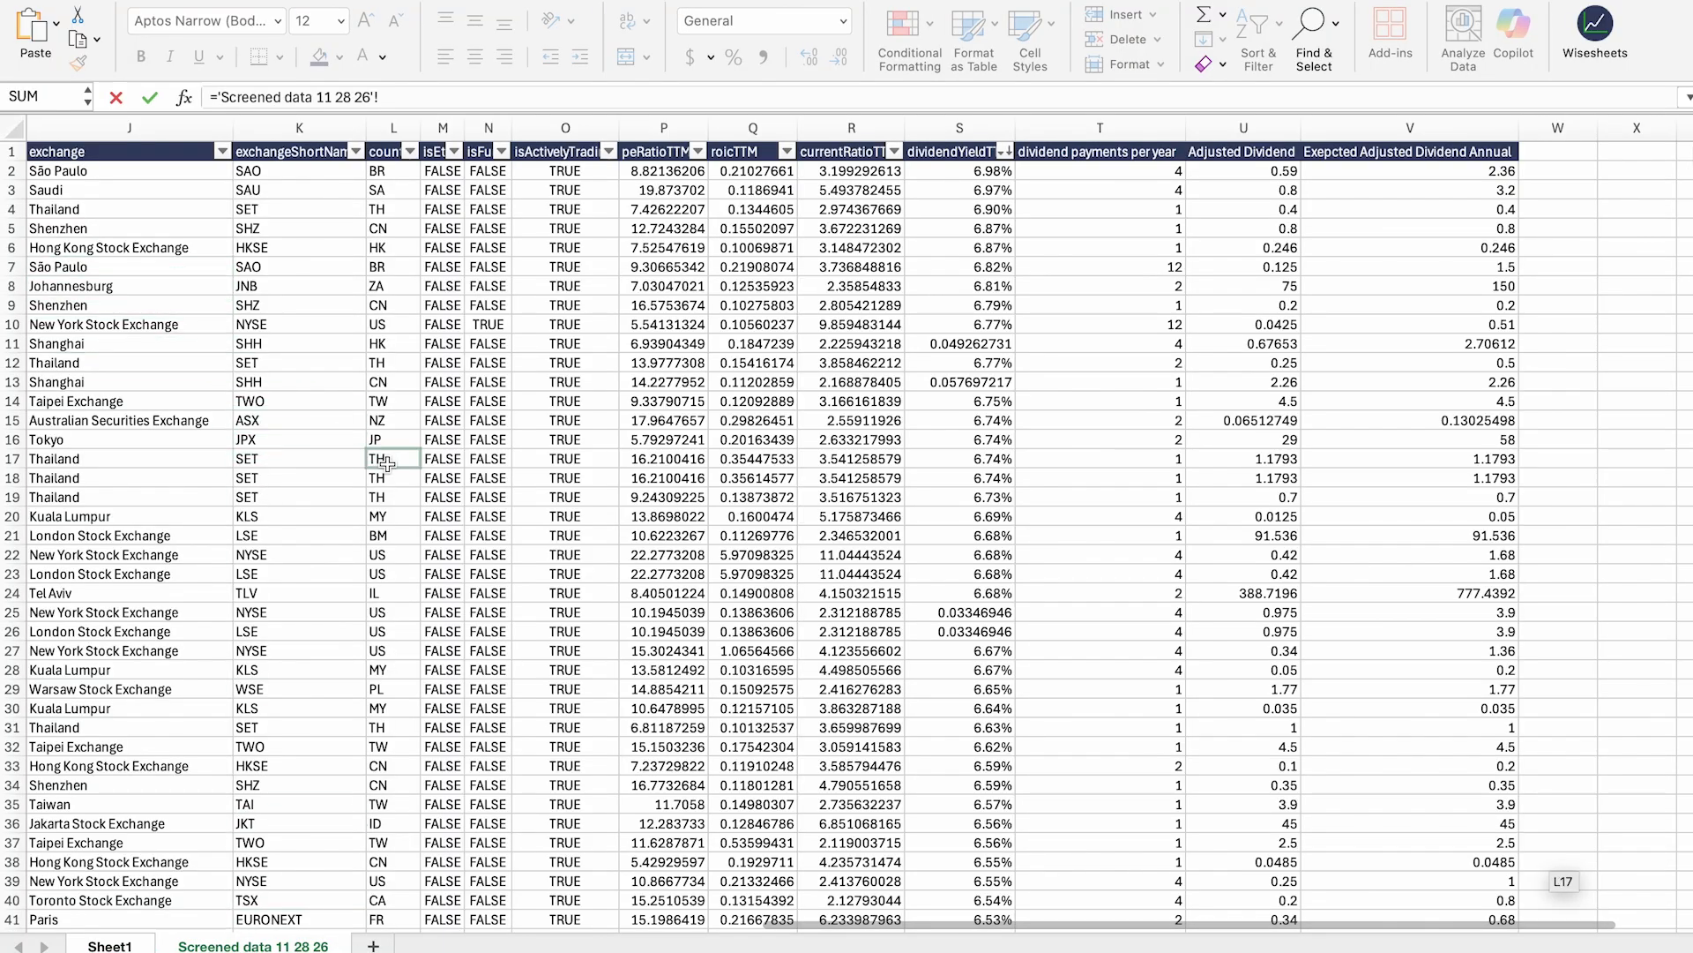
scroll(387, 463, left, 10)
click(61, 150)
key(Return)
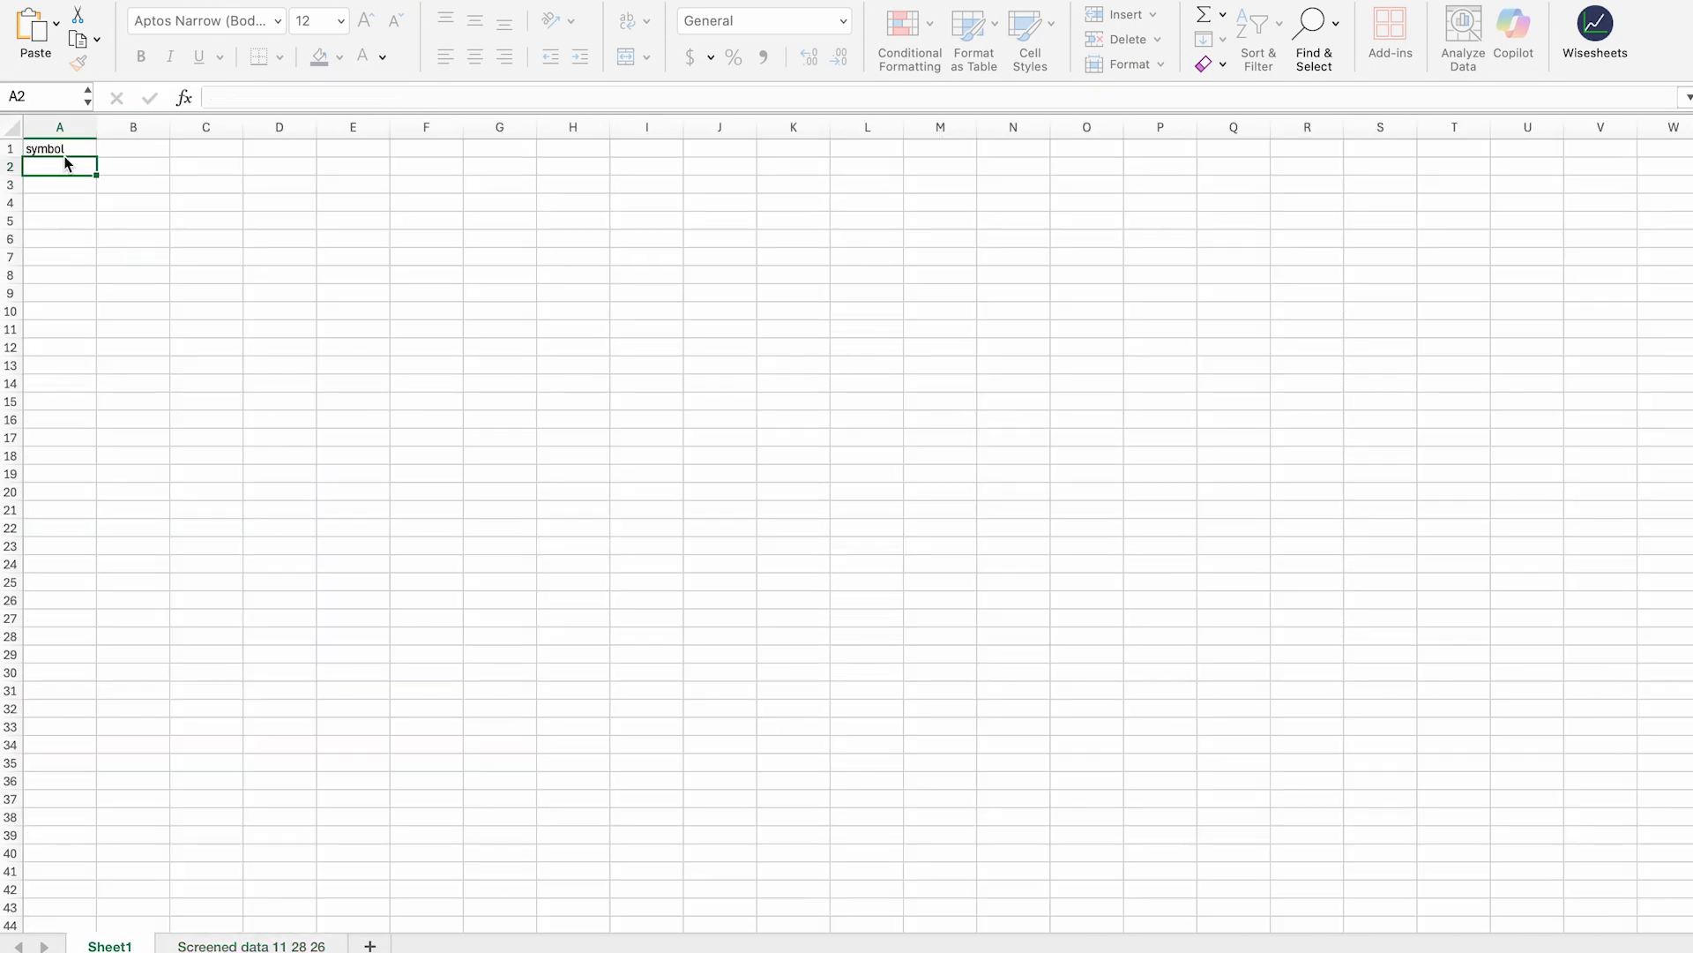
Step: Fill the link across row 1 and down column A to row 33
click(66, 148)
drag(107, 159, 1515, 226)
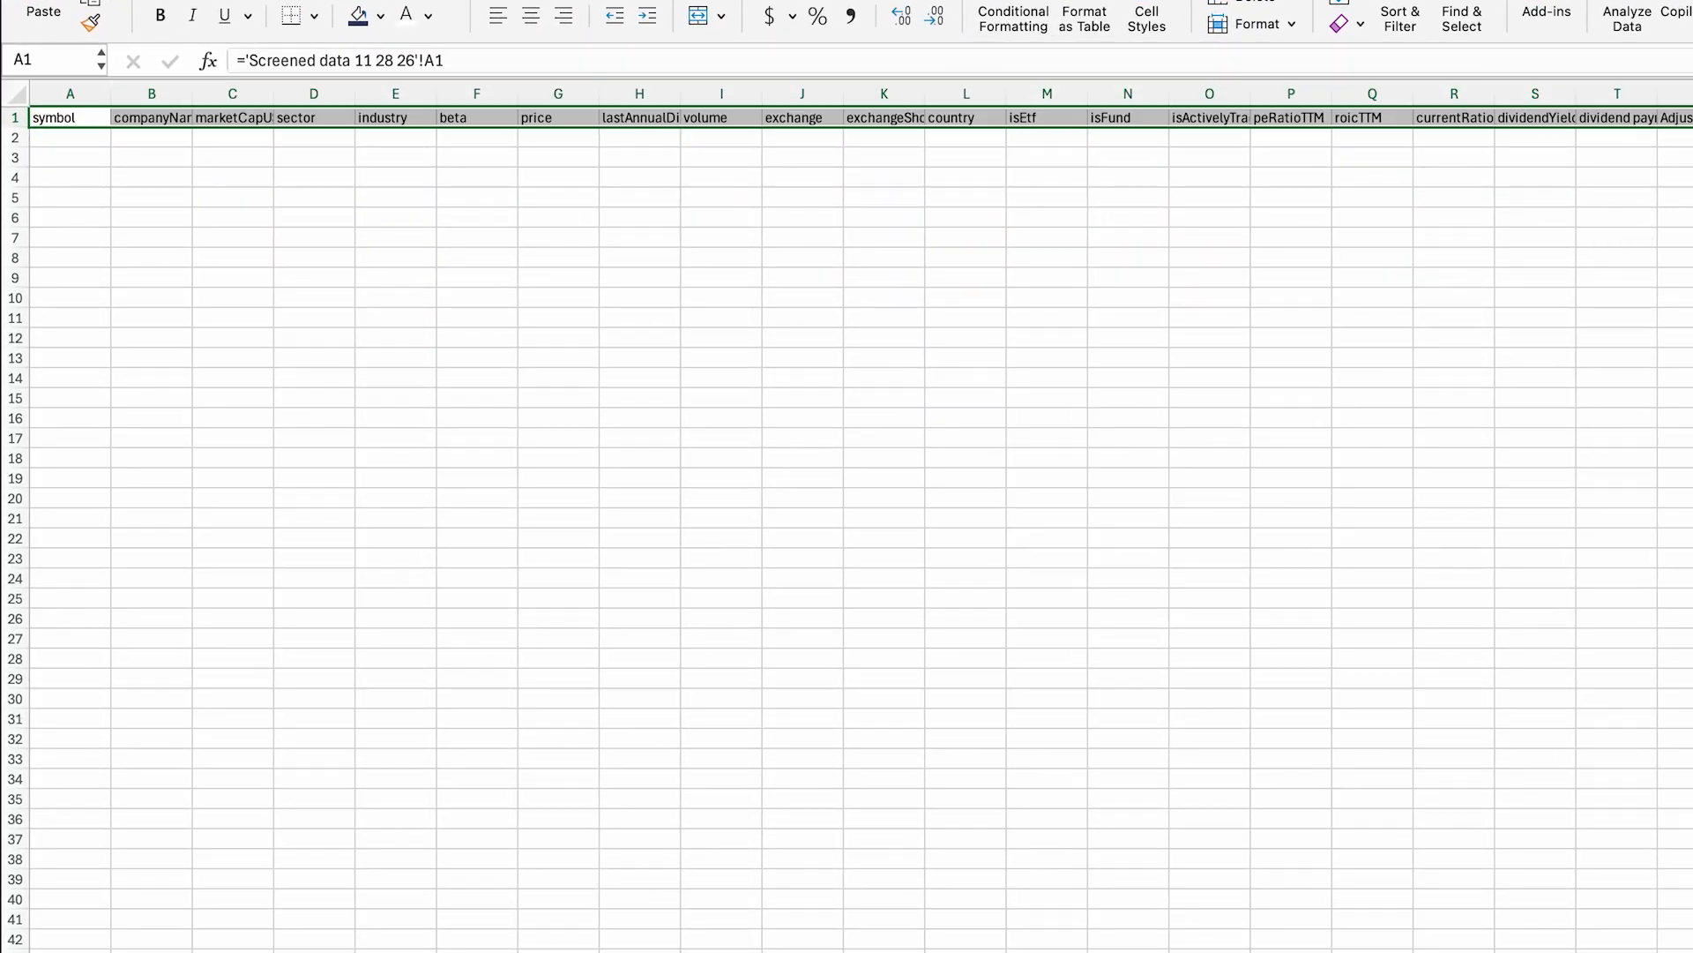
click(57, 123)
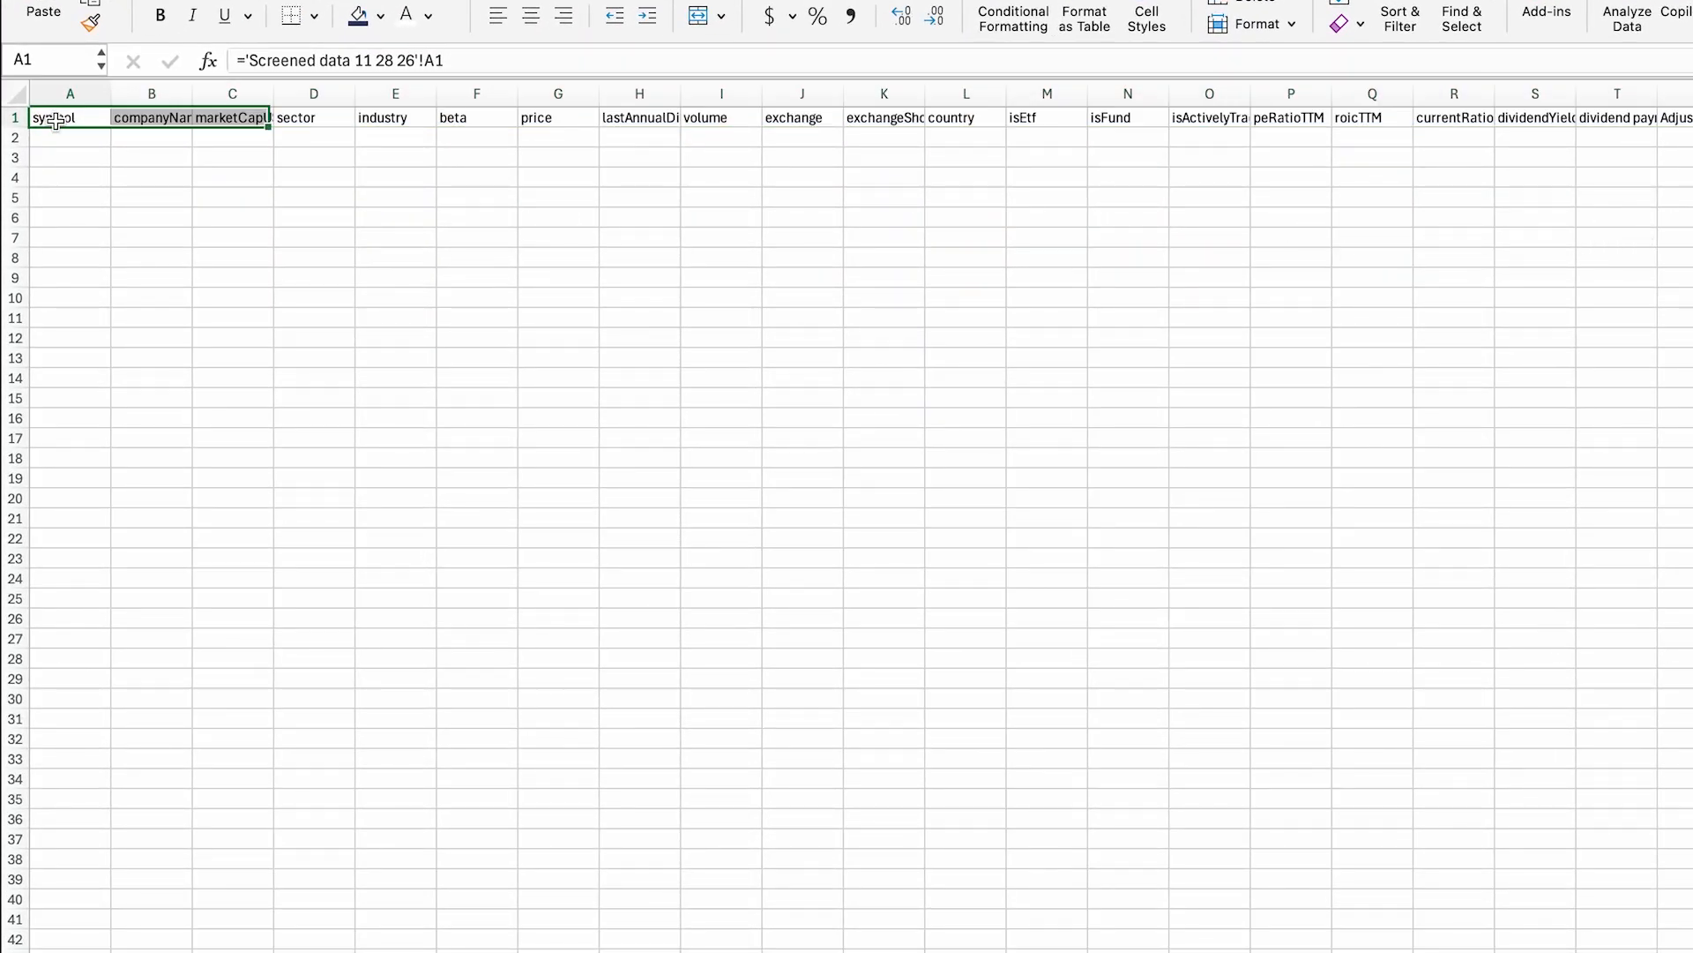
drag(111, 127, 103, 759)
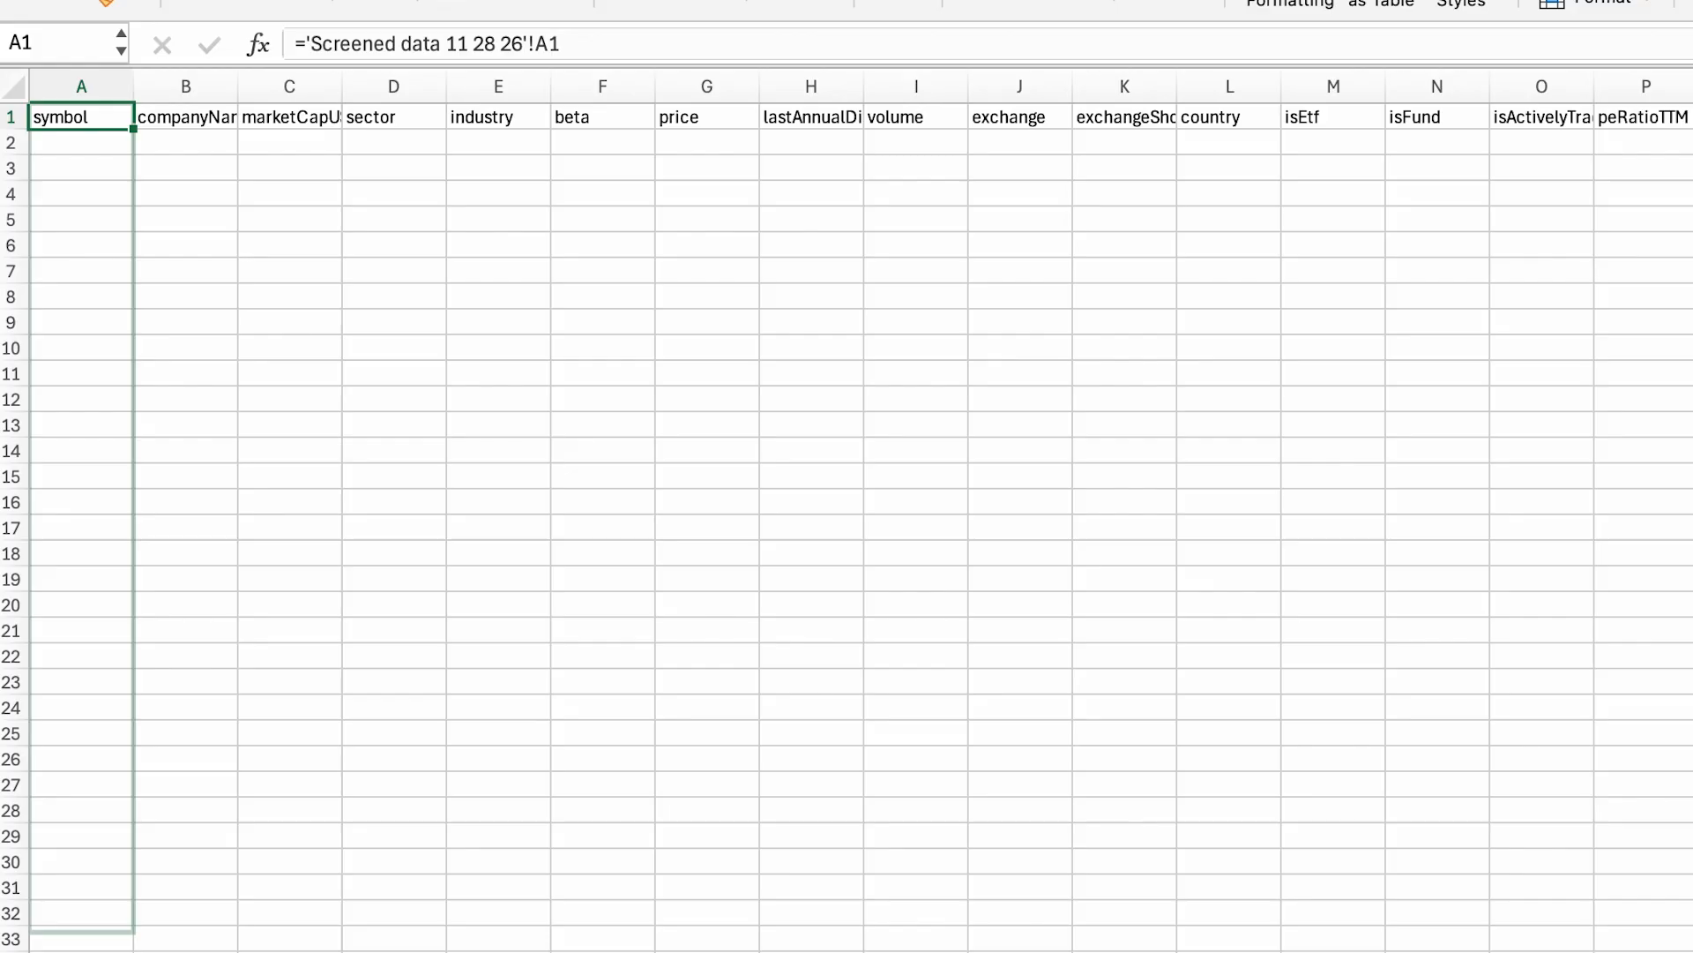
drag(123, 926, 124, 936)
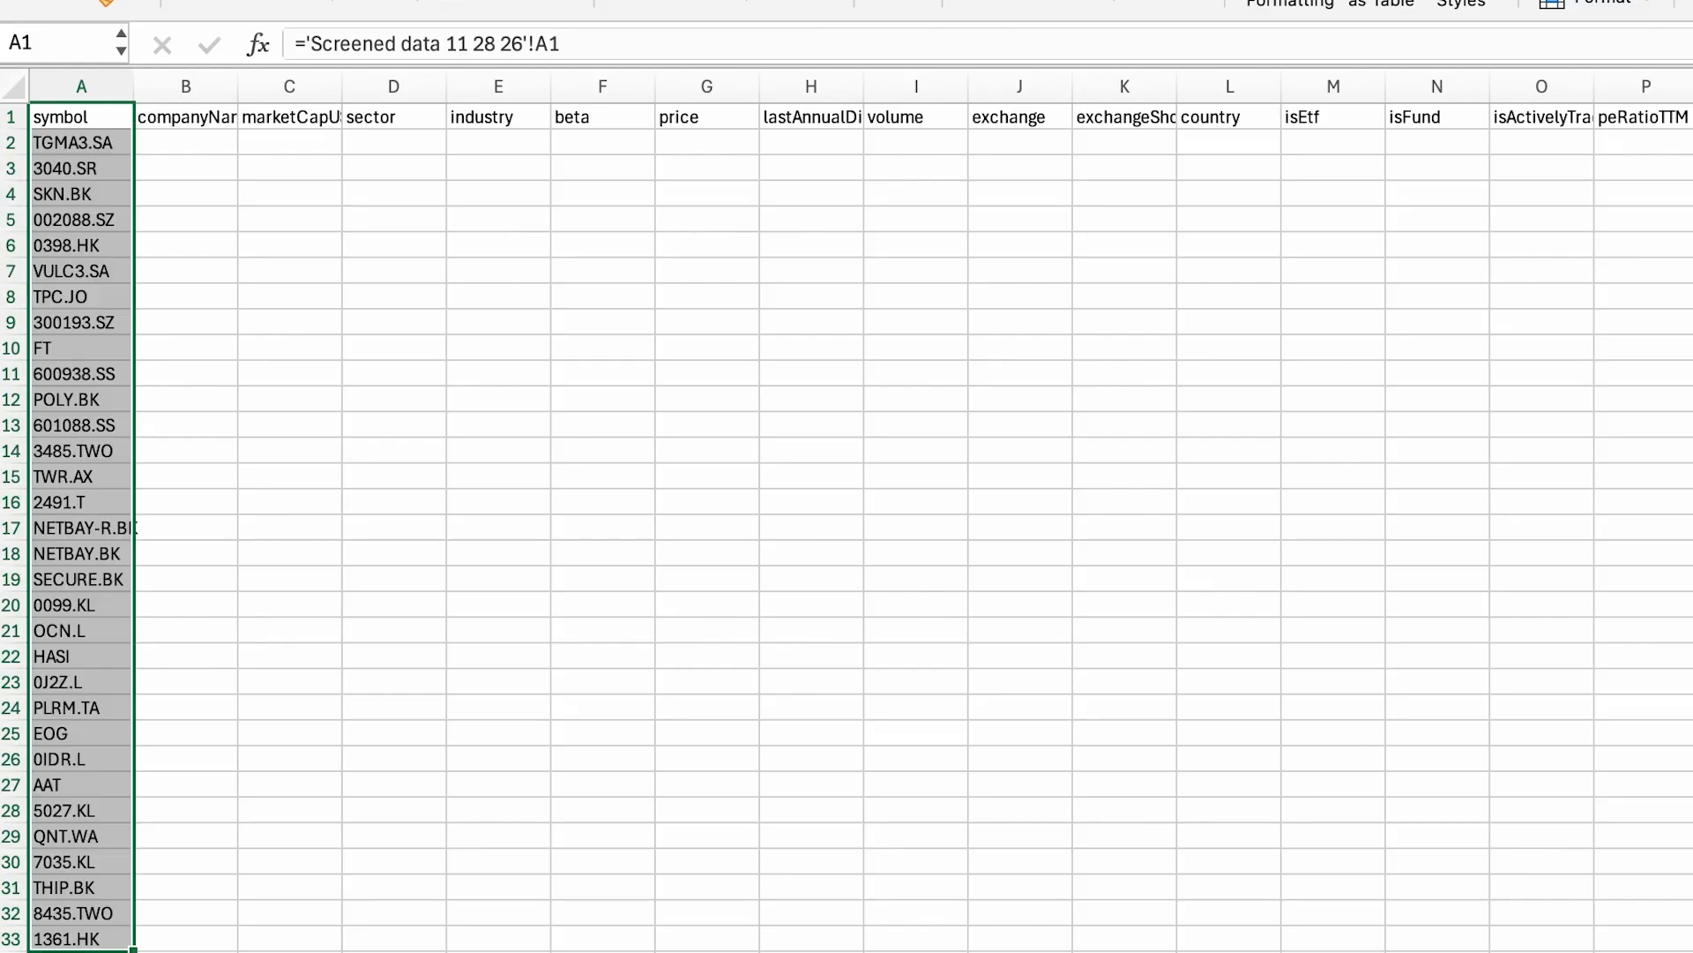
key(ctrl+Down)
drag(133, 577, 32, 816)
scroll(408, 569, up, 20)
scroll(408, 569, up, 20)
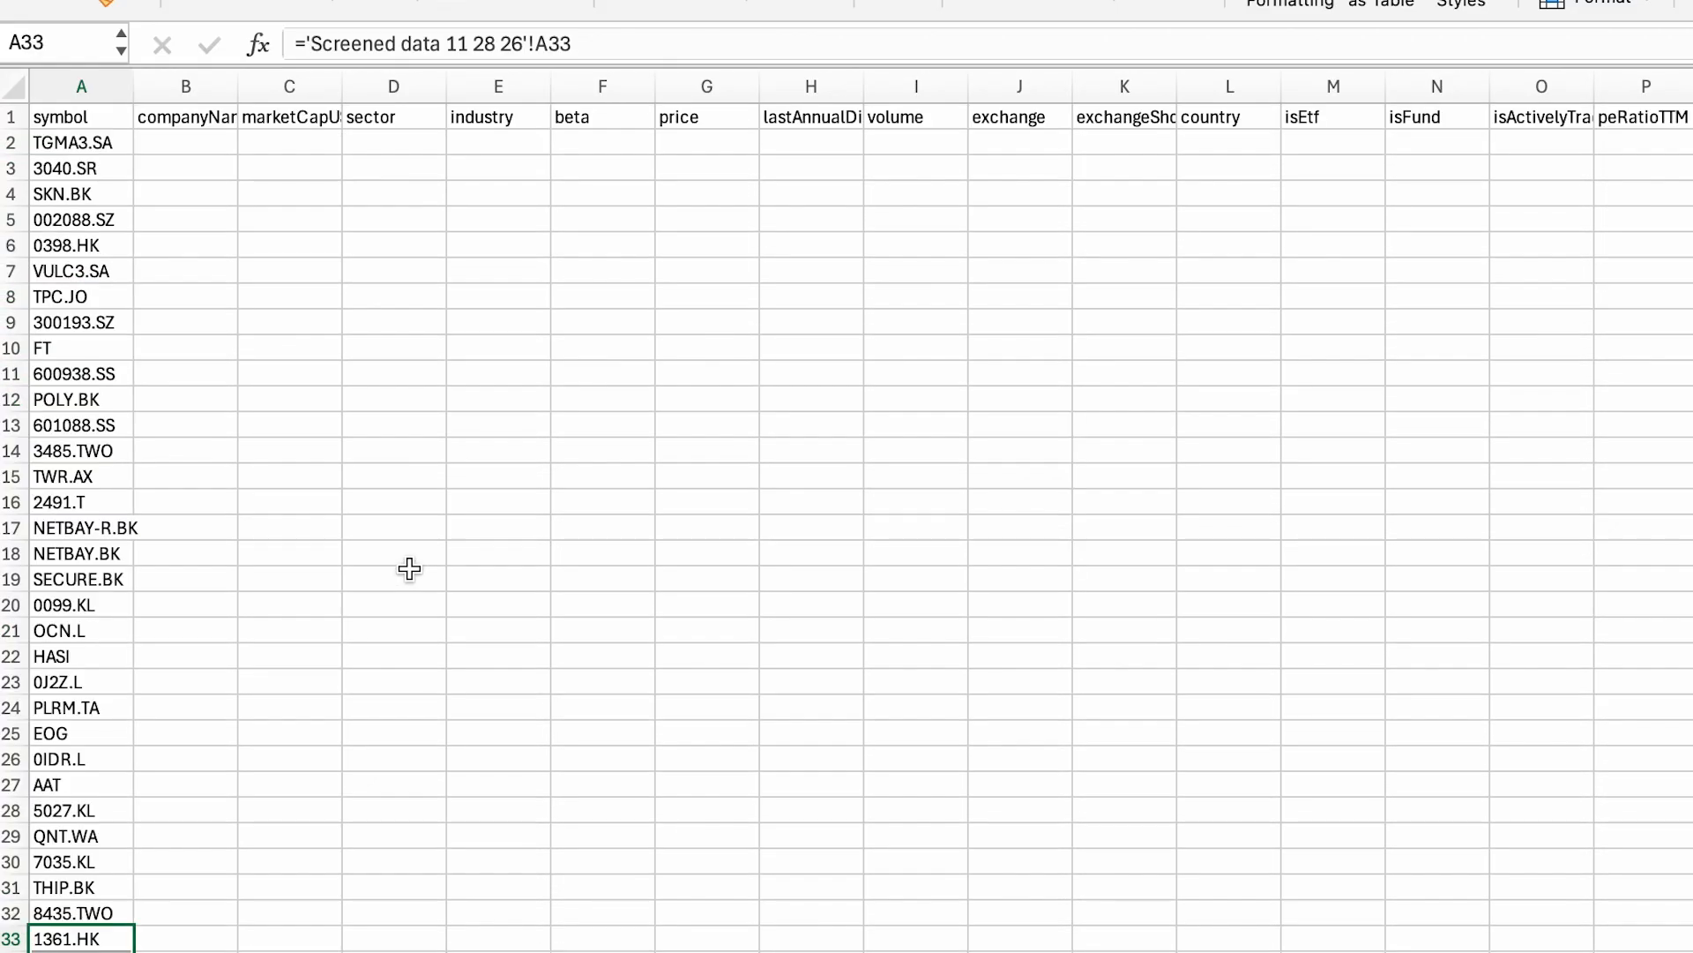
Step: Fill the company names and remaining linked columns down all rows through column V
click(216, 121)
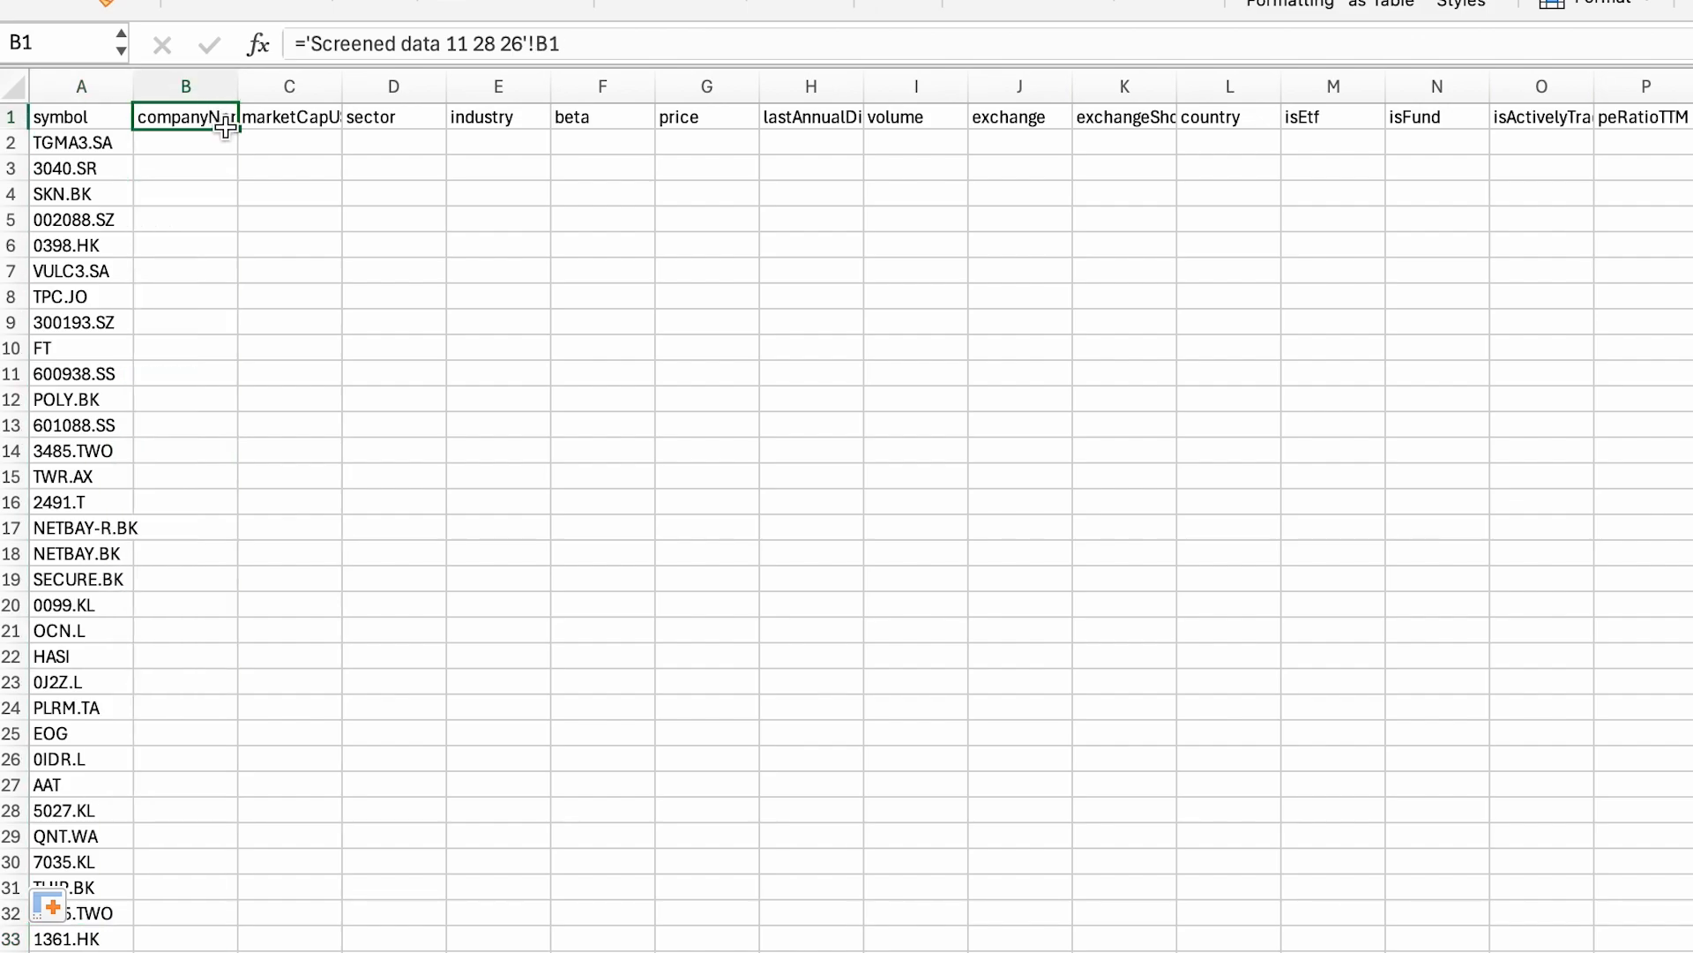
double_click(237, 129)
double_click(313, 114)
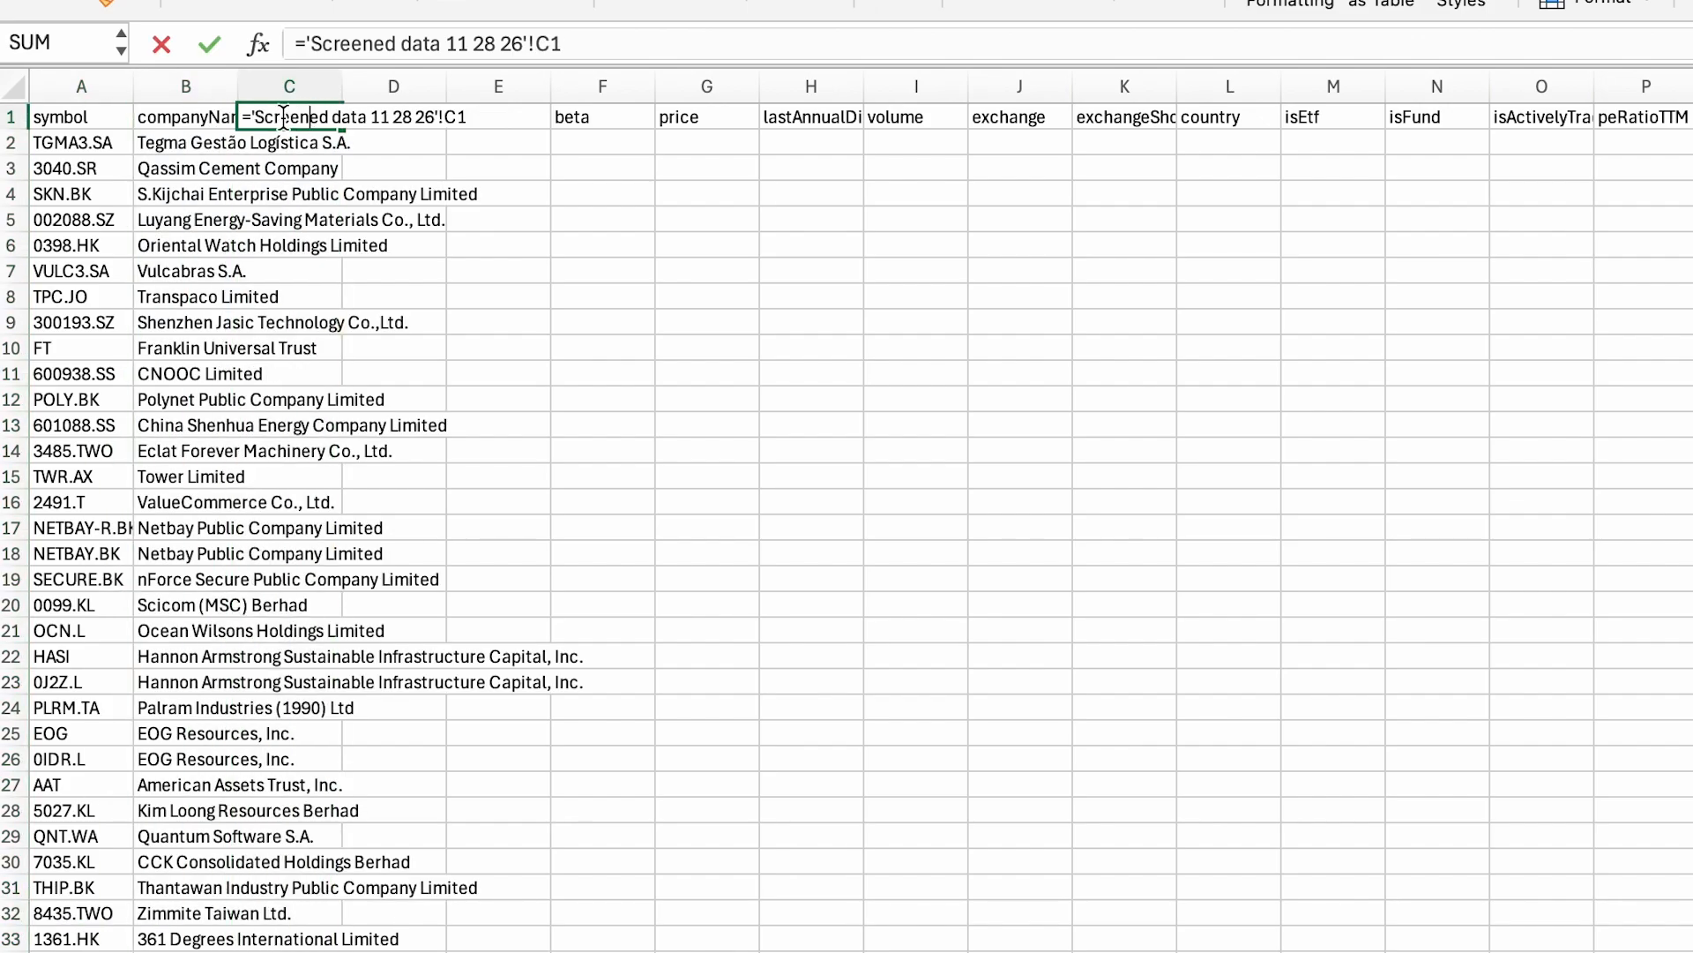
click(412, 247)
click(404, 119)
key(shift+super+Right)
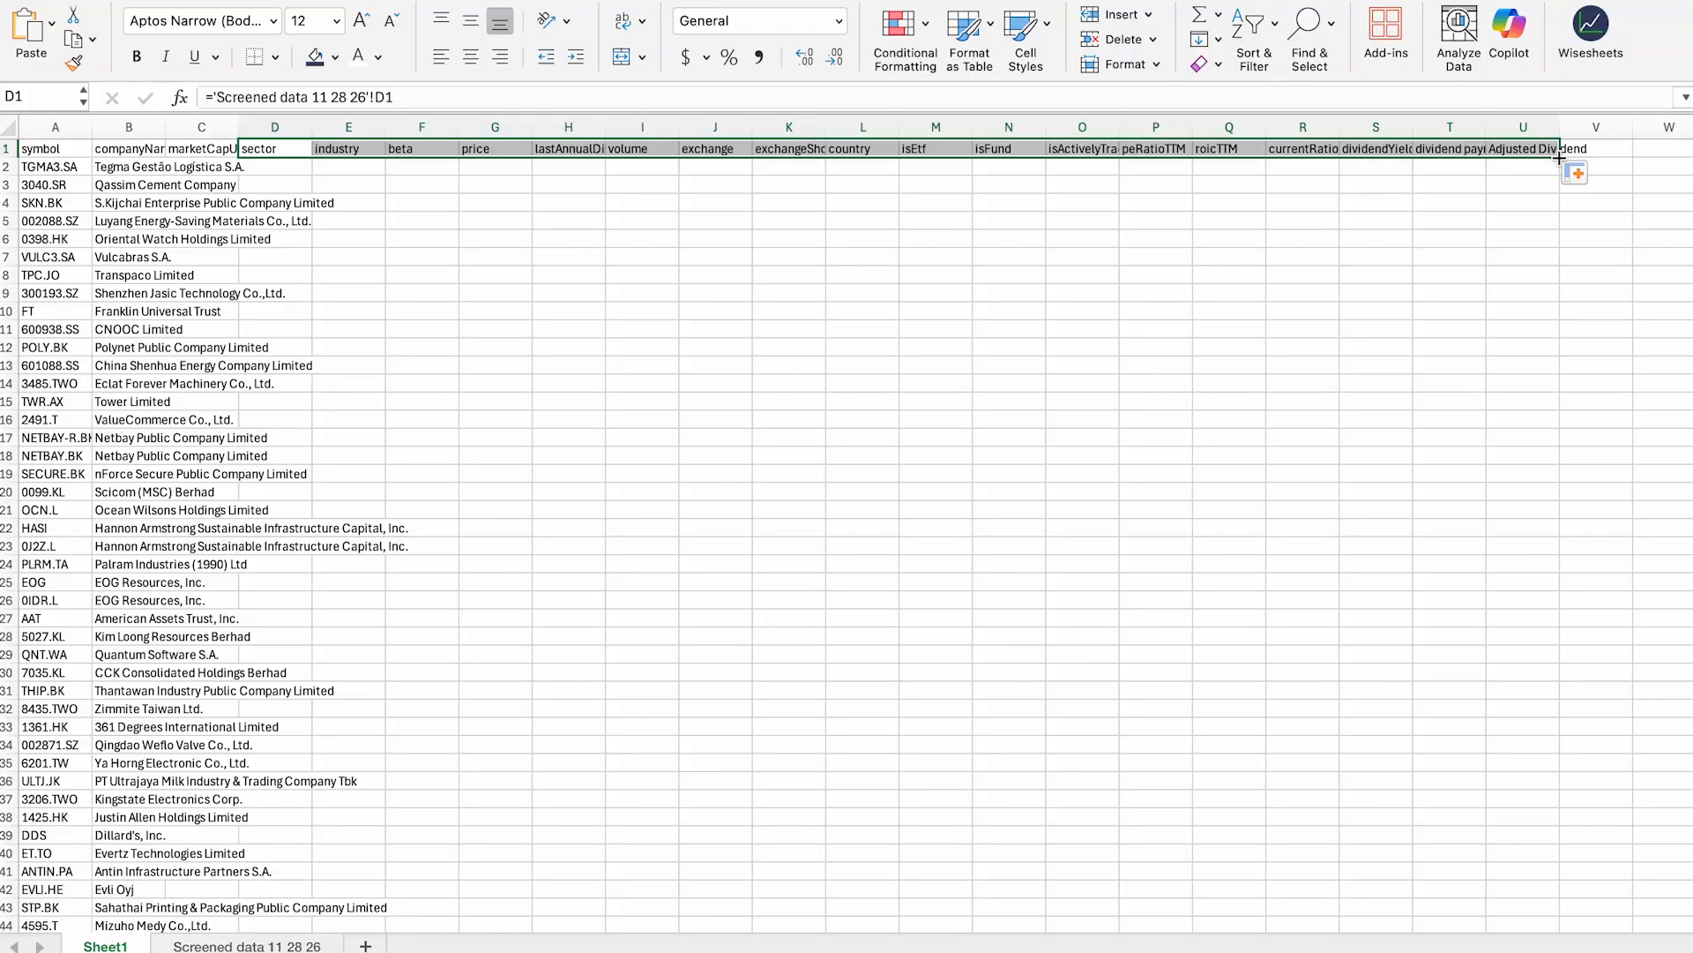
double_click(1559, 157)
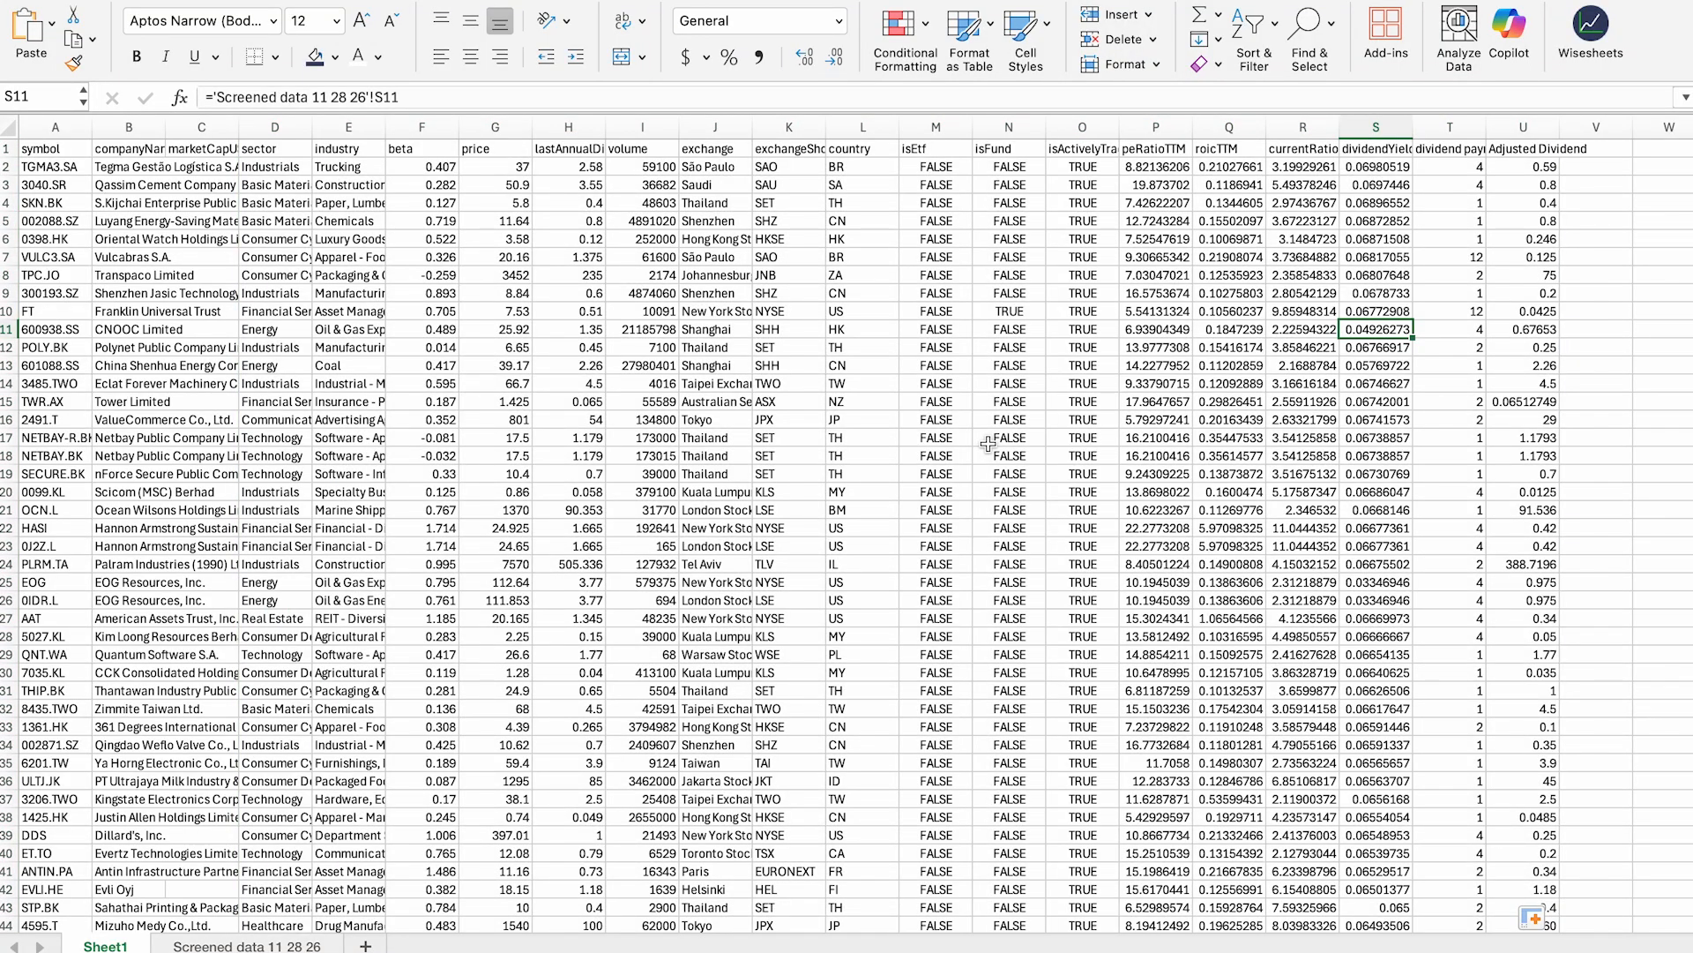
Step: Copy the formatted header row from the Screened data 11 28 26 sheet
click(247, 945)
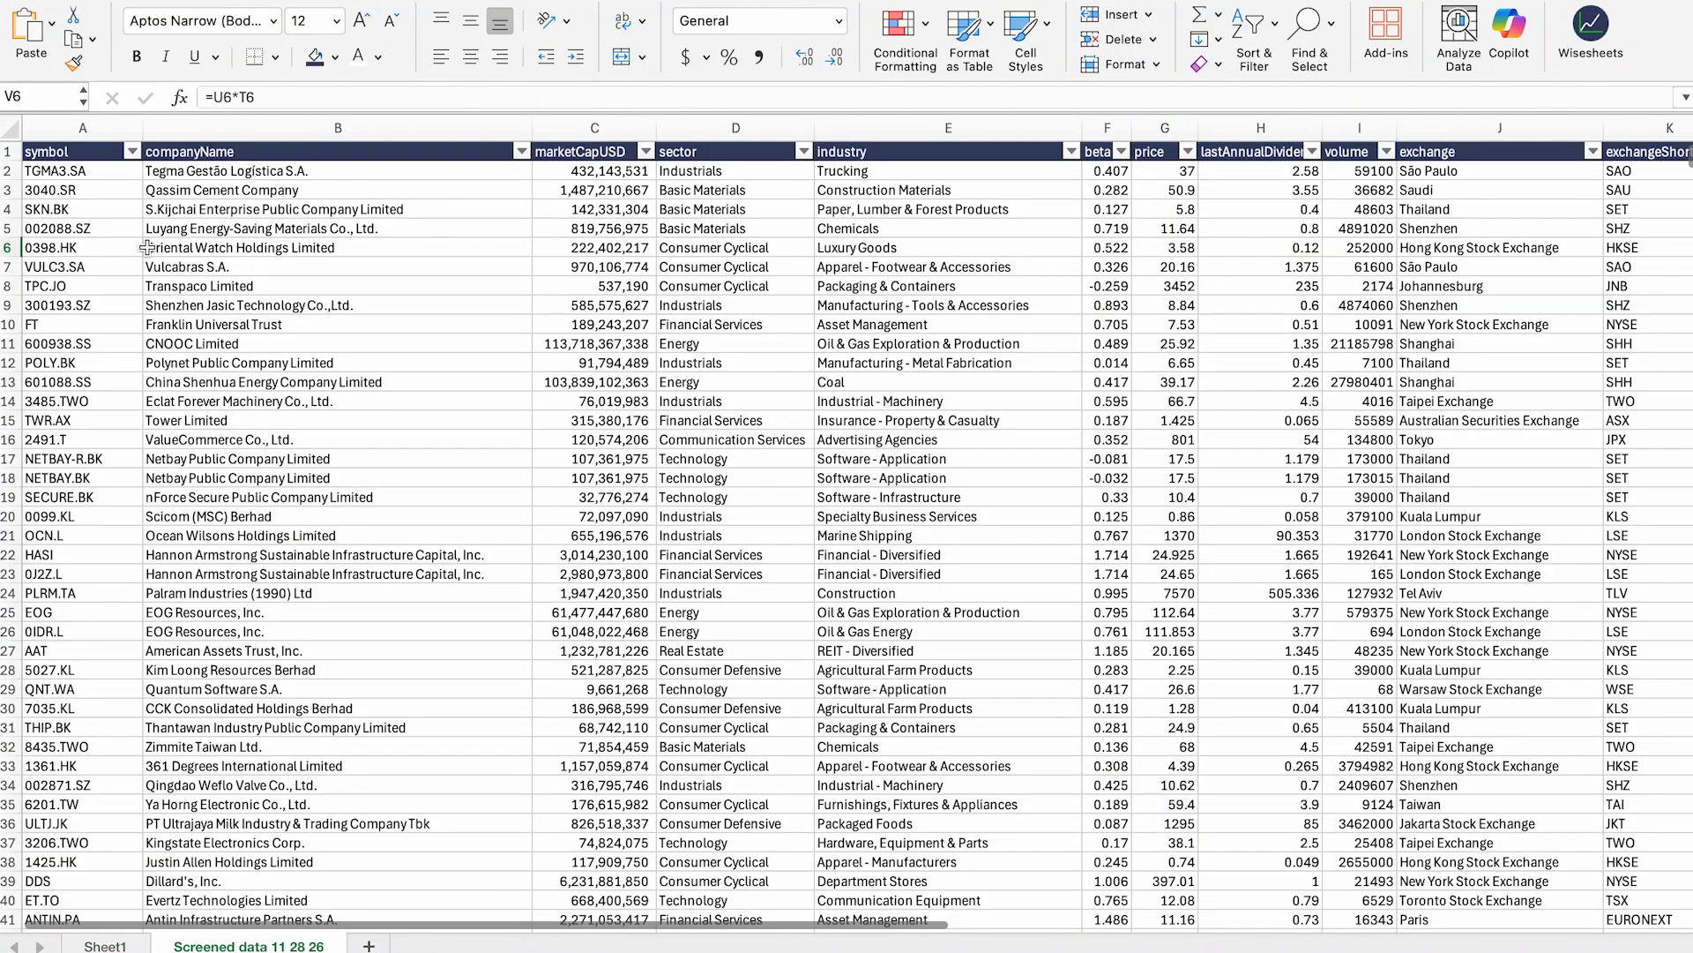
click(76, 150)
key(super+shift+Right)
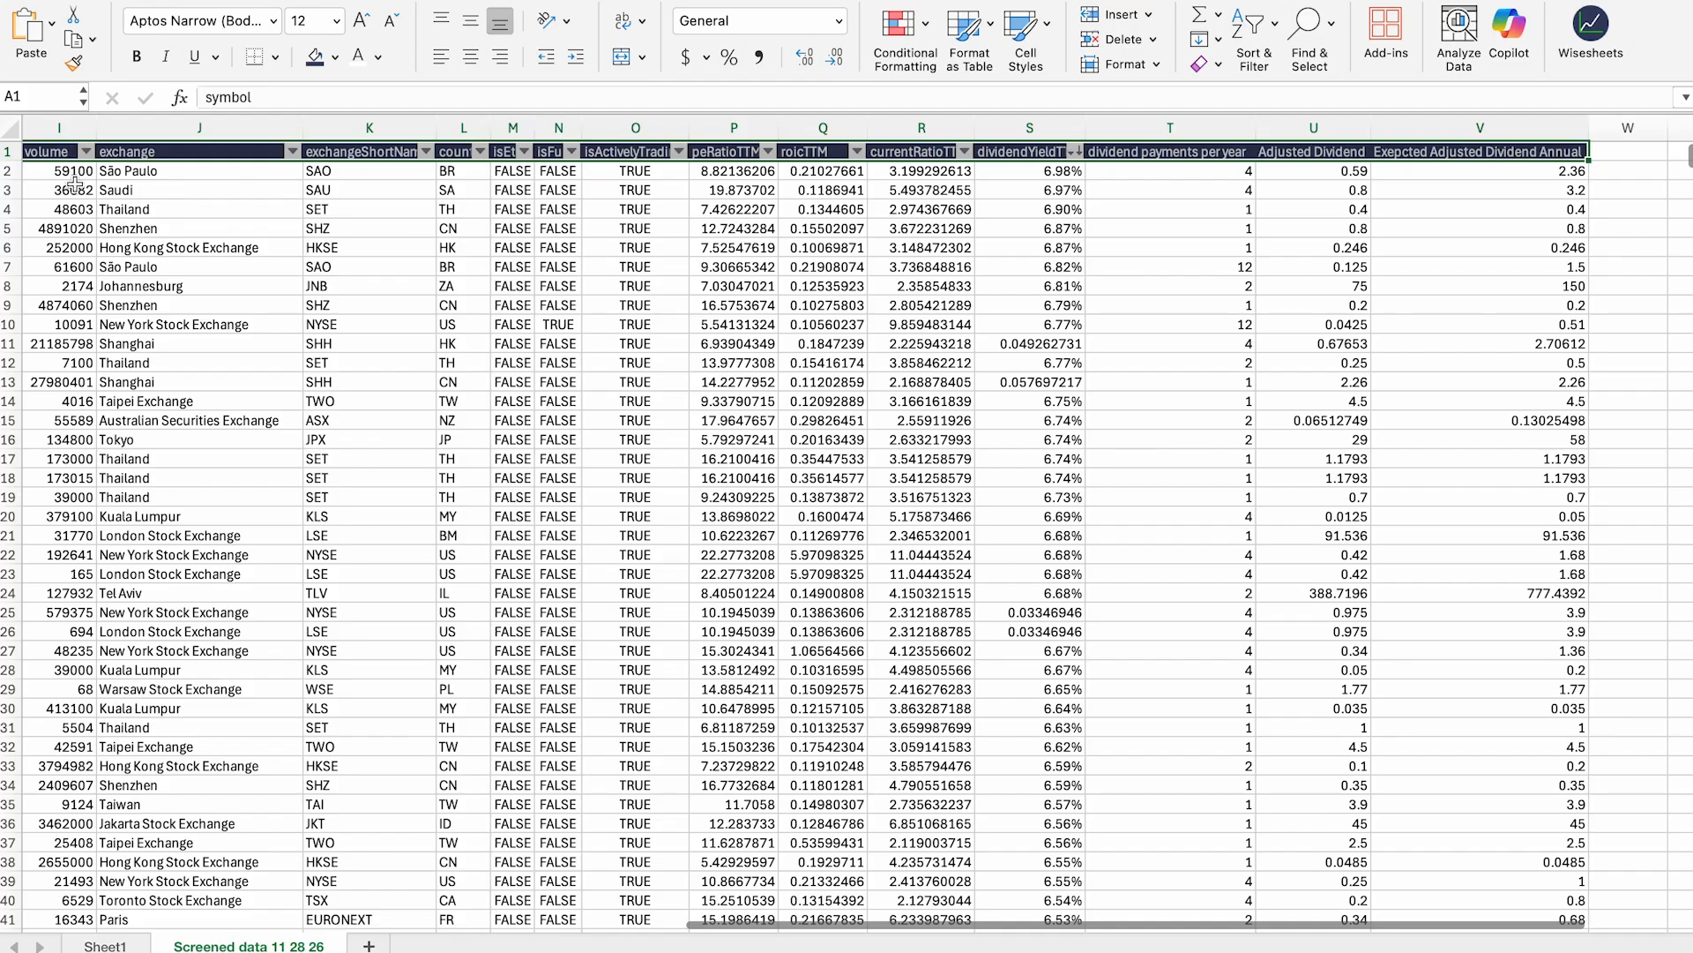
key(super+c)
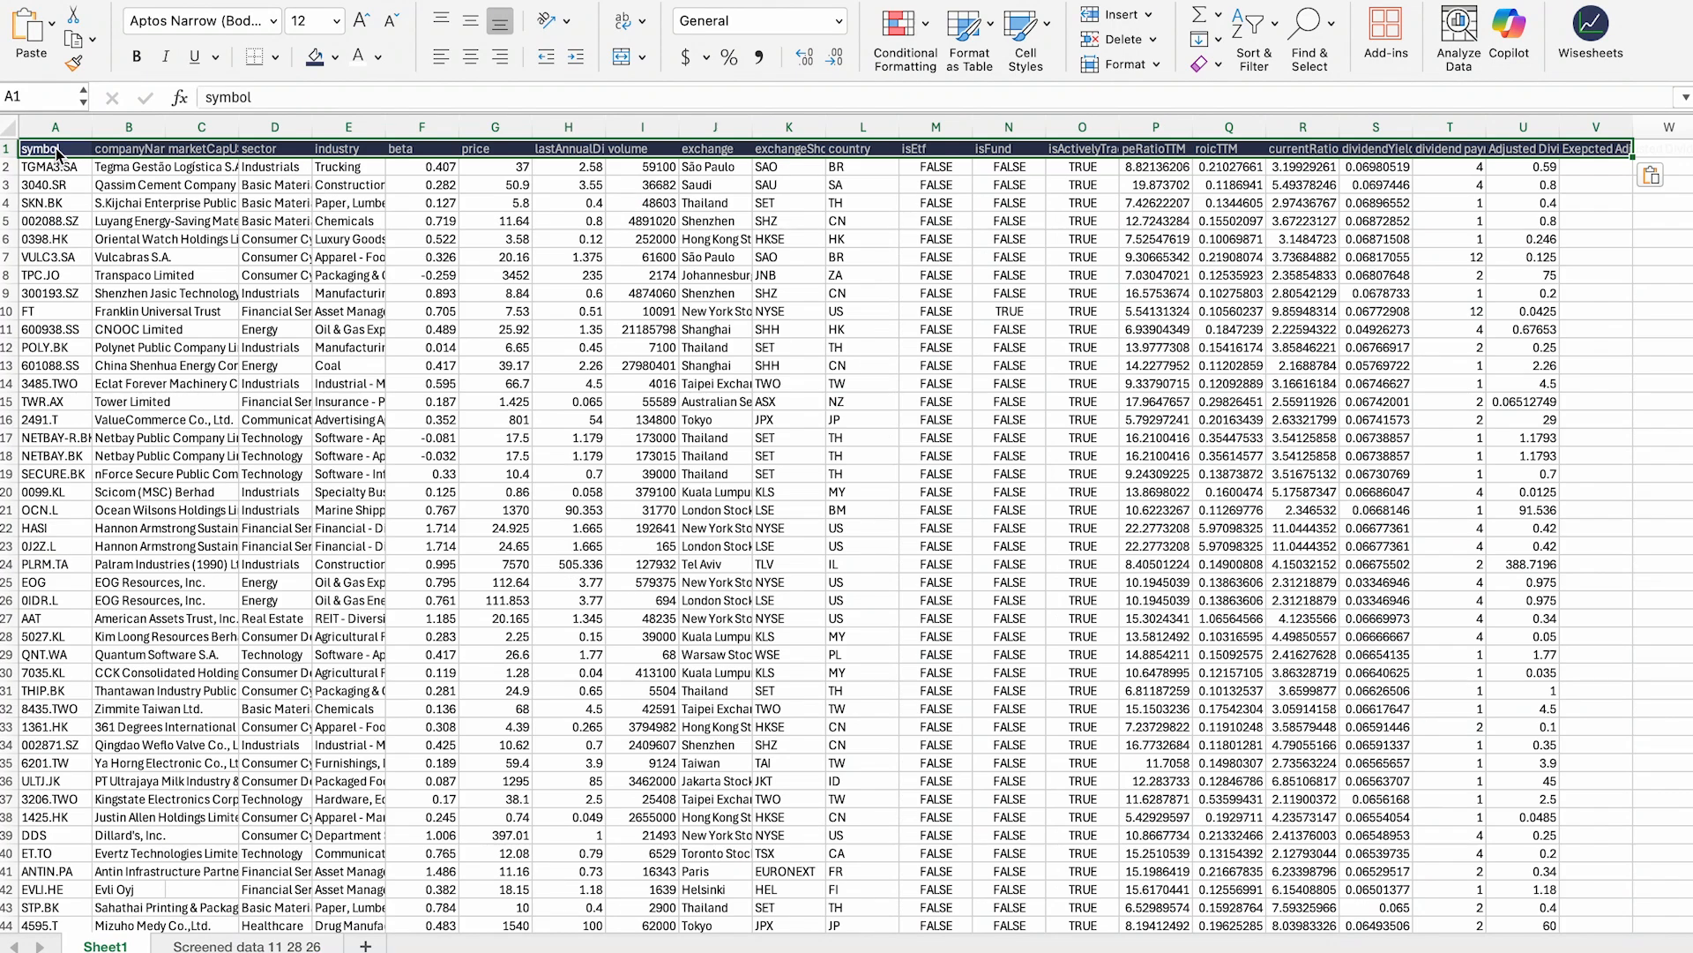
Step: Apply the header formatting on Sheet1, select all the data, and turn on filters
click(886, 210)
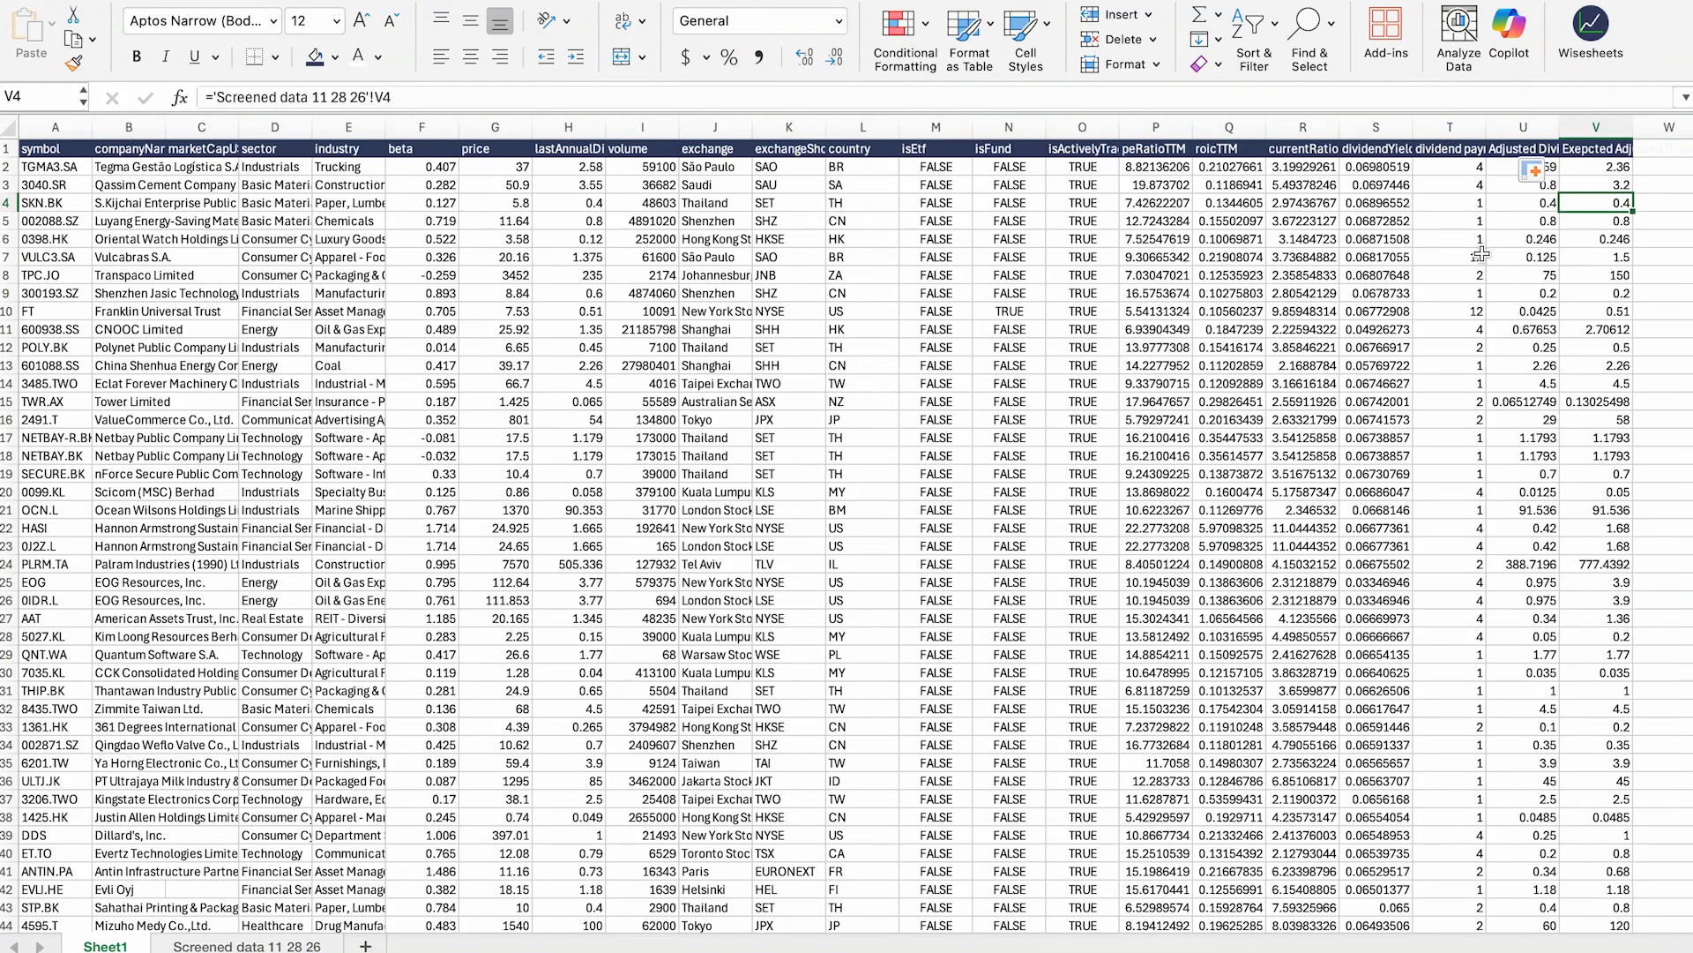
click(1289, 323)
click(89, 150)
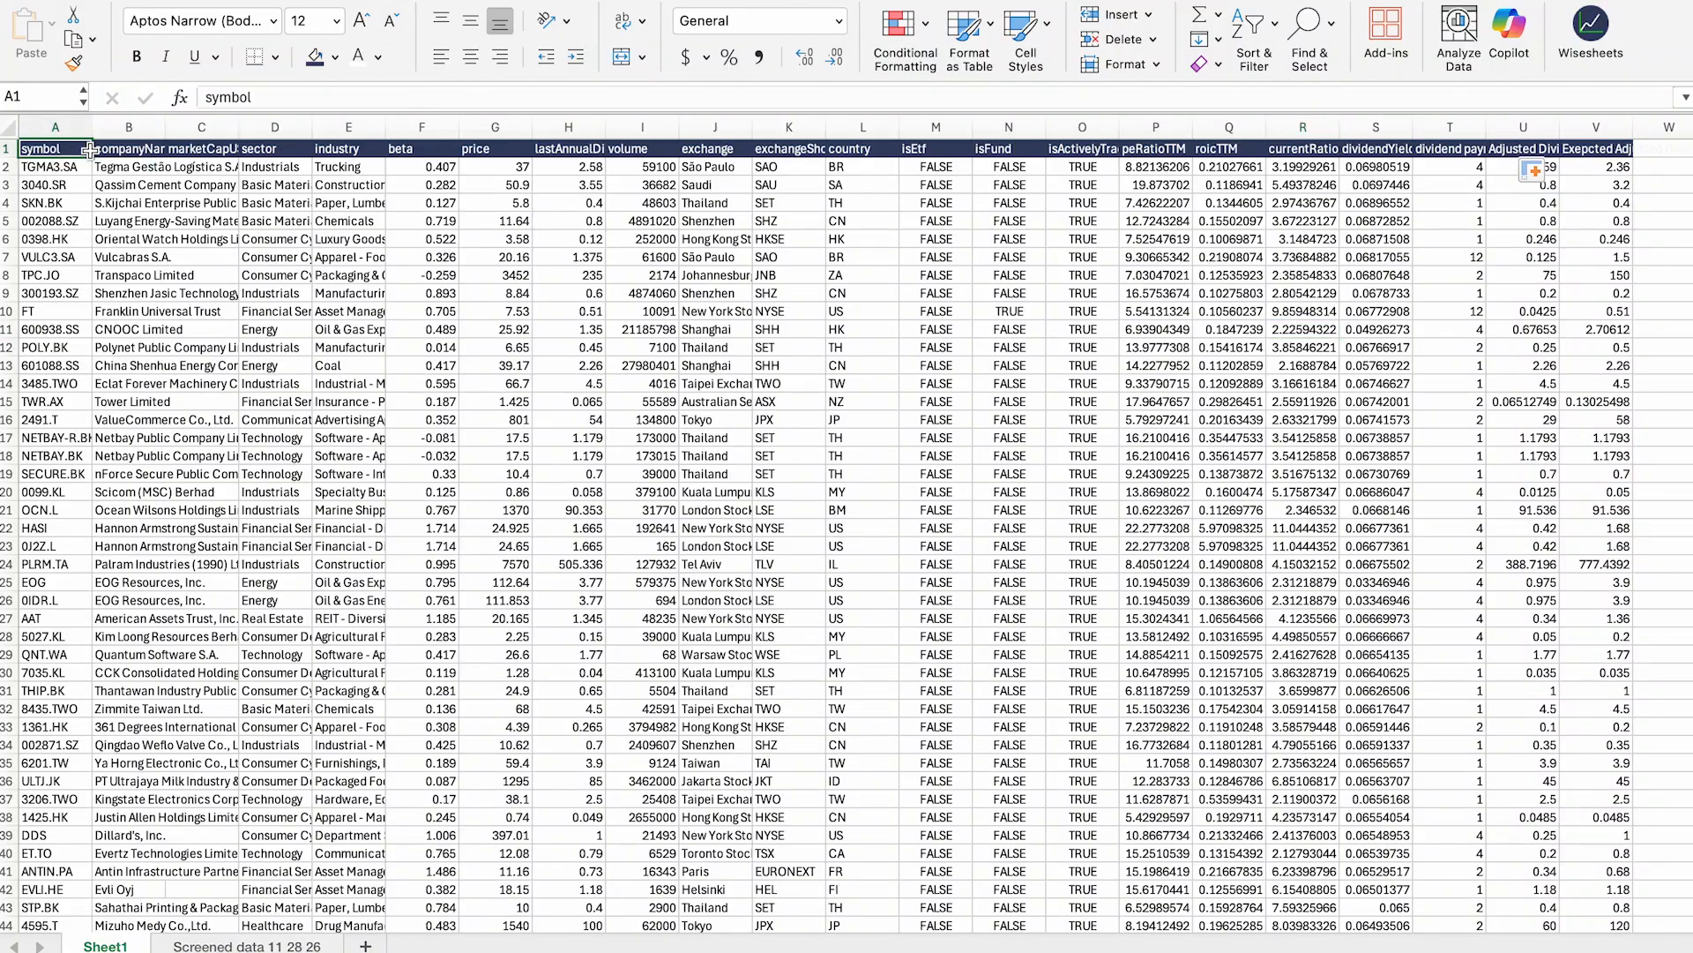
key(super+shift+Right)
key(super+shift+Down)
click(1256, 37)
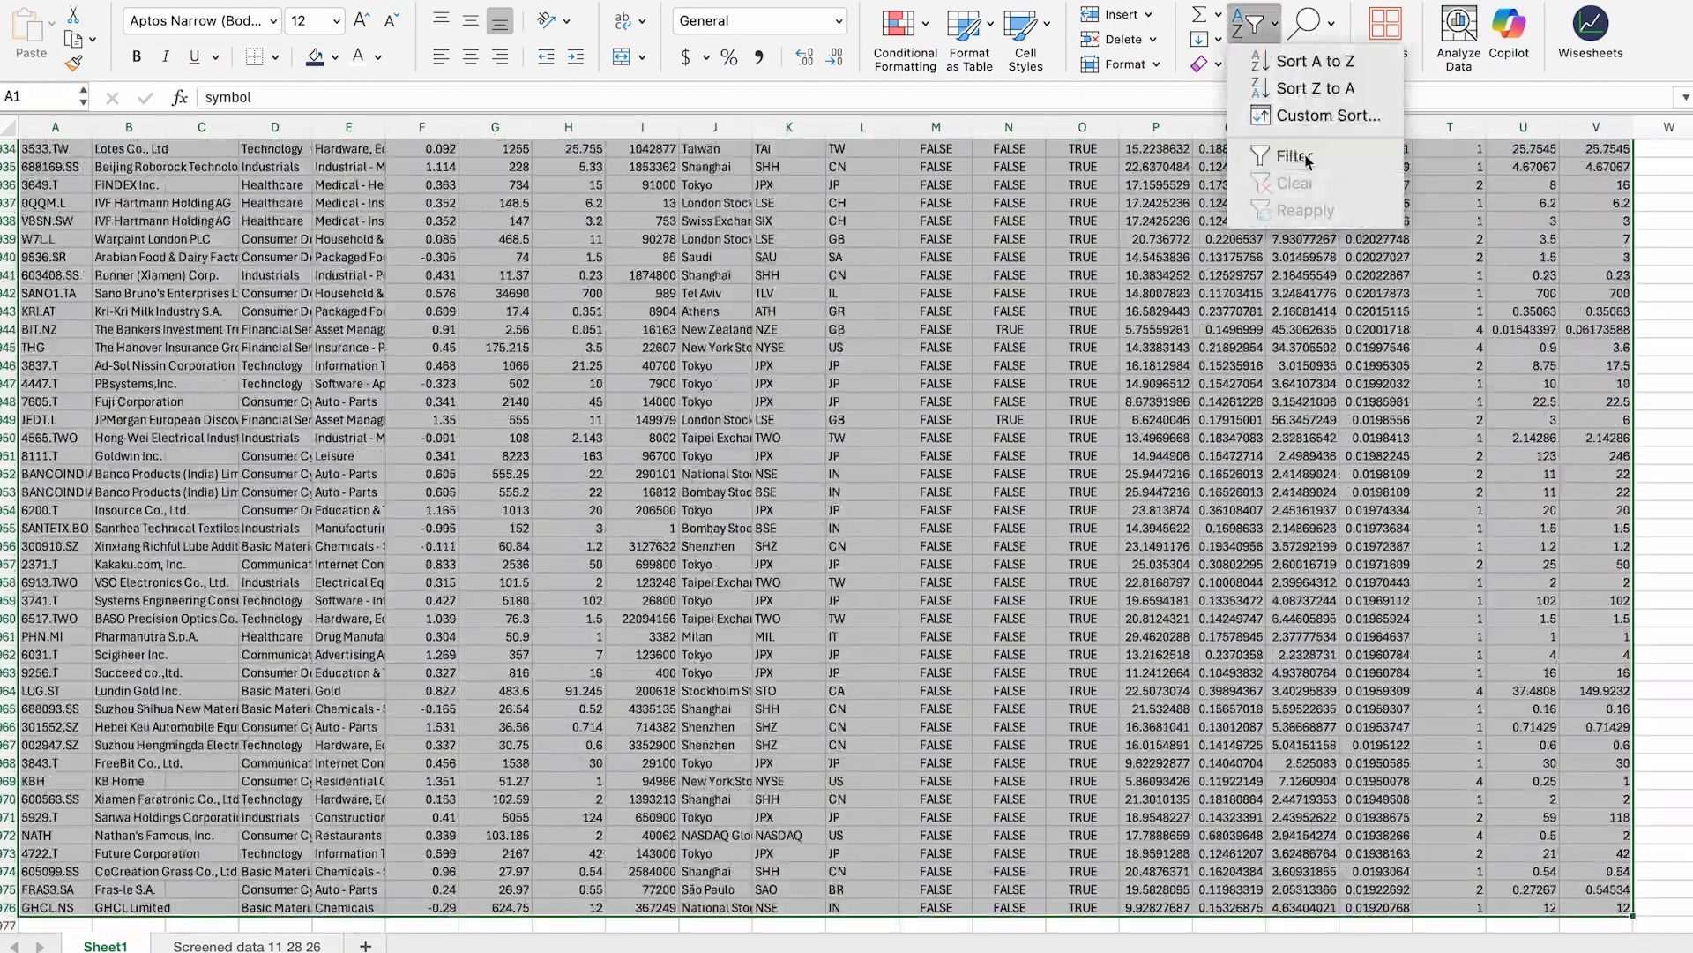
click(1297, 157)
Step: Sort ascending by dividend payments per year, then return to Screened data 11 28 26
scroll(1169, 254, up, 20)
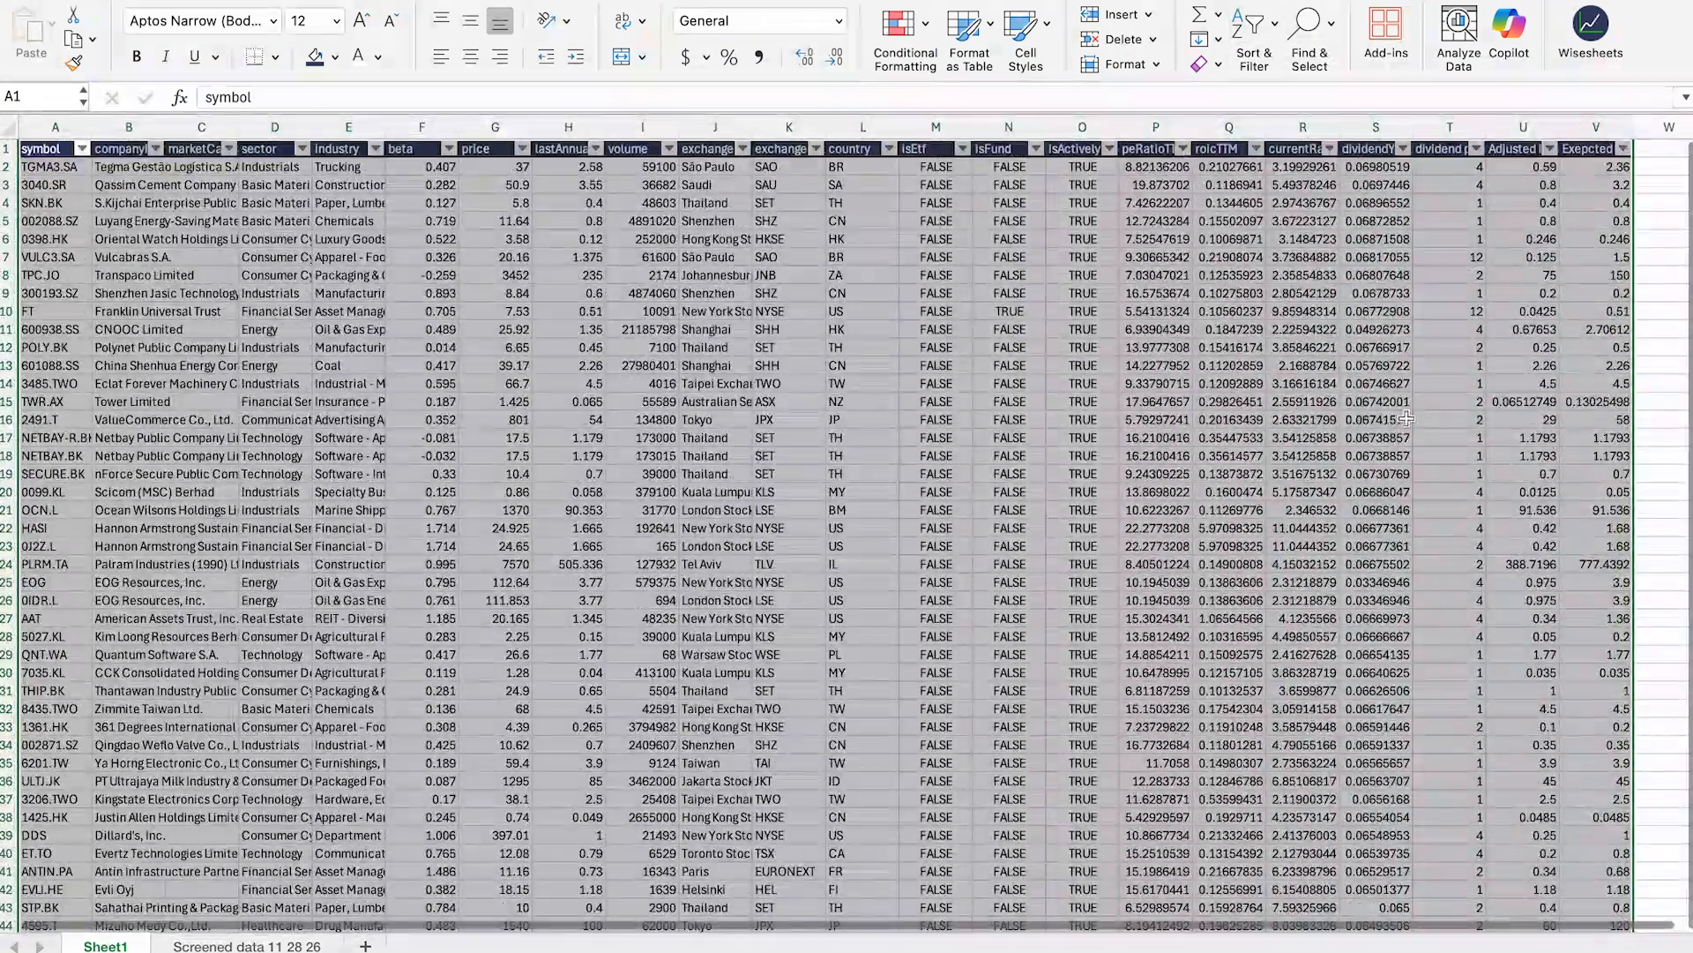
click(1511, 276)
click(1477, 148)
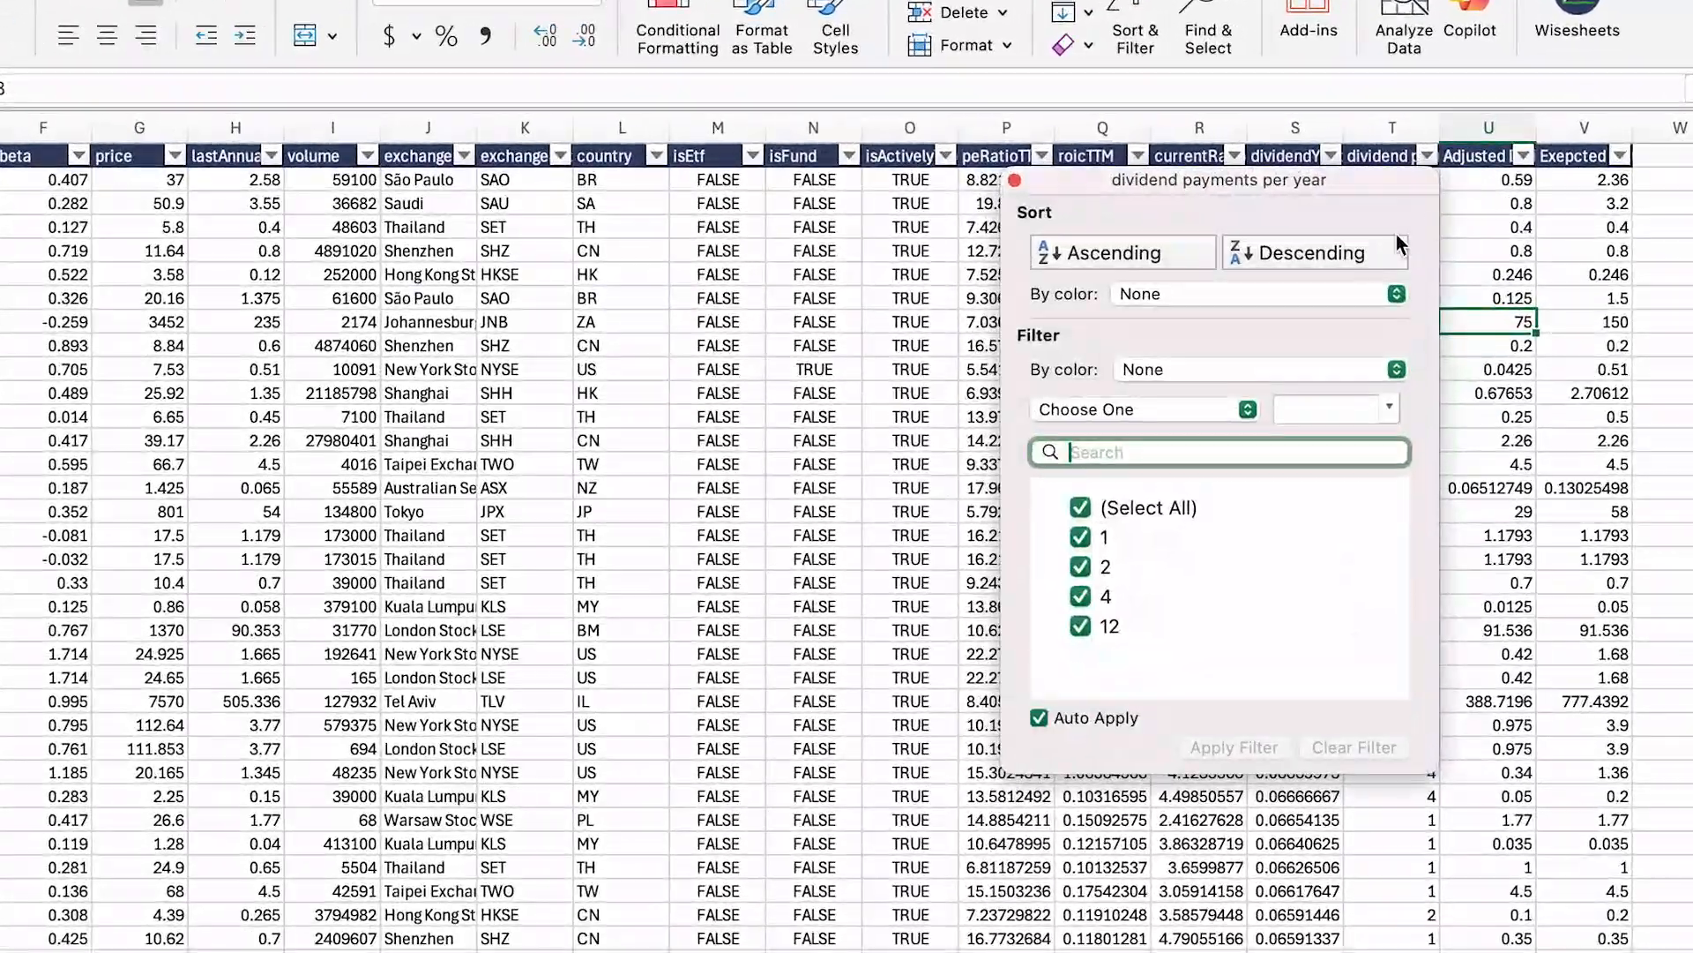
click(1150, 256)
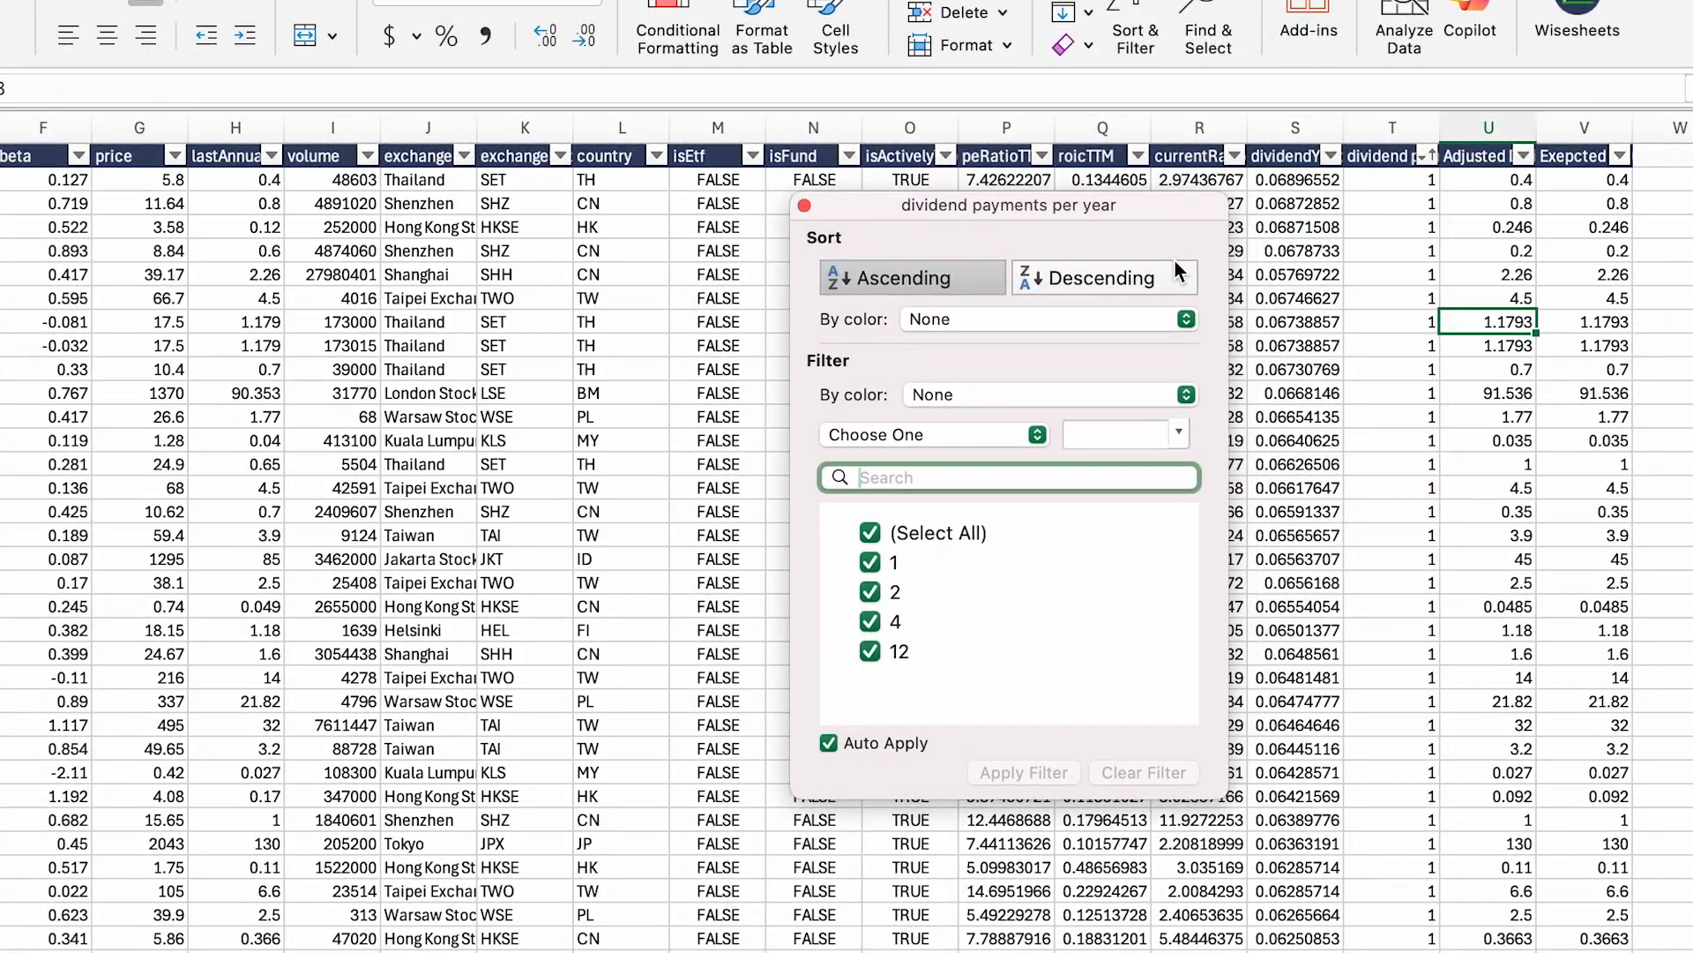
click(1140, 275)
click(882, 277)
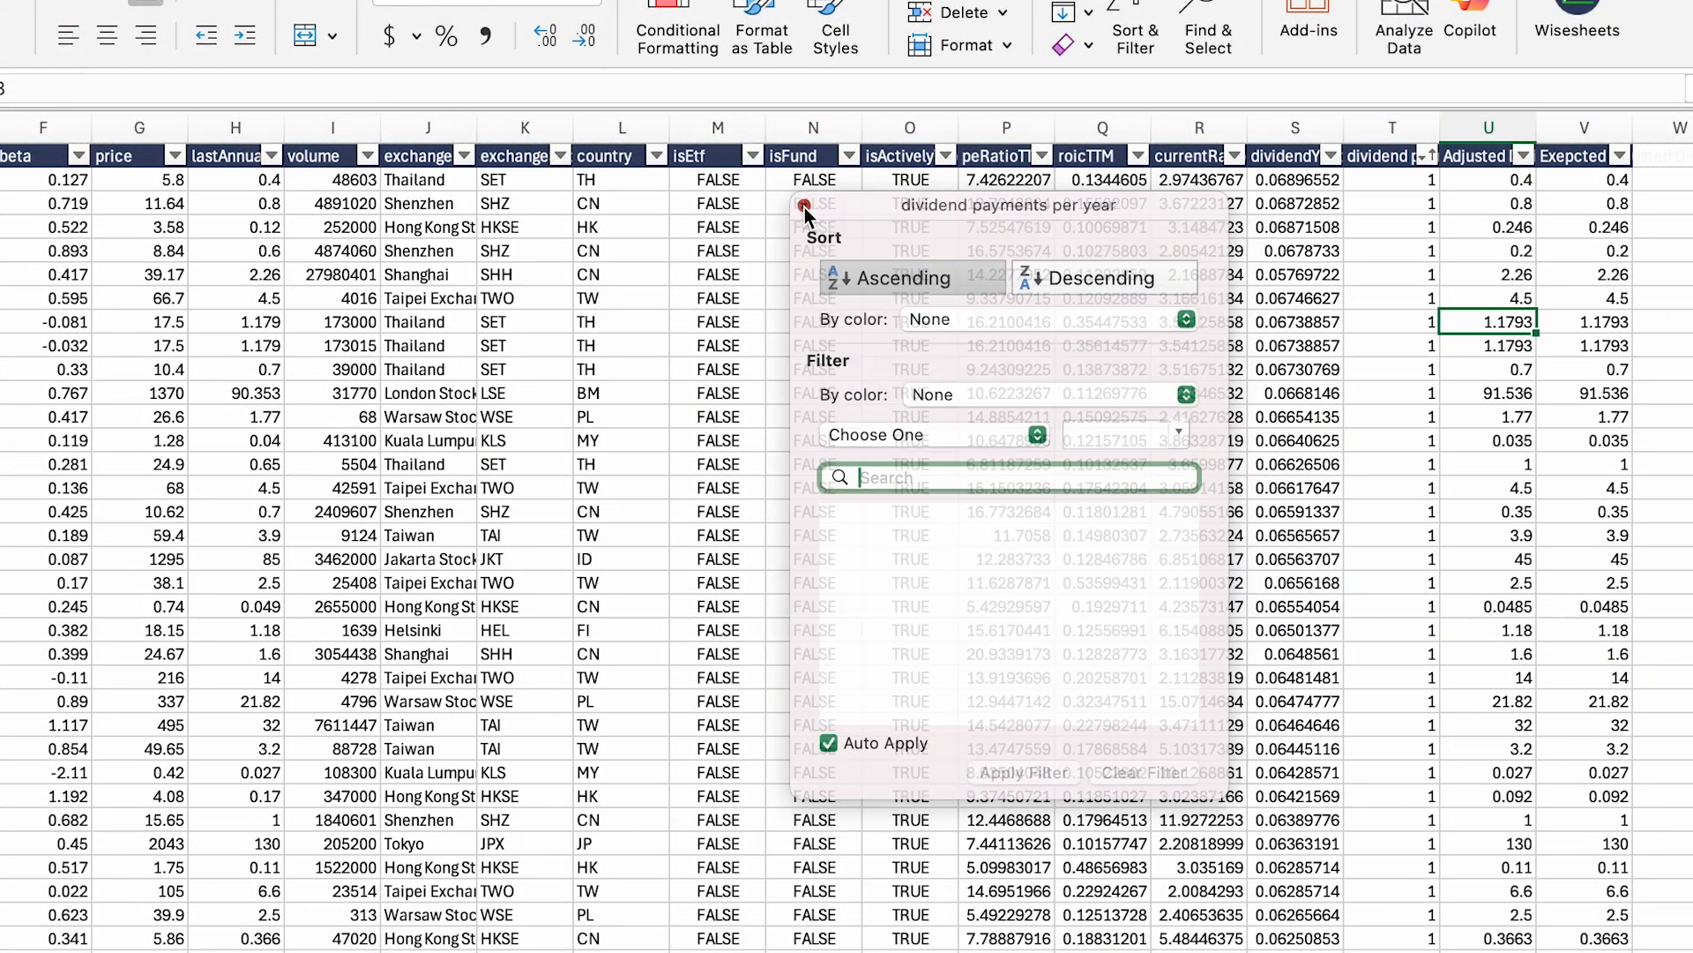
click(805, 206)
click(249, 948)
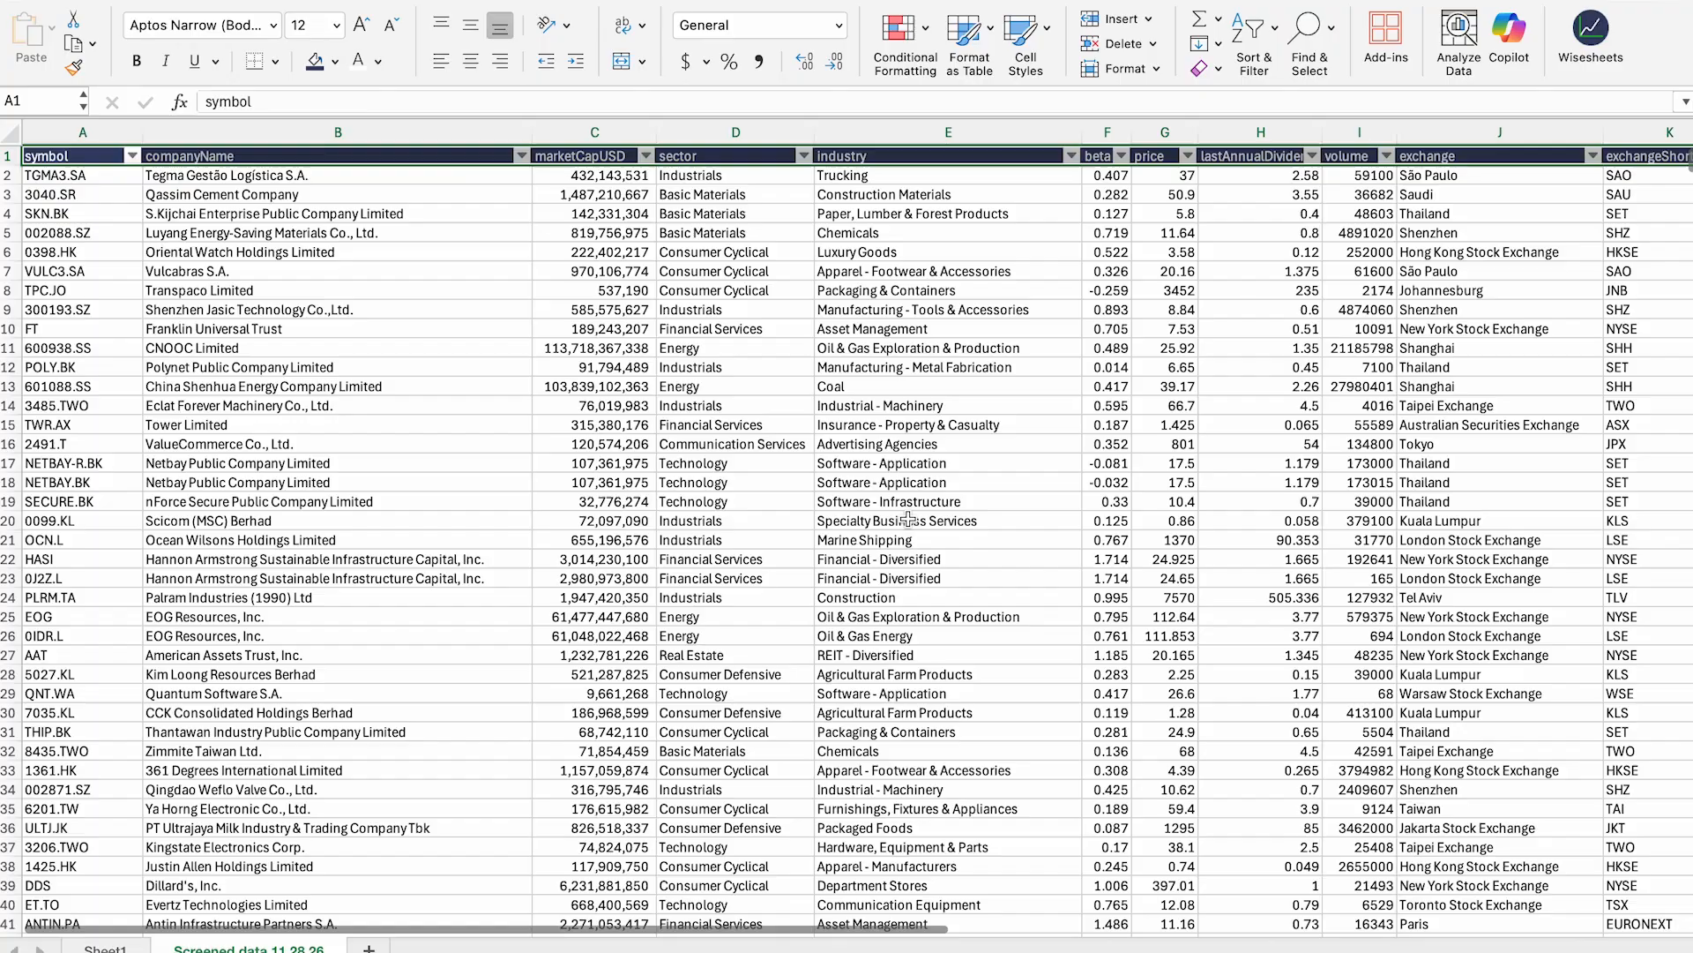
Step: Inspect the payments-per-year, adjusted dividend and expected dividend formulas in T2, U2 and V2
click(1270, 293)
scroll(1270, 293, right, 15)
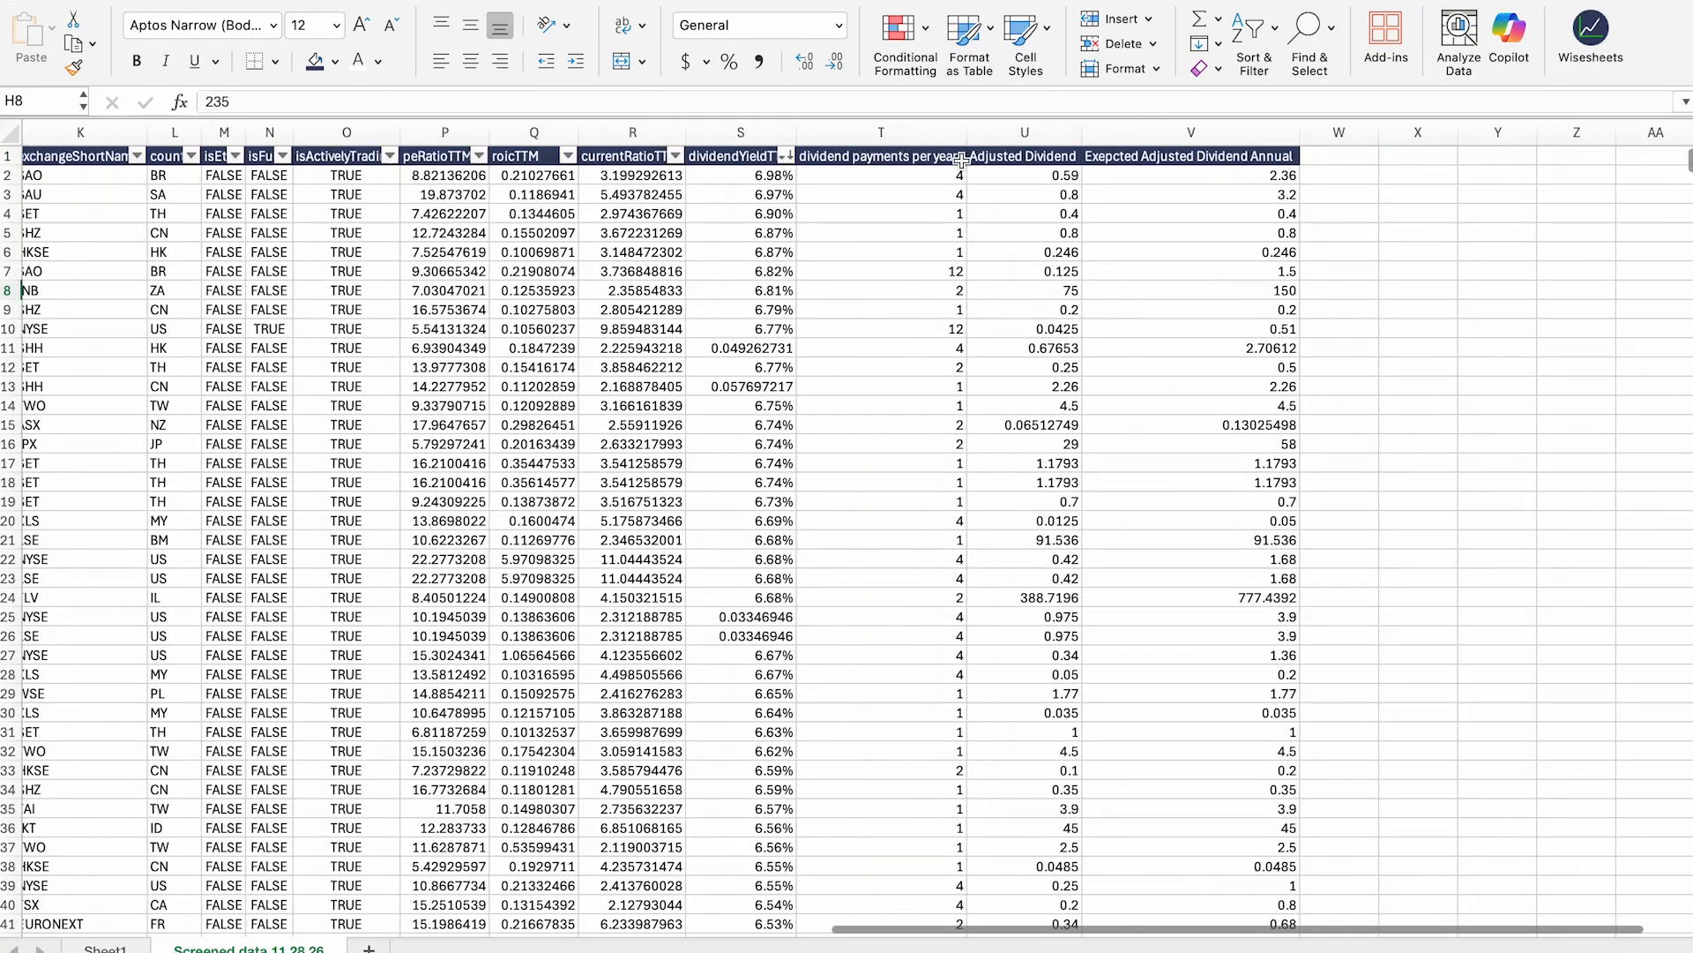
click(957, 183)
click(1056, 183)
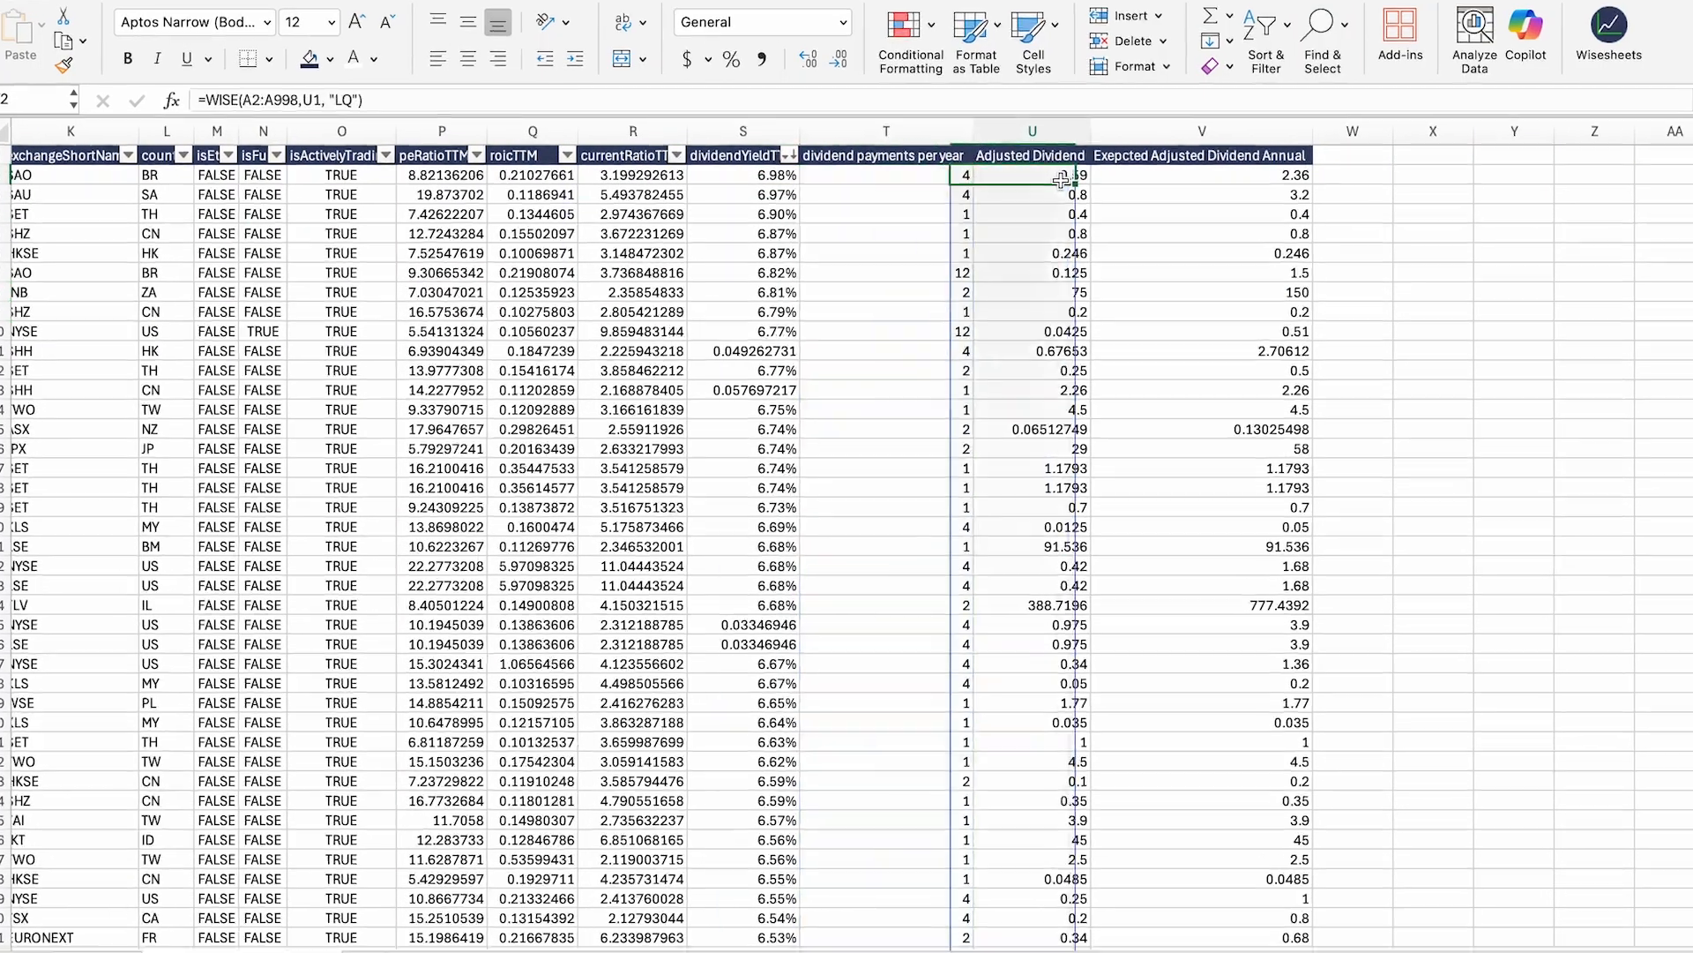
click(1539, 170)
click(1109, 177)
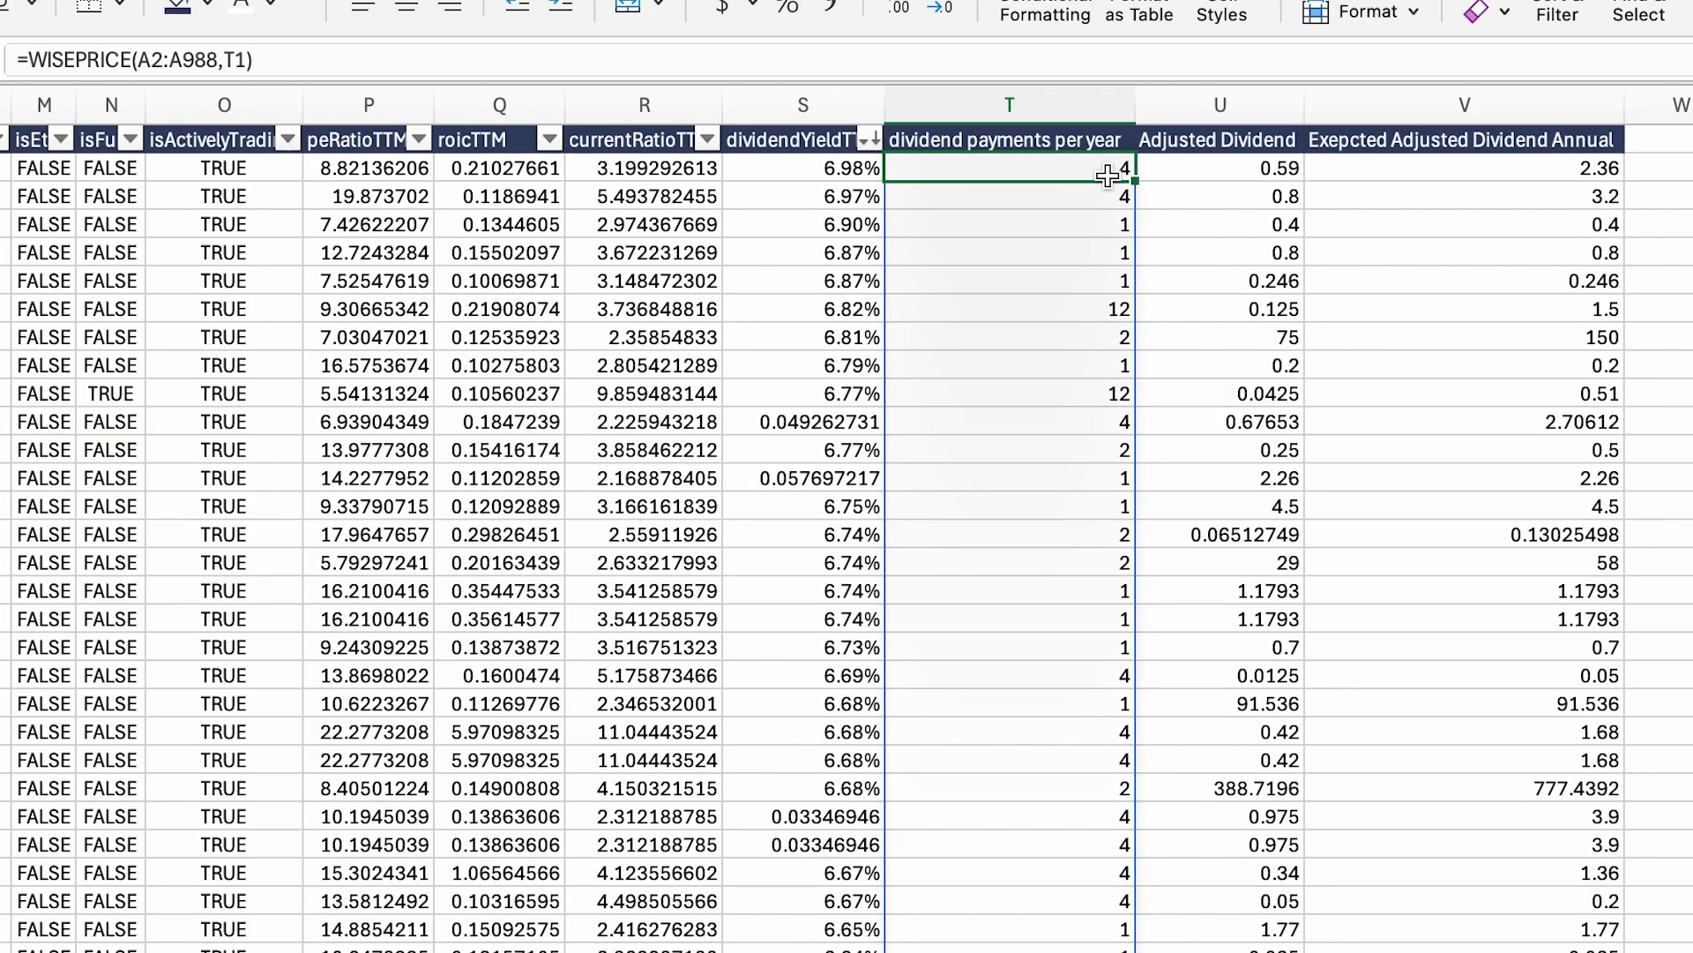
Step: Try sorting the dividend payments per year column ascending, but cancel to keep row order
click(1043, 139)
key(super+shift+Down)
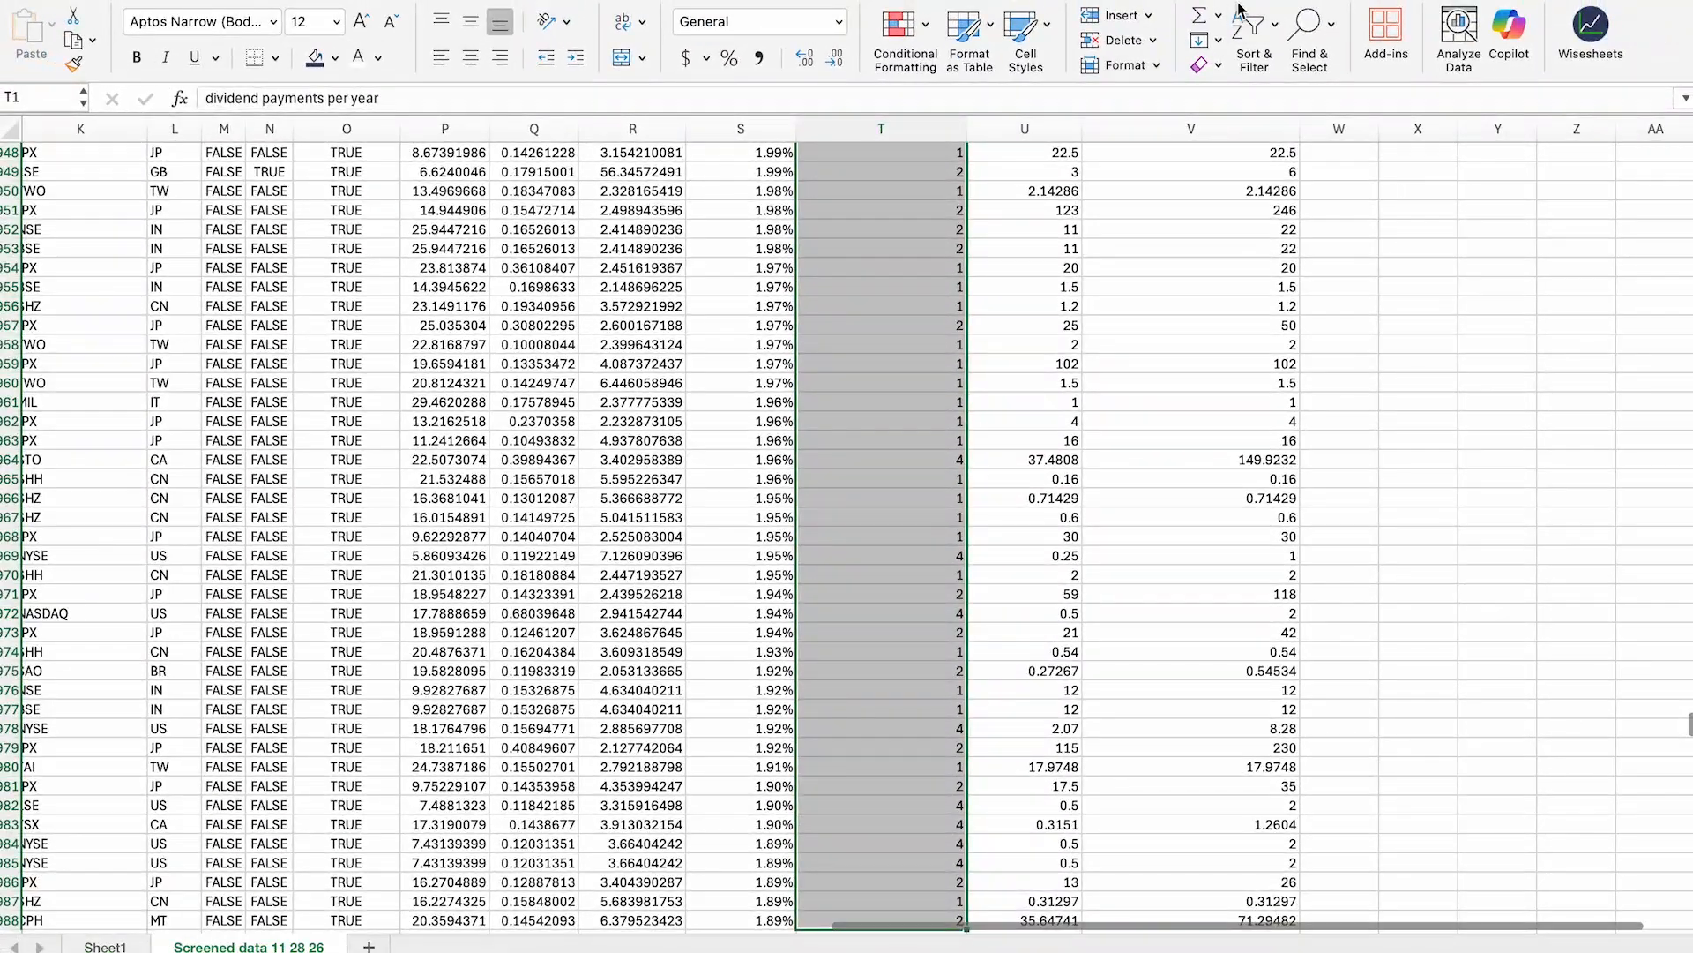
click(1558, 12)
click(1383, 232)
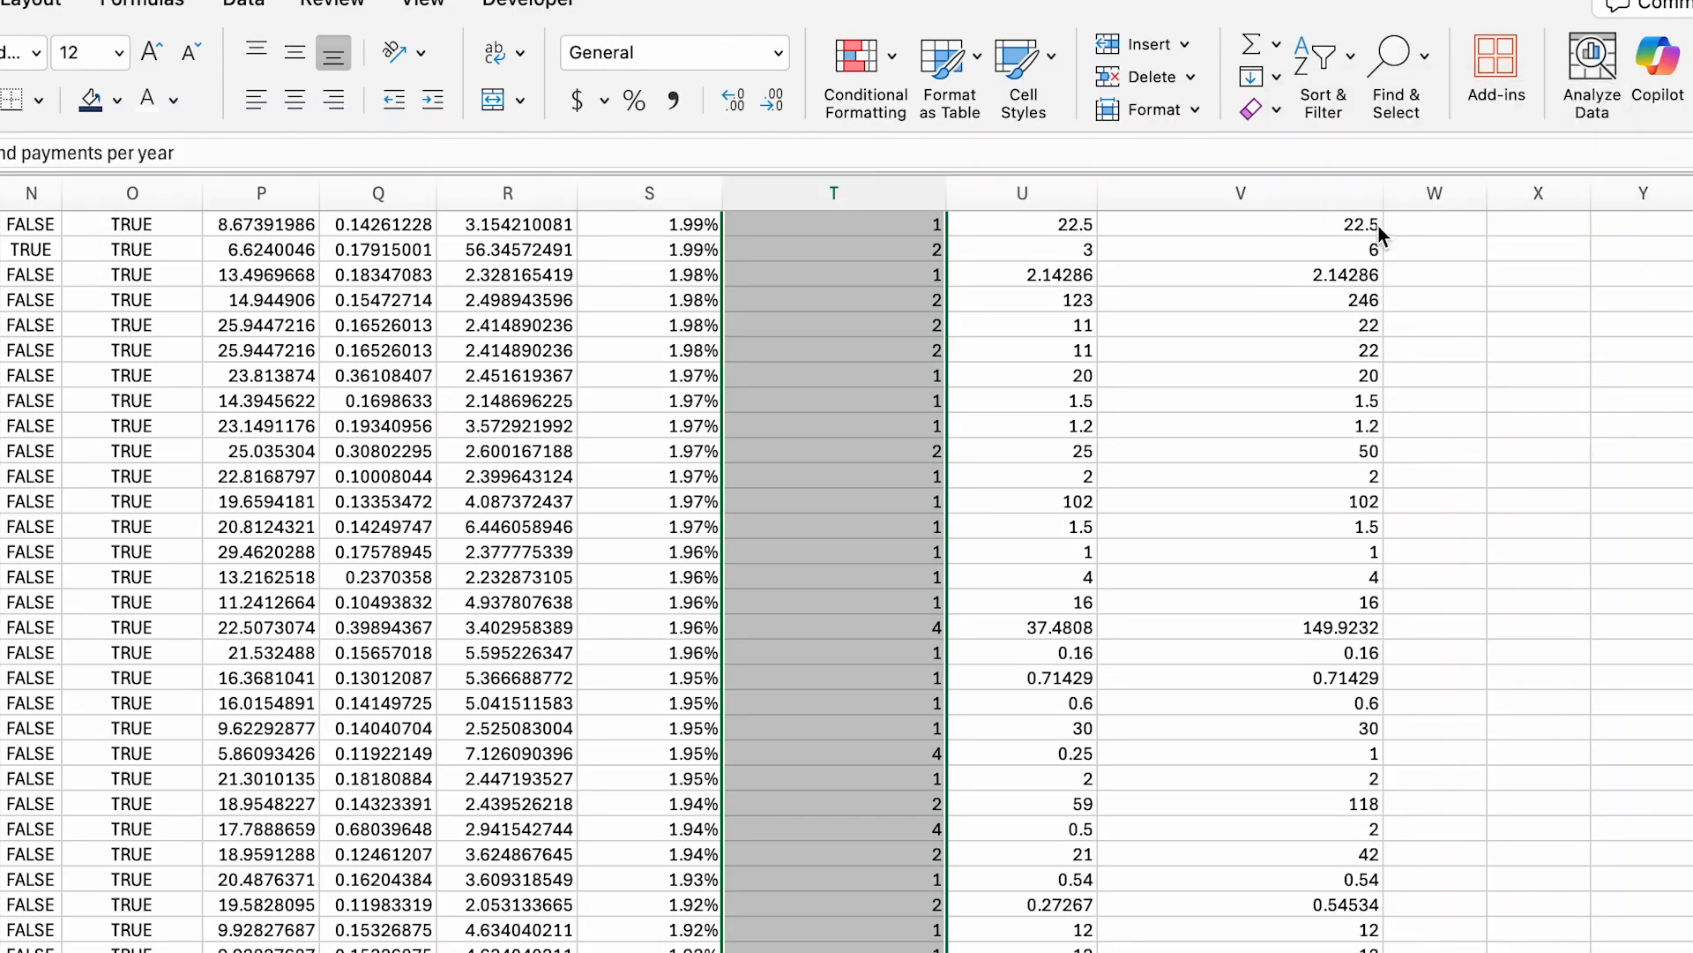
click(1308, 53)
click(1378, 230)
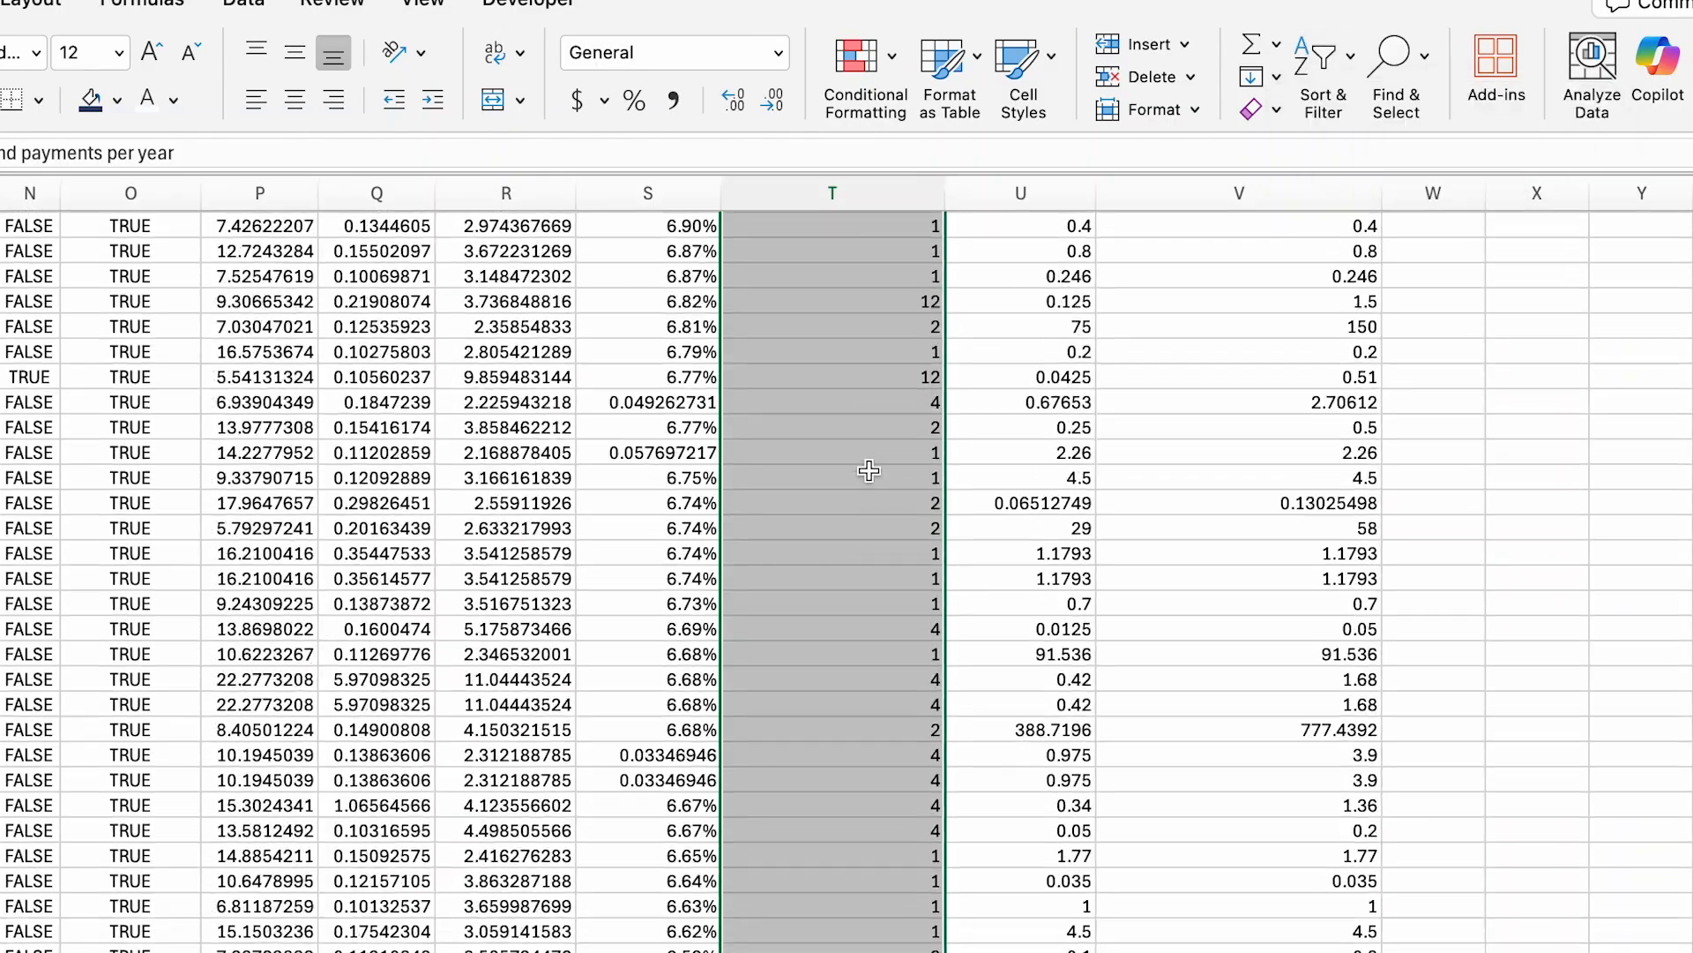
scroll(870, 475, up, 3)
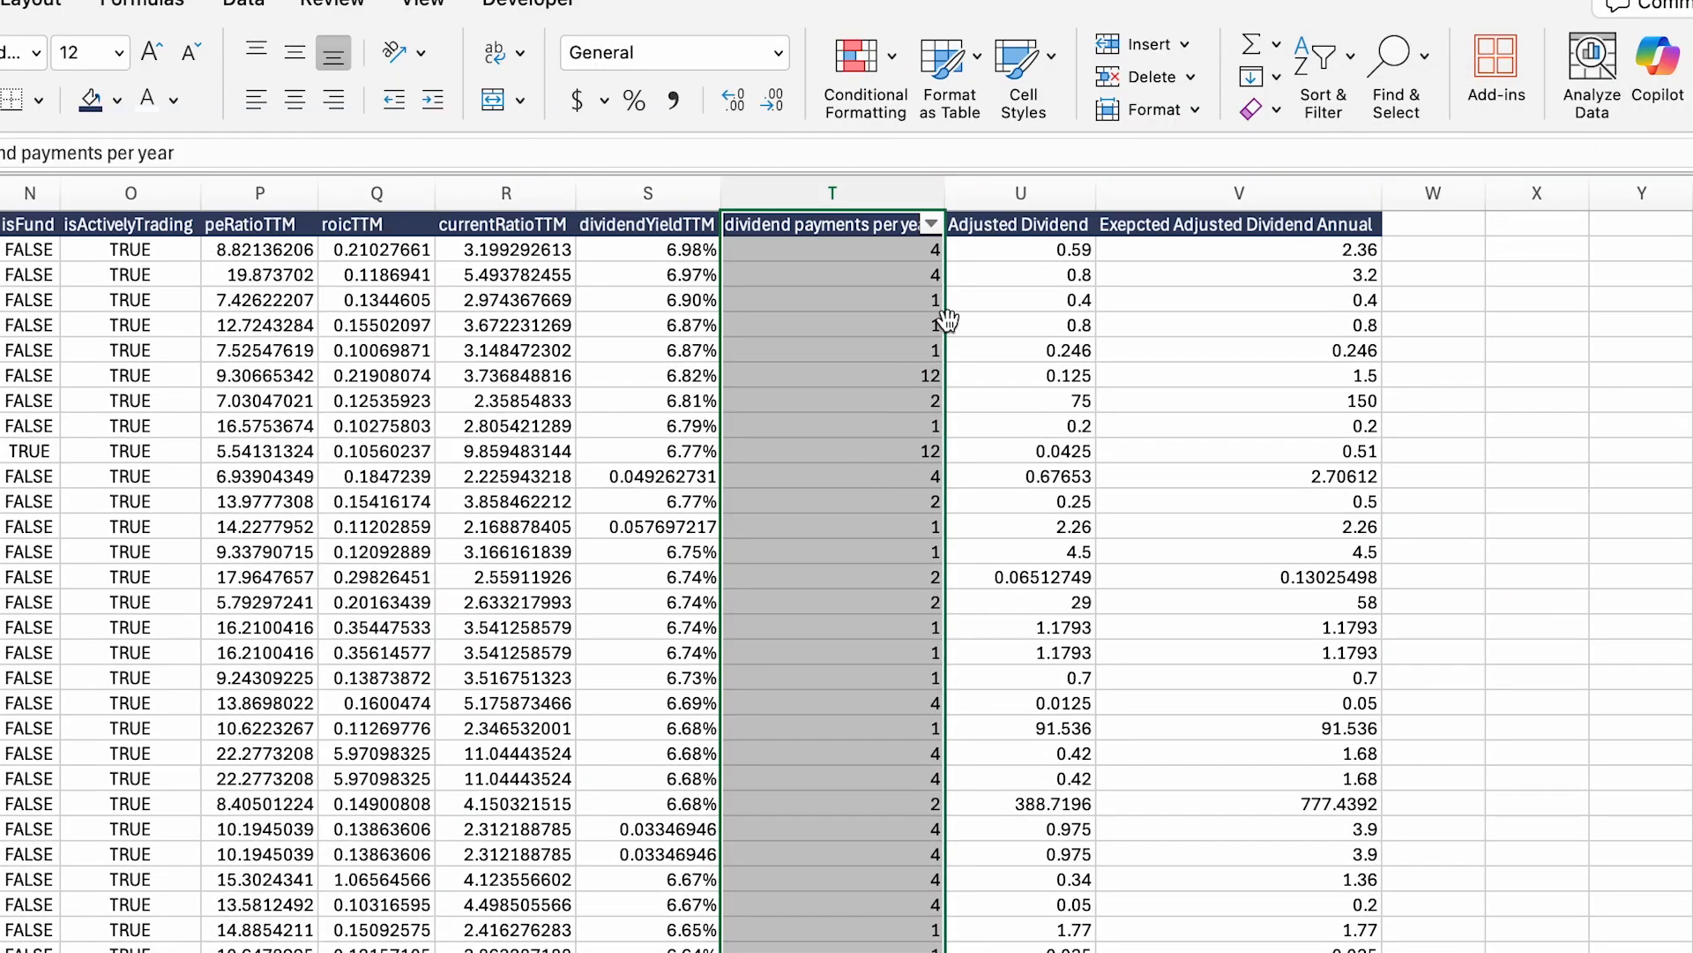
click(932, 226)
click(1099, 341)
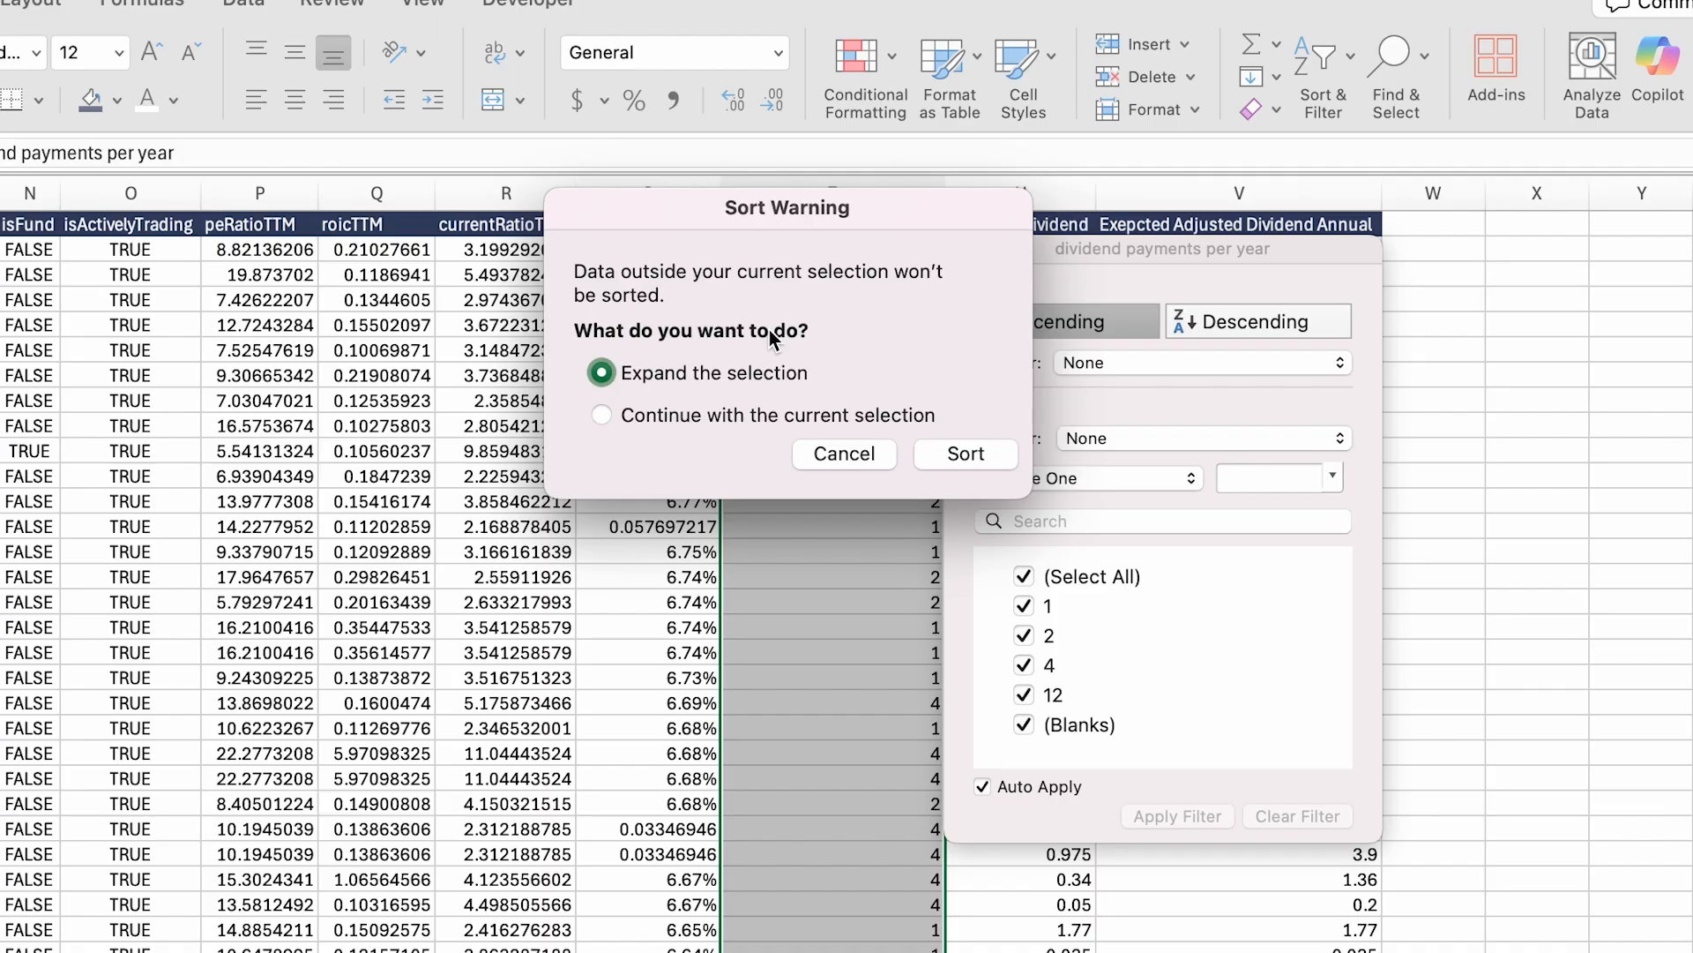
click(844, 453)
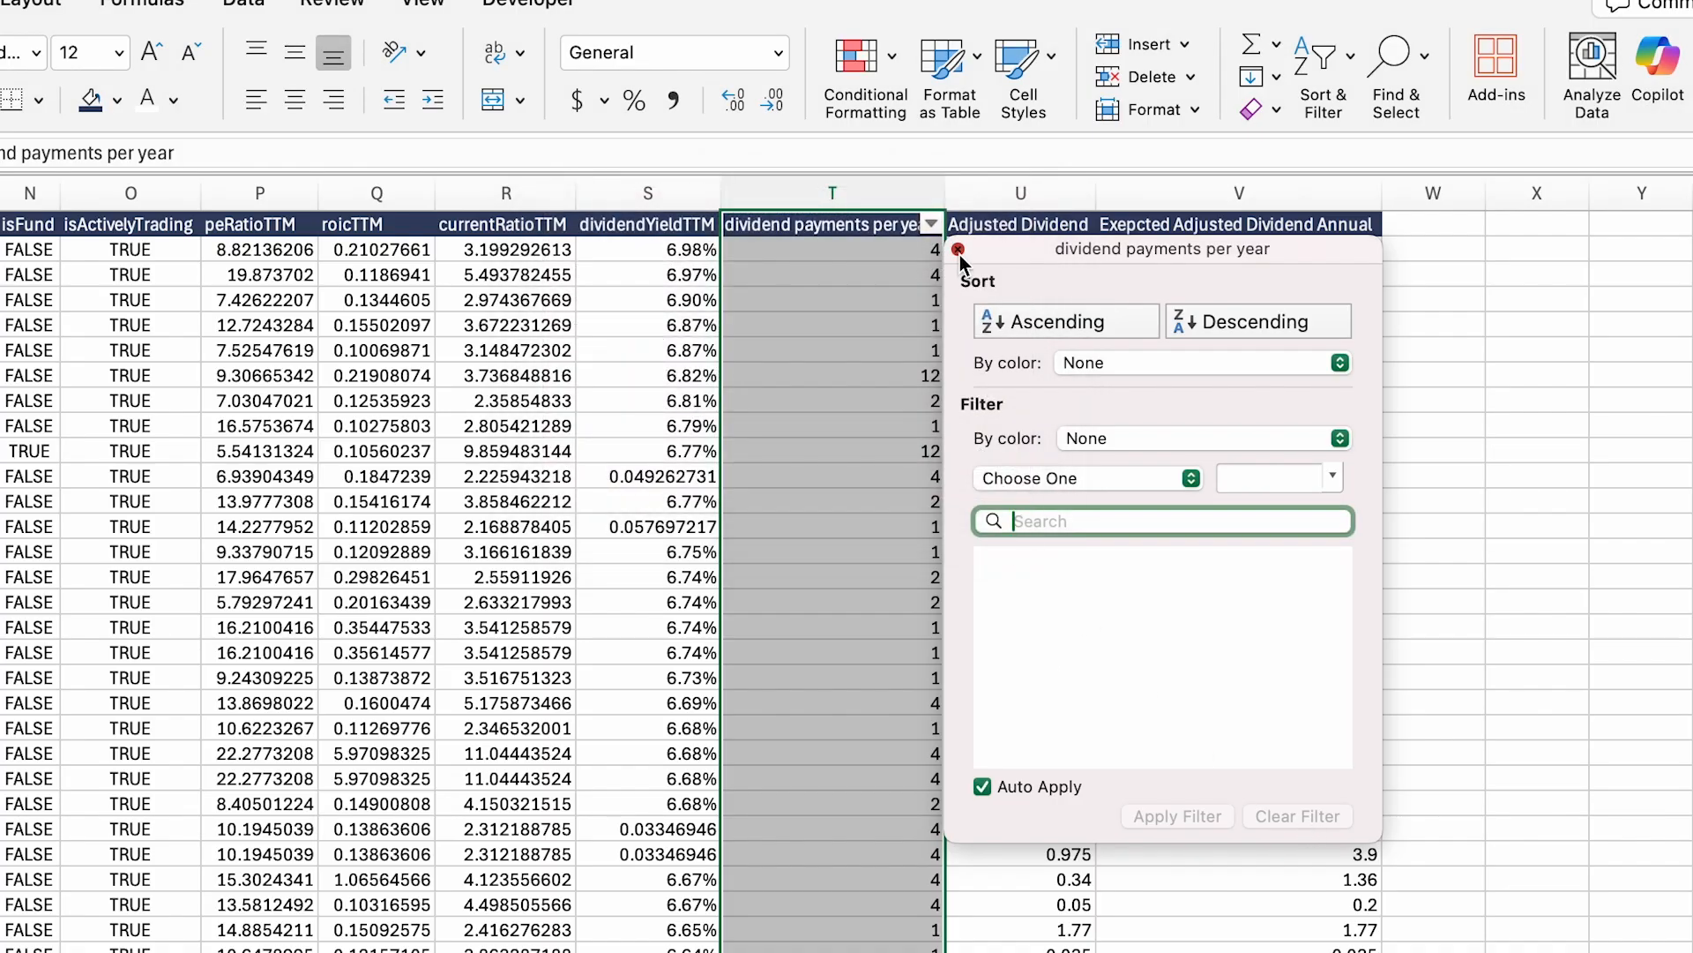
click(957, 250)
click(873, 350)
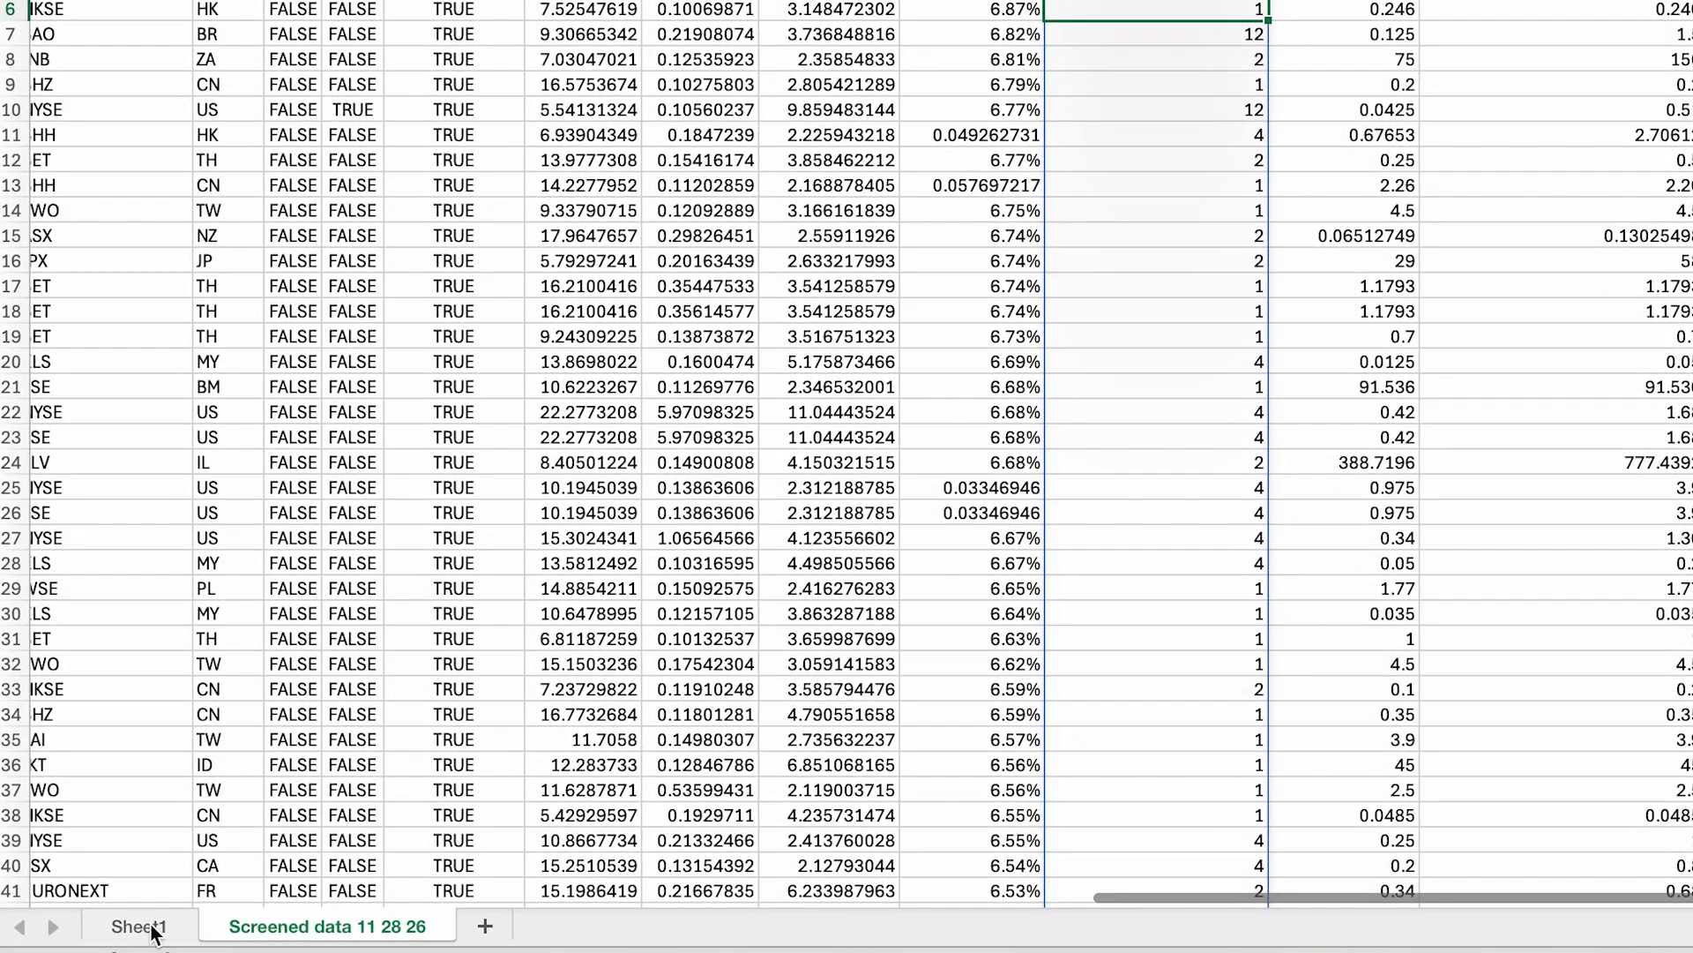
Step: Glance at Sheet1, return to Screened data 11 28 26, and open the Wisesheets screener pane
click(135, 929)
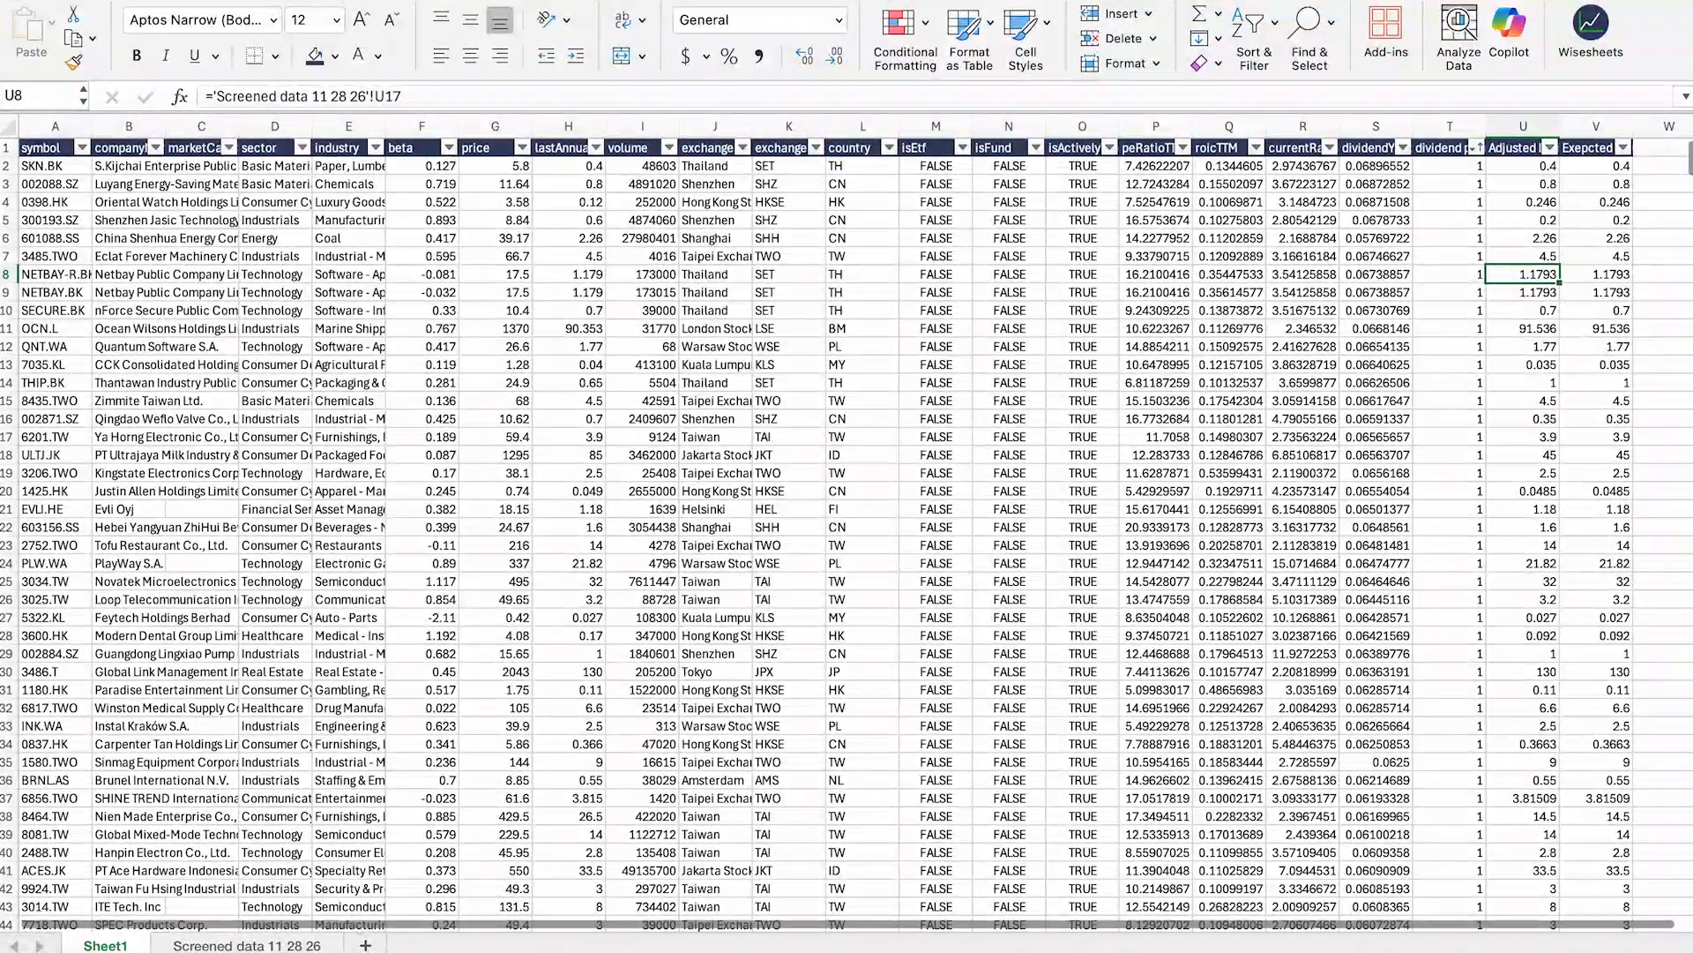
click(247, 945)
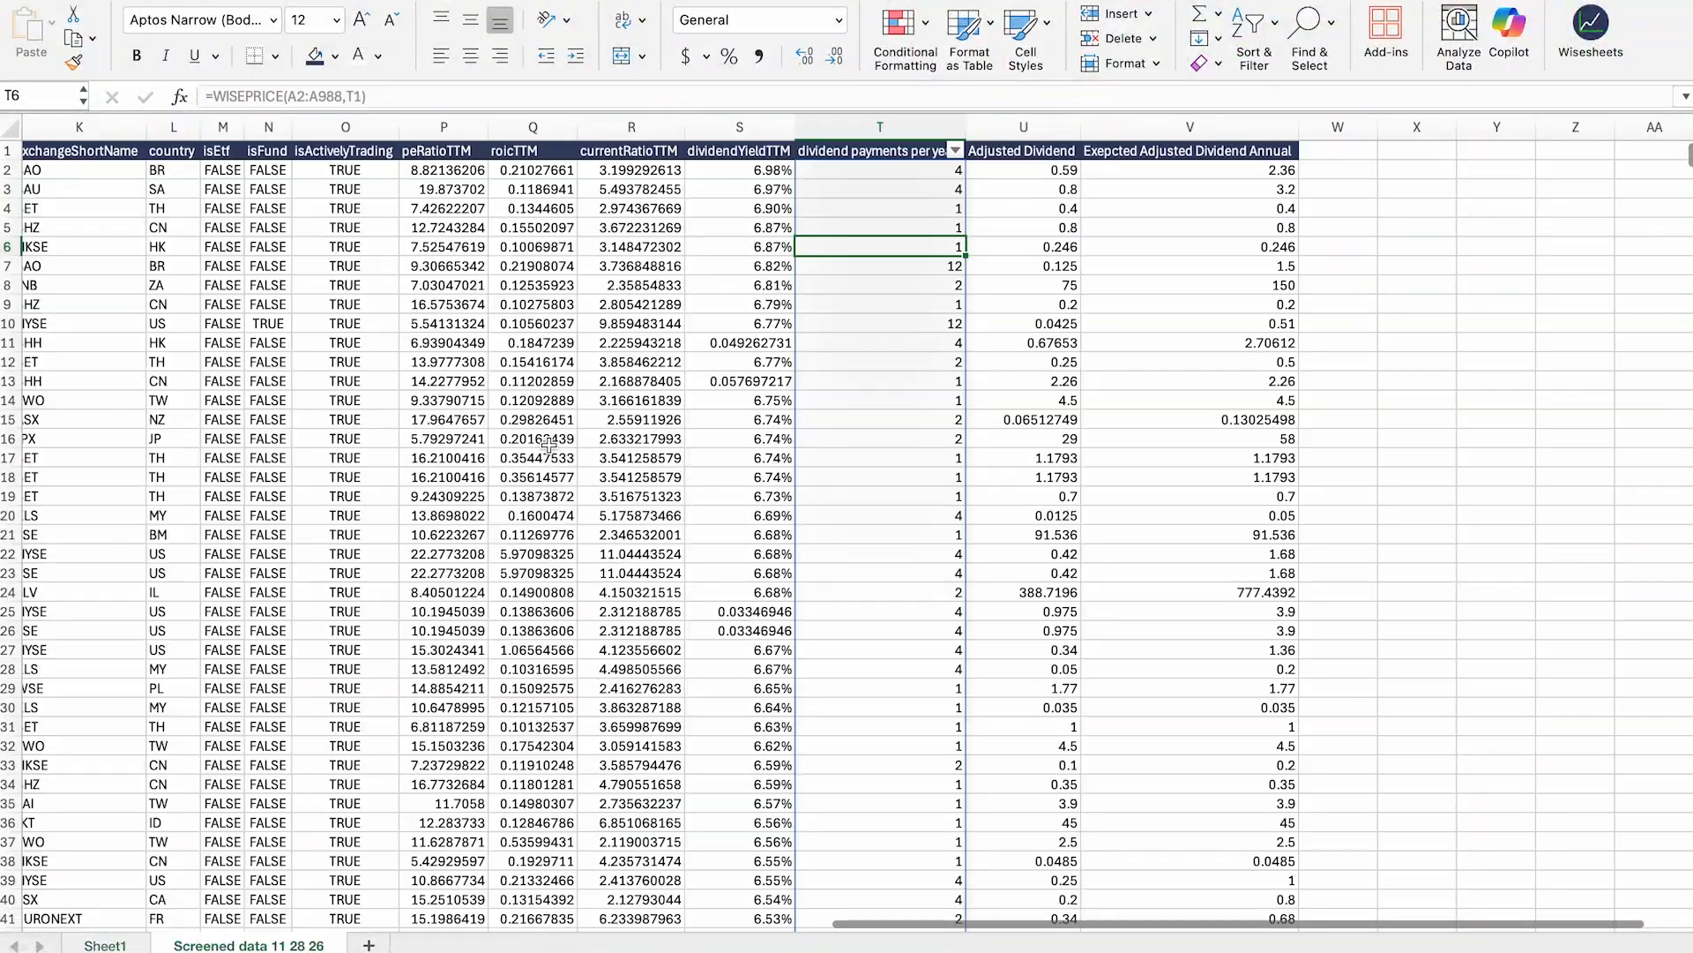
scroll(1100, 313, left, 10)
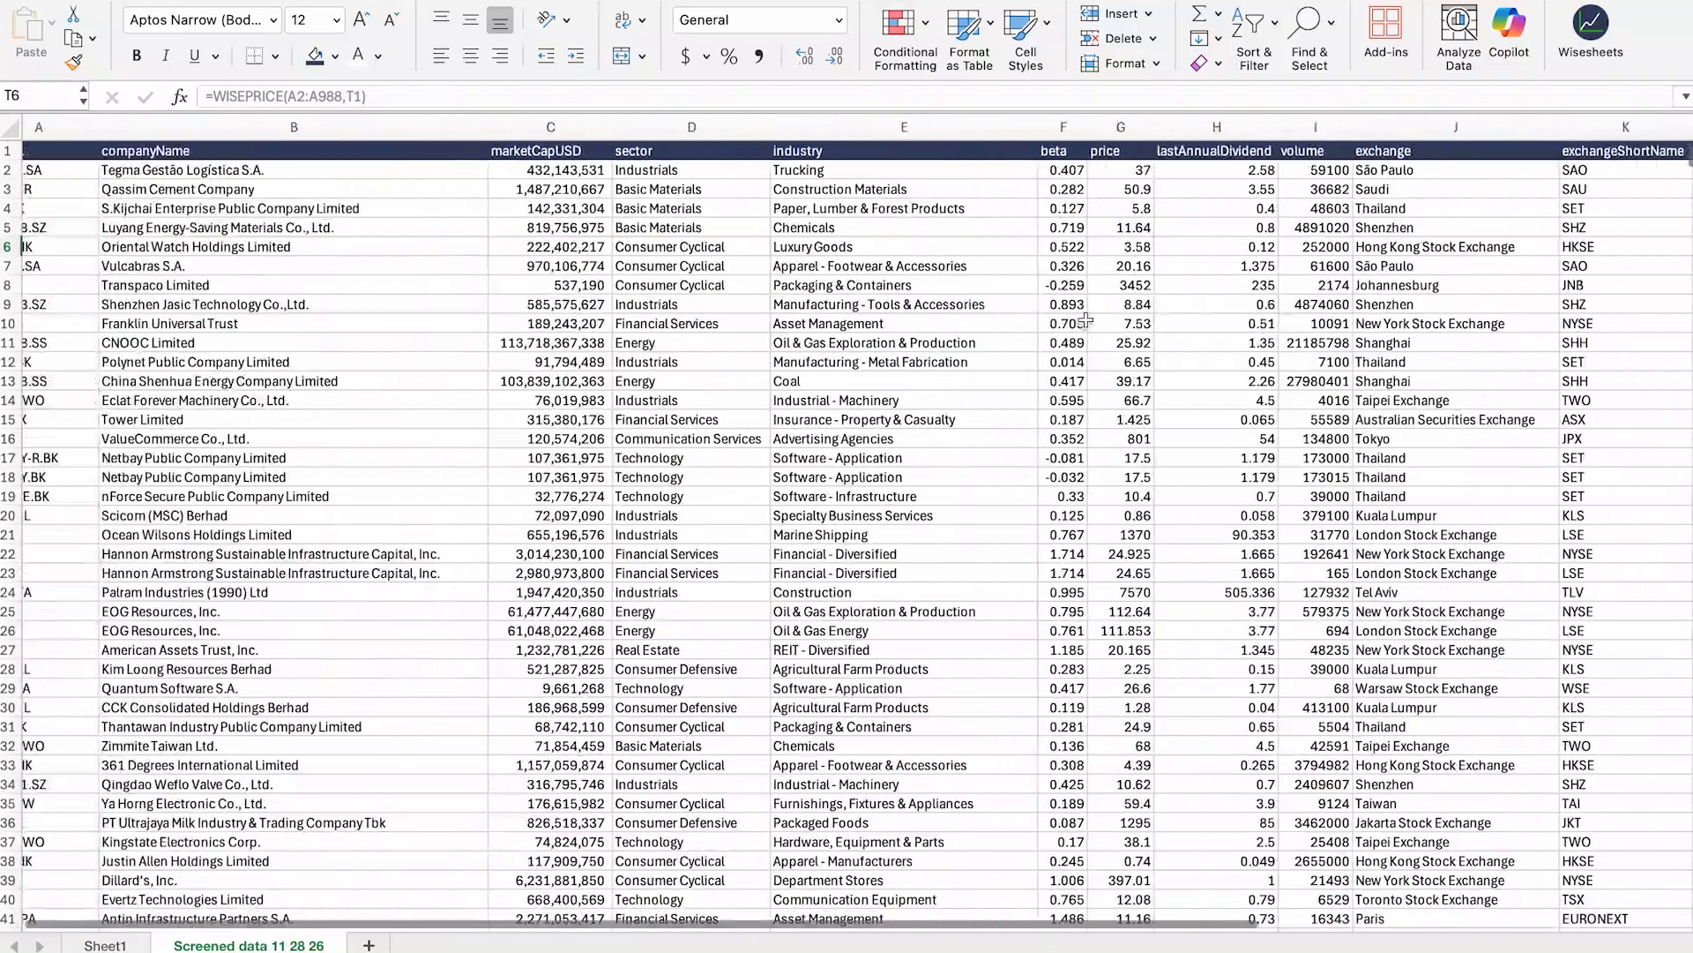
scroll(1086, 319, right, 5)
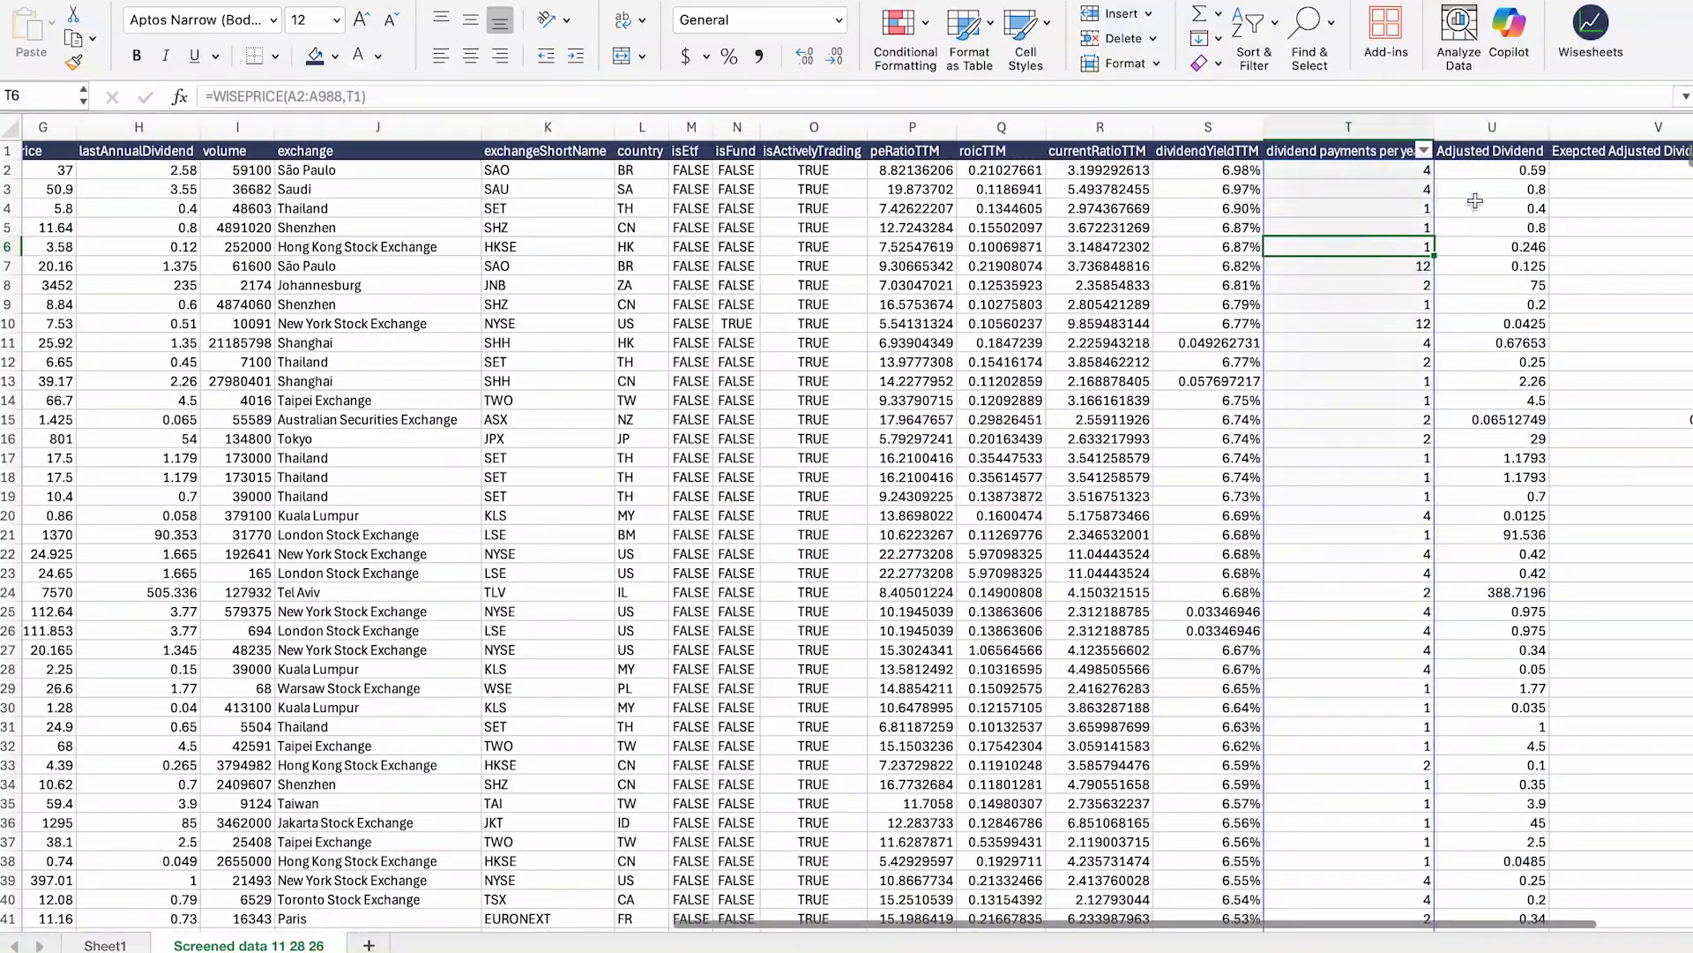
click(1593, 69)
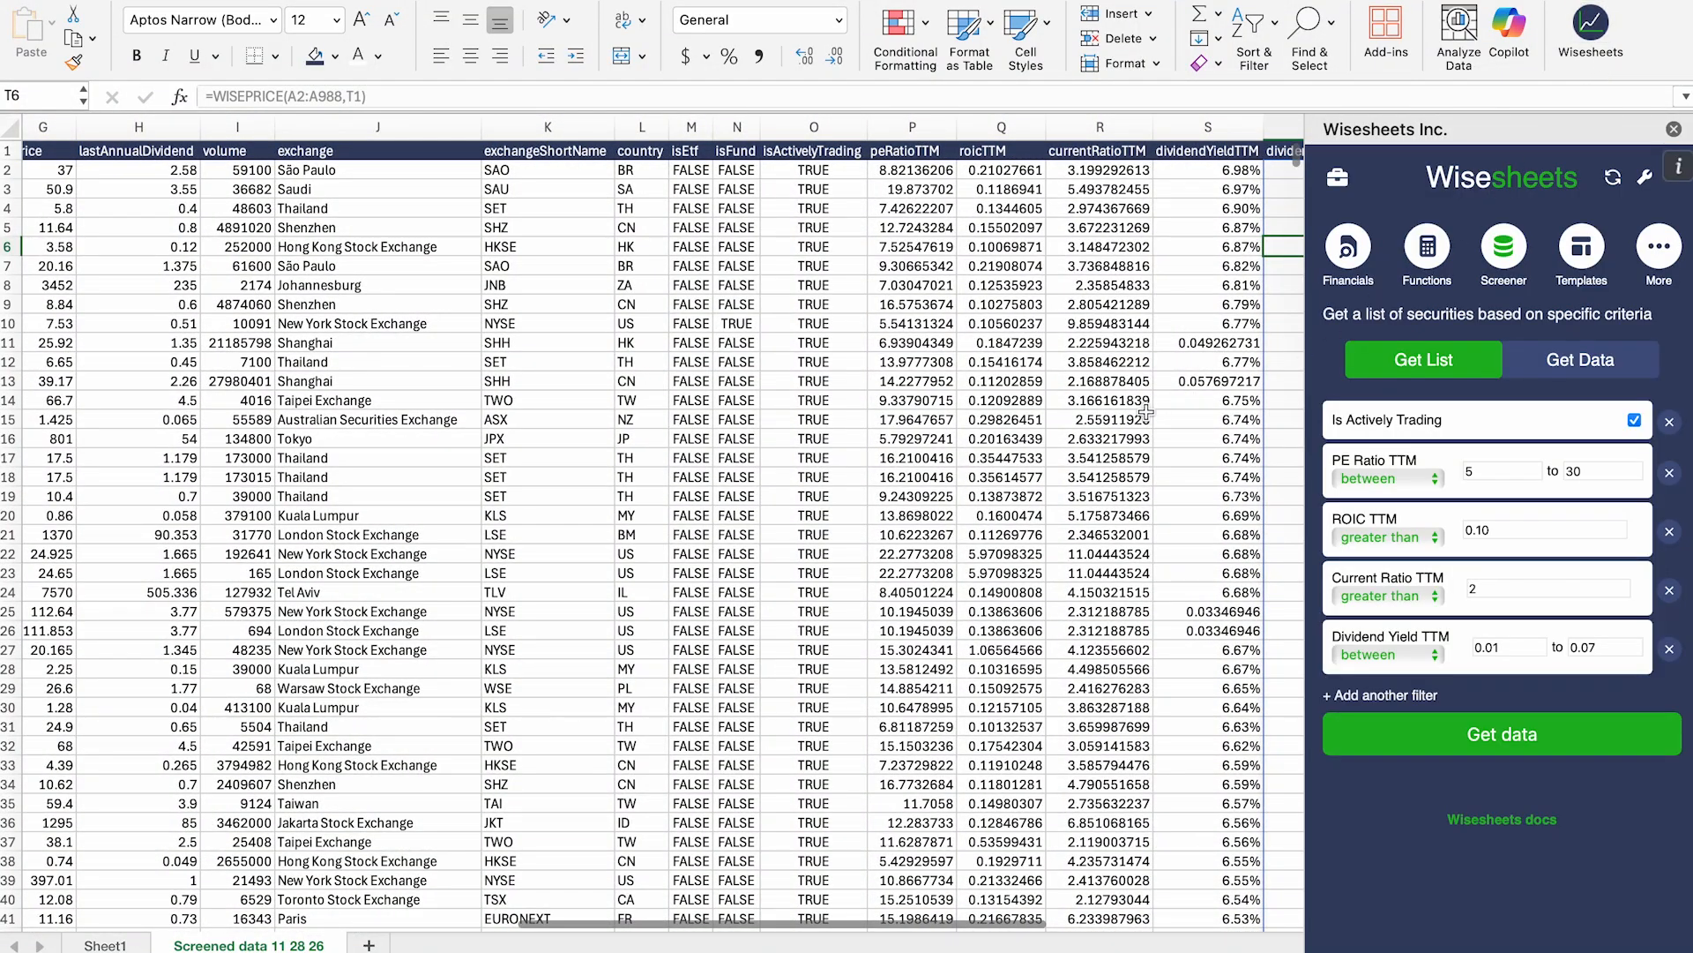
Step: Rerun the screen with PE 5–30, ROIC >0.10, Current Ratio >2, yield 0.01–0.07 into Screened data 11 44 10
scroll(1145, 412, right, 3)
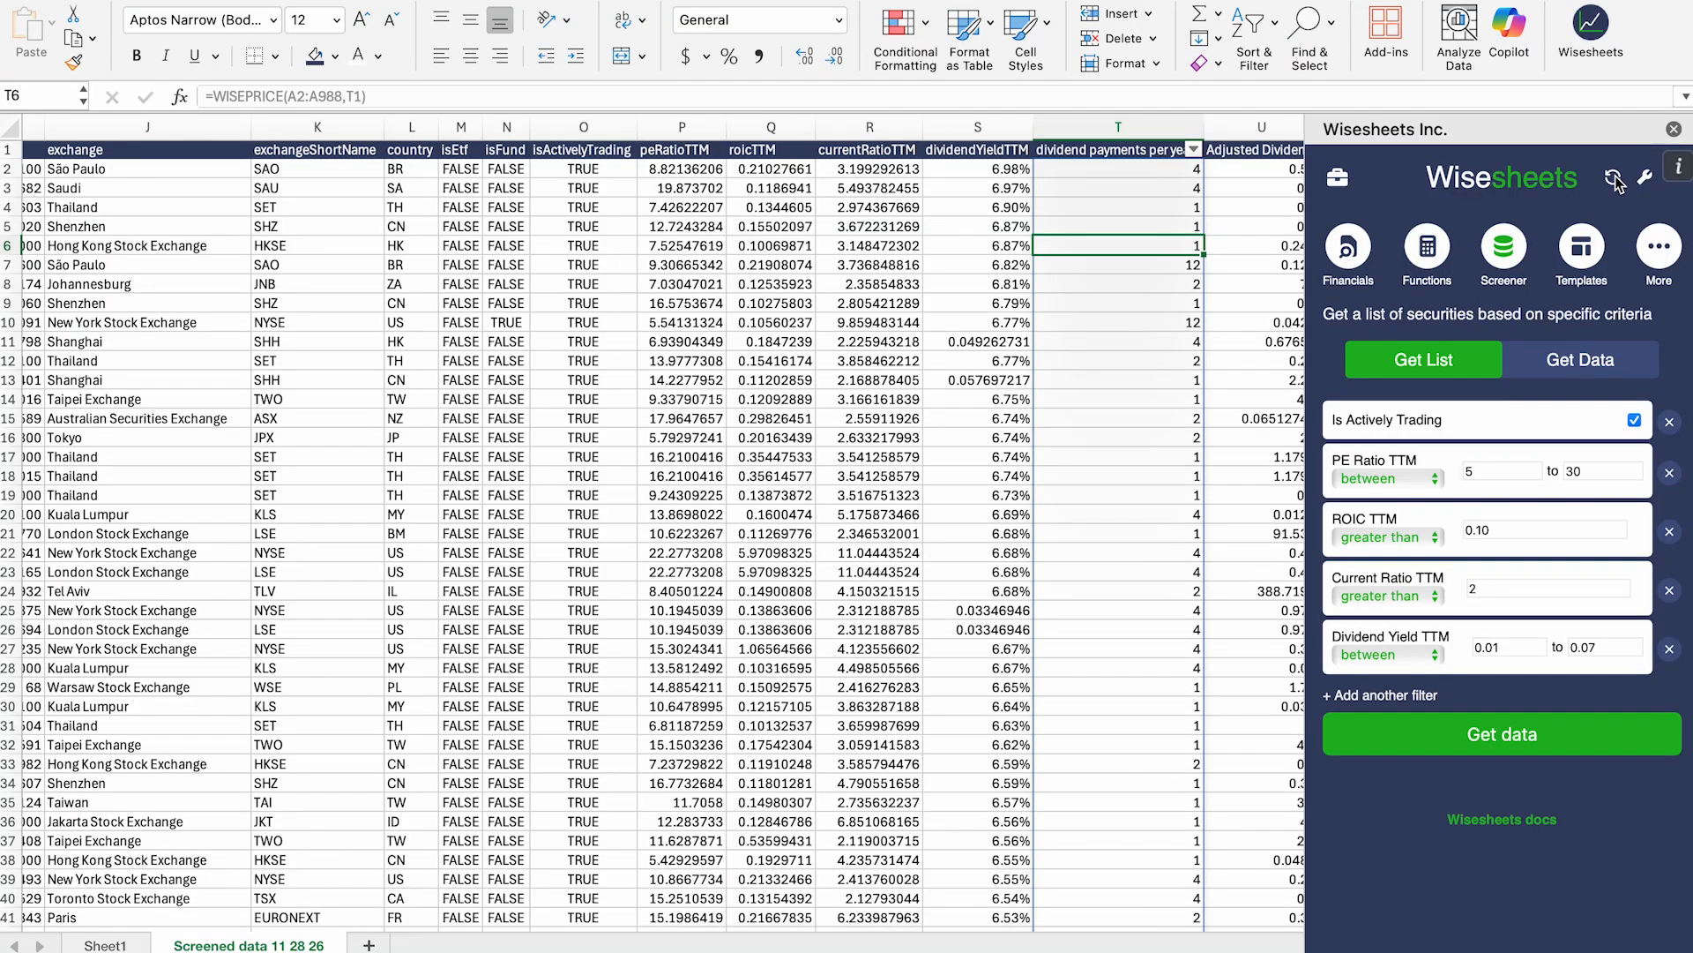
click(1615, 182)
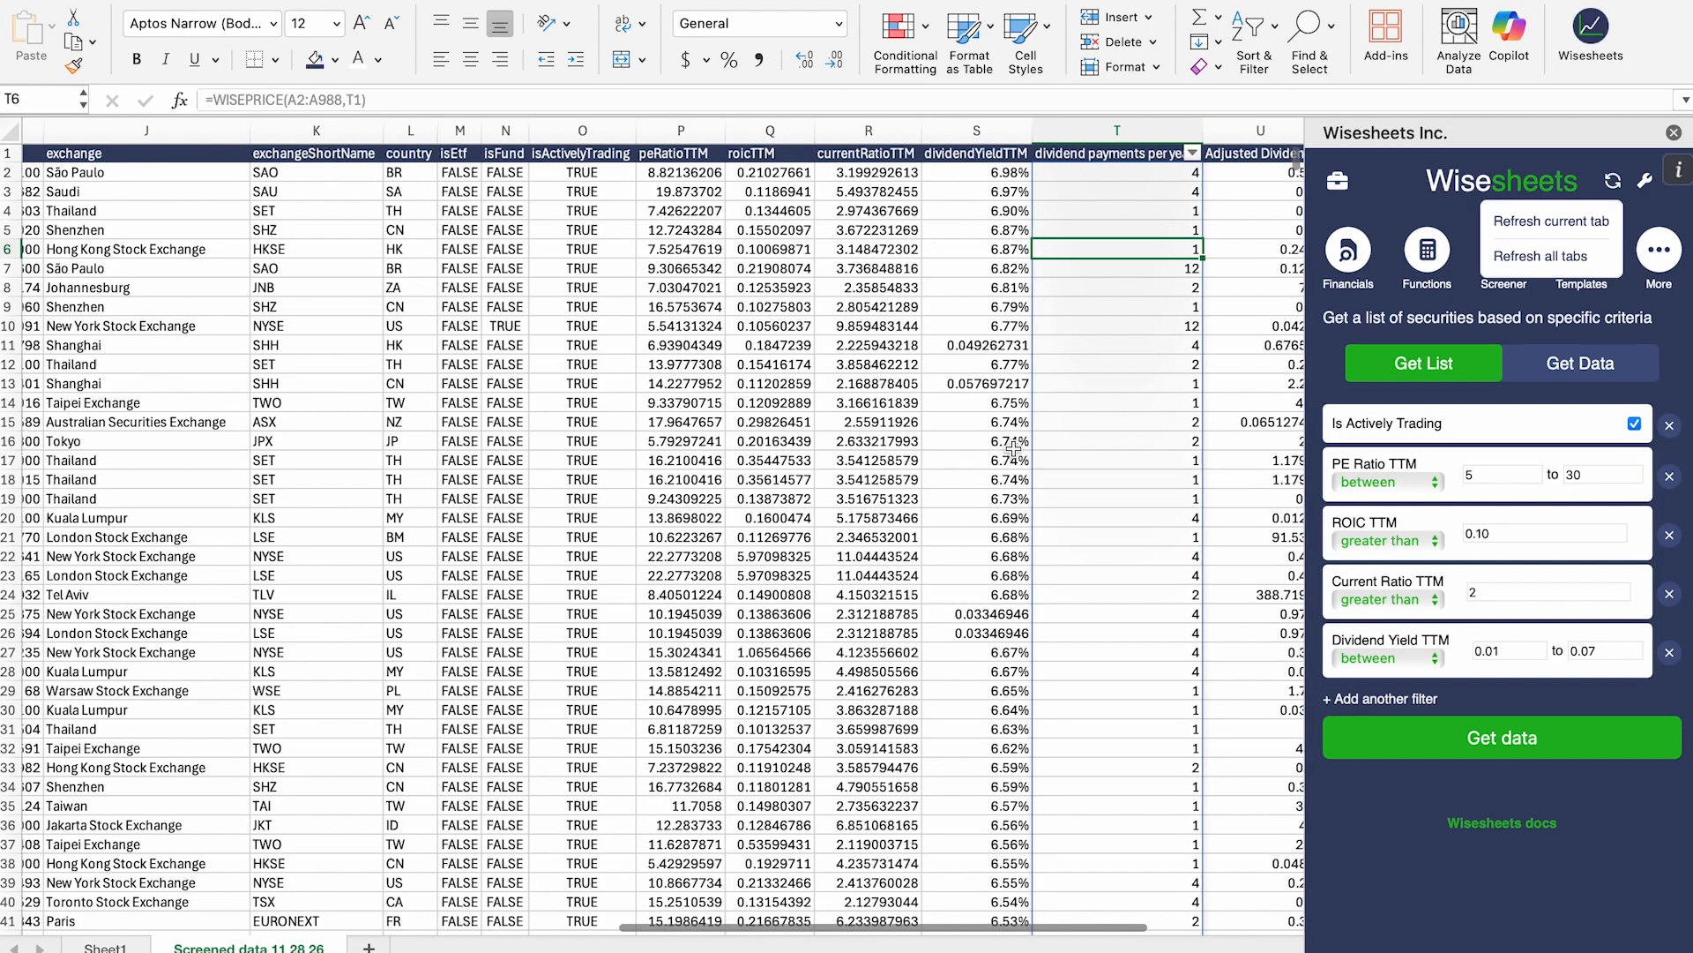
scroll(793, 449, right, 3)
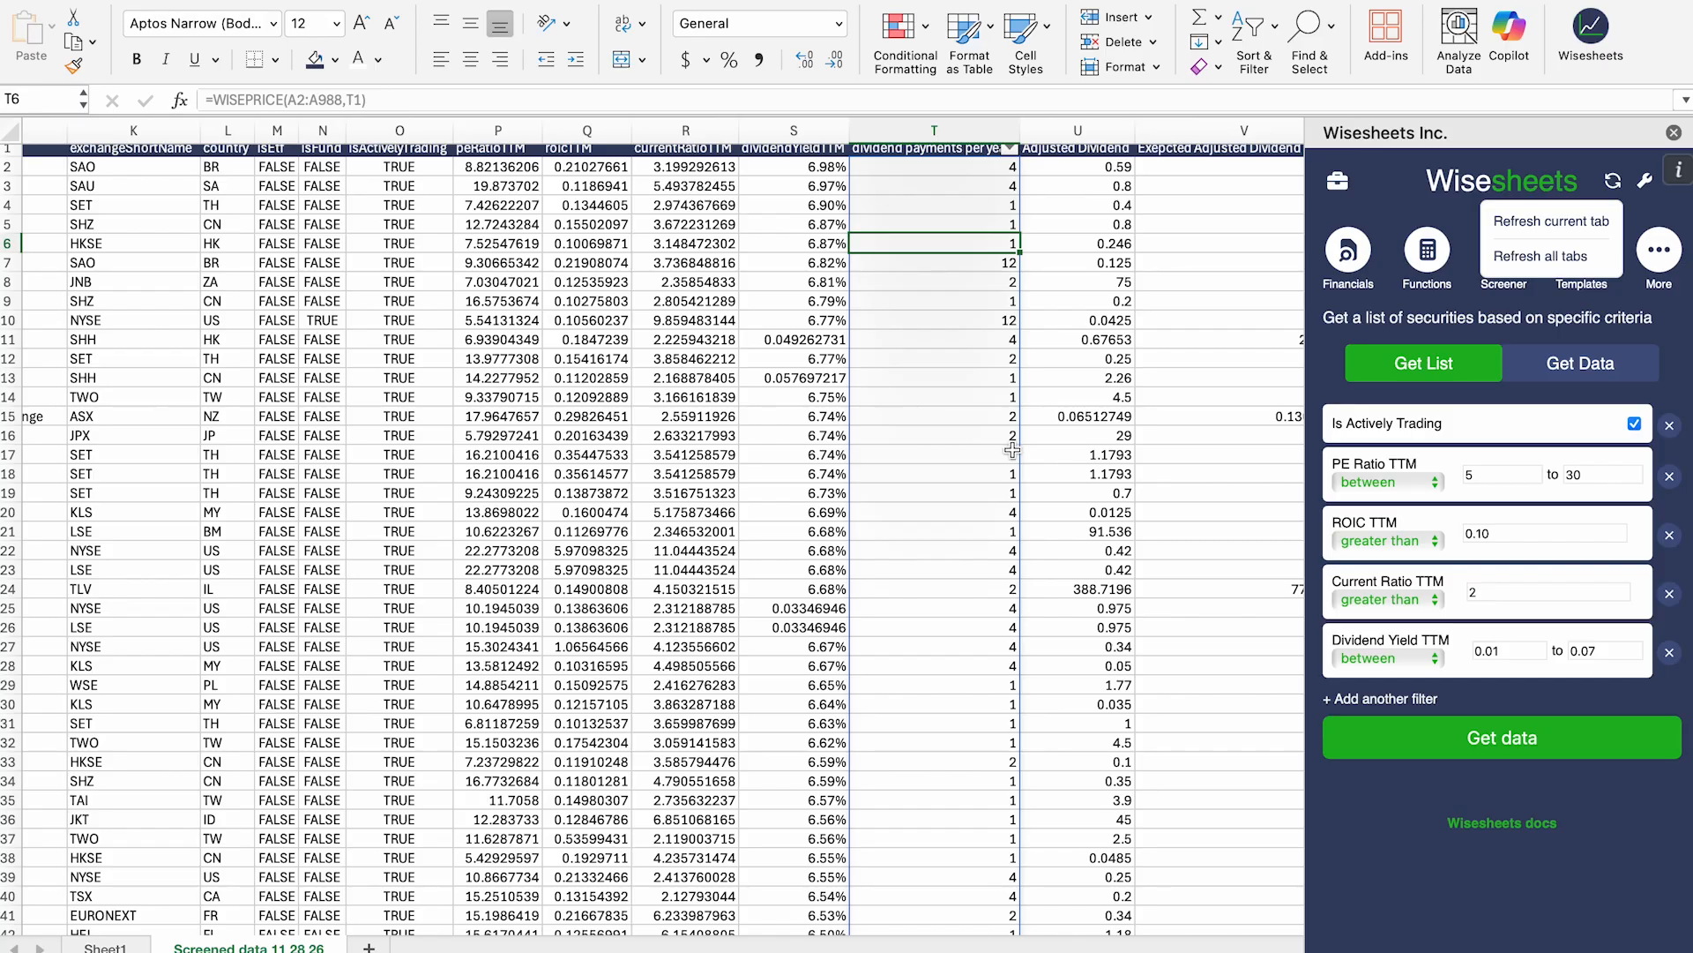
scroll(1012, 449, left, 1)
click(733, 248)
click(838, 192)
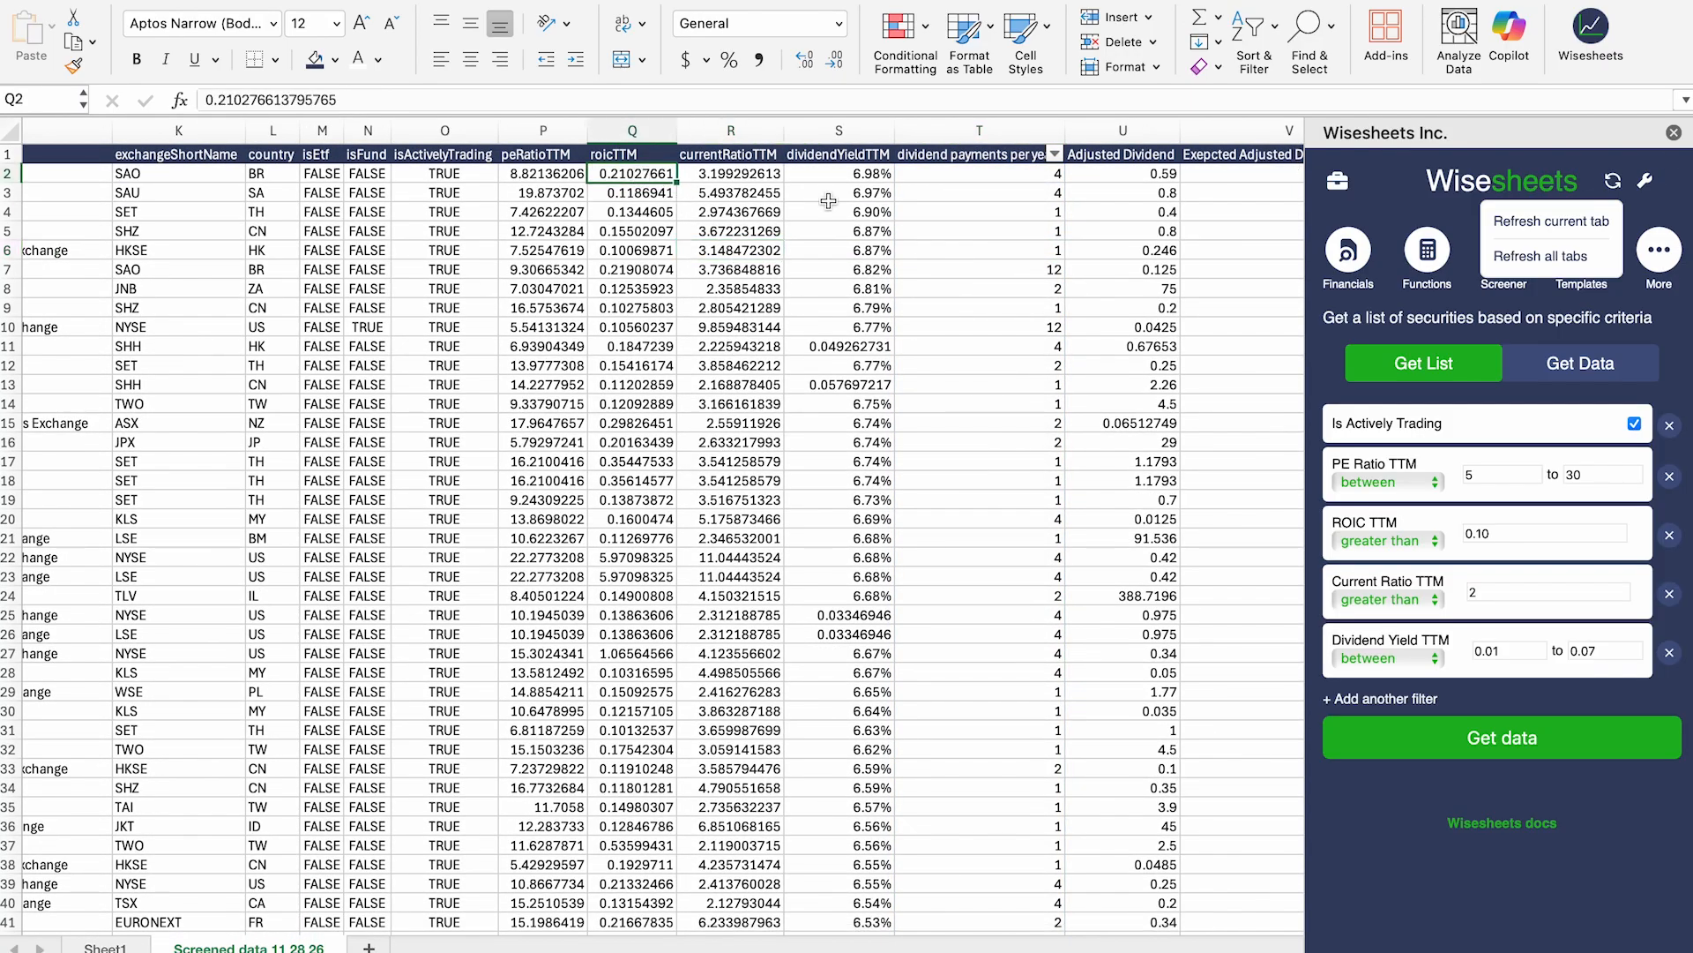
scroll(494, 256, left, 10)
scroll(193, 214, right, 2)
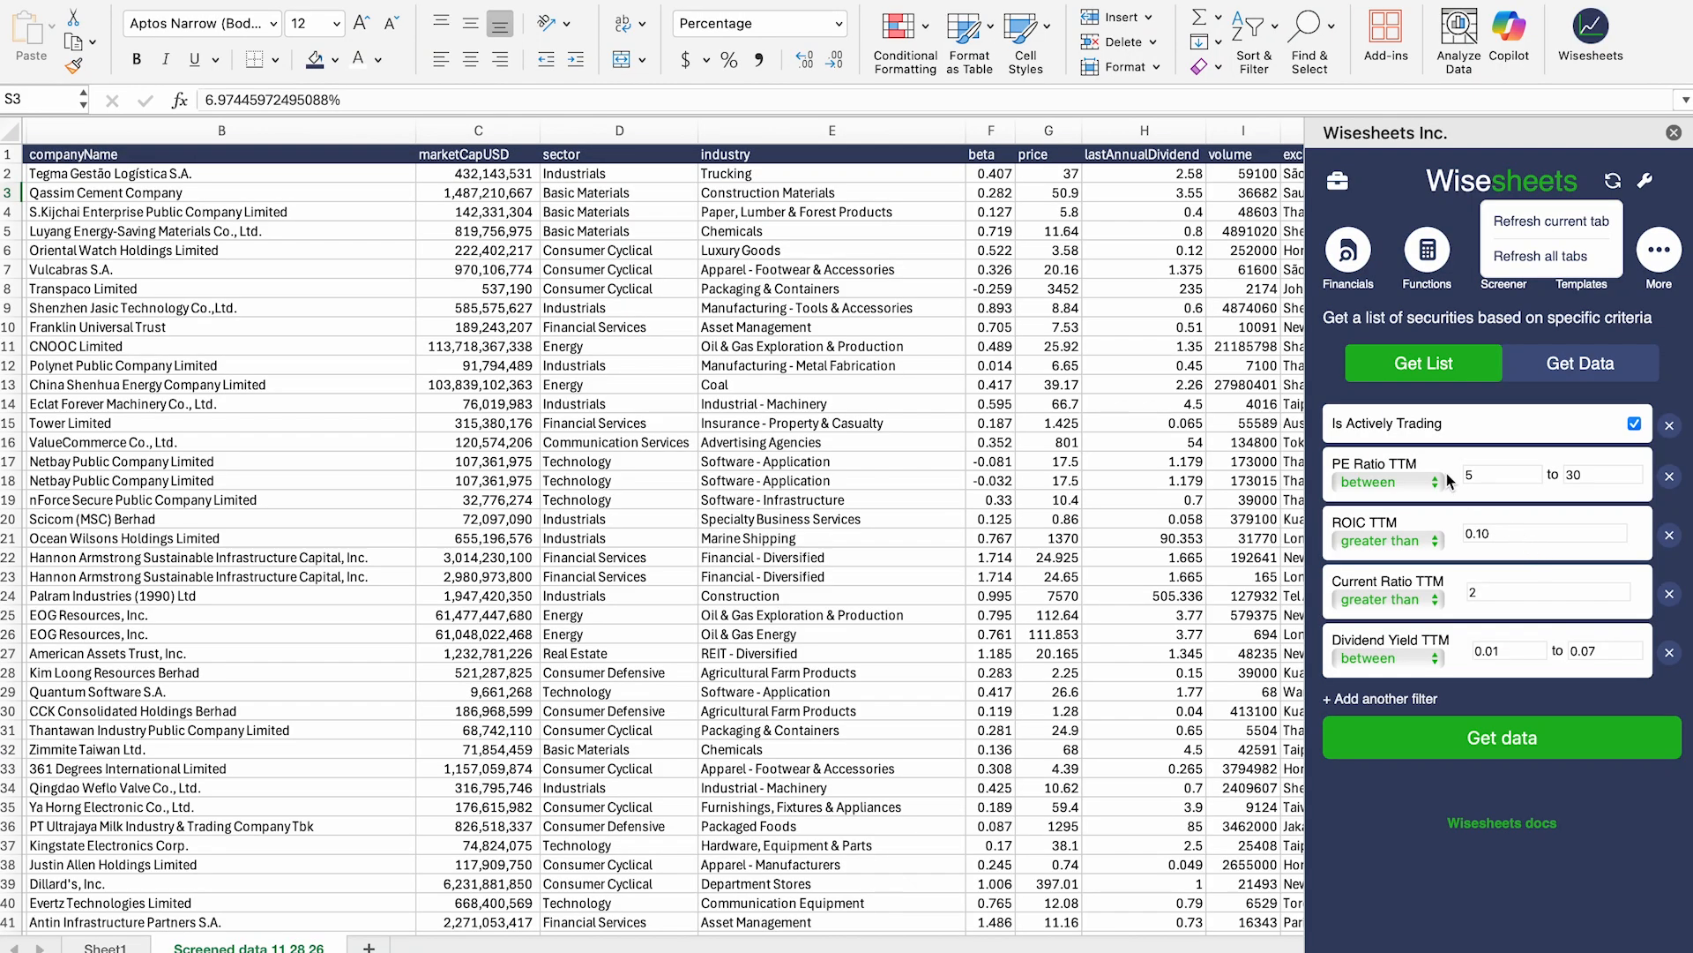
click(1535, 737)
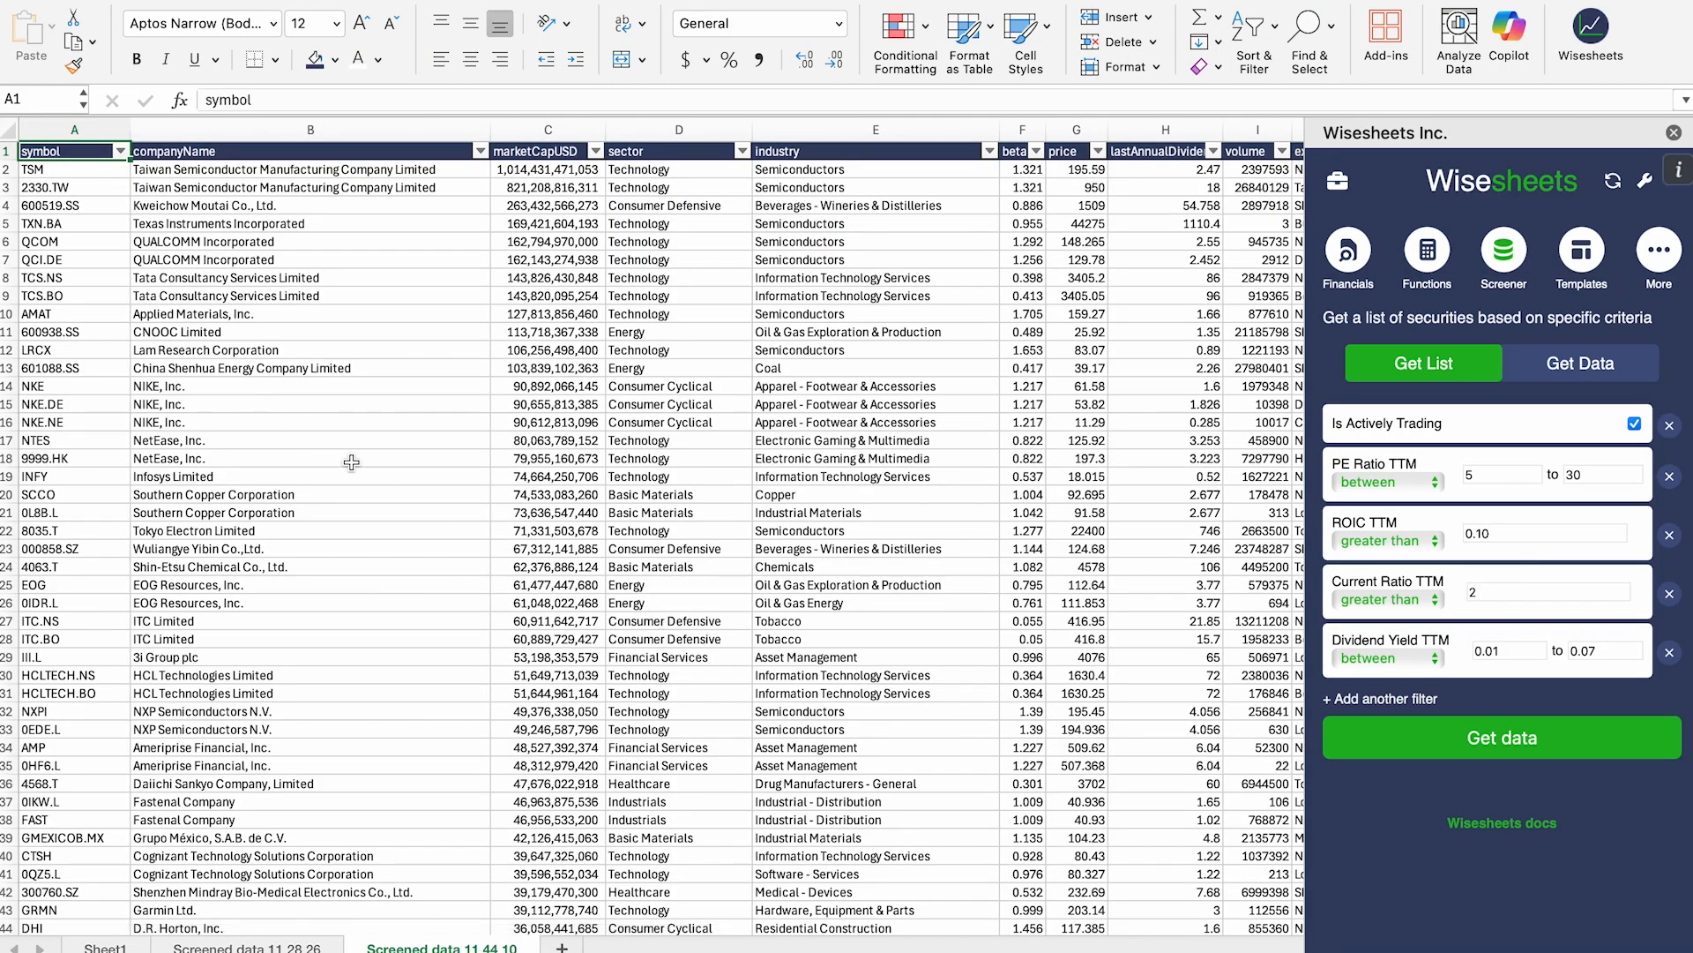
Step: Scroll through the new Screened data 11 44 10 results, then return to Screened data 11 28 26's dividend columns
scroll(353, 463, right, 6)
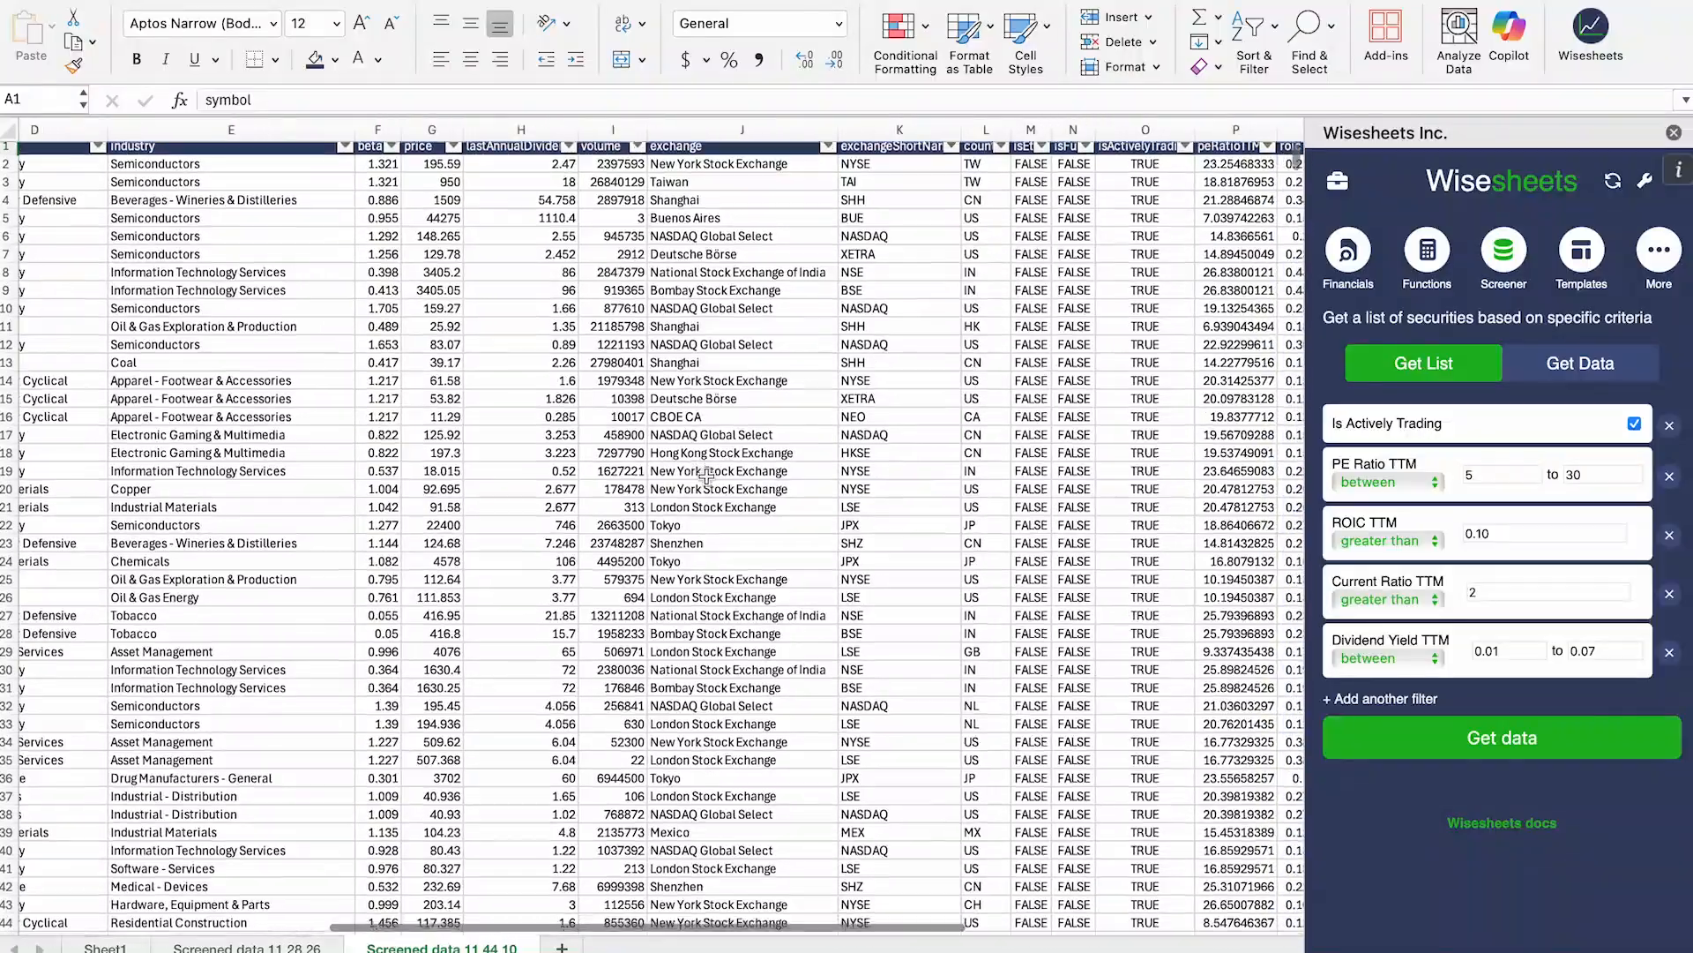
scroll(706, 476, left, 6)
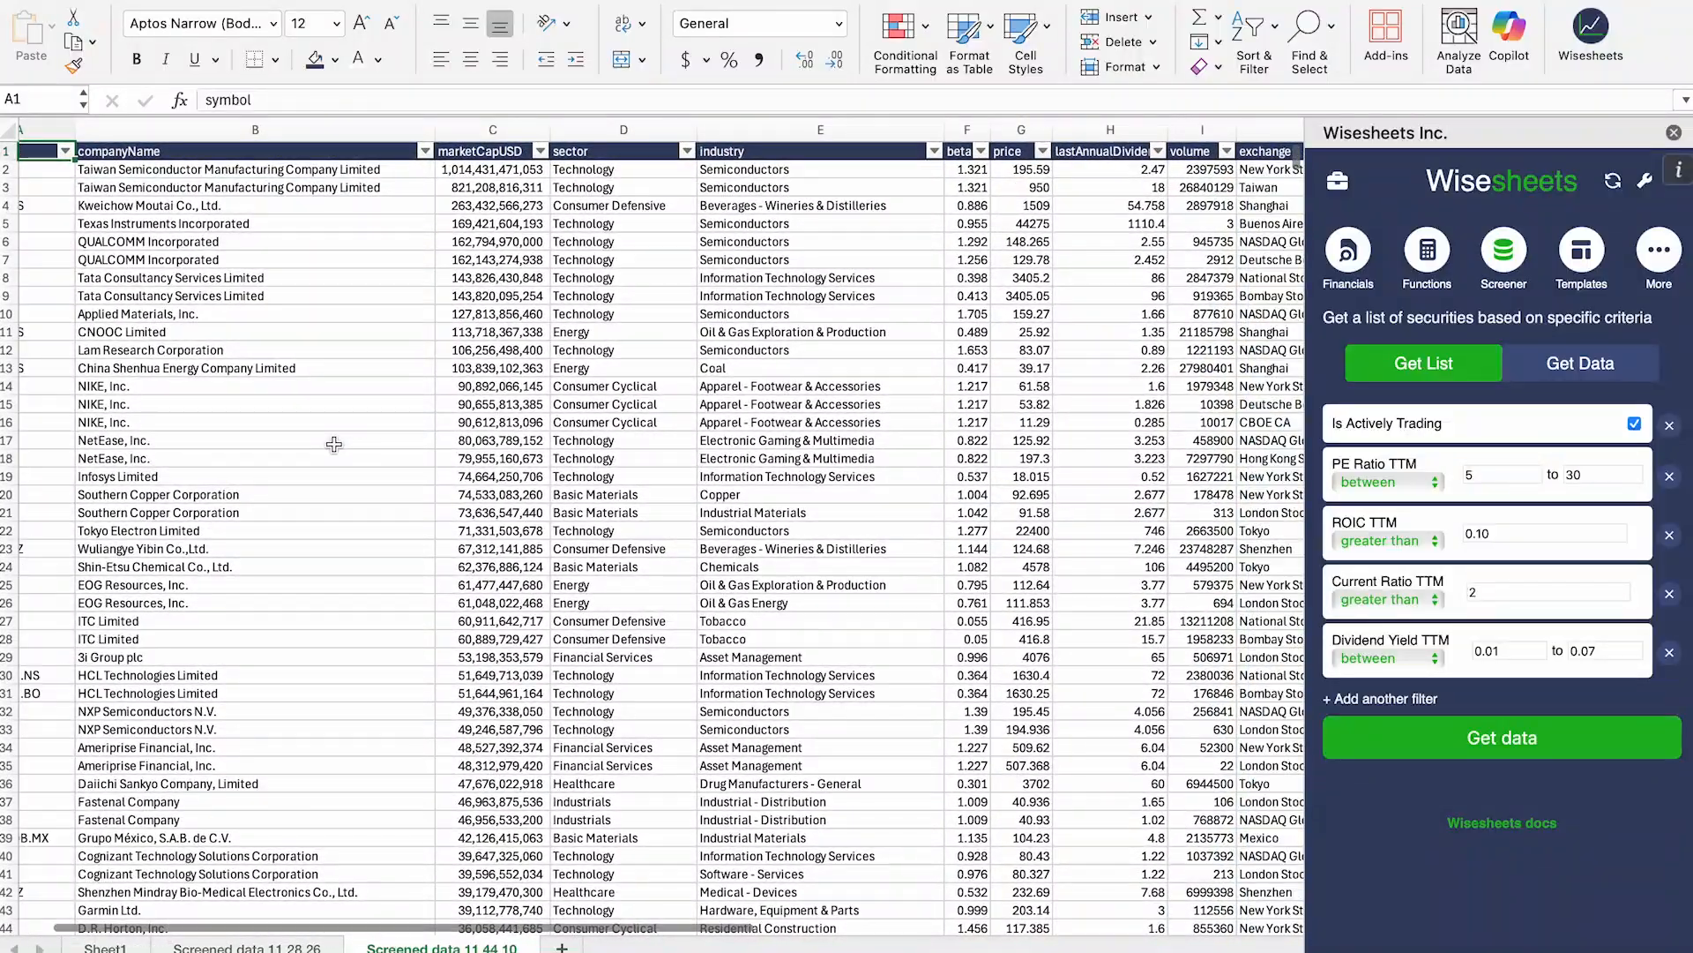
scroll(341, 448, down, 20)
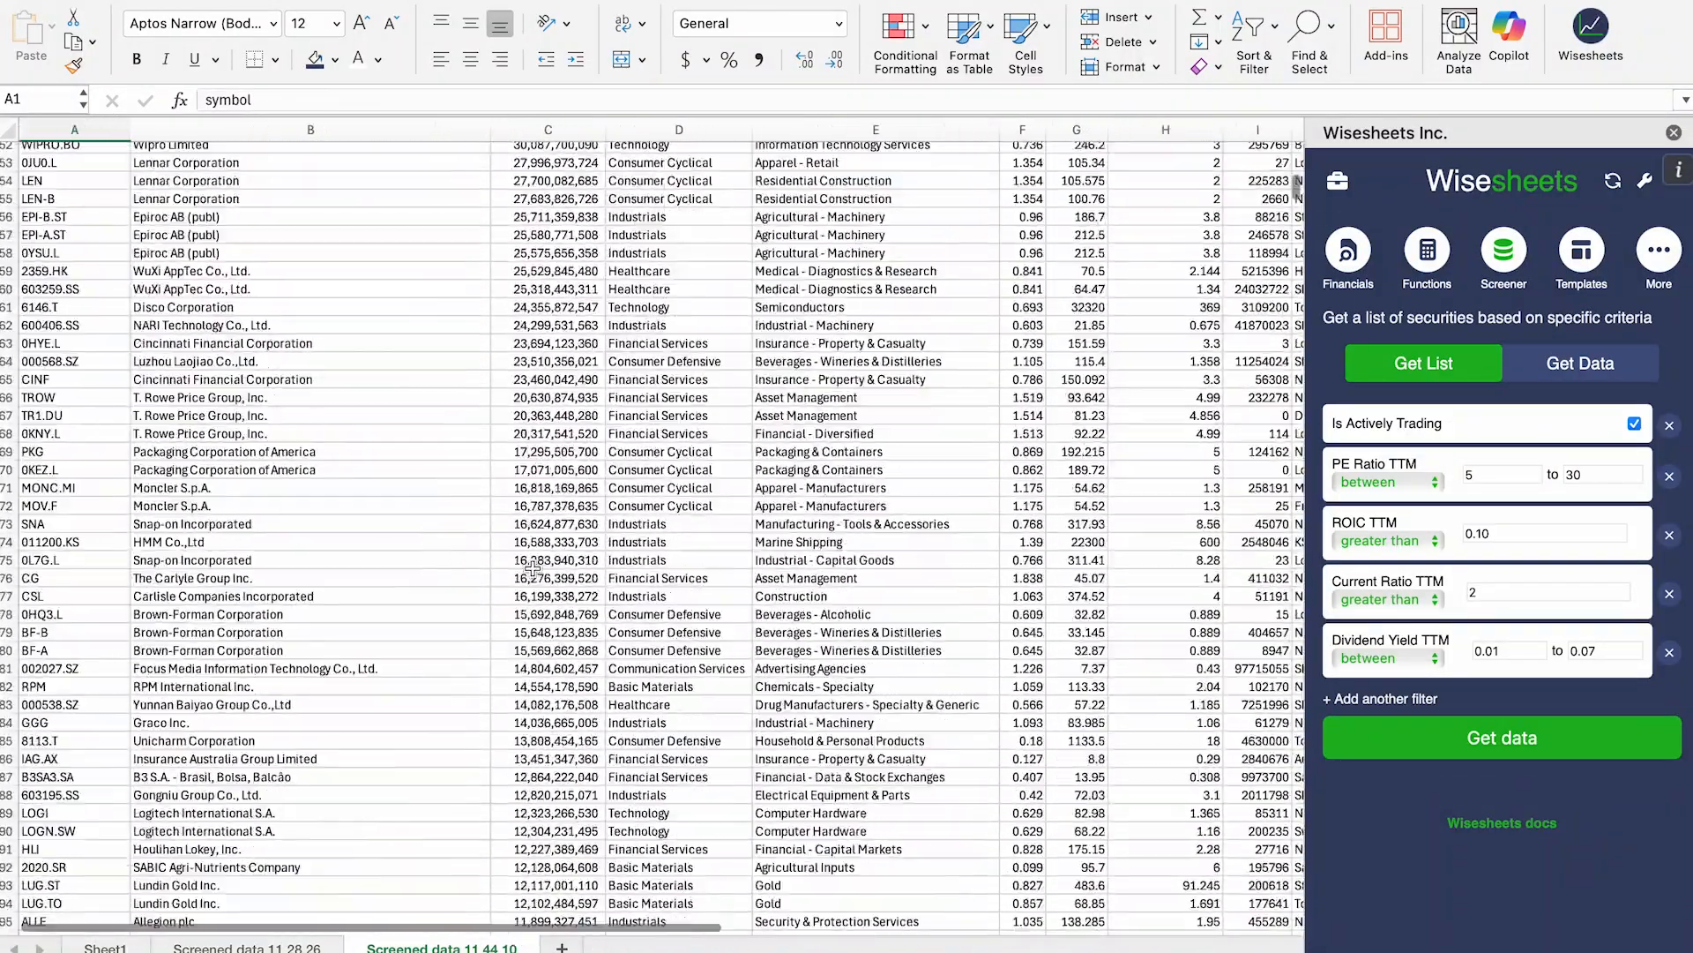
scroll(533, 569, down, 20)
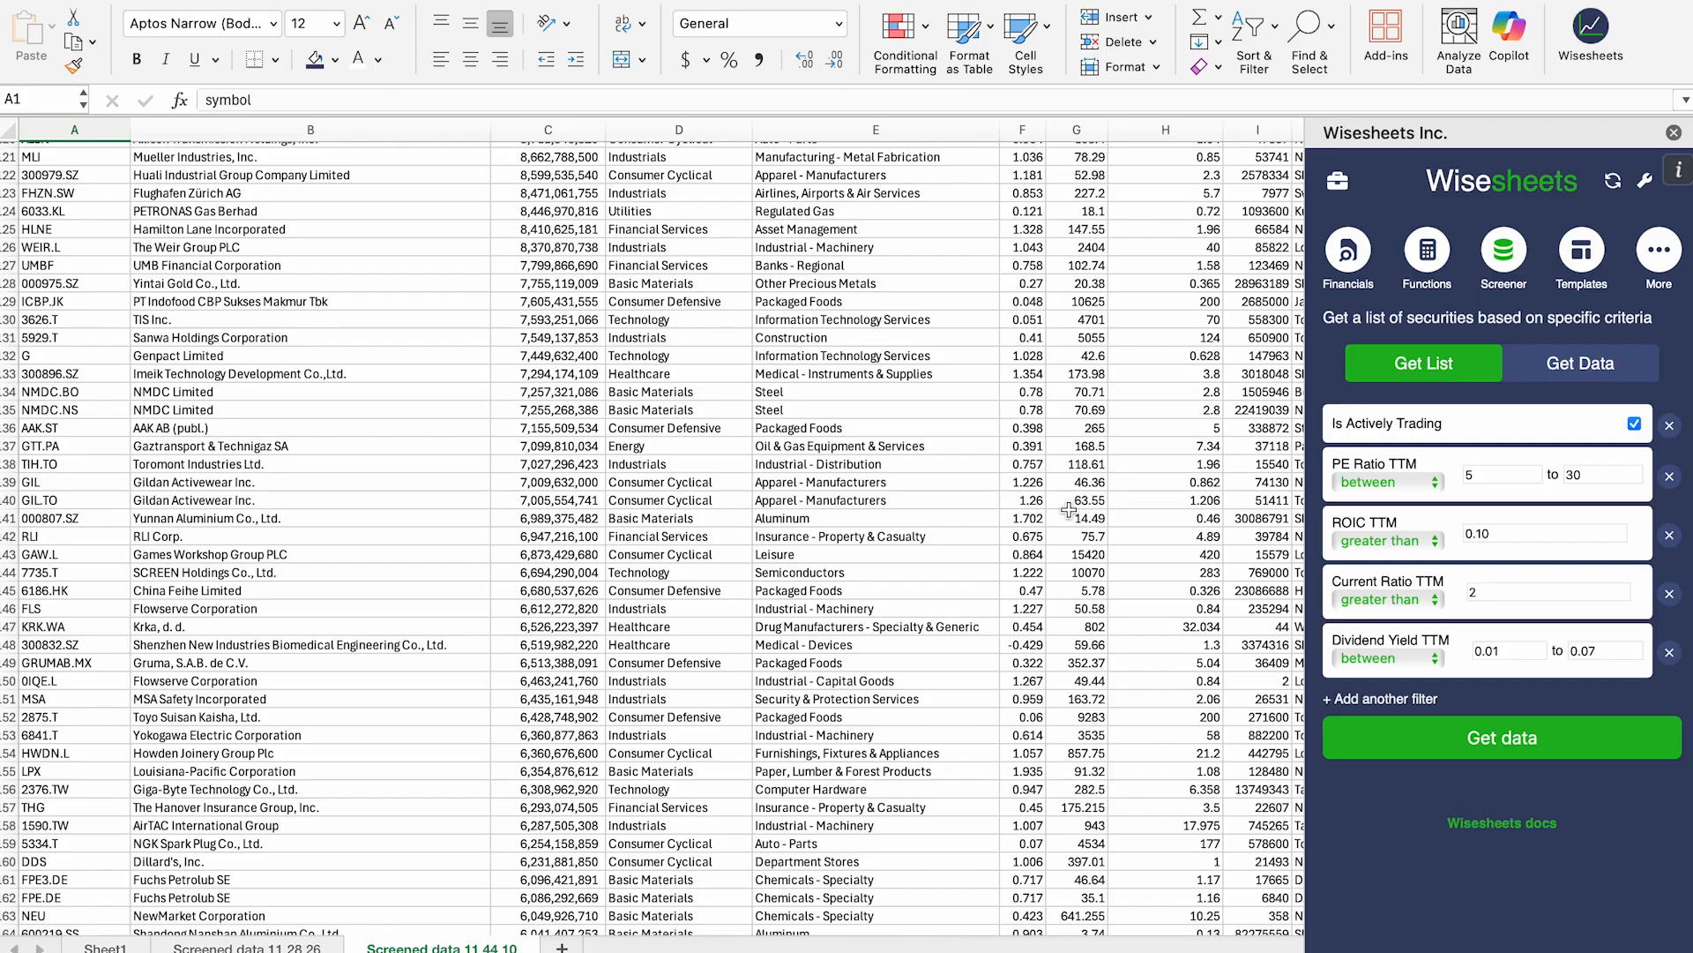
scroll(760, 463, up, 20)
scroll(760, 463, right, 10)
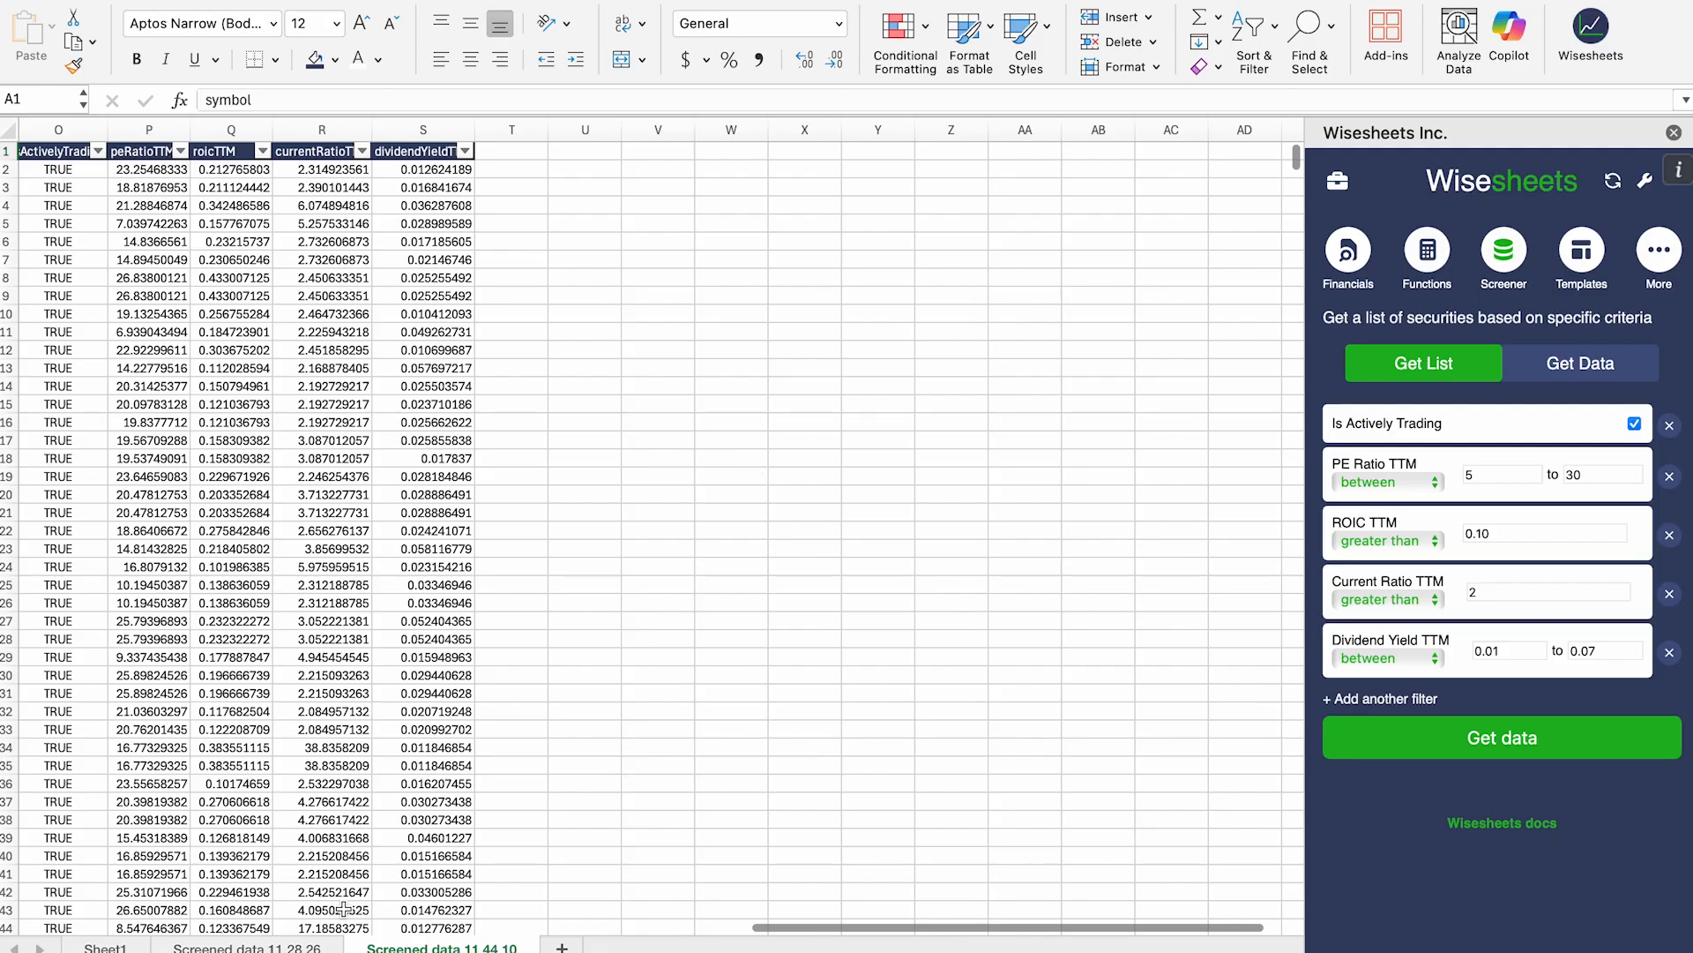
click(225, 948)
scroll(889, 400, right, 15)
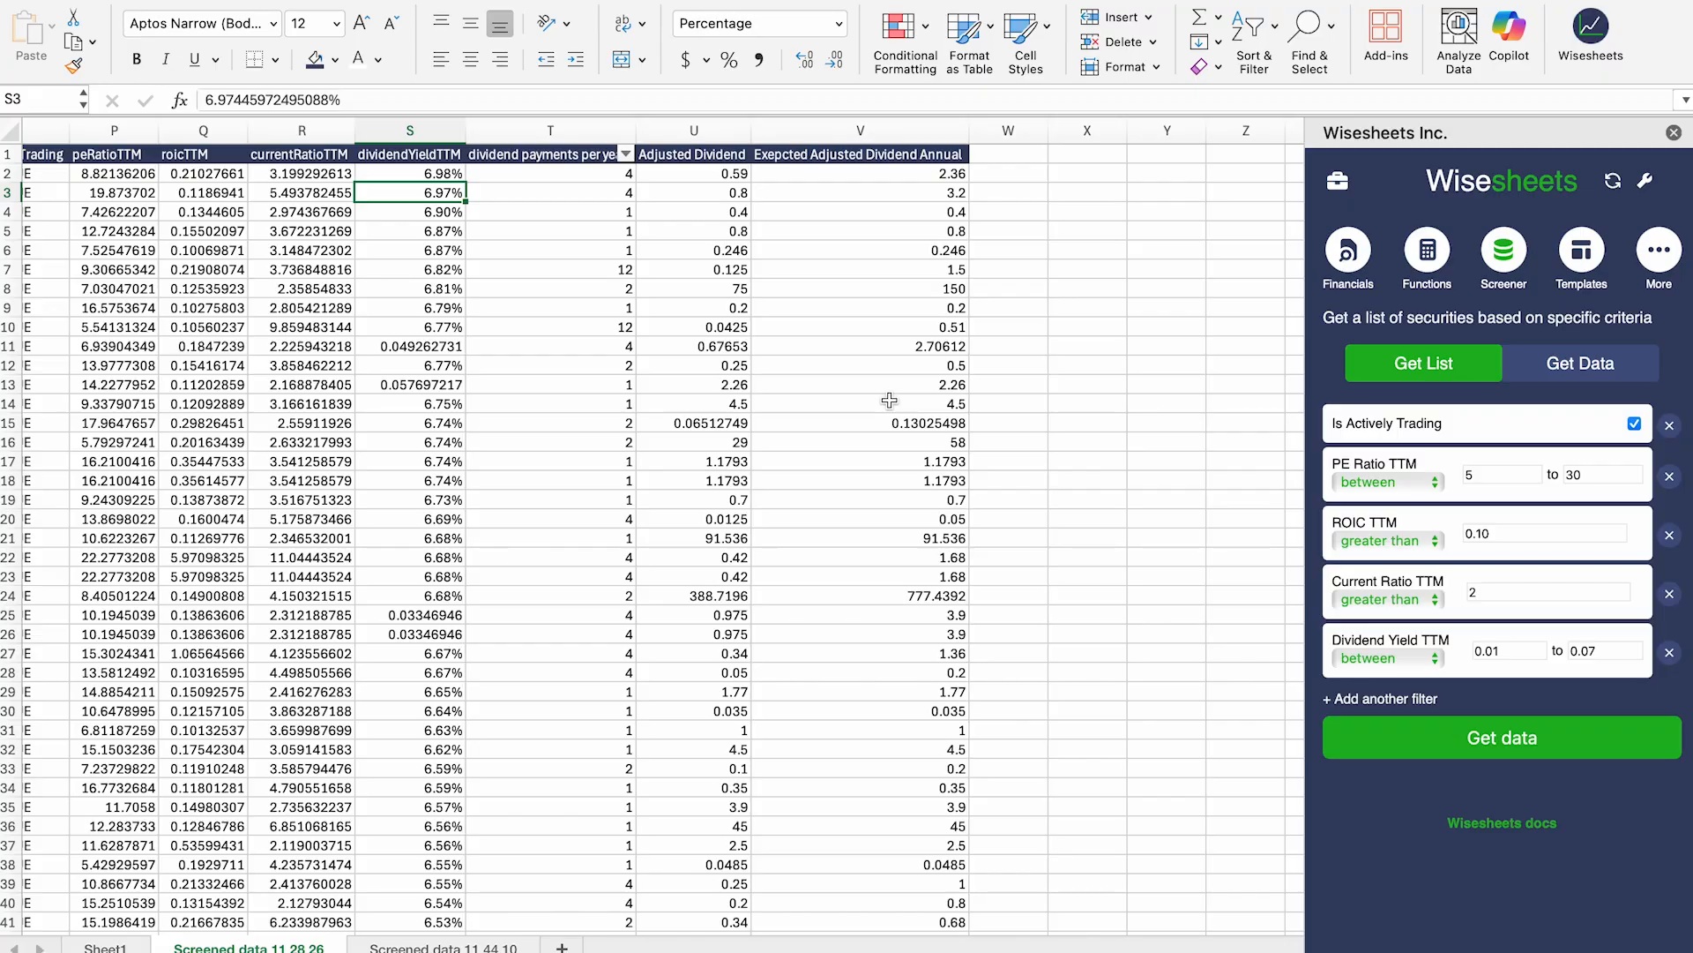
Step: Scroll the Screened data 11 28 26 sheet back toward column A
scroll(900, 541, left, 15)
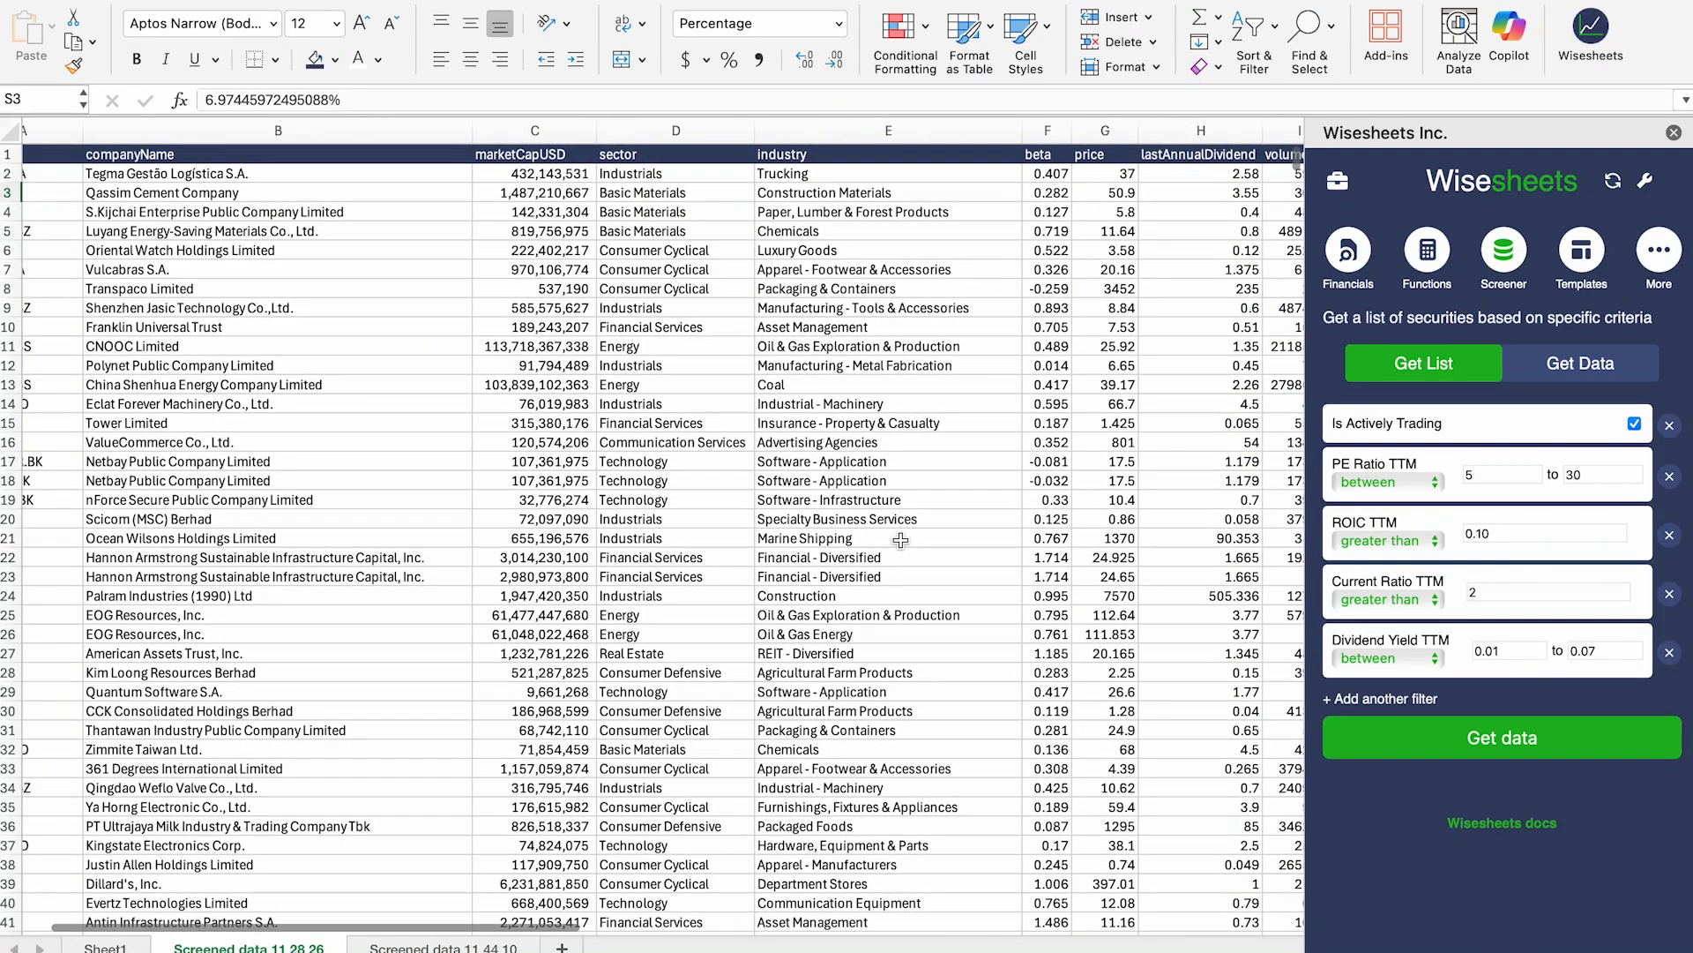
scroll(900, 540, left, 3)
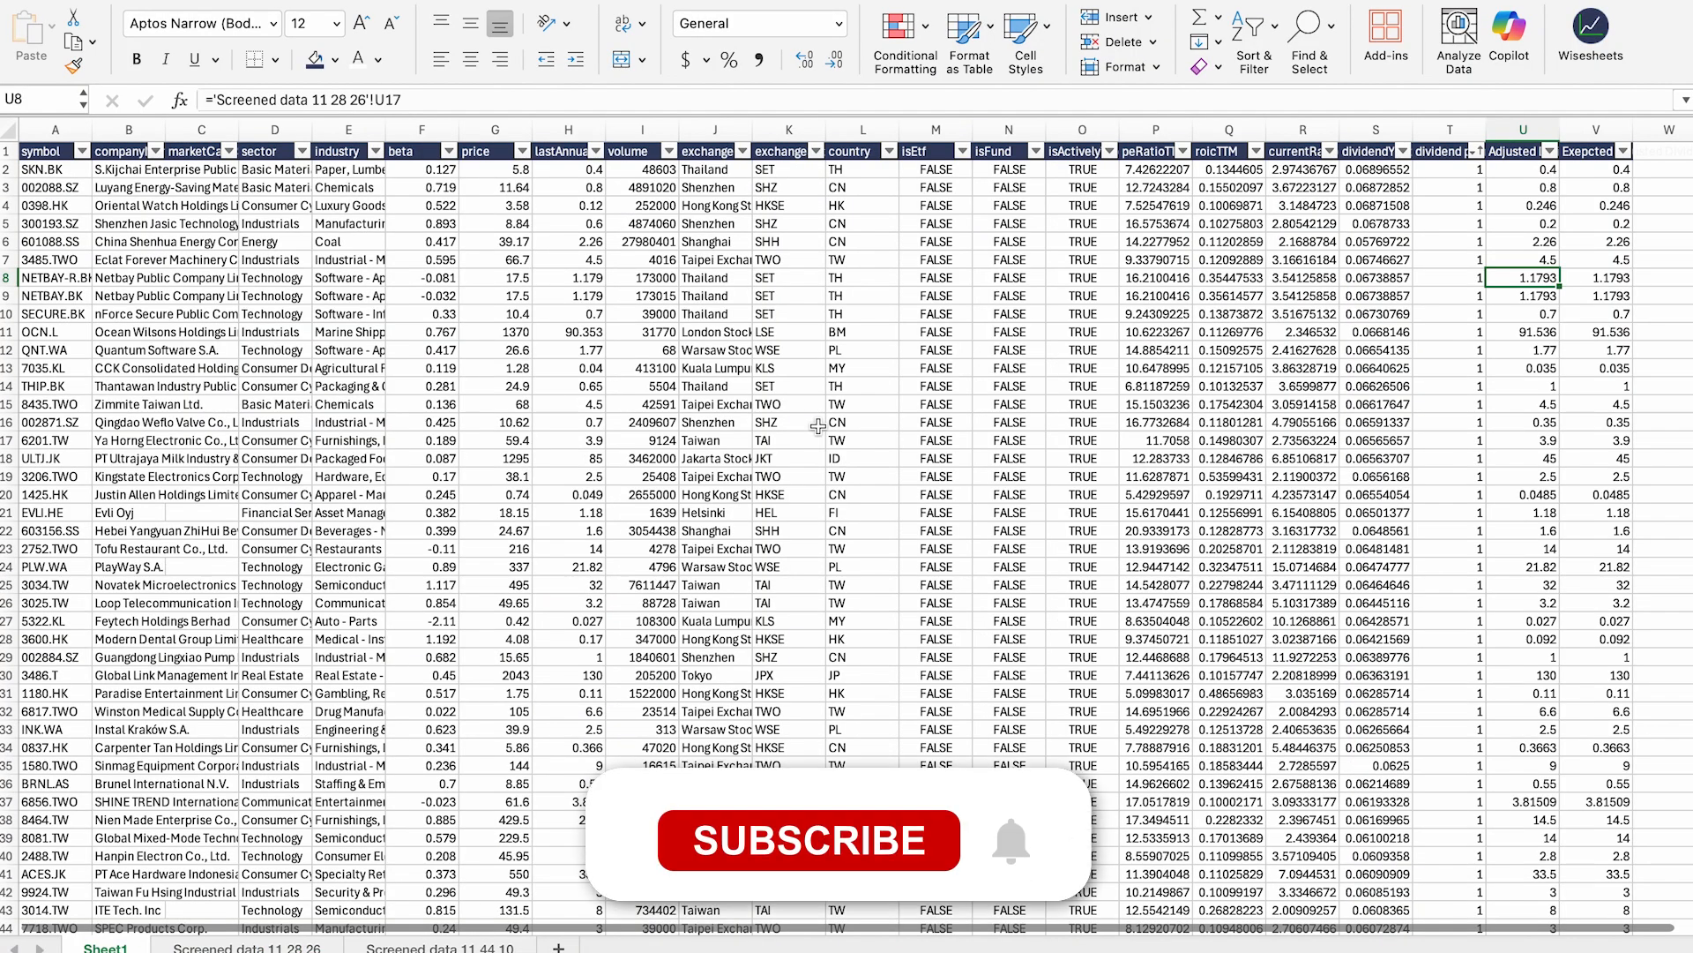
scroll(819, 426, right, 5)
scroll(818, 426, left, 5)
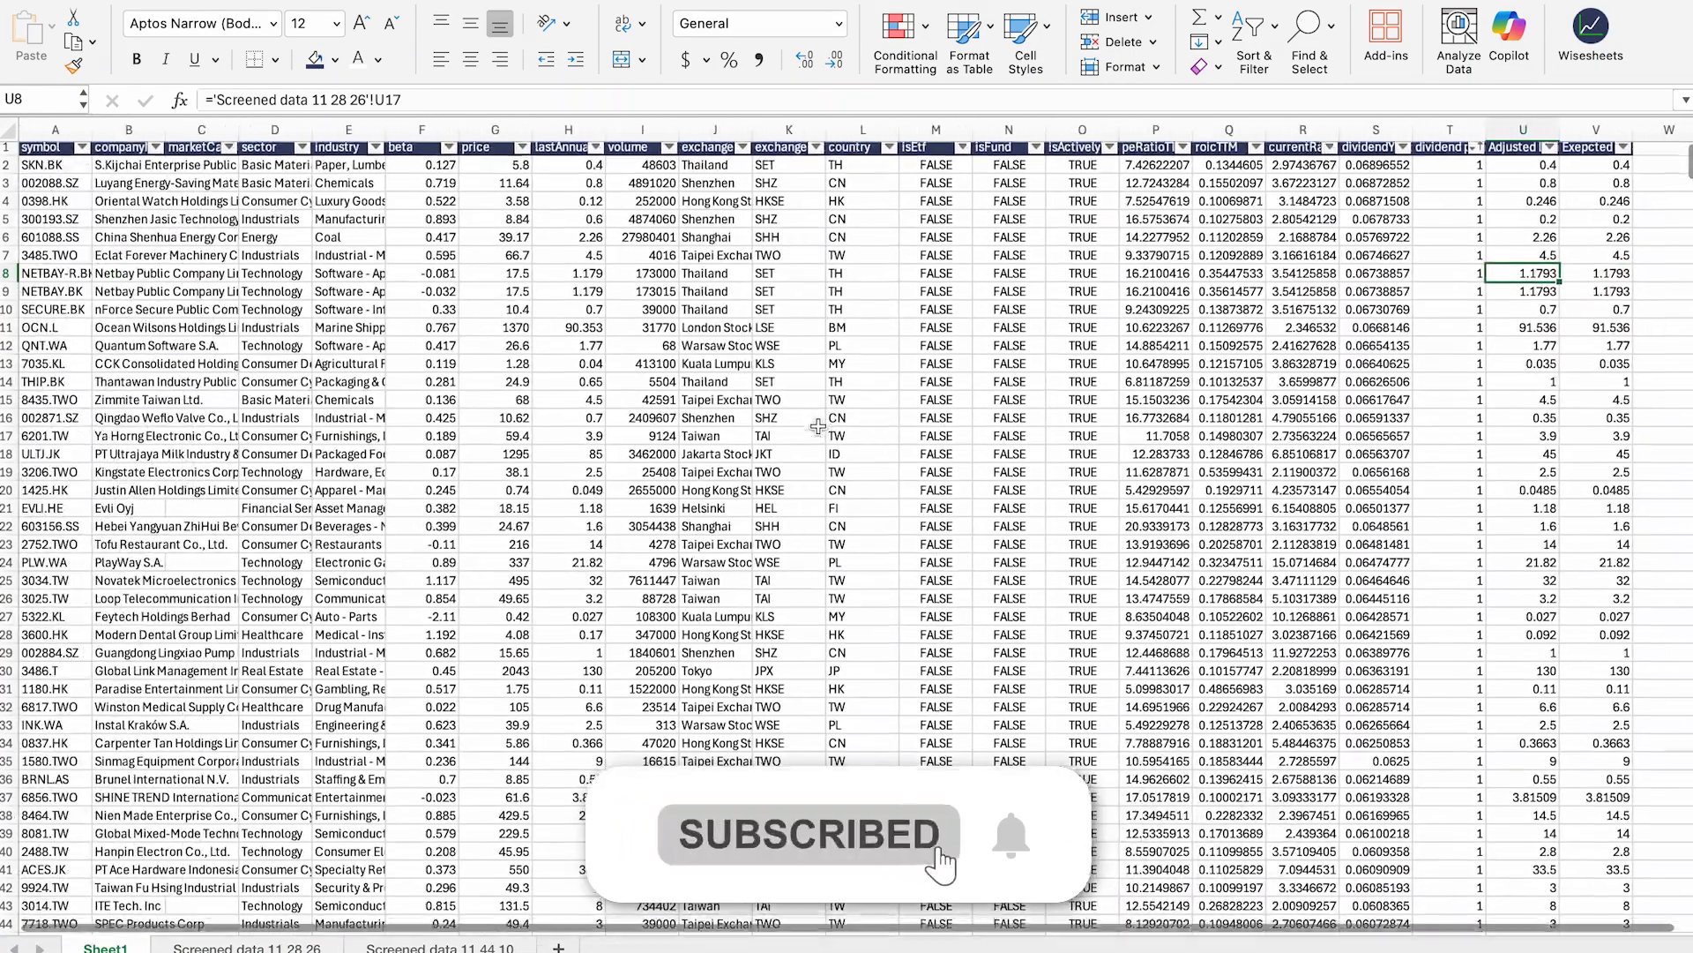